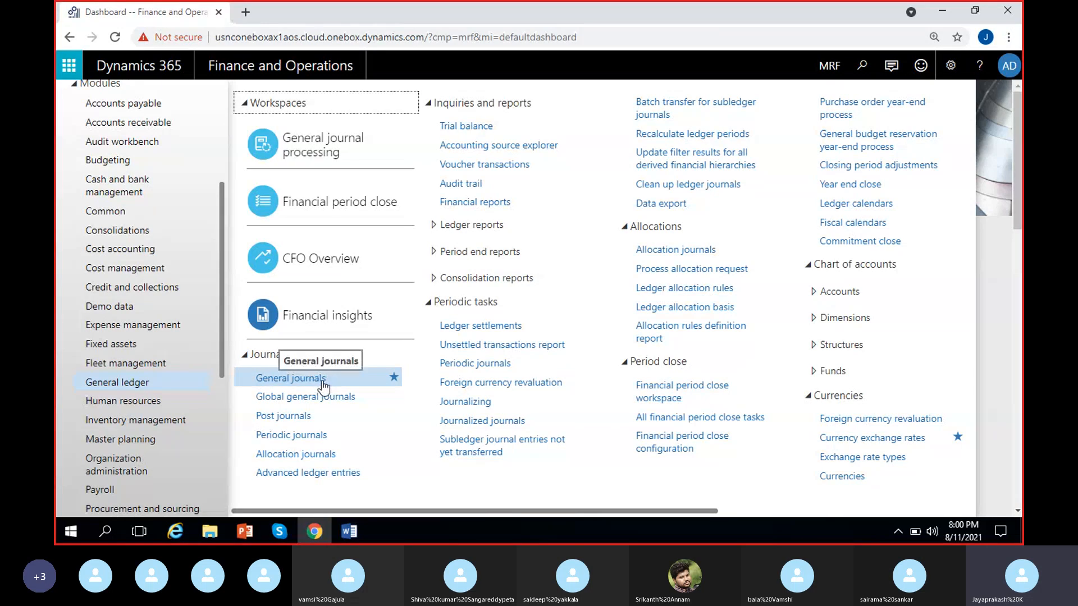
# Step: Open the general journals list and create a new journal batch with the name GenJournal
pyautogui.click(329, 386)
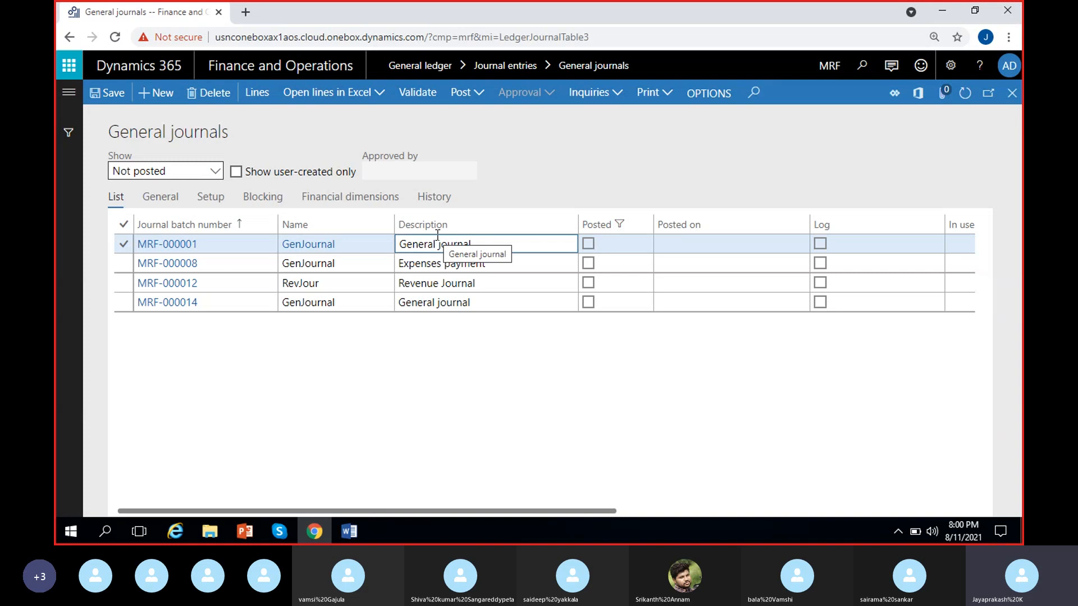
pyautogui.click(270, 291)
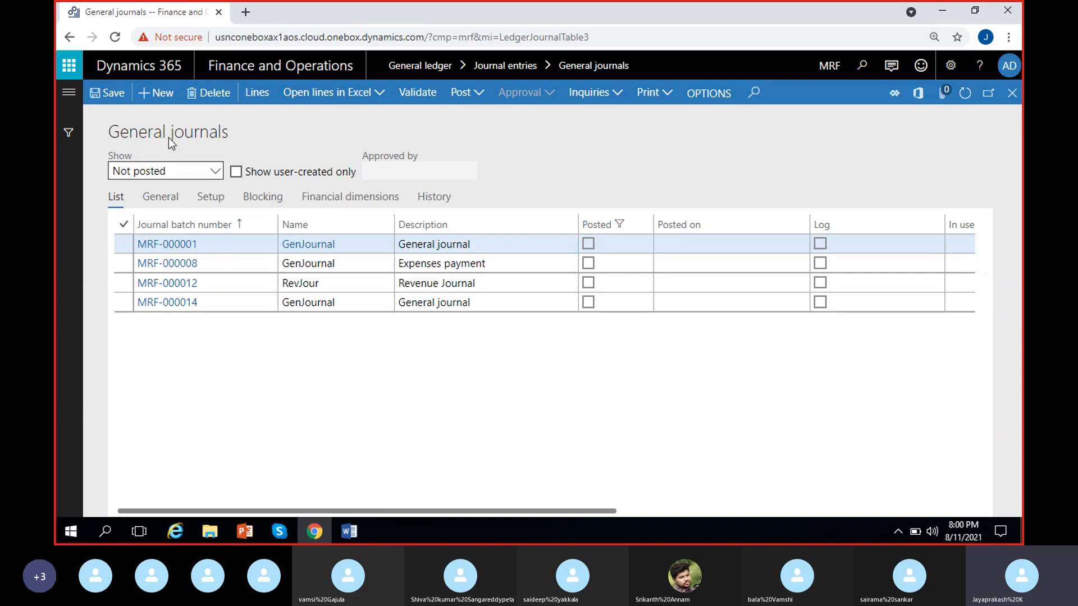
pyautogui.hotkey('alt', 'n')
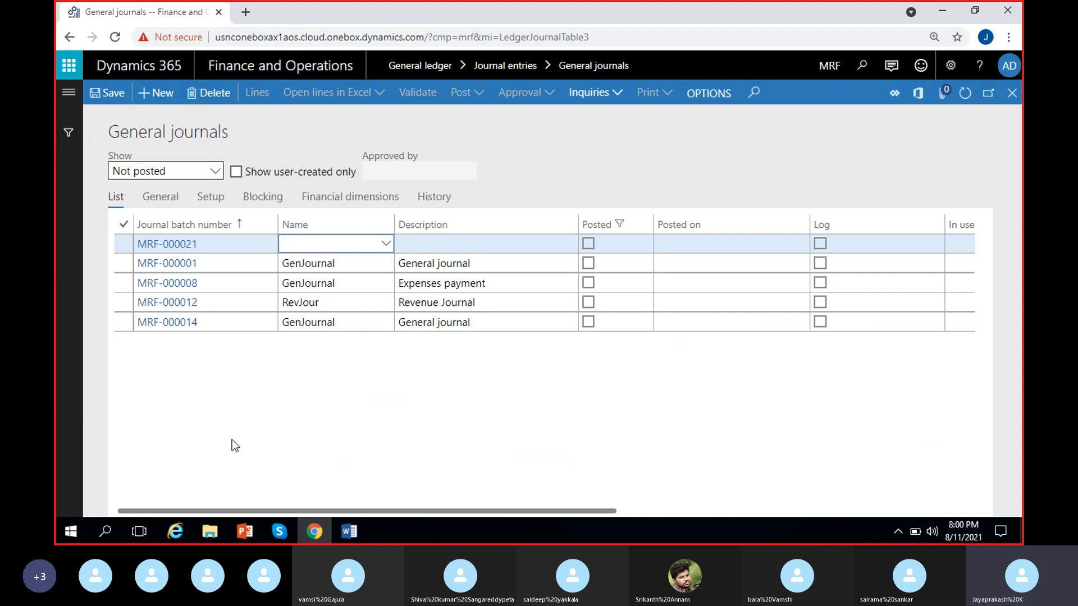
pyautogui.click(387, 243)
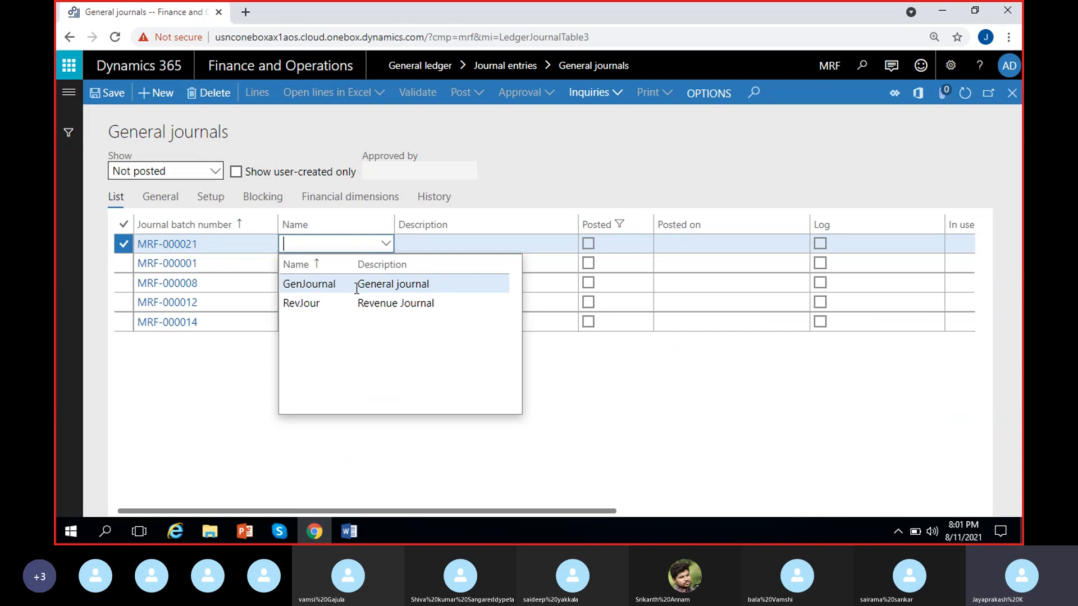
pyautogui.click(355, 288)
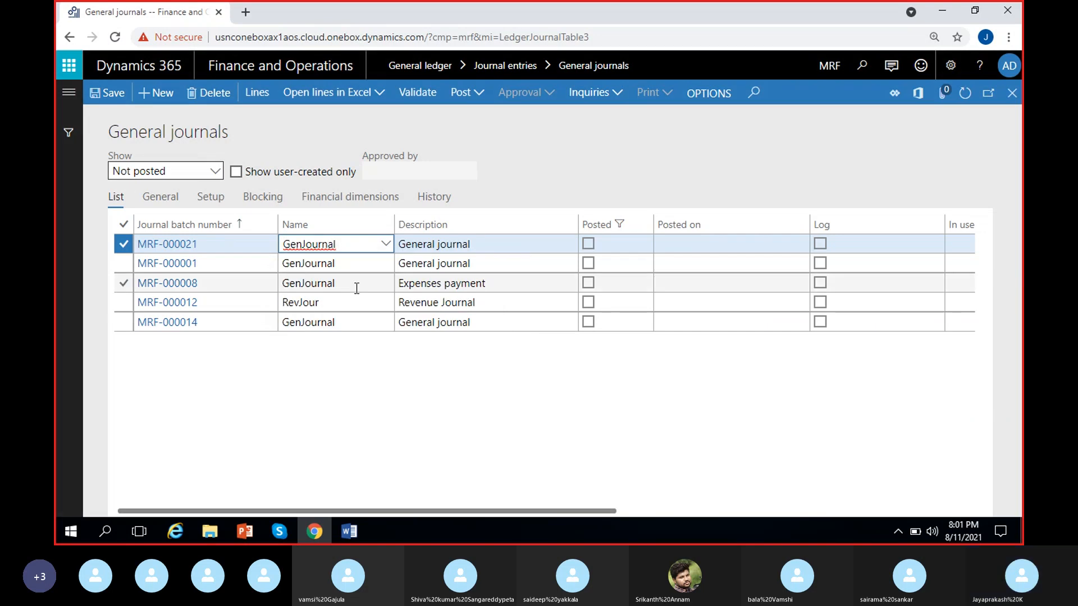
pyautogui.click(404, 348)
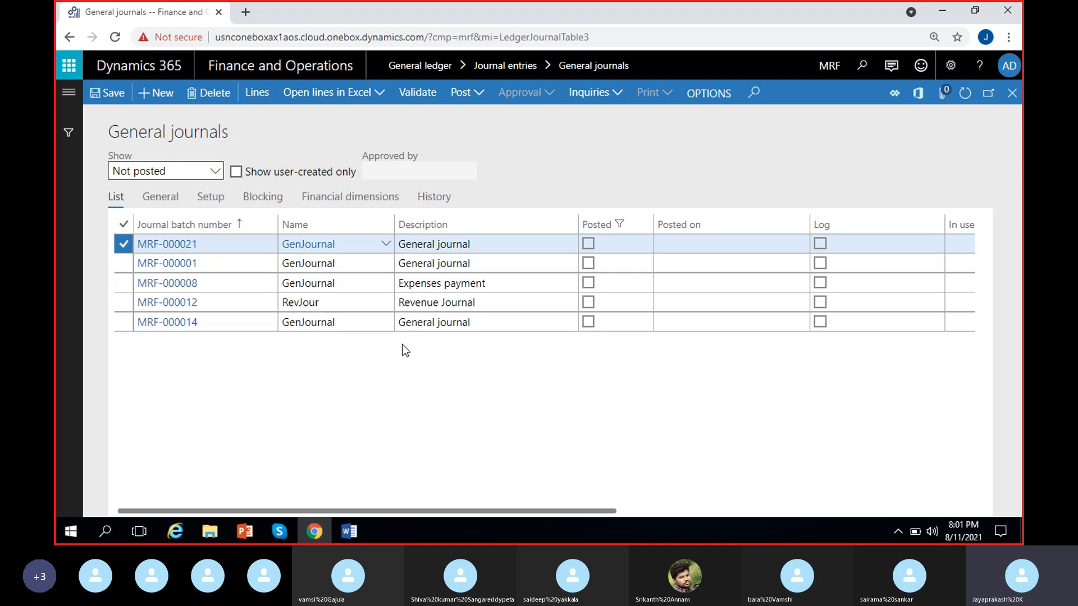
# Step: Change the new journal batch's description to "Payroll expenses"
pyautogui.click(264, 93)
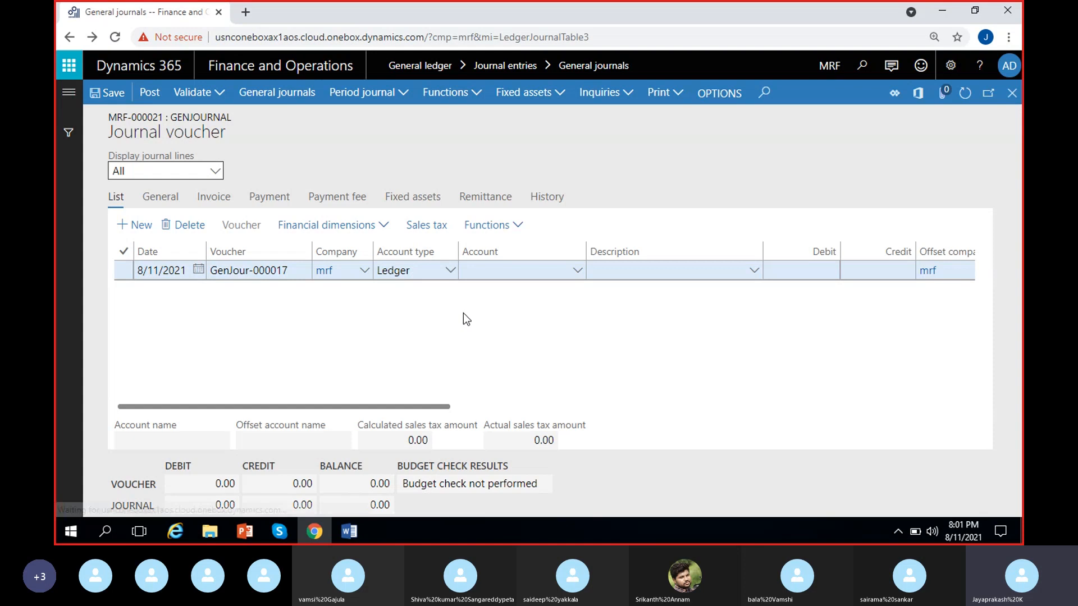
pyautogui.press('BackSpace')
pyautogui.press('BackSpace')
pyautogui.press('BackSpace')
pyautogui.press('BackSpace')
pyautogui.press('BackSpace')
pyautogui.press('BackSpace')
pyautogui.press('BackSpace')
pyautogui.press('BackSpace')
pyautogui.press('BackSpace')
pyautogui.press('BackSpace')
pyautogui.press('BackSpace')
pyautogui.press('BackSpace')
pyautogui.press('BackSpace')
pyautogui.press('BackSpace')
pyautogui.press('BackSpace')
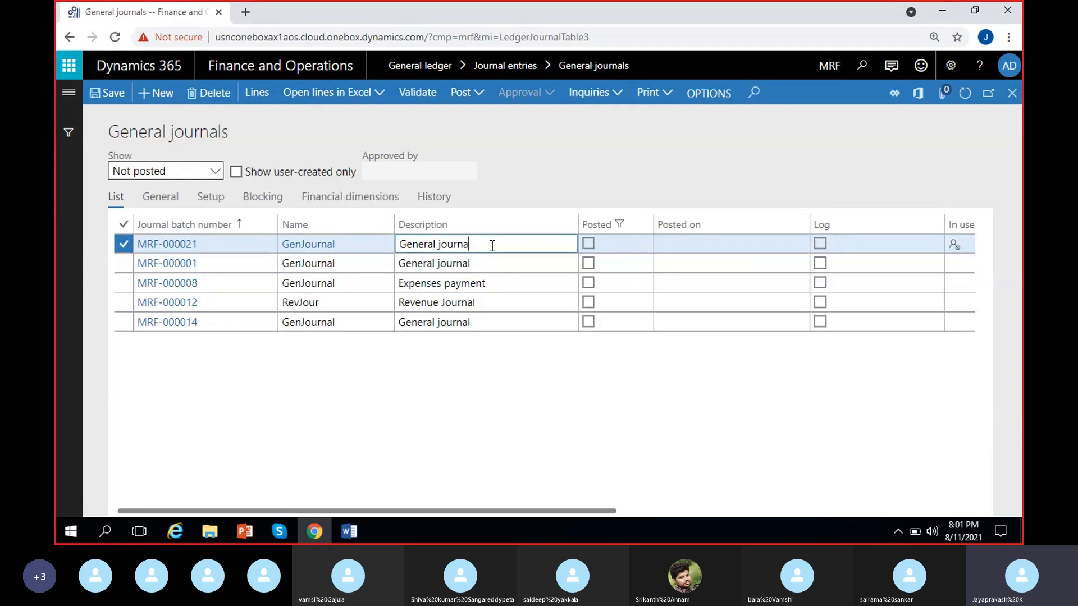
pyautogui.write('Per')
pyautogui.press('BackSpace')
pyautogui.press('BackSpace')
pyautogui.write('ayroll')
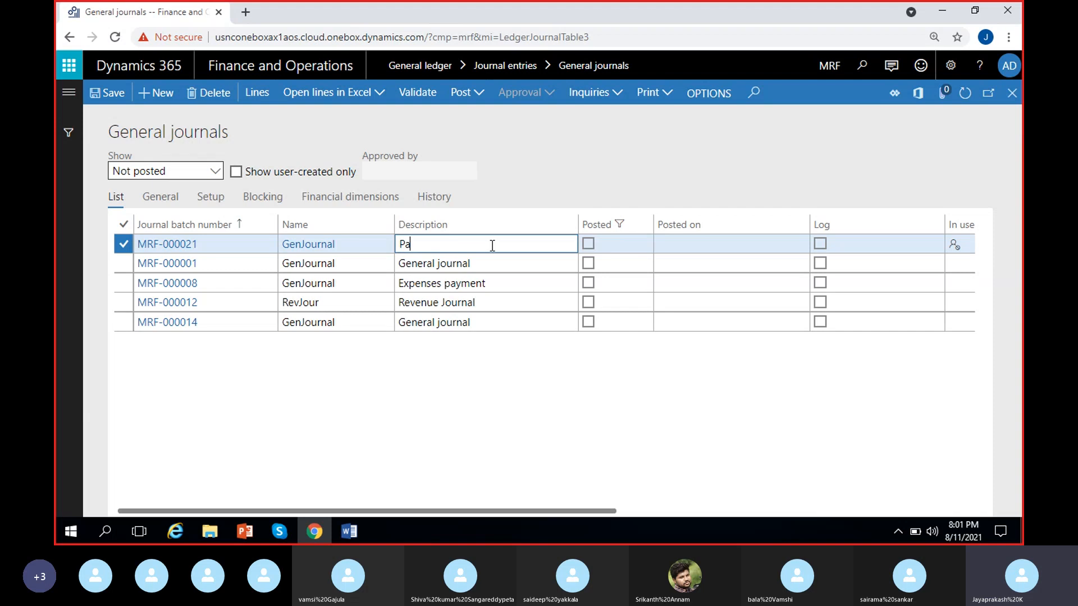
pyautogui.write(' expenses')
# Step: Open the journal's lines and set the first line's account to 500005 miscellaneous expenses with location 100 Hyderabad
pyautogui.click(255, 96)
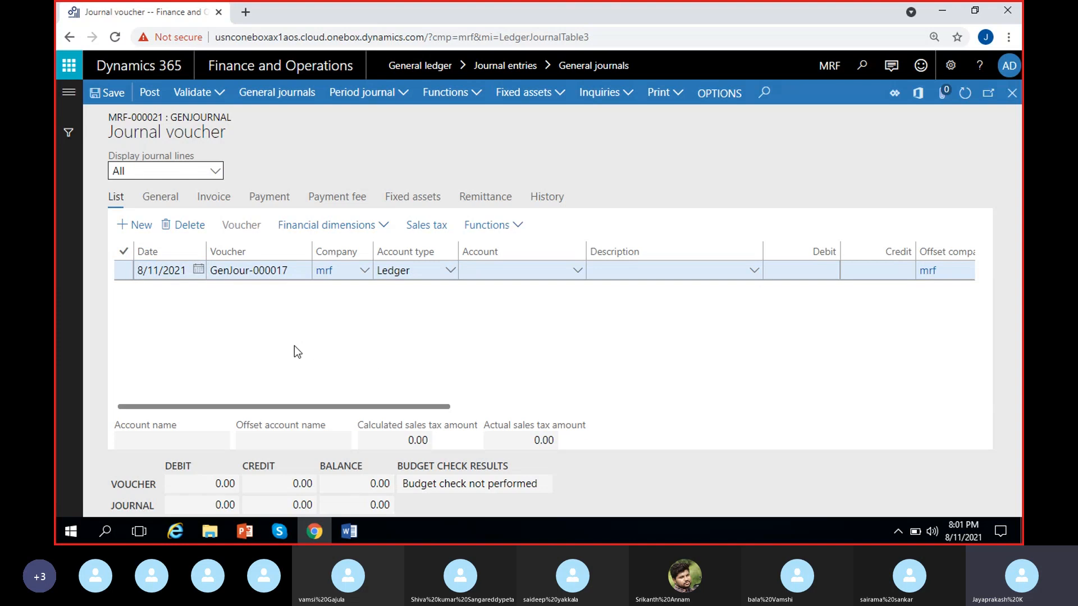
pyautogui.click(577, 273)
pyautogui.click(578, 273)
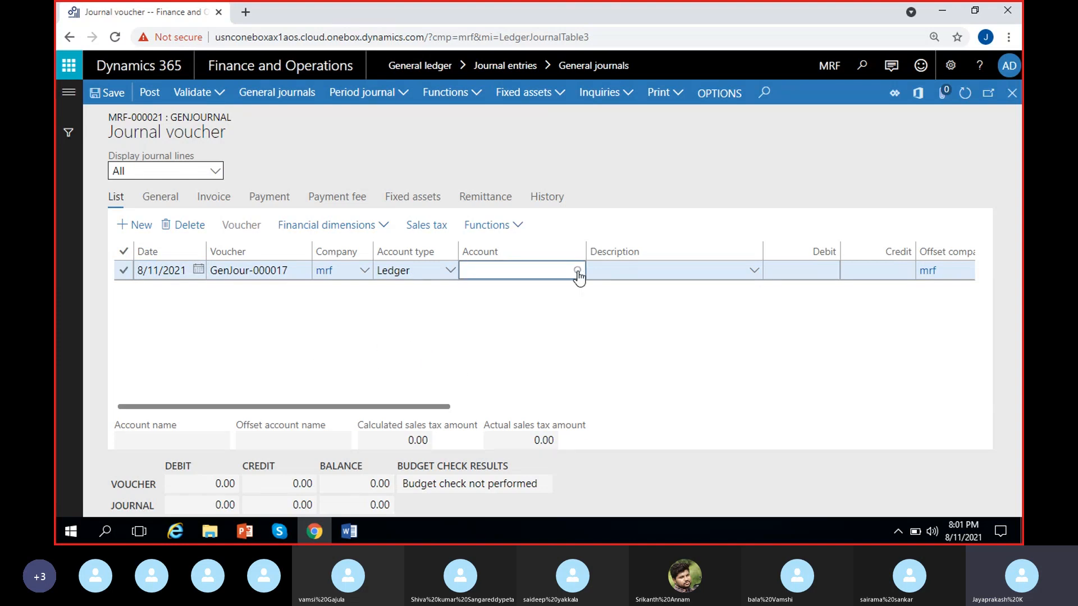
pyautogui.write('pay--')
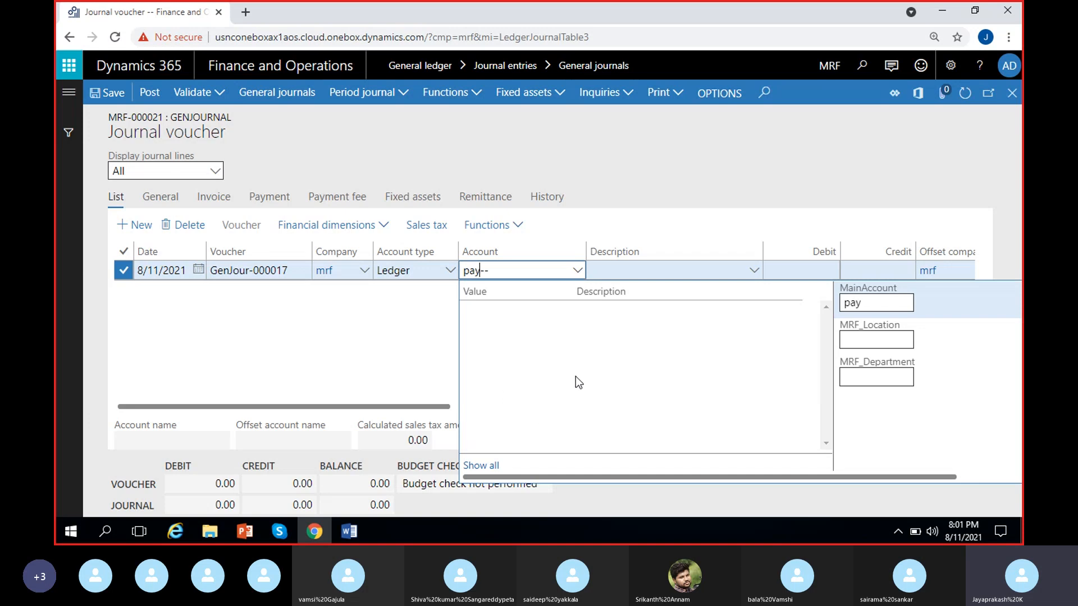
pyautogui.press('BackSpace')
pyautogui.press('BackSpace')
pyautogui.press('BackSpace')
pyautogui.write('mis')
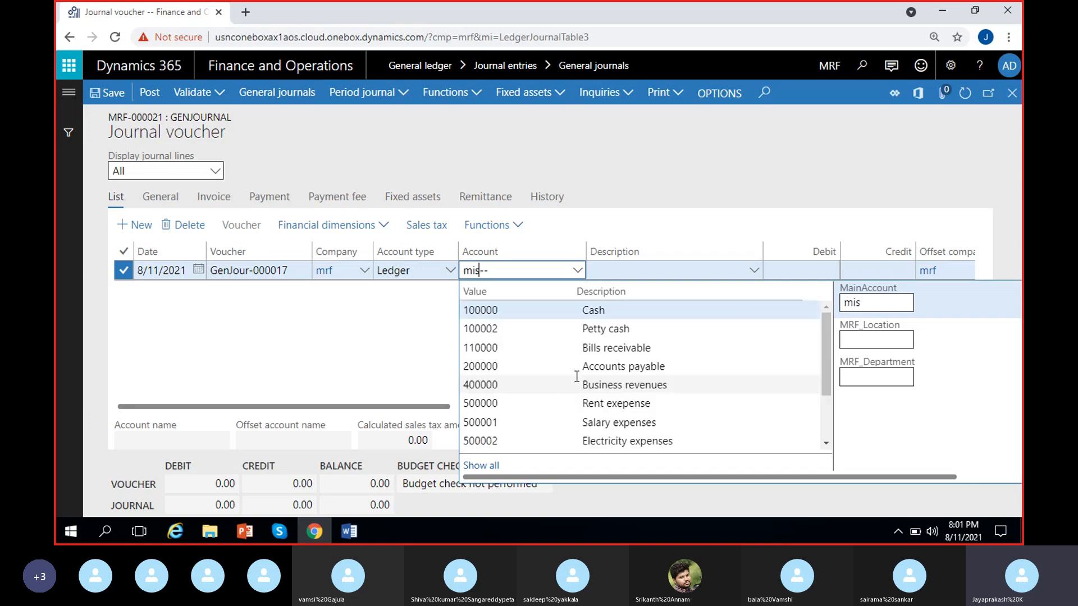
pyautogui.click(608, 311)
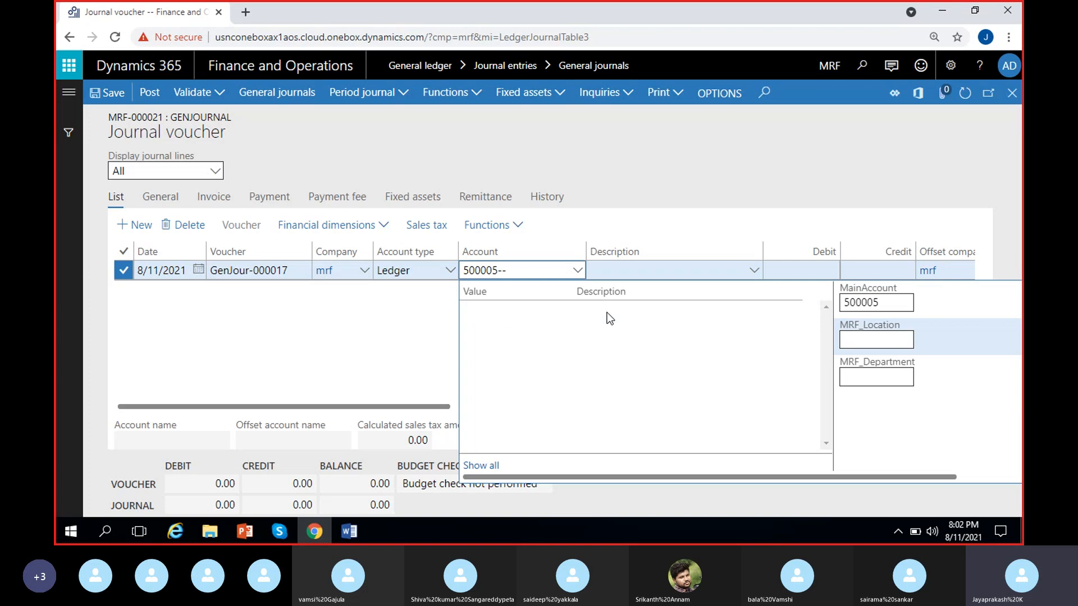
pyautogui.click(895, 340)
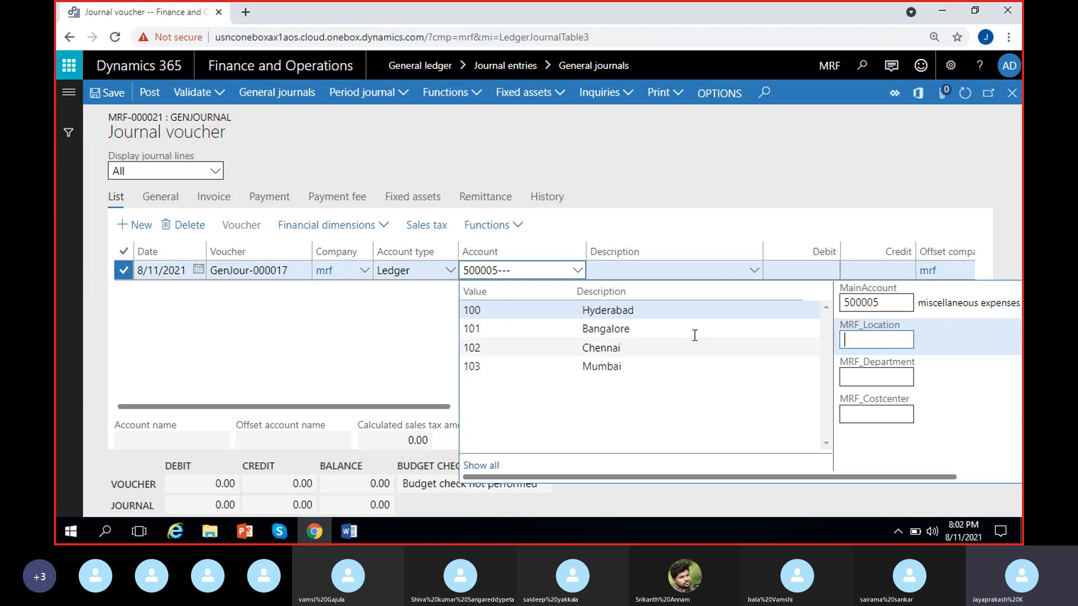
pyautogui.click(645, 311)
pyautogui.click(362, 359)
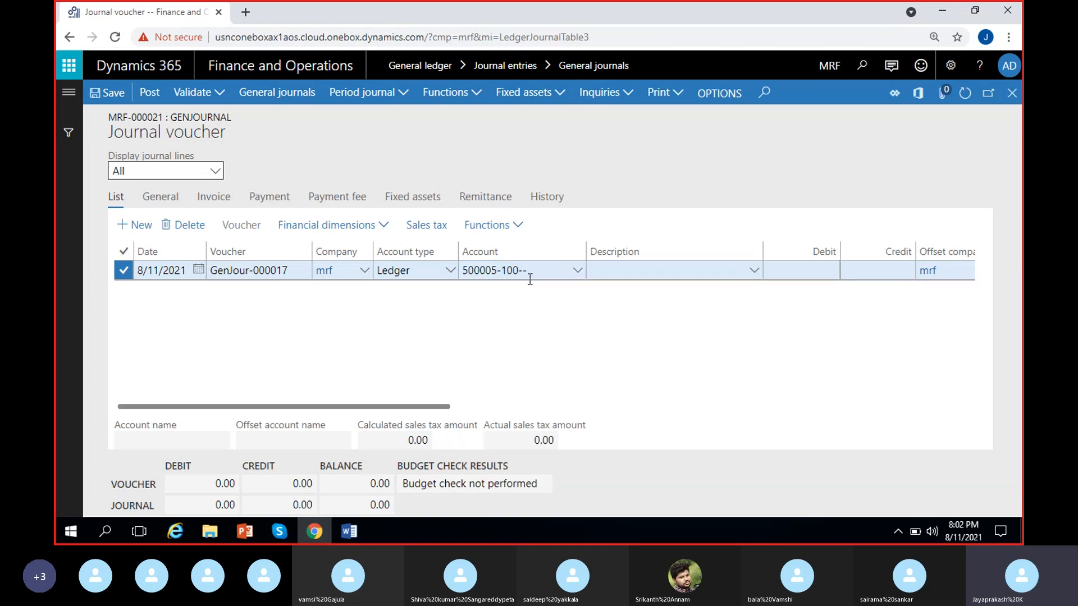
# Step: Enter a debit amount of 50,000 on the first voucher line
pyautogui.click(703, 273)
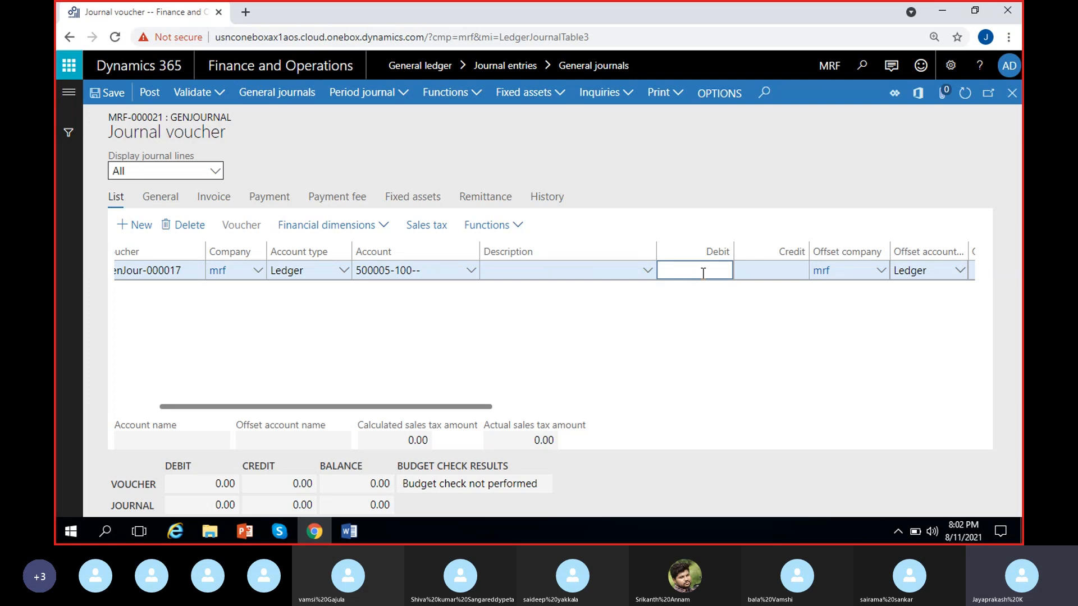
pyautogui.write('50000')
pyautogui.click(777, 318)
# Step: Set the first line's offset account to 100000 Cash with location 100 Hyderabad
pyautogui.hscroll(5, 777, 318)
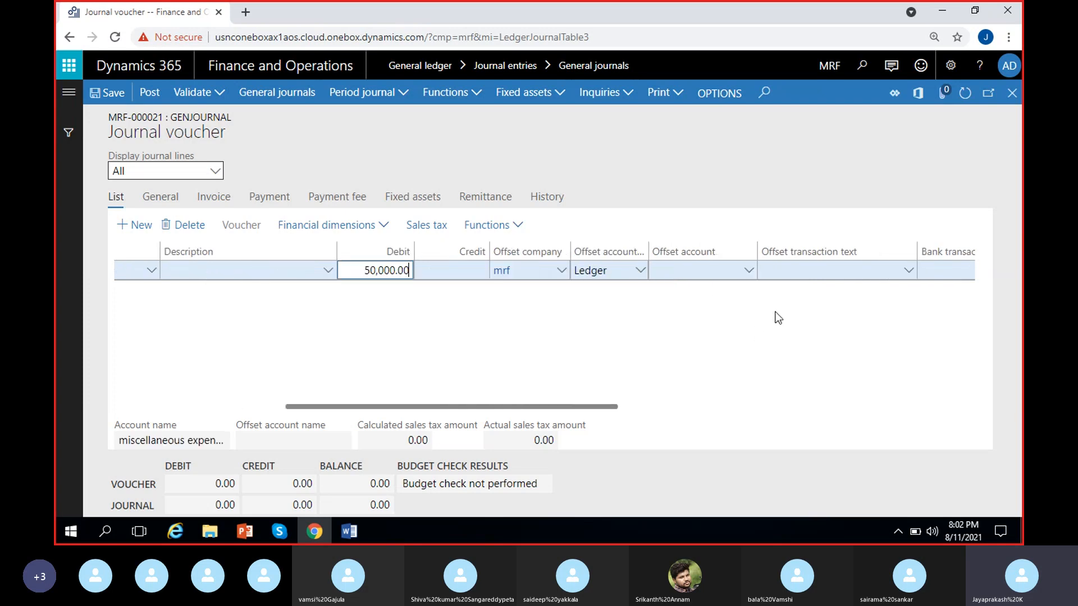
pyautogui.click(723, 269)
pyautogui.click(749, 270)
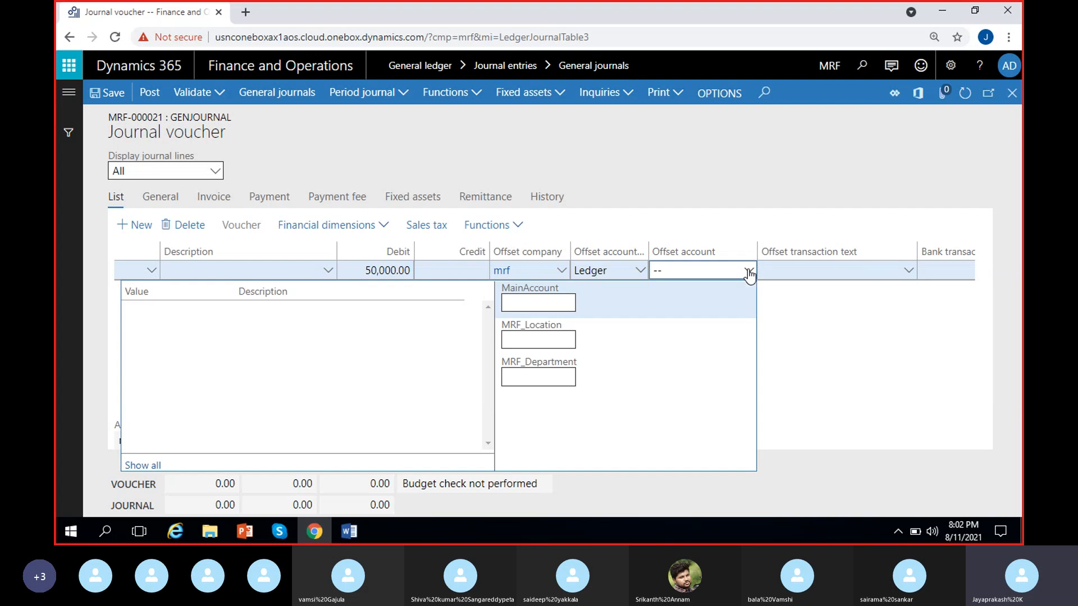
pyautogui.click(530, 306)
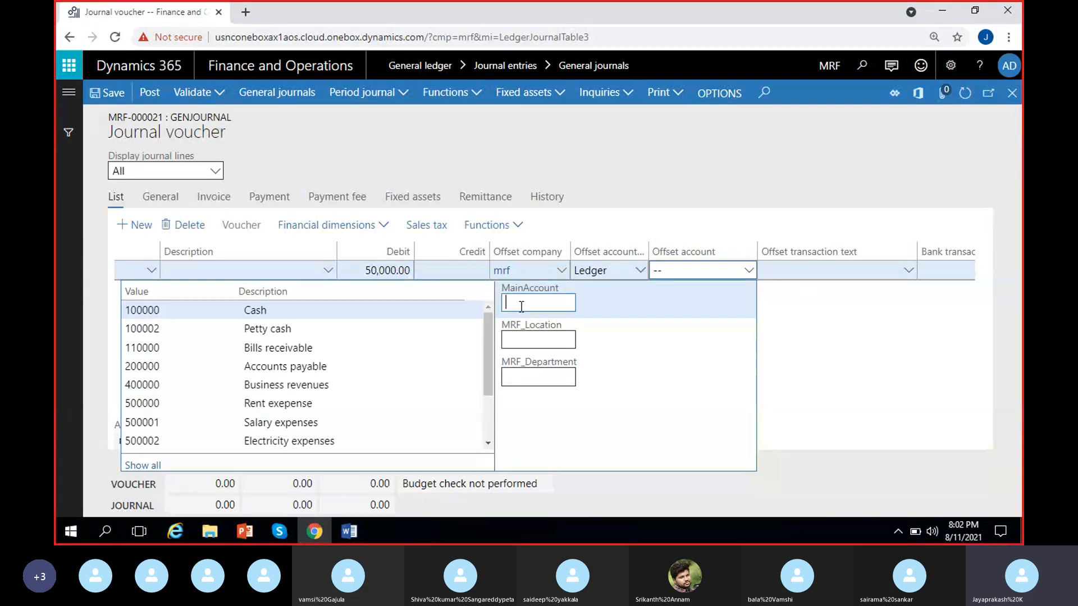
pyautogui.click(450, 315)
pyautogui.write('100')
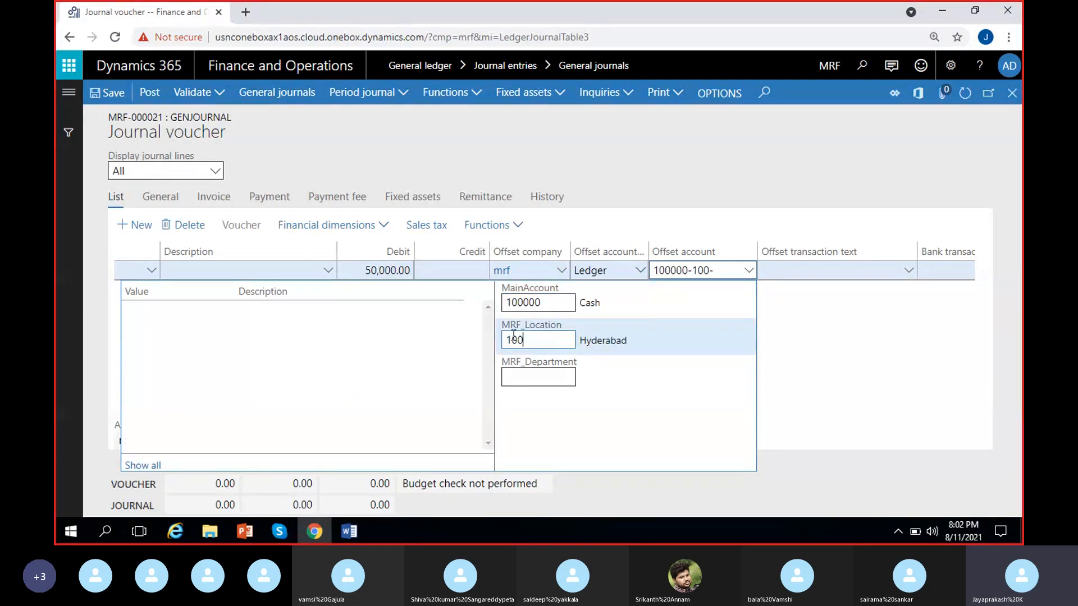
pyautogui.click(807, 325)
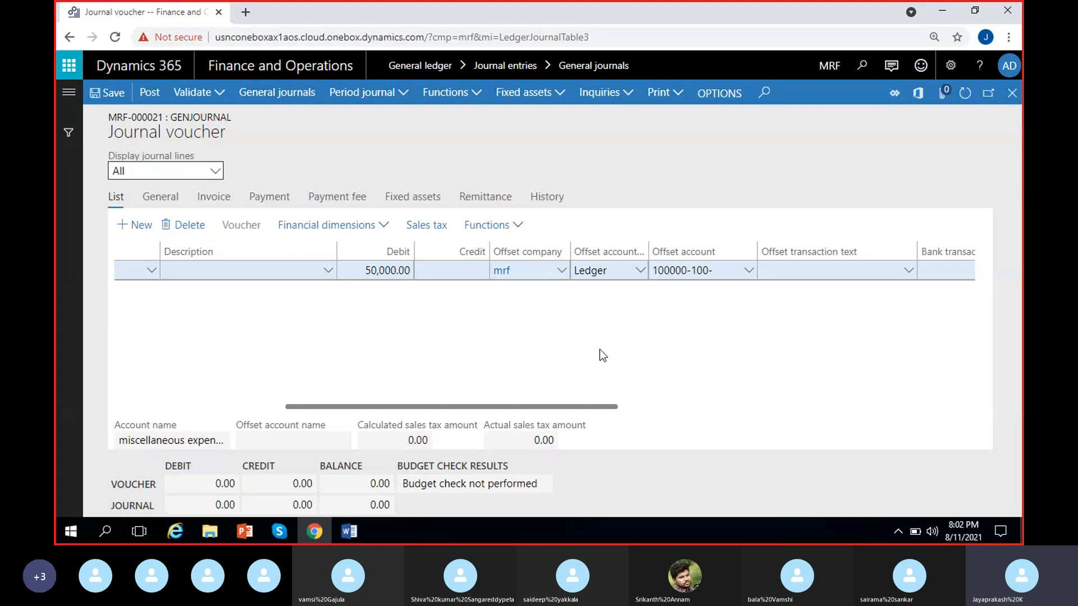
# Step: Narrow the Description column in the journal lines grid
pyautogui.hscroll(-2, 396, 293)
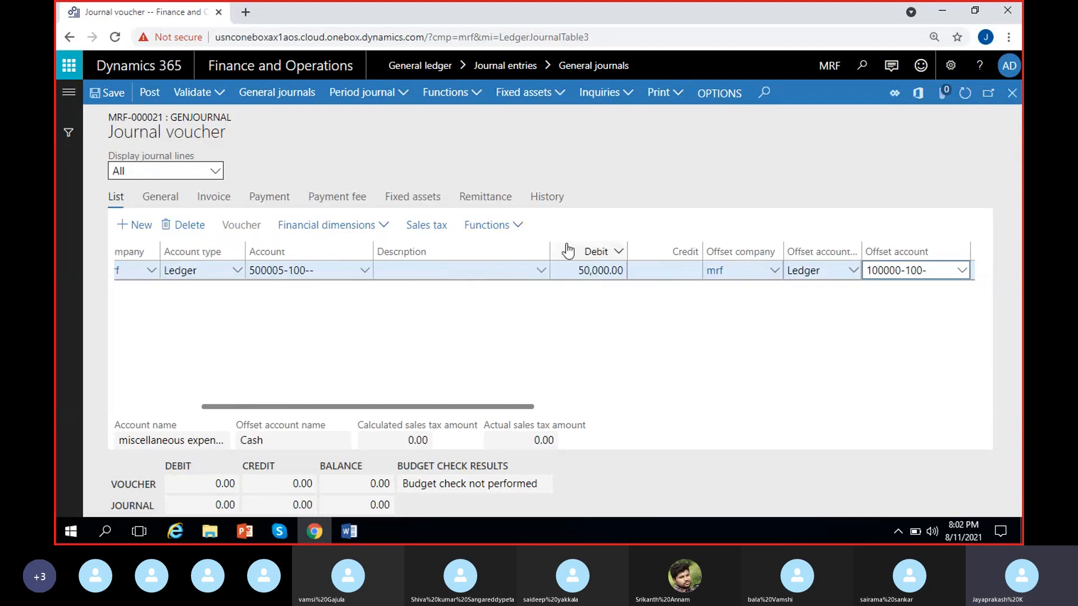
pyautogui.moveTo(546, 248); pyautogui.dragTo(440, 237)
pyautogui.hscroll(-4, 278, 336)
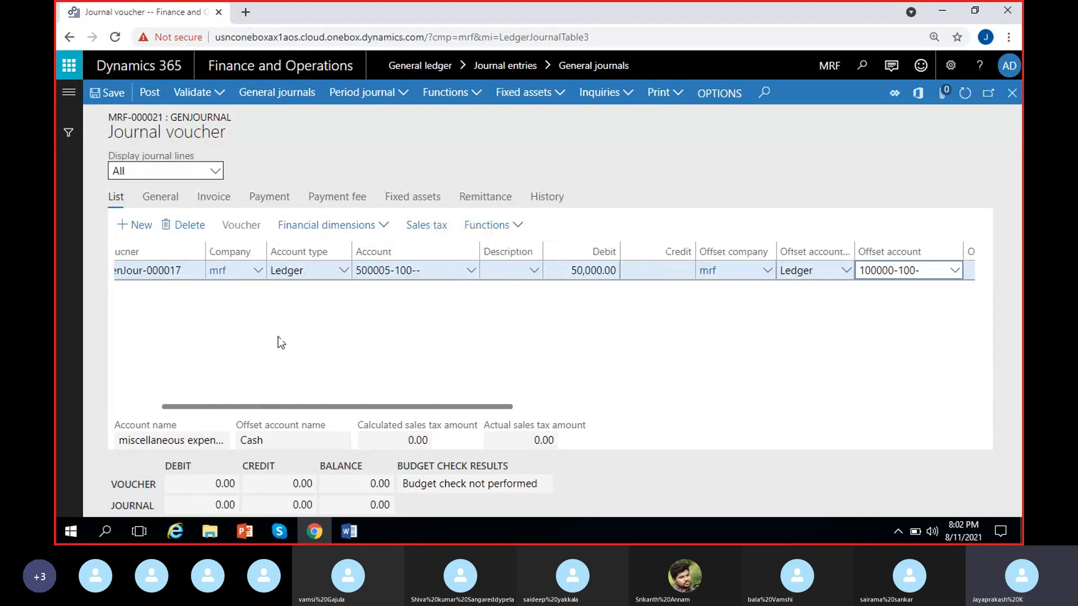
# Step: Add a second voucher line with account 500005 miscellaneous expenses and location 101 Bangalore
pyautogui.click(140, 226)
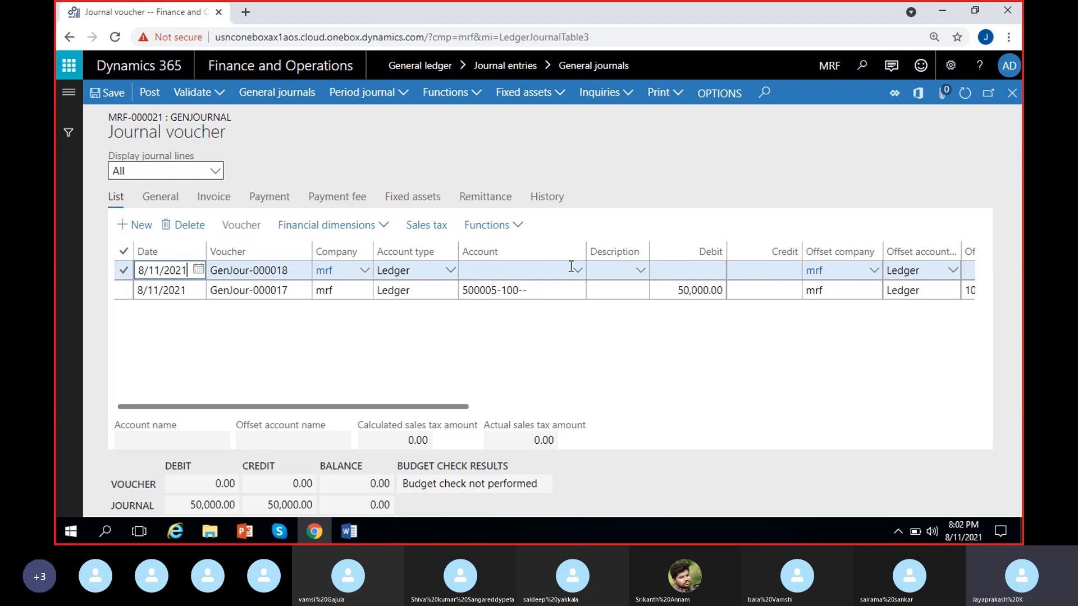
pyautogui.click(577, 274)
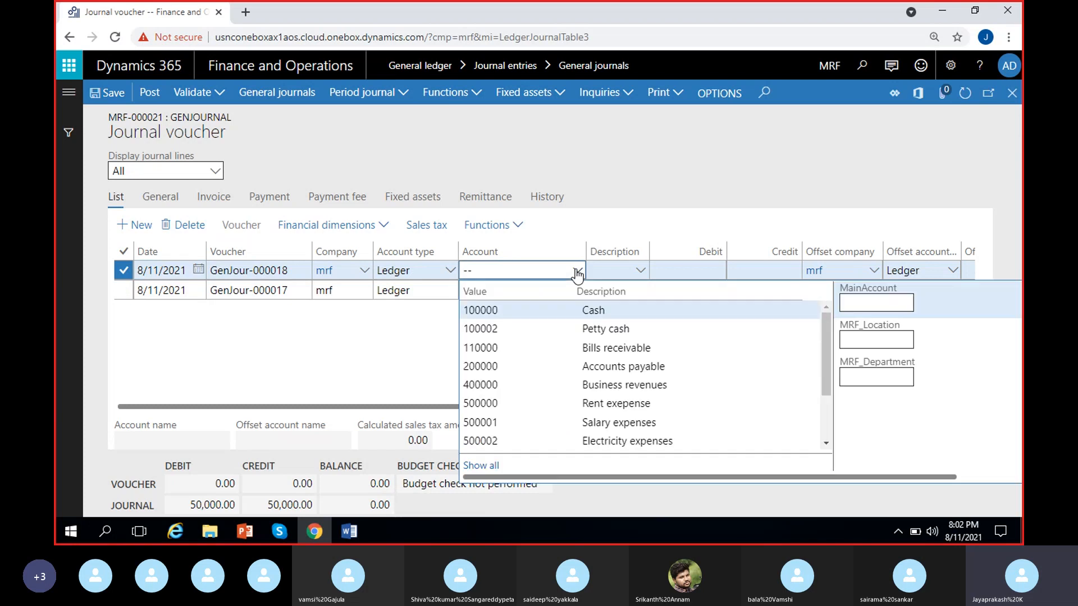
pyautogui.write('m')
pyautogui.press('BackSpace')
pyautogui.write('500005')
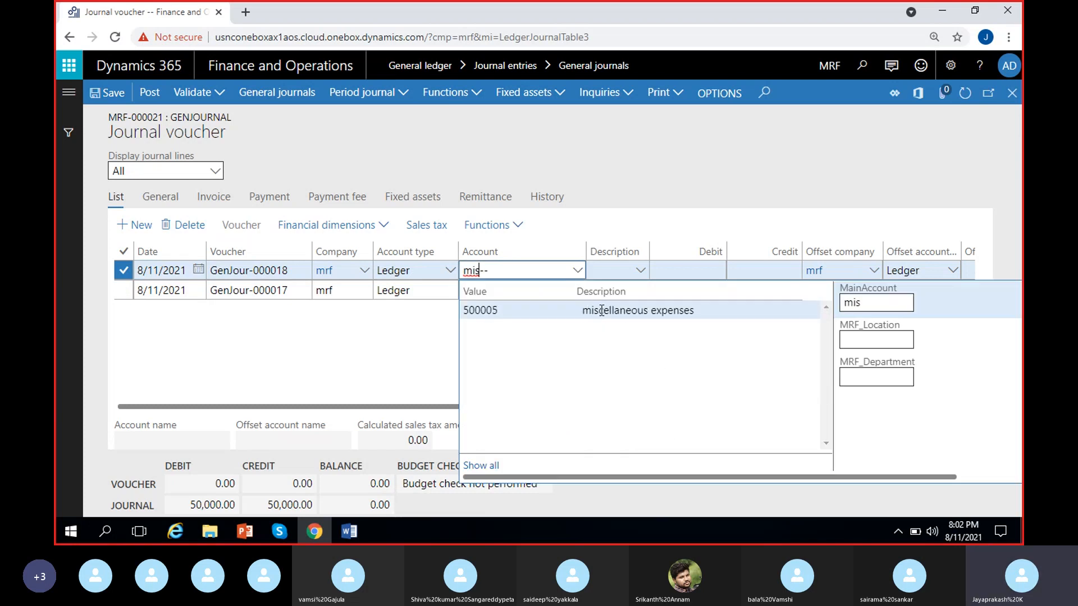
pyautogui.click(585, 312)
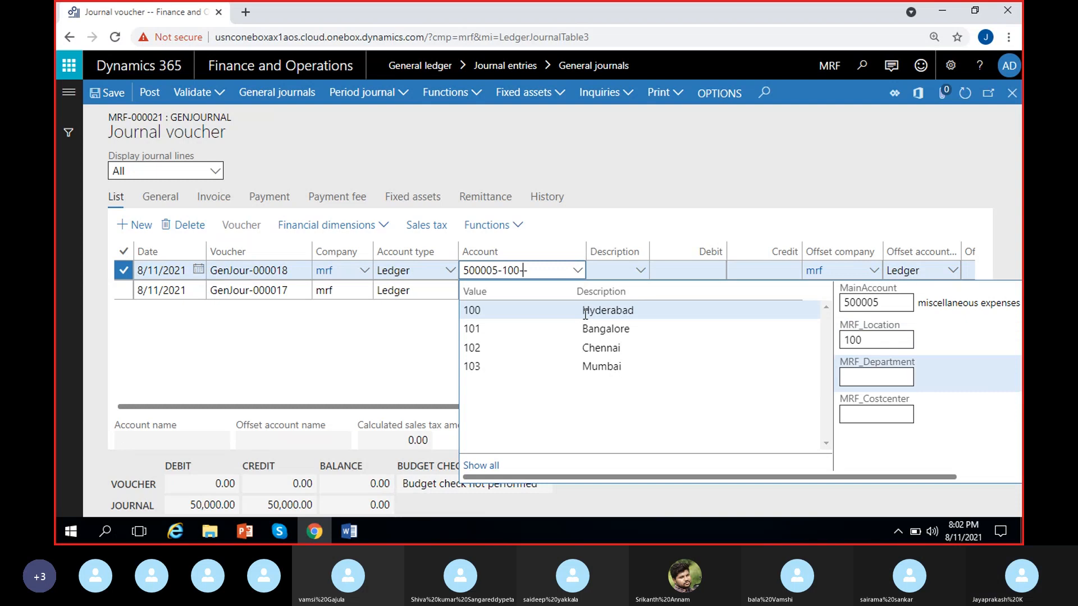
pyautogui.click(882, 334)
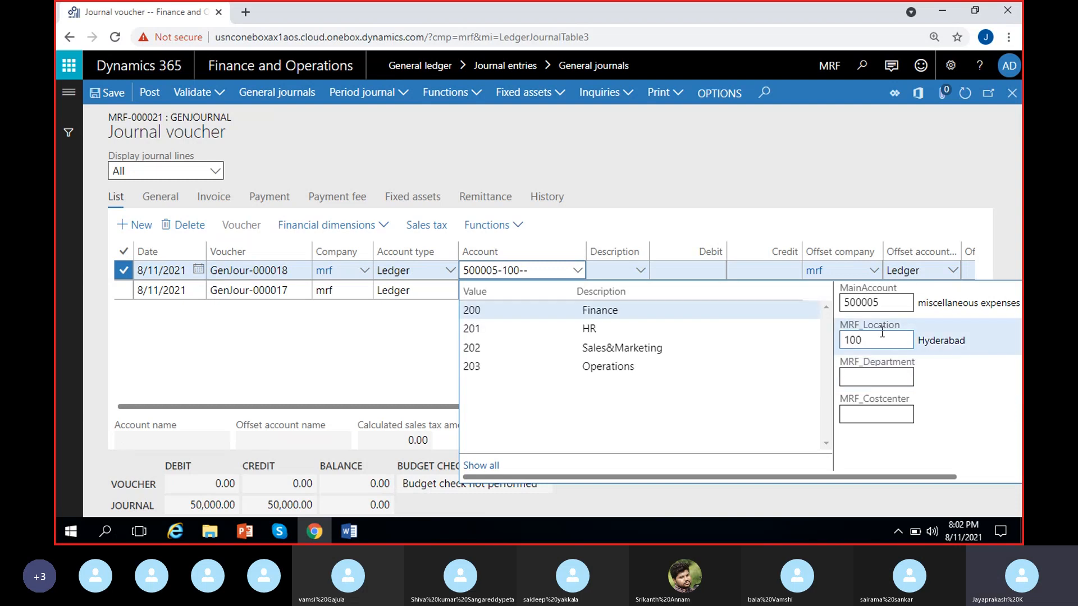
pyautogui.press('BackSpace')
pyautogui.click(562, 329)
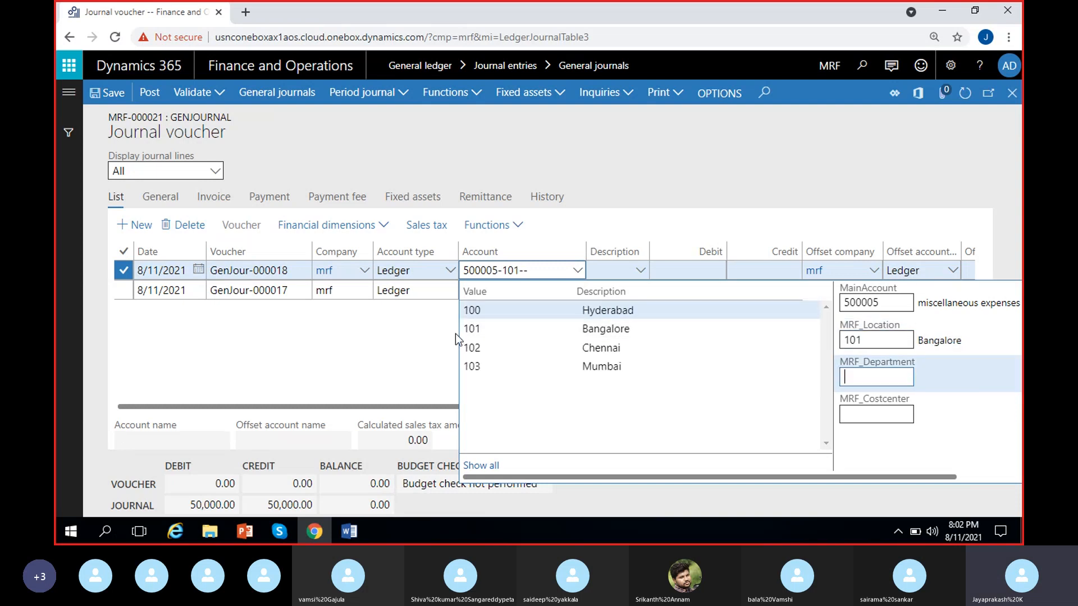
pyautogui.click(454, 332)
# Step: Enter a debit amount of 750,000 on the second voucher line
pyautogui.click(672, 271)
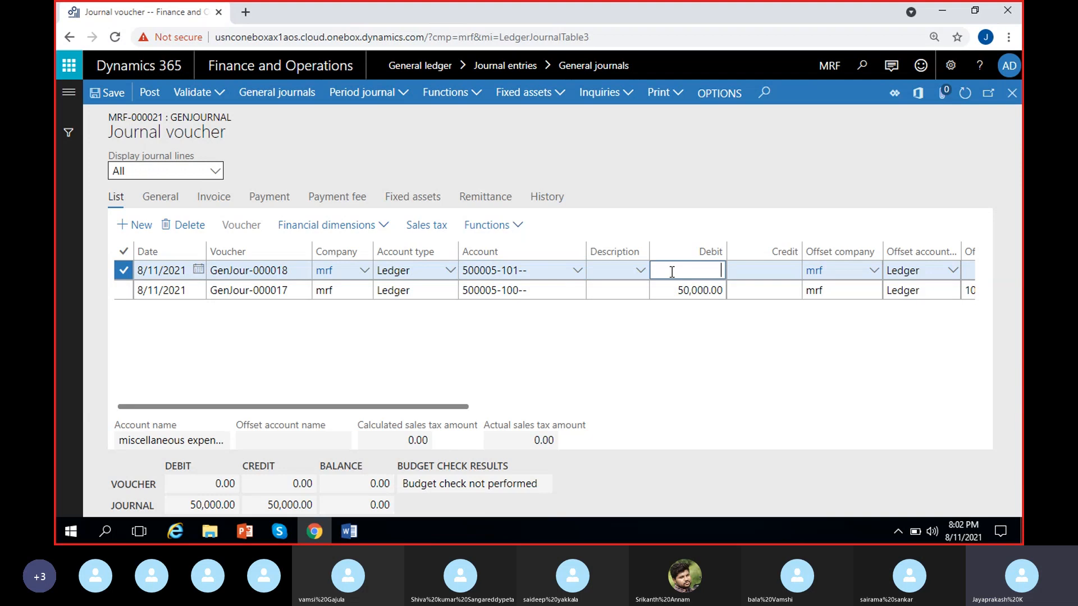
pyautogui.write('750,000')
pyautogui.click(772, 355)
# Step: Set the second line's offset account to 100000 Cash with location 101
pyautogui.hscroll(4, 771, 356)
pyautogui.click(784, 272)
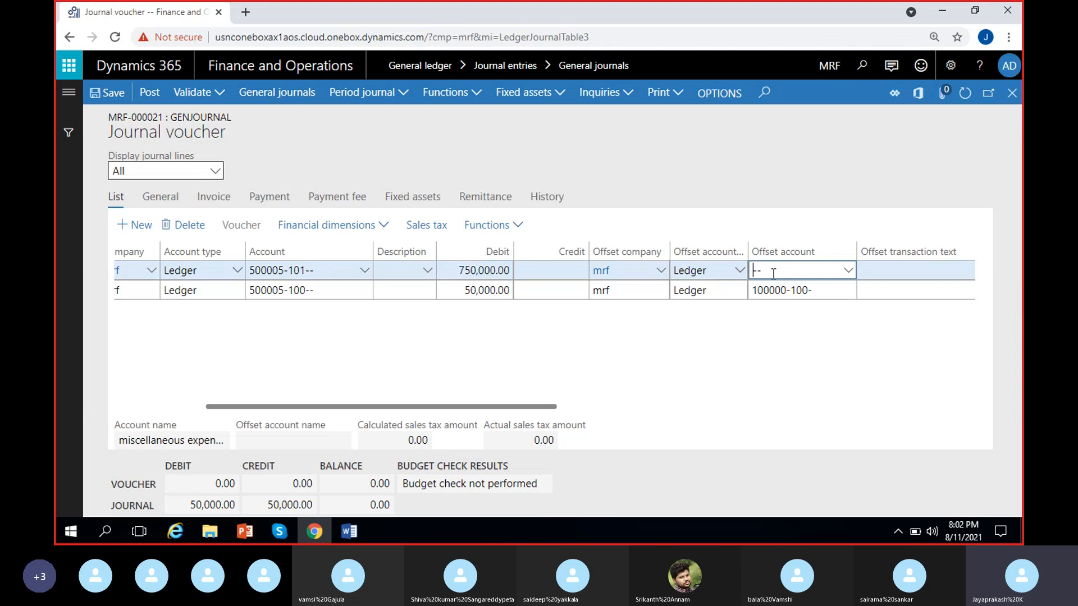
pyautogui.click(849, 272)
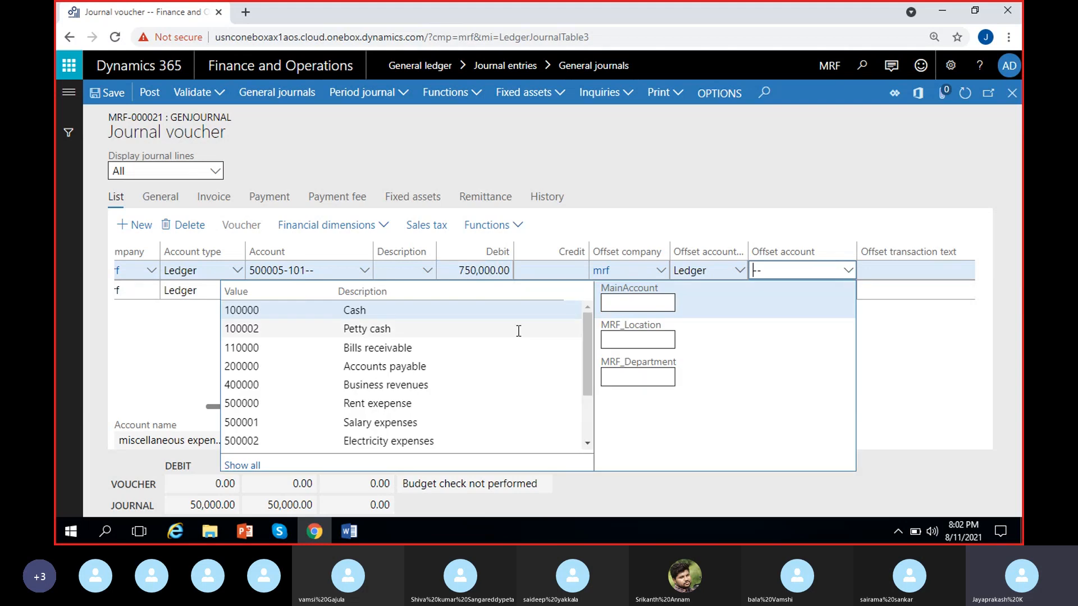
pyautogui.click(514, 311)
pyautogui.click(934, 339)
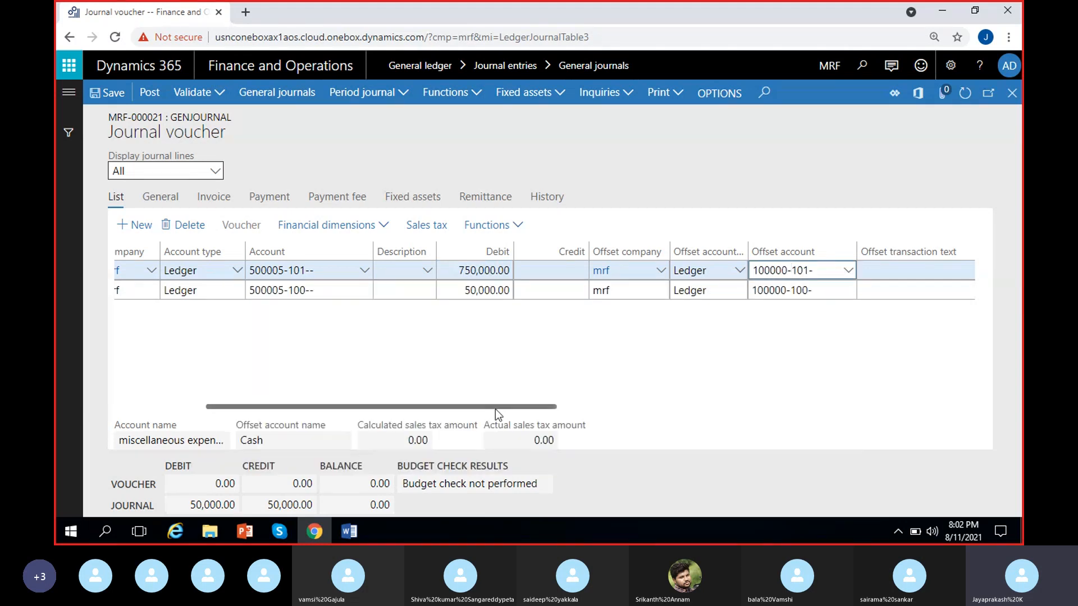
pyautogui.moveTo(495, 407); pyautogui.dragTo(275, 397)
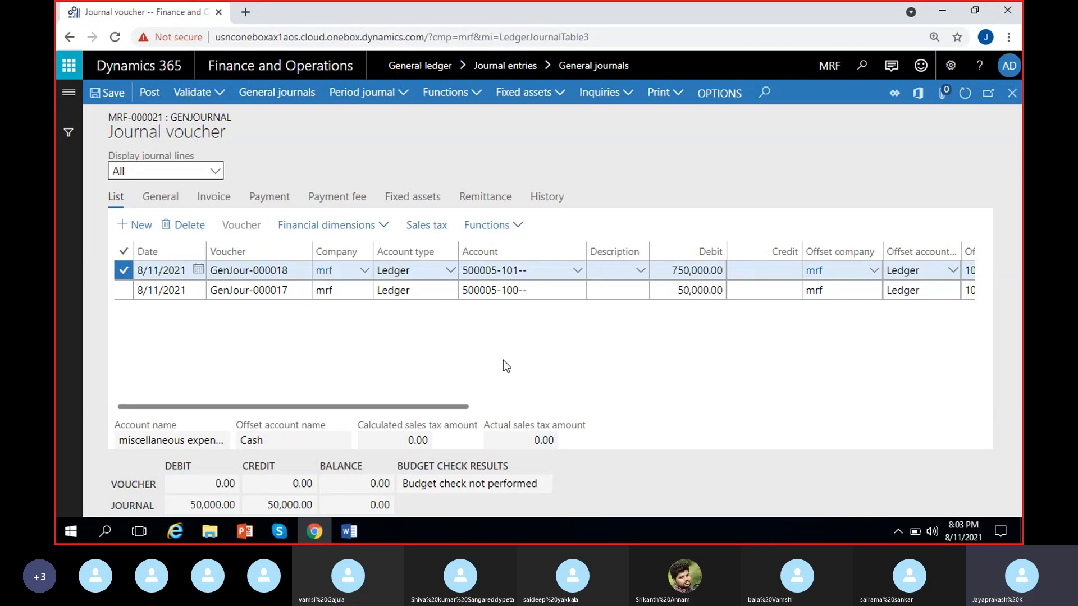
# Step: Set the date of both journal voucher lines to 8/1/2021
pyautogui.click(196, 271)
pyautogui.click(197, 271)
pyautogui.click(161, 350)
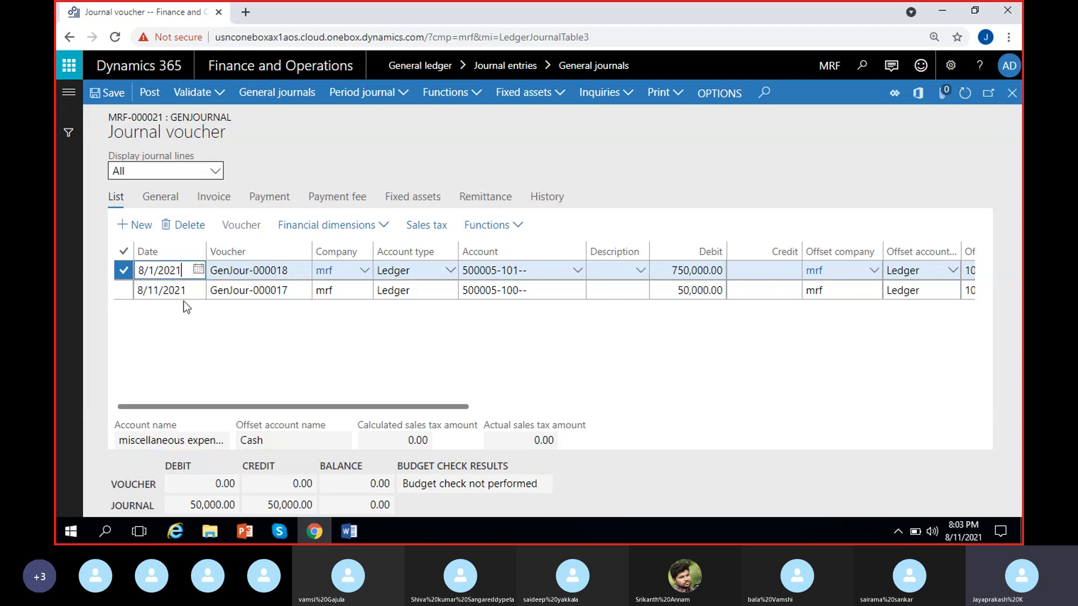
pyautogui.click(184, 297)
pyautogui.click(198, 289)
pyautogui.click(157, 369)
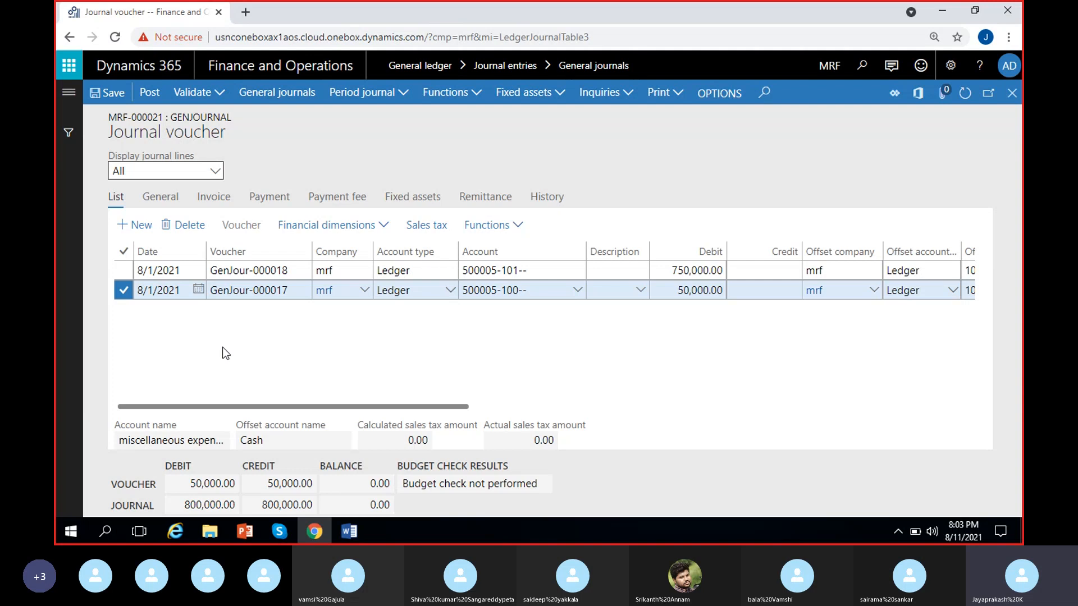
# Step: Start saving the payroll expenses journal as a periodic journal
pyautogui.click(403, 94)
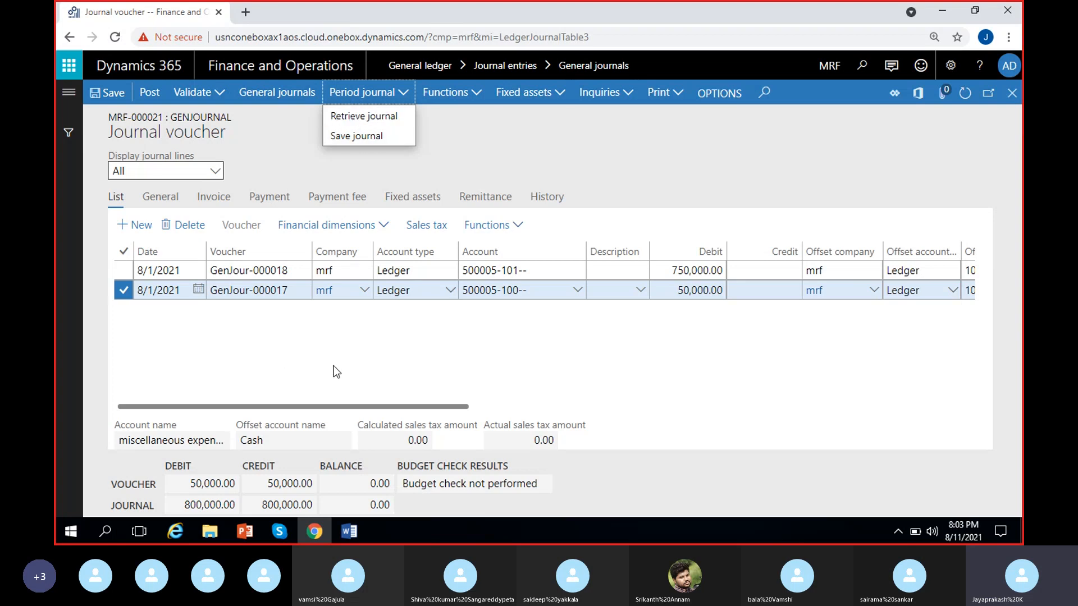
pyautogui.click(371, 137)
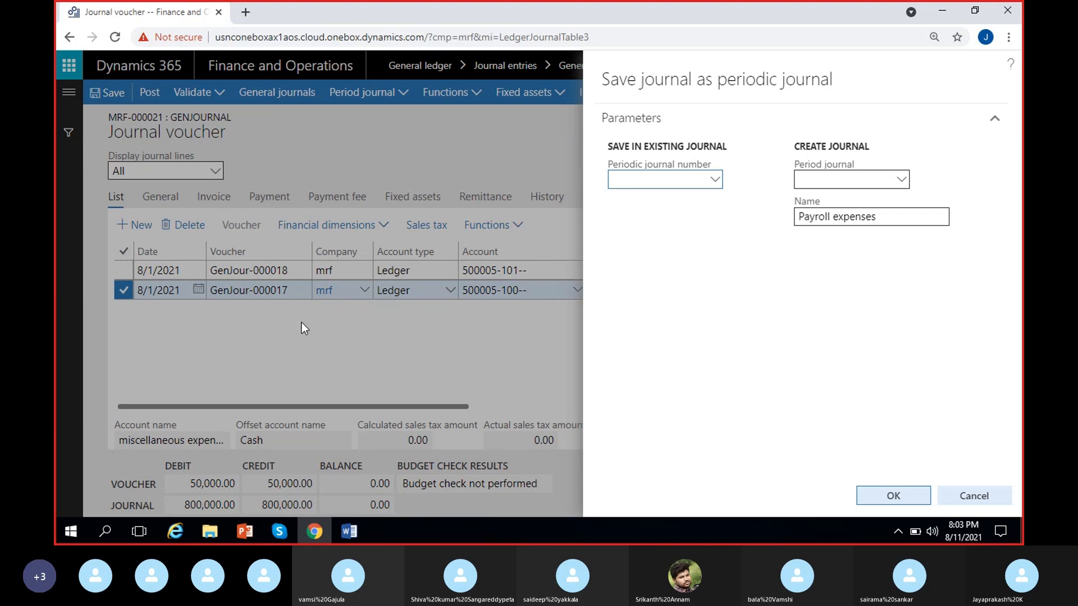
pyautogui.click(714, 180)
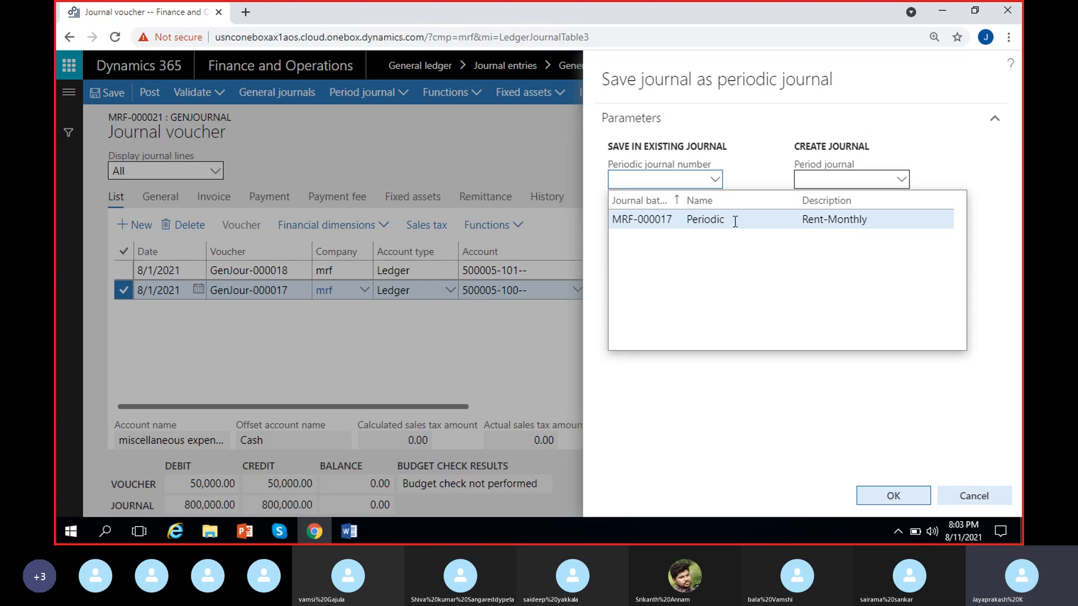
pyautogui.click(753, 219)
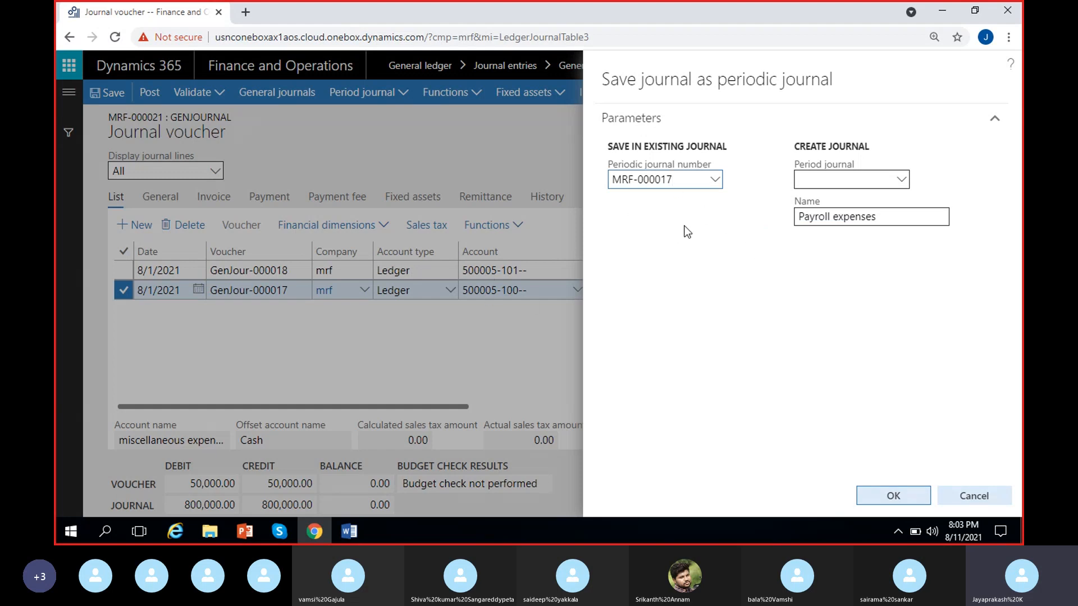
pyautogui.click(715, 181)
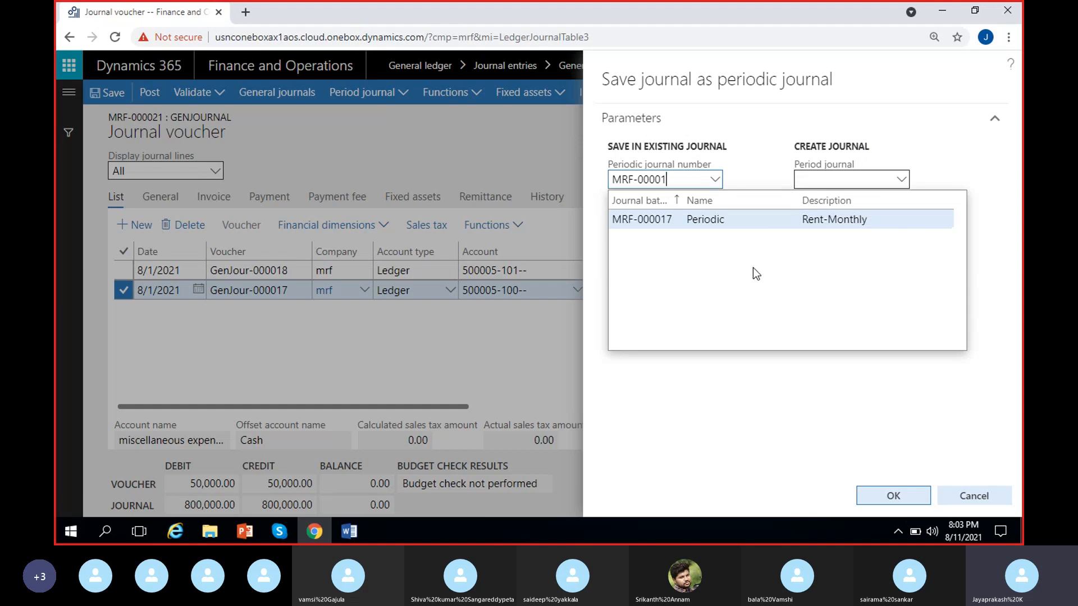
pyautogui.press('BackSpace')
pyautogui.press('BackSpace')
pyautogui.press('BackSpace')
pyautogui.press('BackSpace')
pyautogui.press('BackSpace')
pyautogui.press('BackSpace')
pyautogui.press('BackSpace')
pyautogui.press('BackSpace')
pyautogui.press('BackSpace')
pyautogui.press('BackSpace')
pyautogui.click(682, 402)
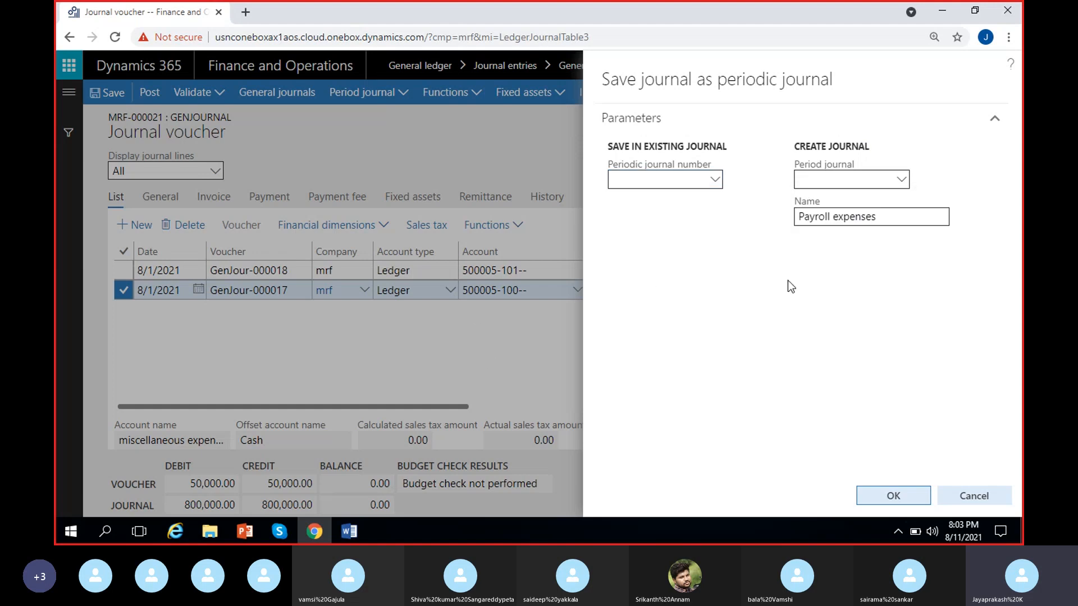
# Step: Create a new periodic journal using the Periodic journal name, keep the name Payroll expenses, and save it
pyautogui.click(902, 179)
pyautogui.click(948, 165)
pyautogui.click(902, 181)
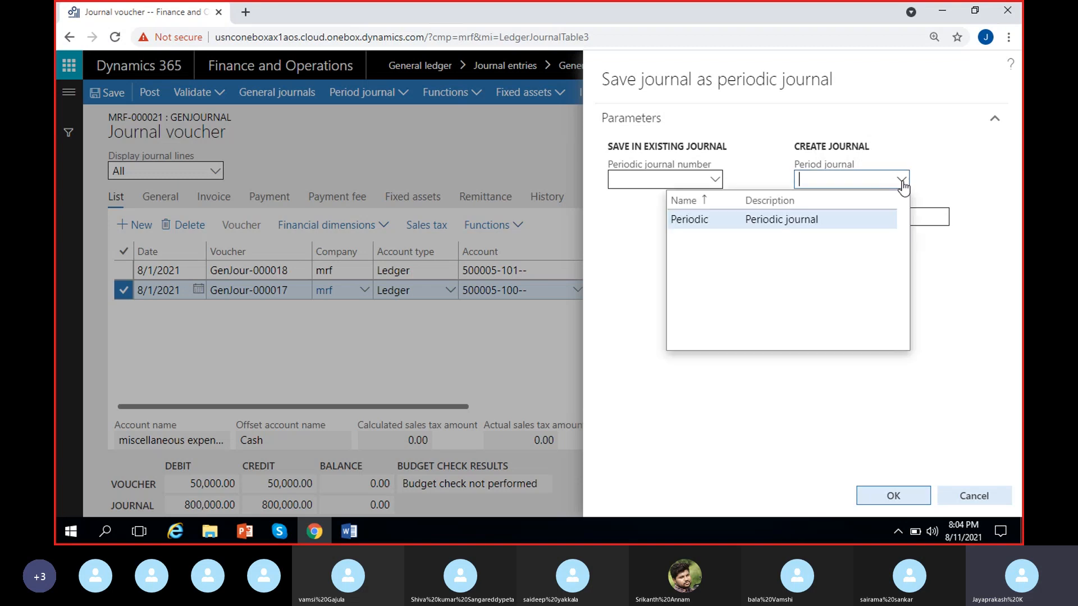
pyautogui.click(805, 220)
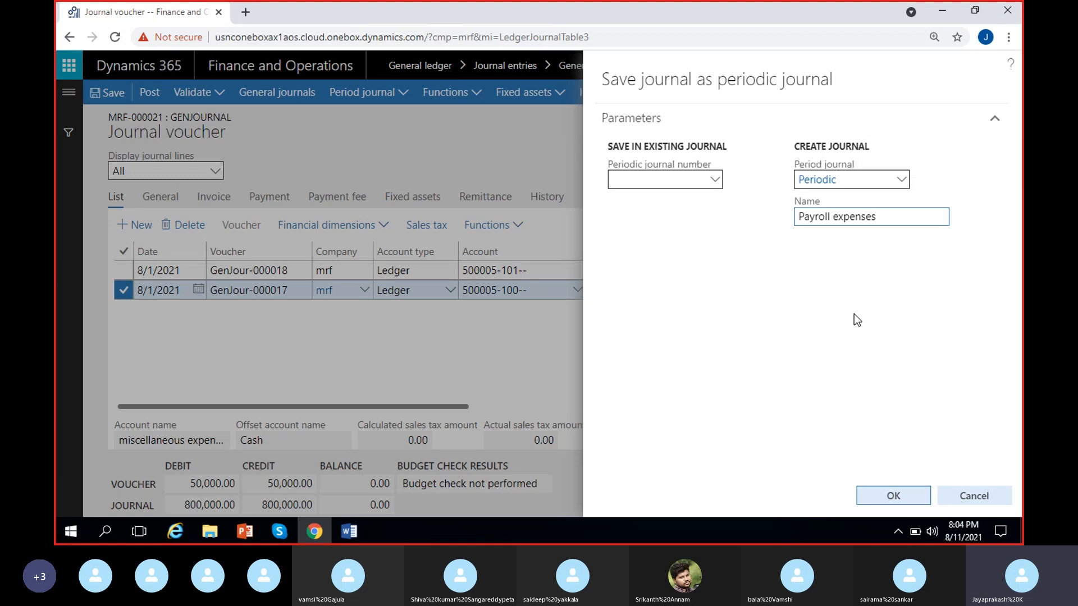
pyautogui.click(882, 497)
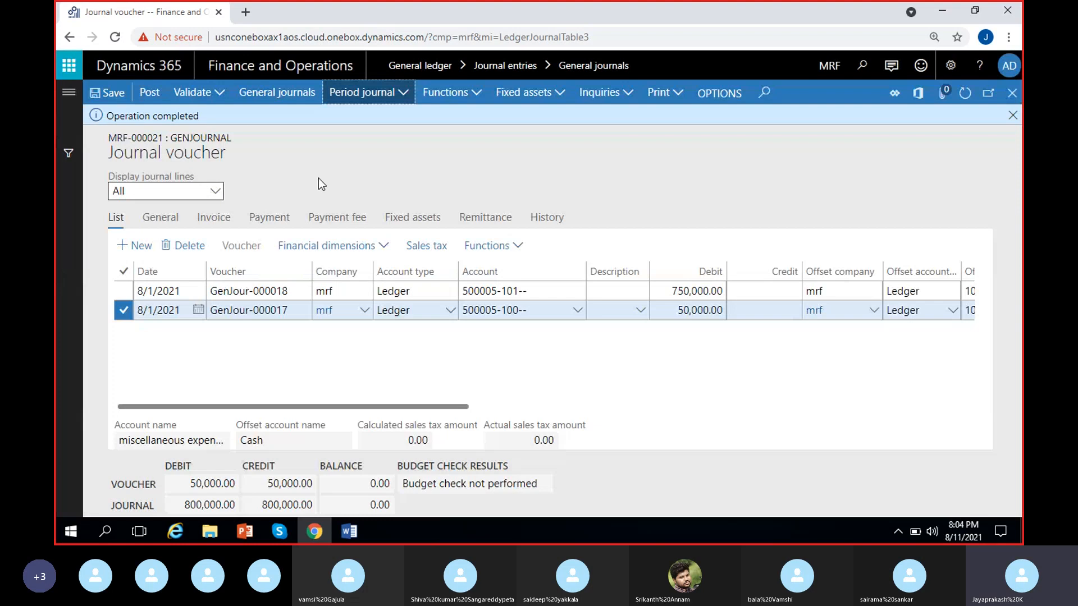
# Step: In a duplicate browser tab, open the lines of the Payroll expenses journal from the General ledger periodic journals
pyautogui.rightClick(158, 19)
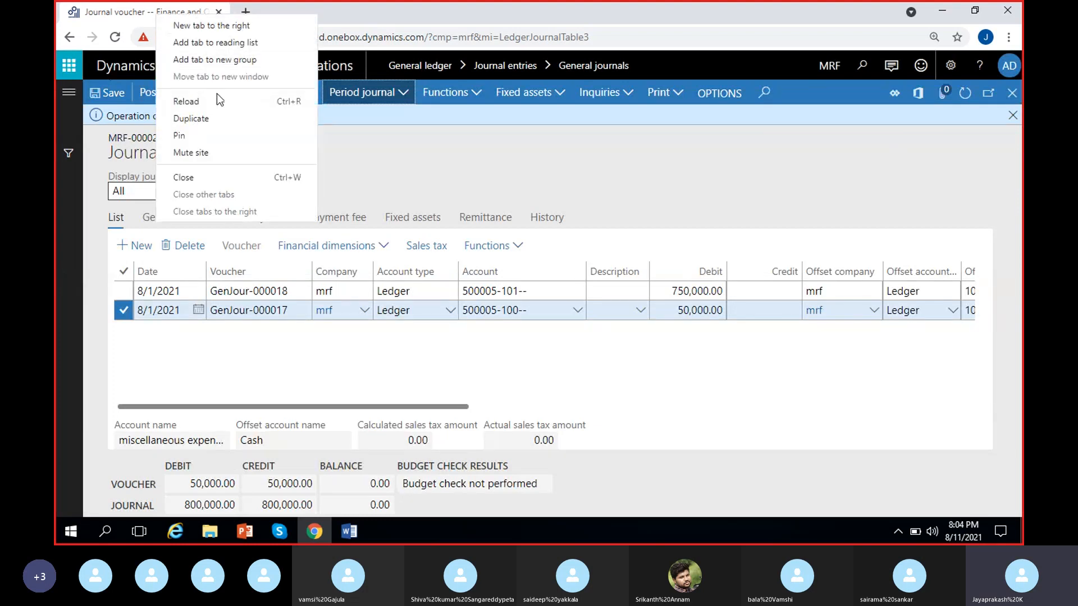
pyautogui.click(191, 118)
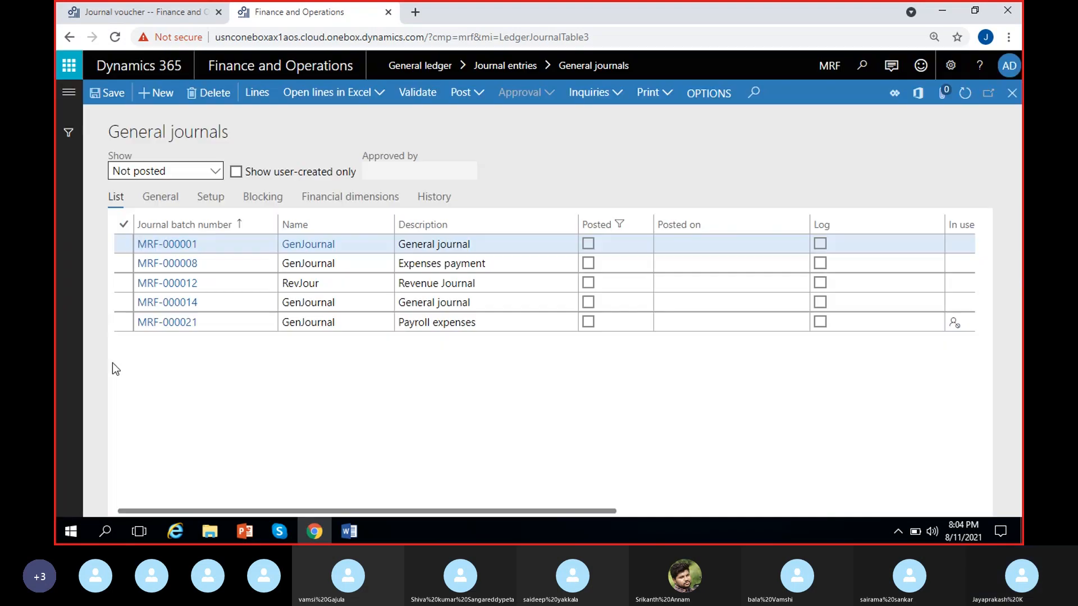
pyautogui.click(68, 92)
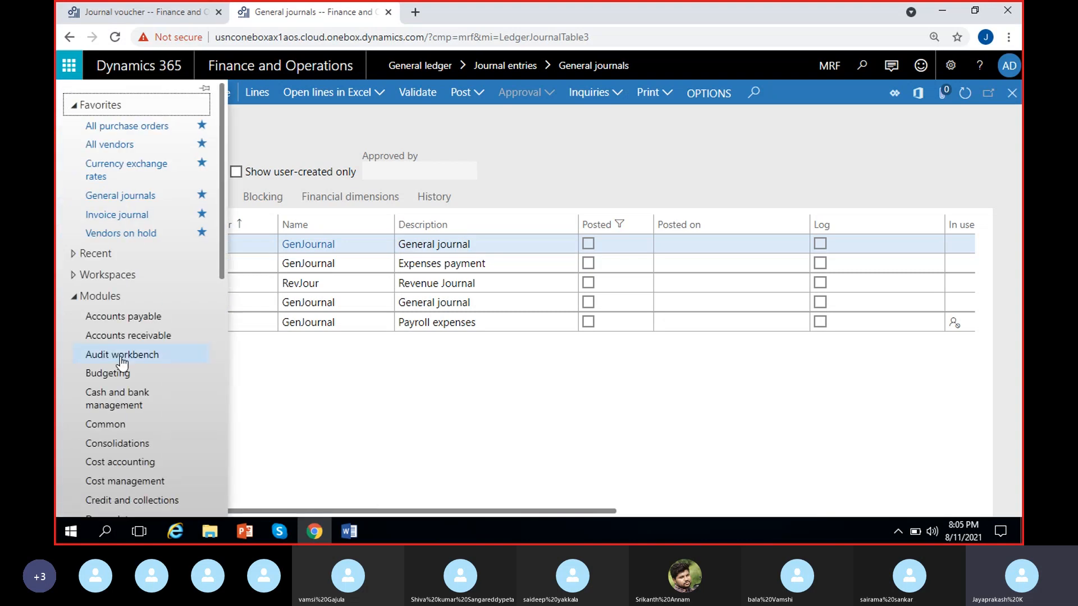
pyautogui.scroll(-3, 118, 360)
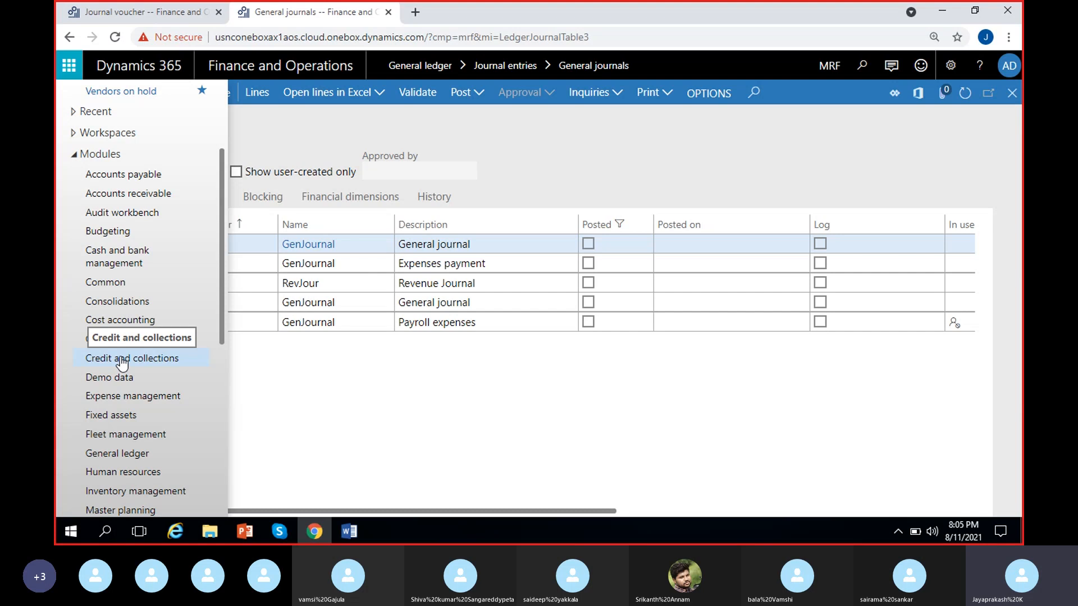
pyautogui.scroll(-3, 113, 393)
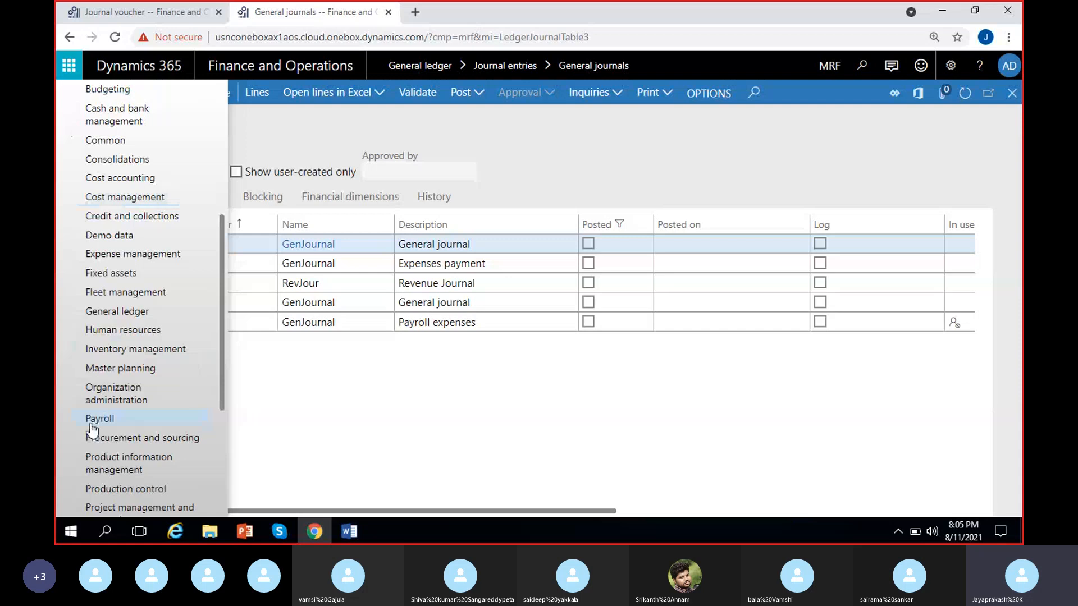
pyautogui.click(110, 319)
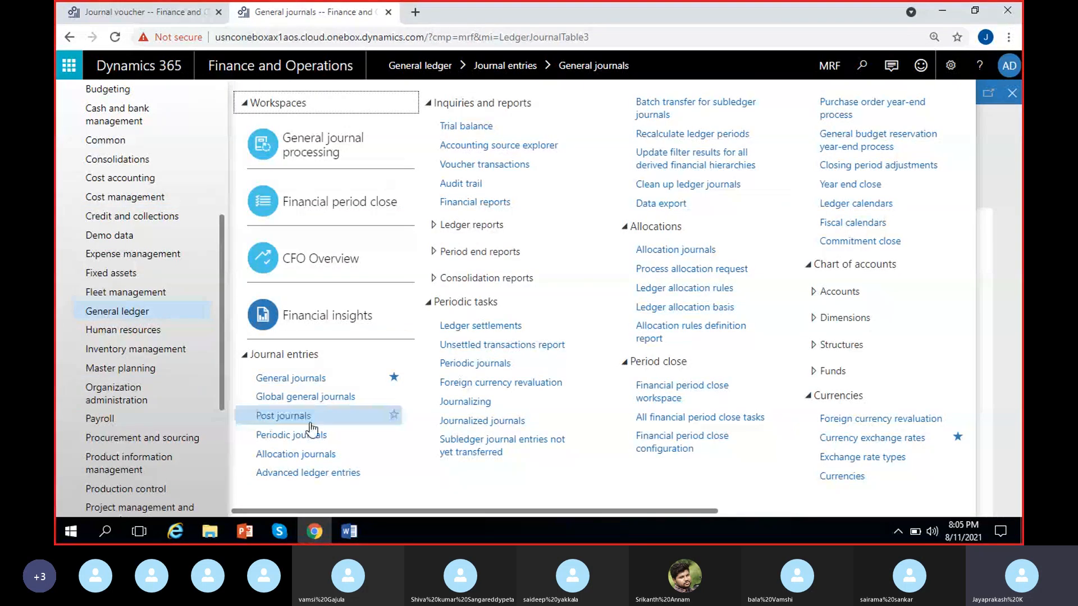
pyautogui.click(292, 435)
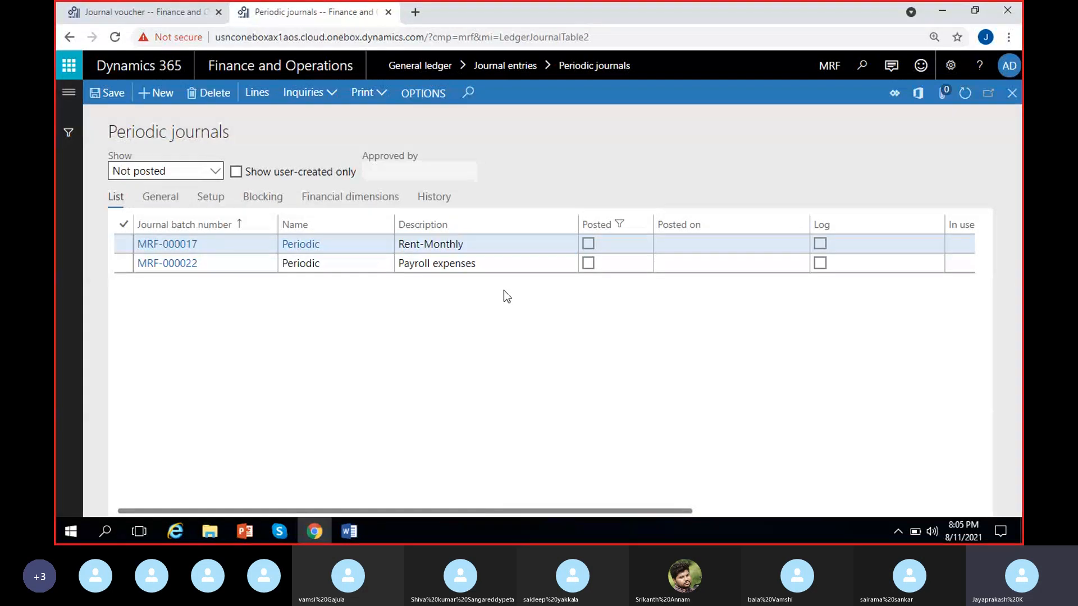
pyautogui.click(502, 263)
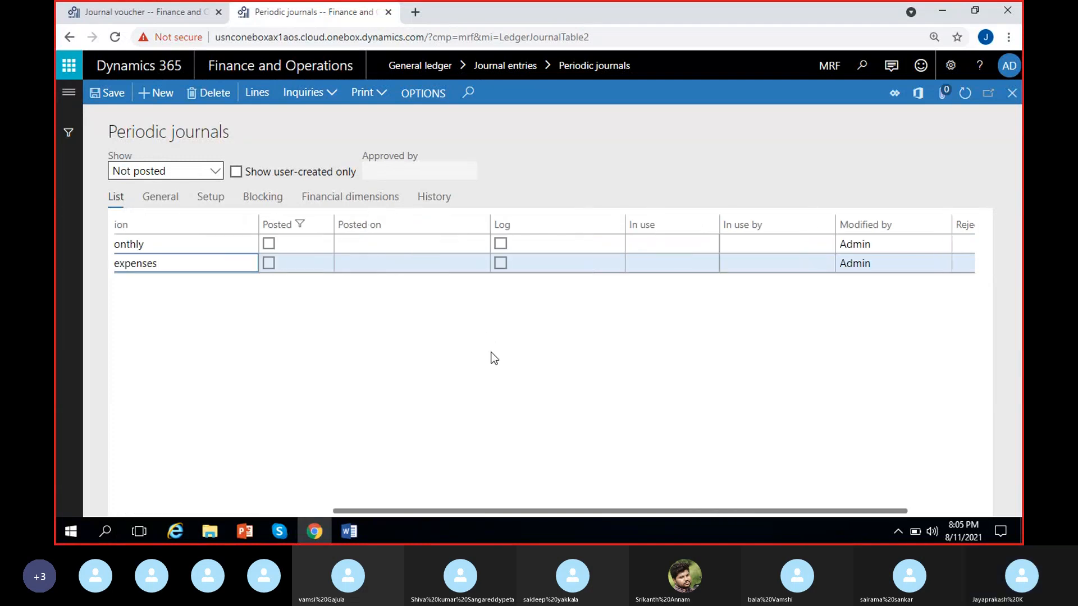
pyautogui.click(255, 95)
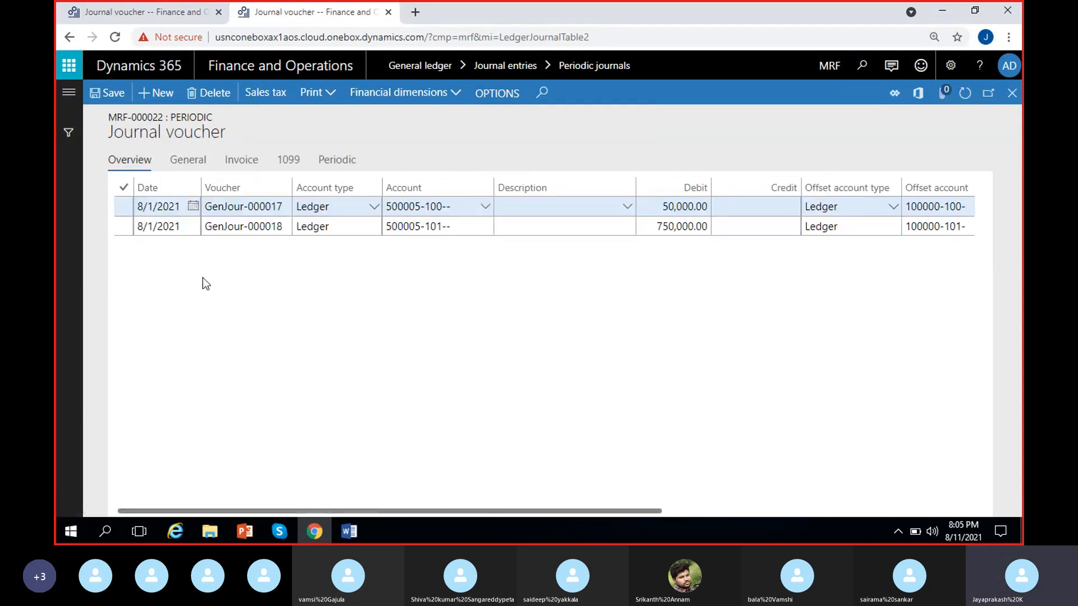
# Step: Compare the voucher numbers and dates of the periodic journal lines with those in the original general journal
pyautogui.click(157, 217)
pyautogui.click(245, 231)
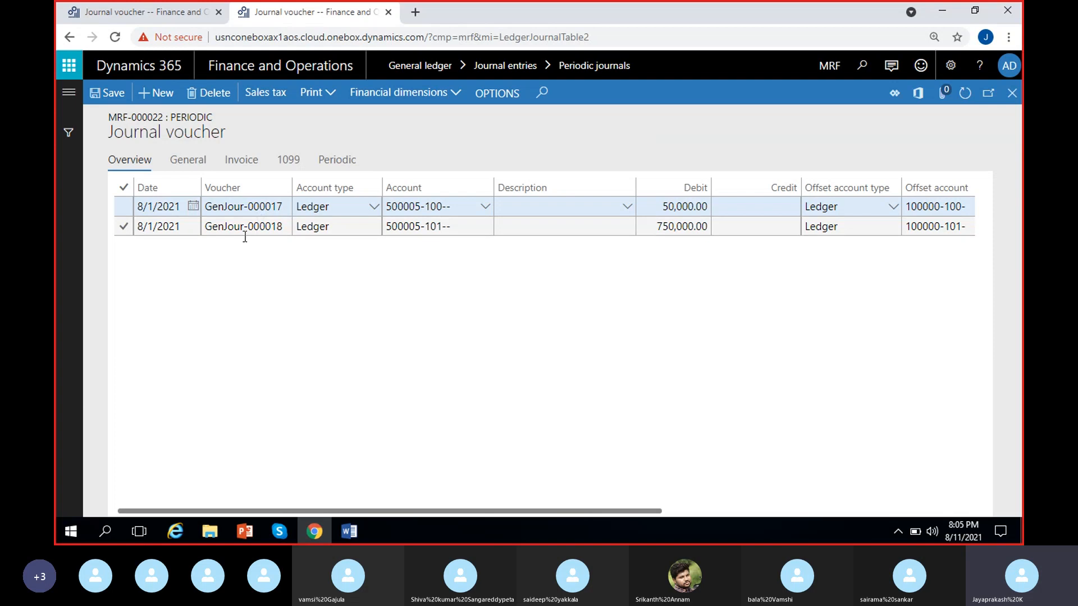
pyautogui.click(264, 208)
pyautogui.moveTo(284, 206); pyautogui.dragTo(204, 206)
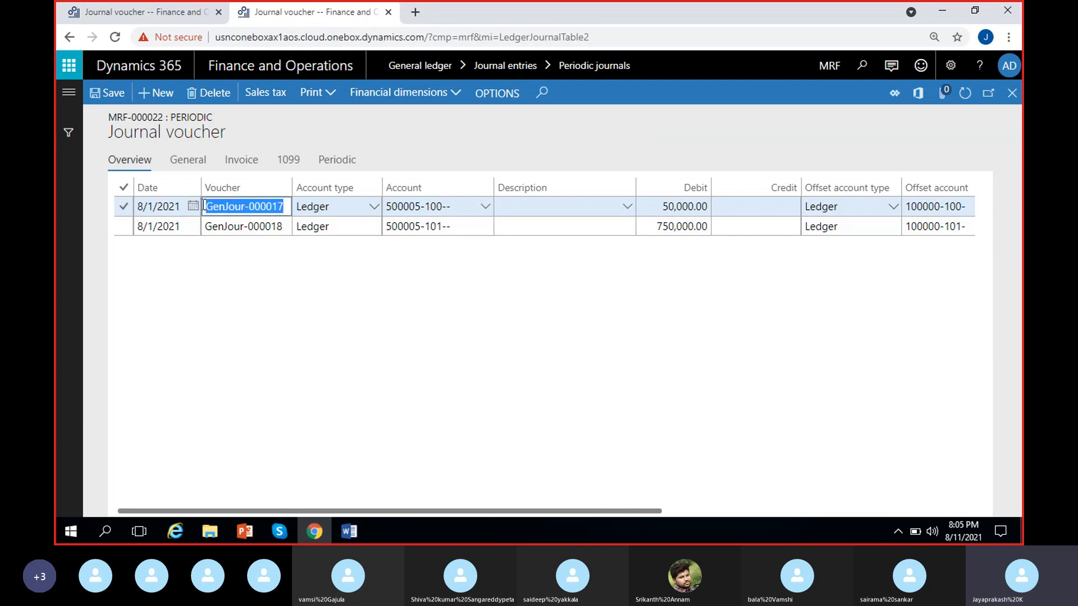
pyautogui.click(267, 268)
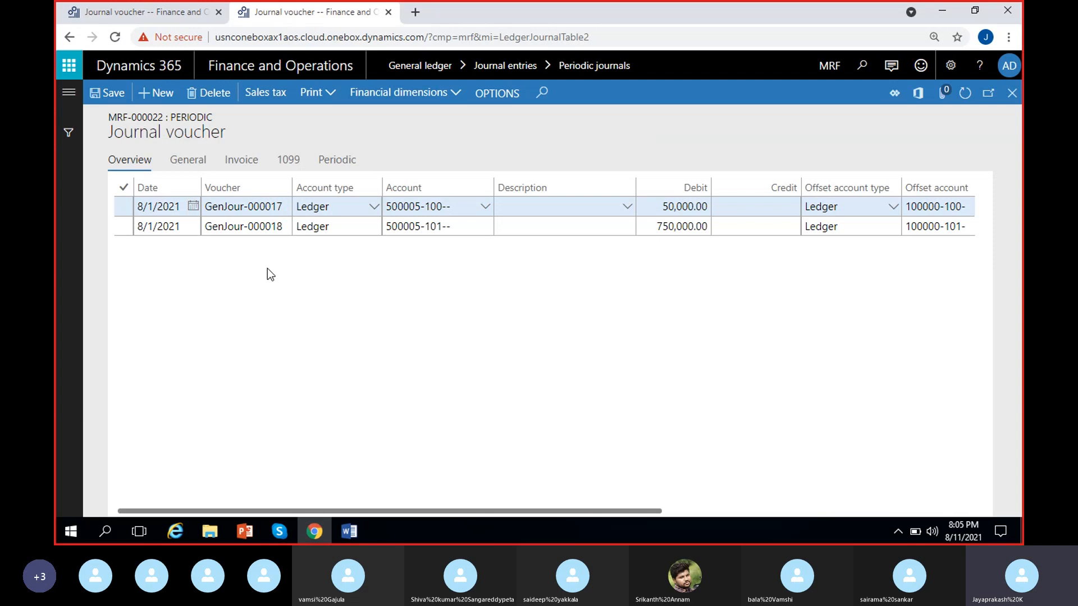
pyautogui.click(164, 14)
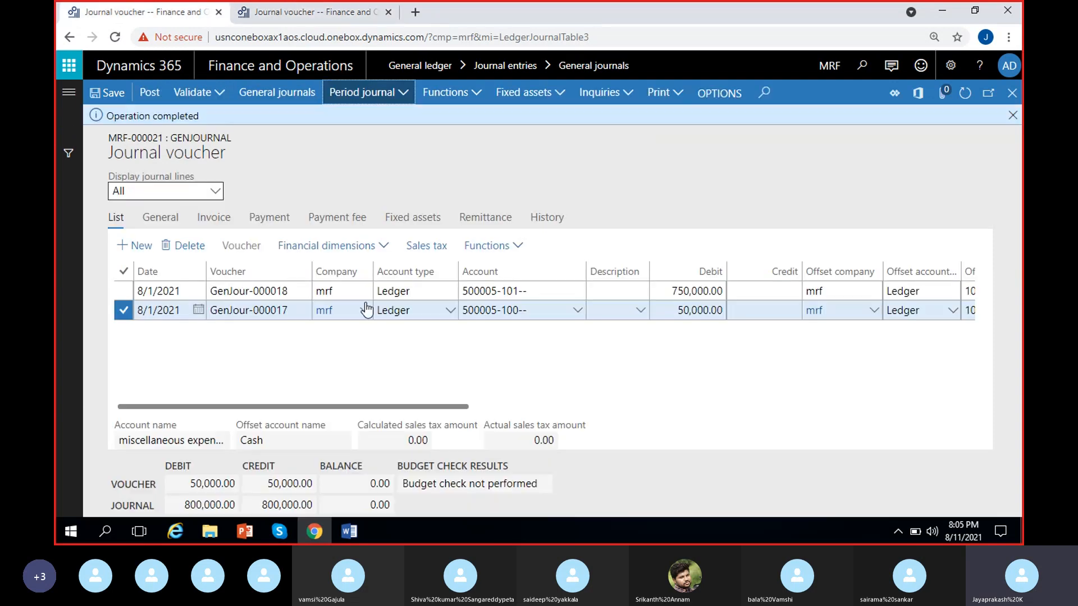
pyautogui.click(279, 14)
pyautogui.click(273, 208)
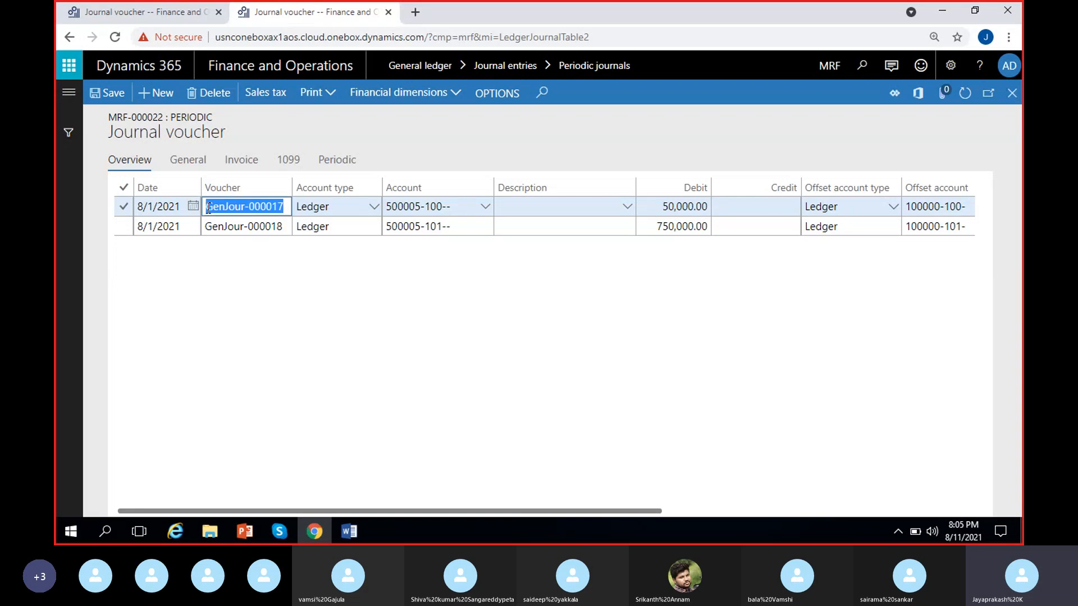
pyautogui.click(159, 16)
pyautogui.click(159, 16)
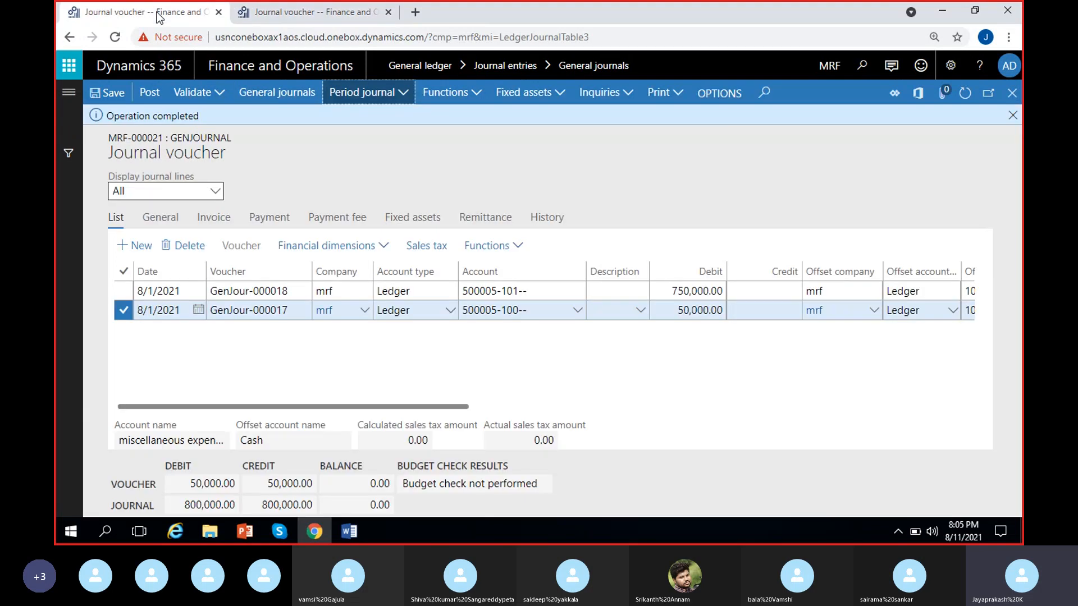
pyautogui.click(308, 13)
pyautogui.click(279, 227)
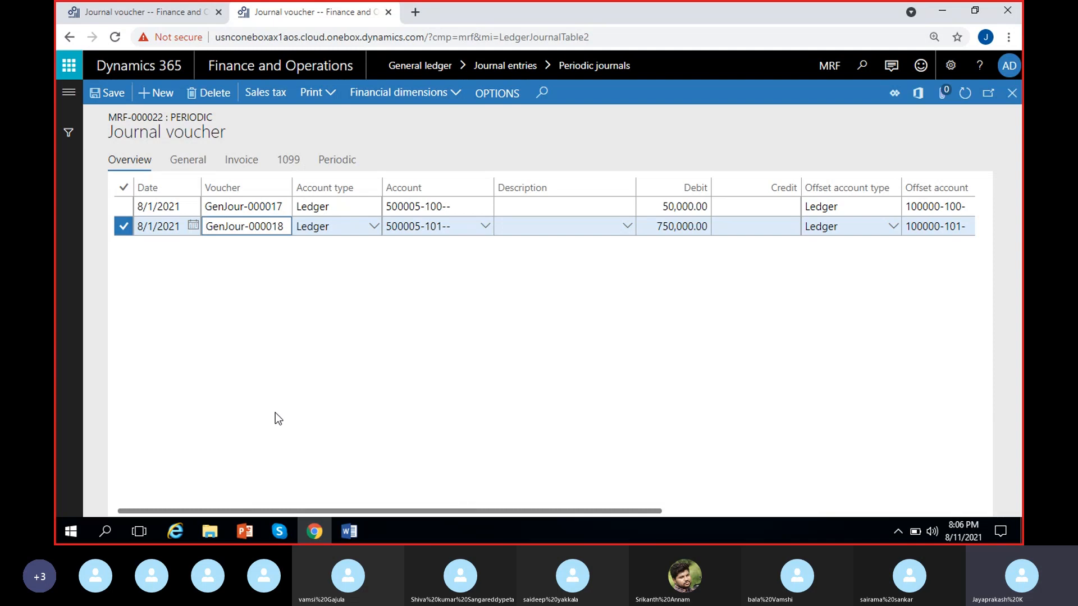
pyautogui.click(272, 290)
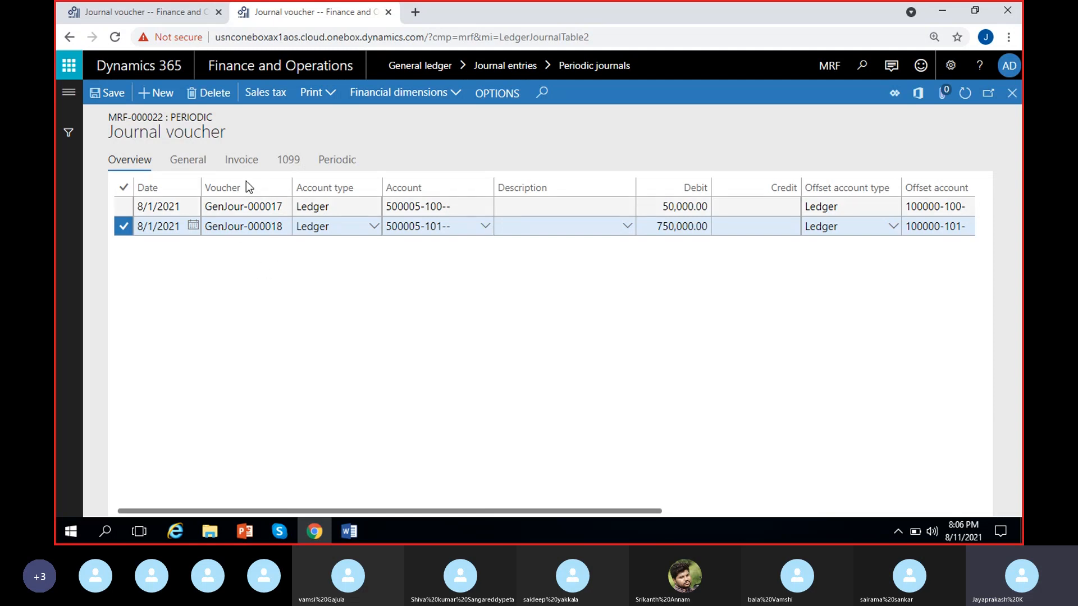
pyautogui.click(153, 10)
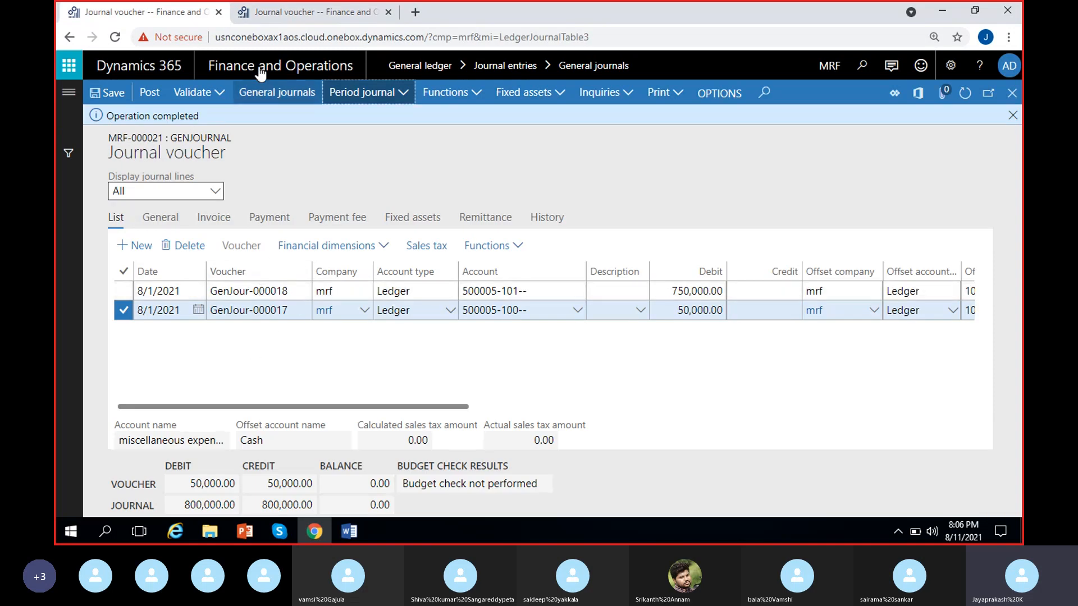
pyautogui.click(272, 12)
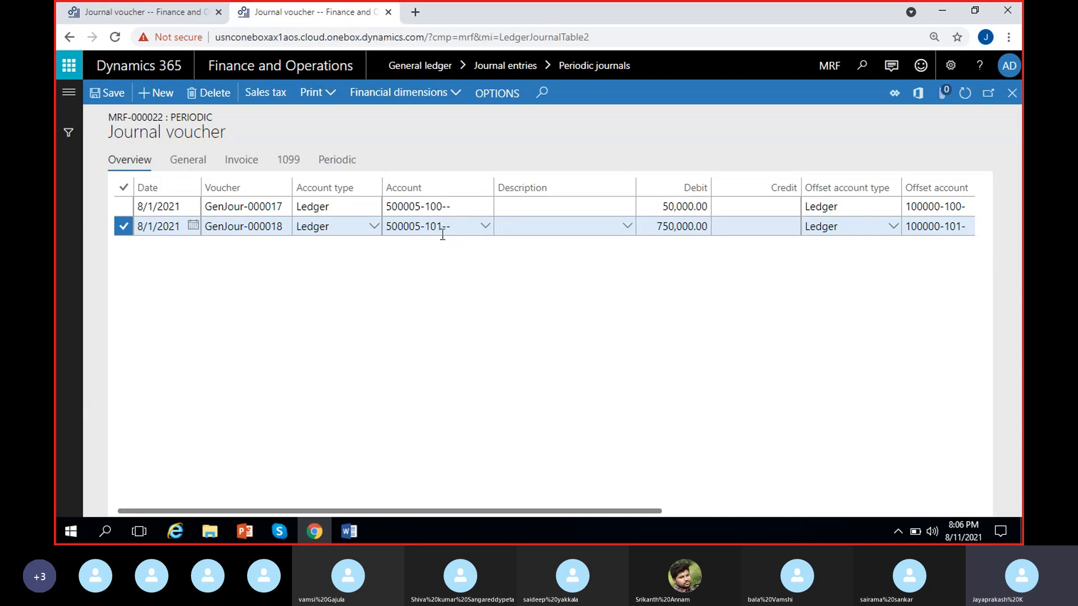
# Step: Set the unit to Months and the number of units to 1 on both lines of the periodic journal
pyautogui.hscroll(2, 473, 324)
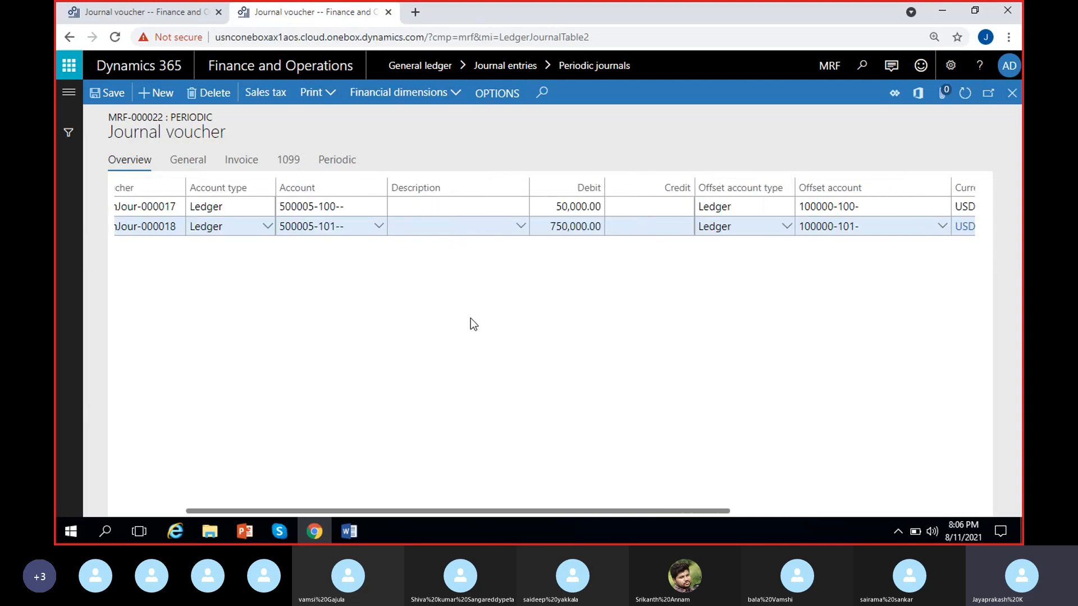
pyautogui.hscroll(2, 592, 360)
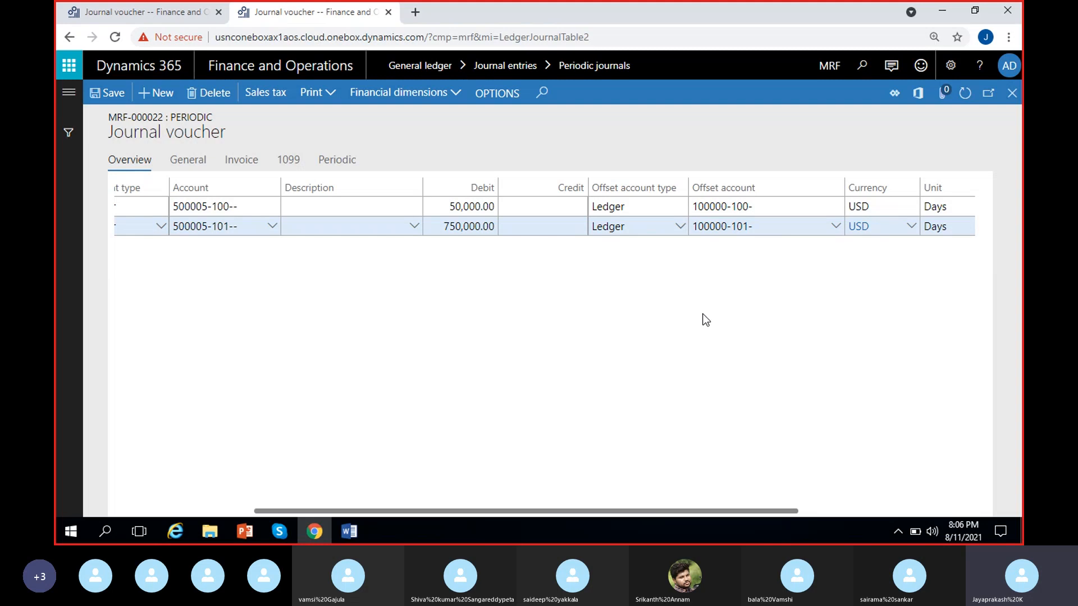
pyautogui.hscroll(5, 773, 300)
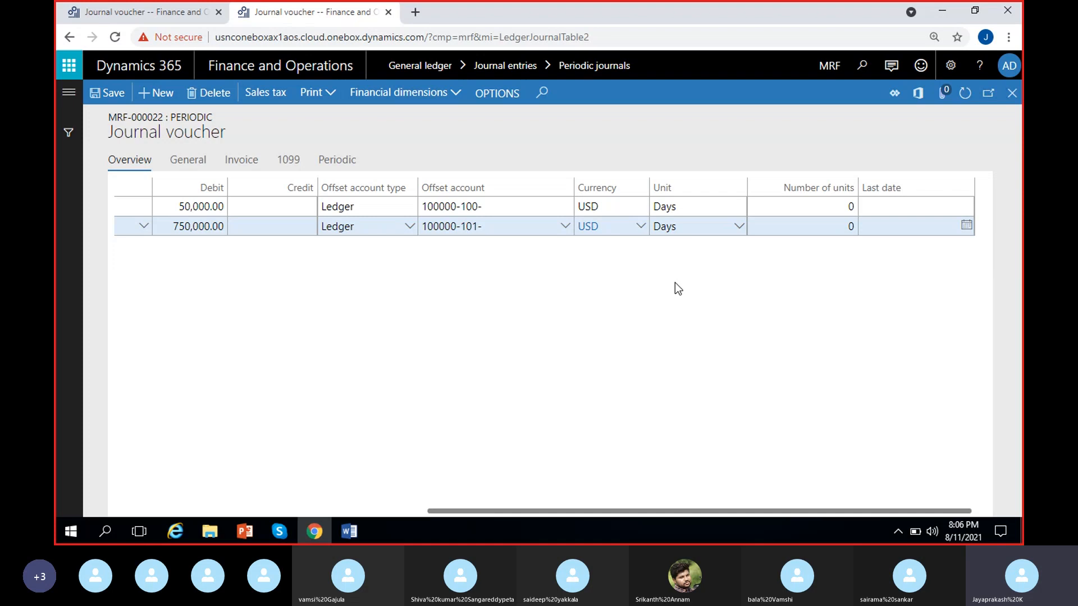
pyautogui.click(703, 212)
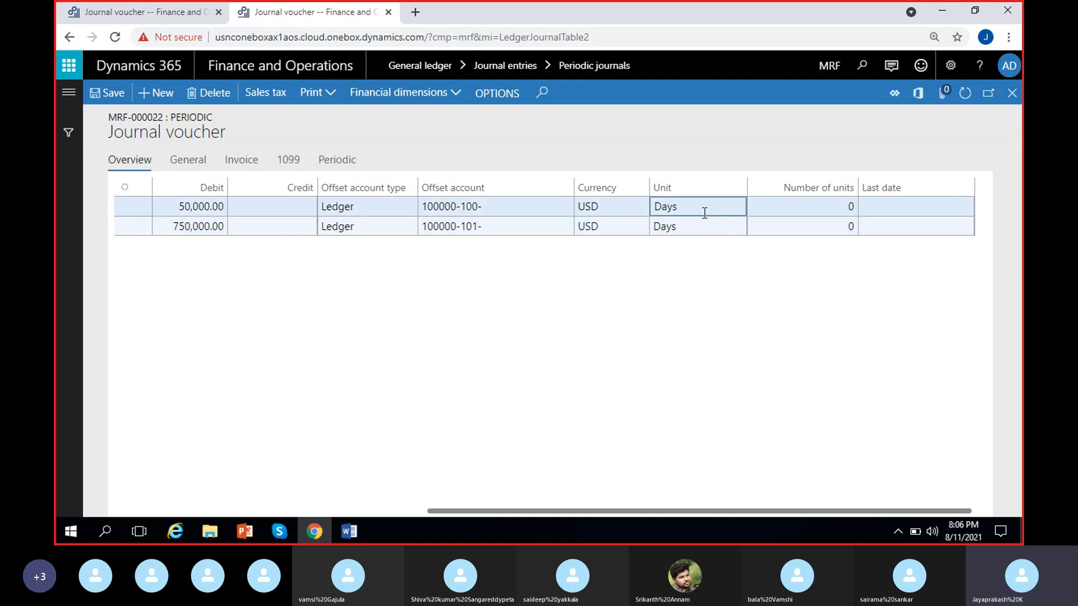
pyautogui.click(739, 208)
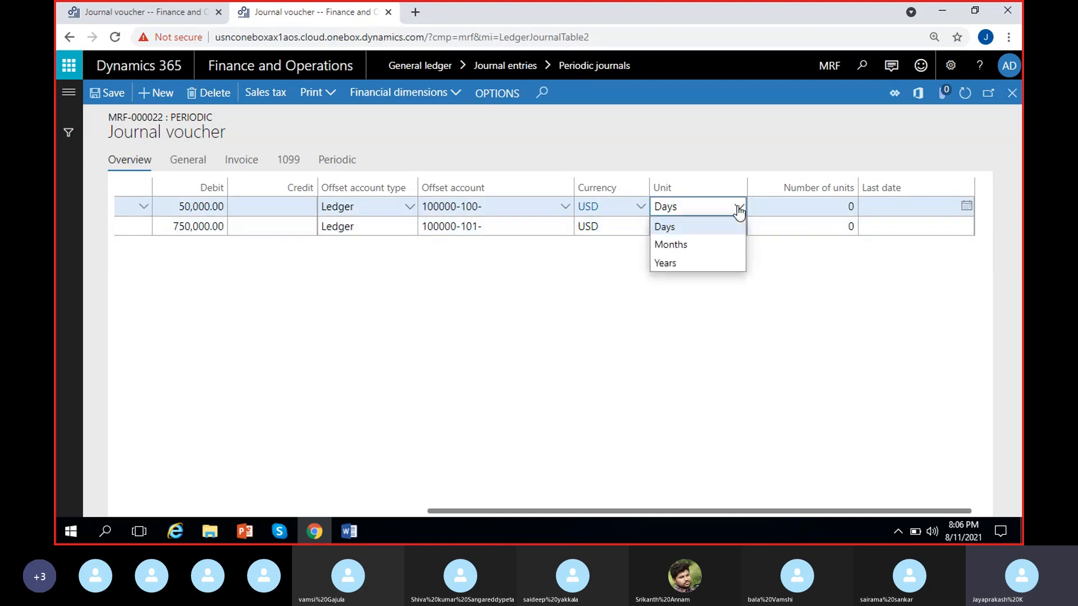
pyautogui.click(712, 244)
pyautogui.click(712, 227)
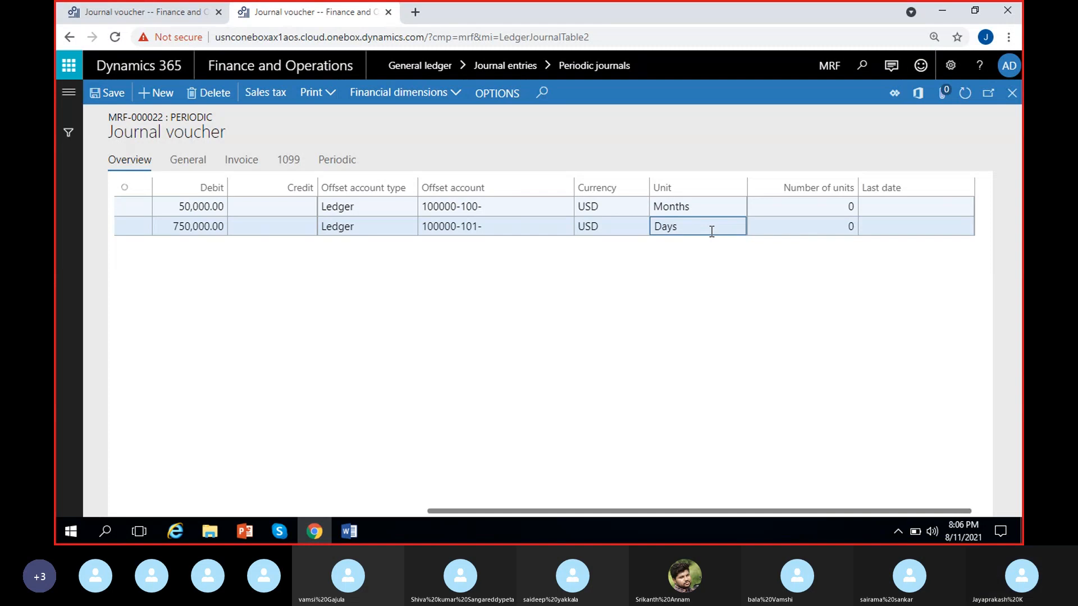
pyautogui.click(713, 229)
pyautogui.click(707, 265)
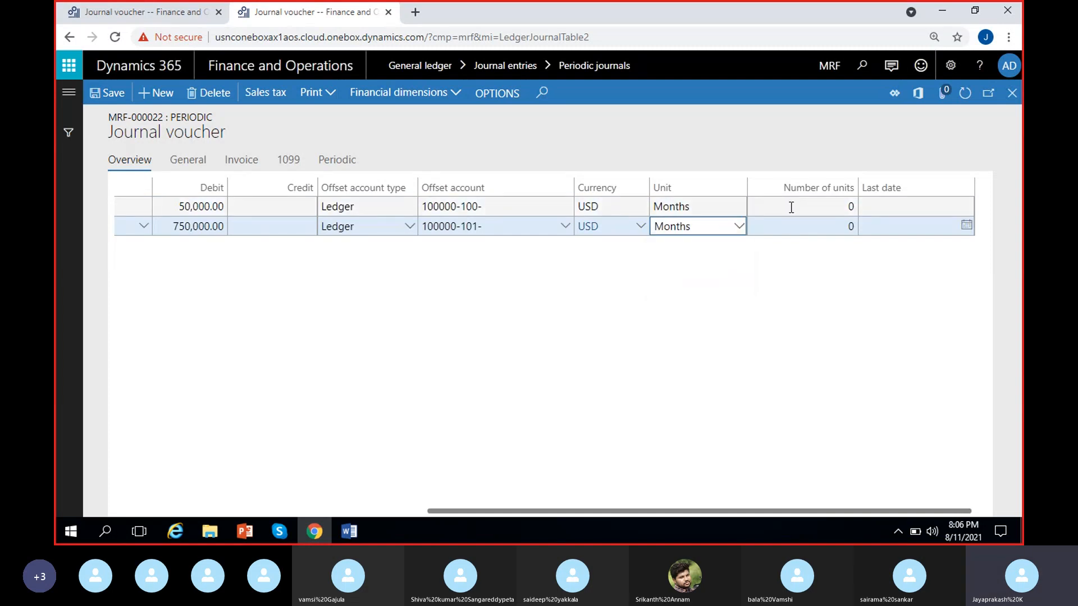
pyautogui.click(792, 207)
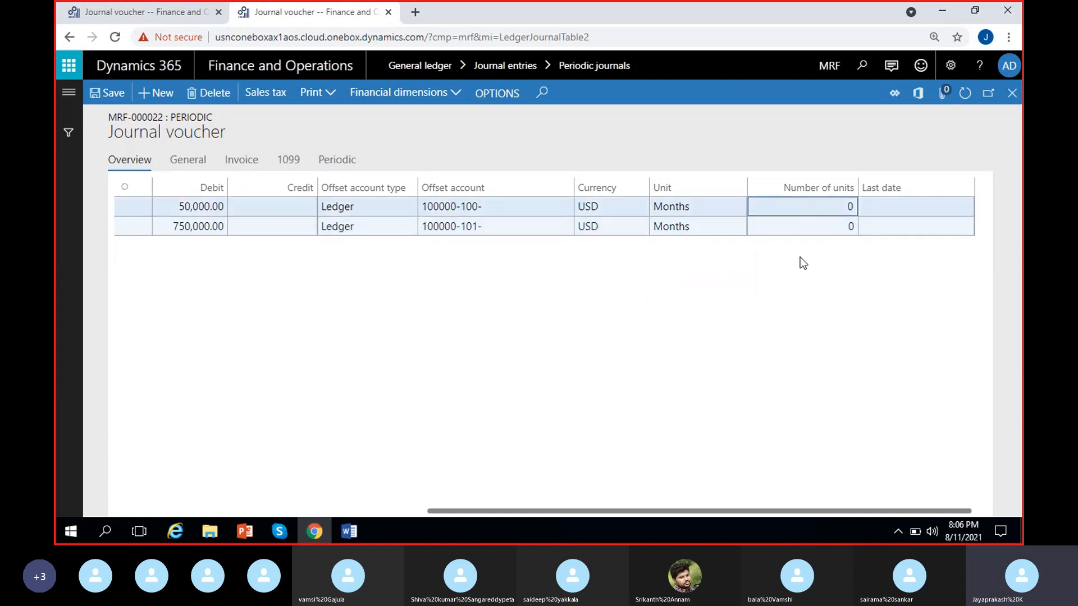
pyautogui.click(824, 211)
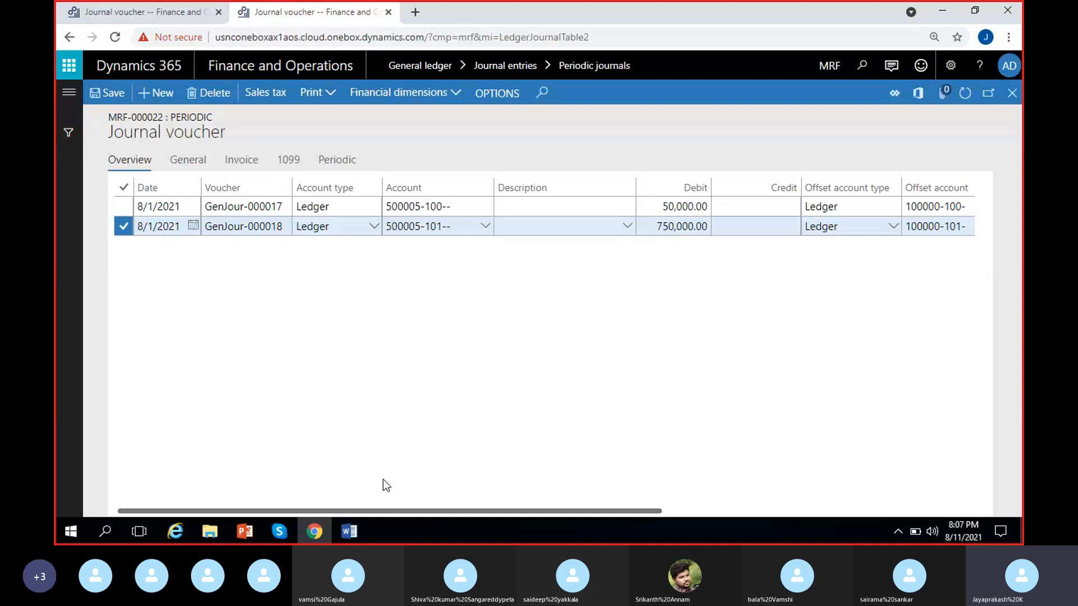
# Step: Change the date of both periodic journal lines to 9/1/2021, save the lines, and close them
pyautogui.click(145, 12)
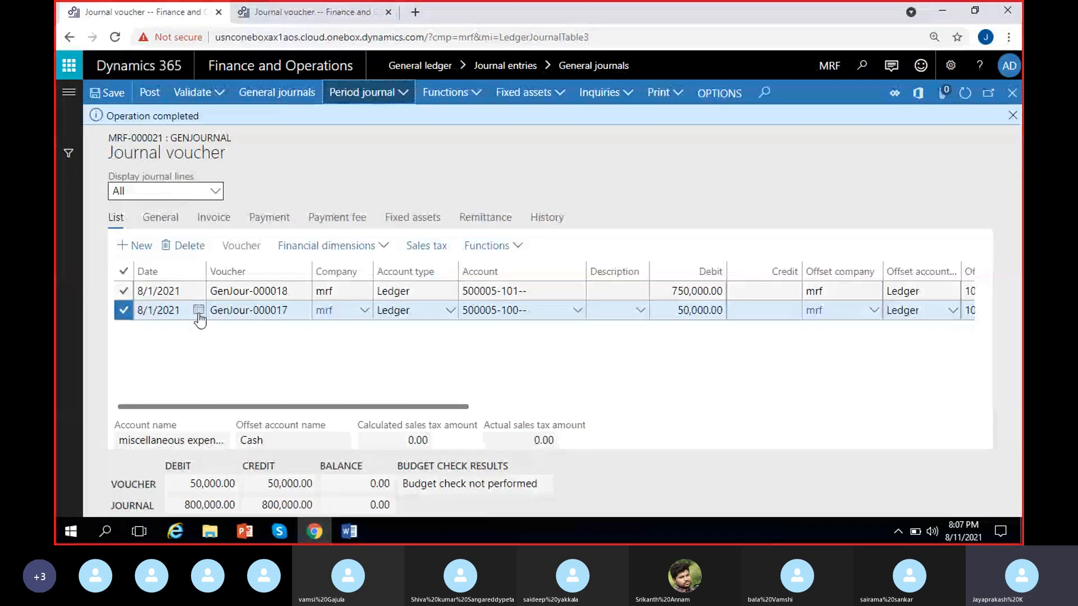
pyautogui.click(331, 12)
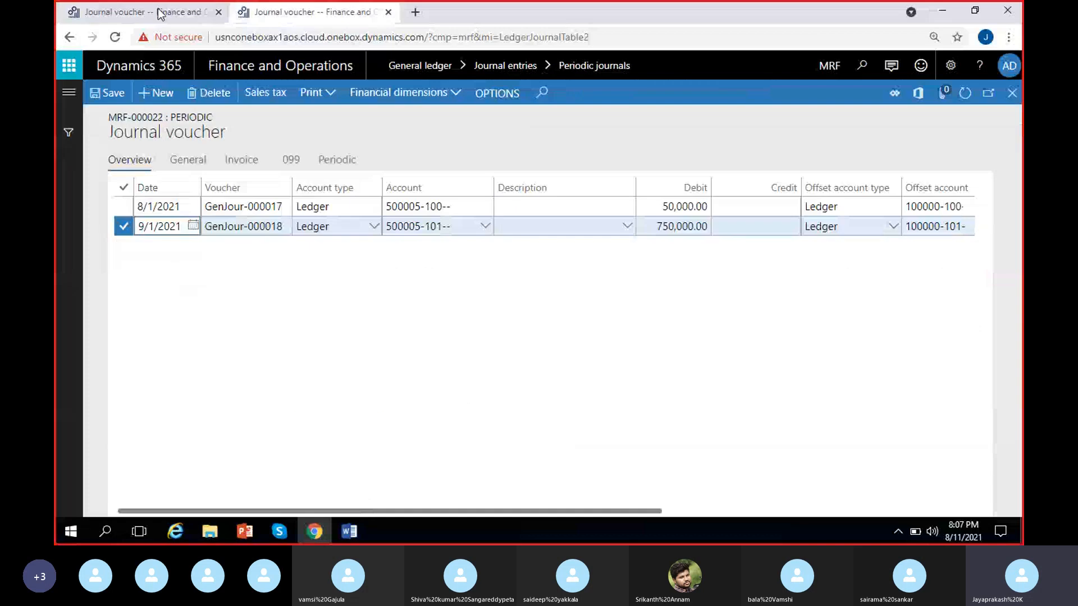
pyautogui.click(194, 206)
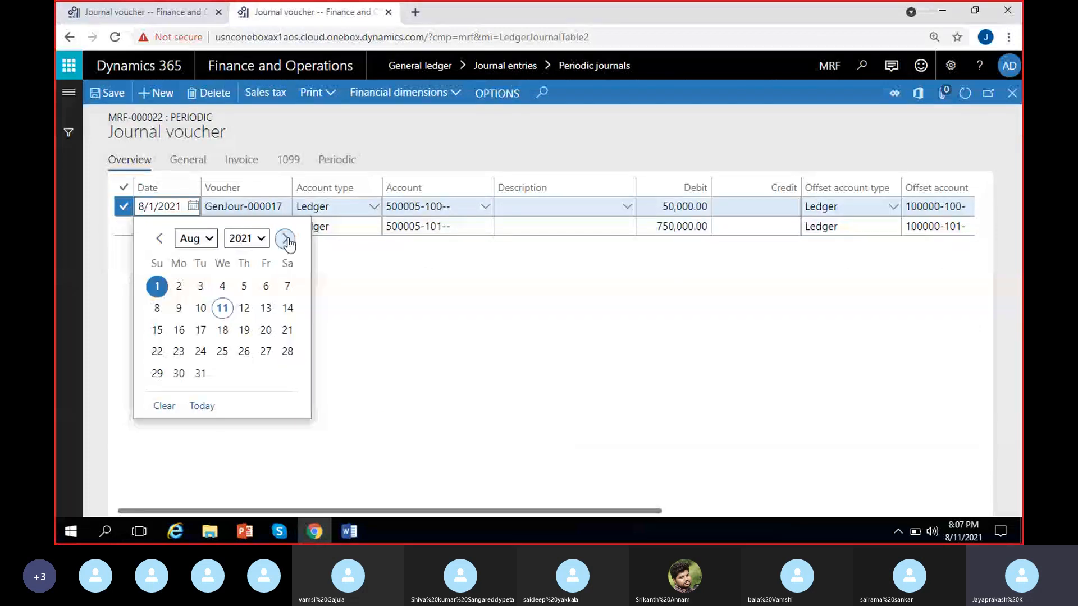
pyautogui.click(288, 242)
pyautogui.click(222, 286)
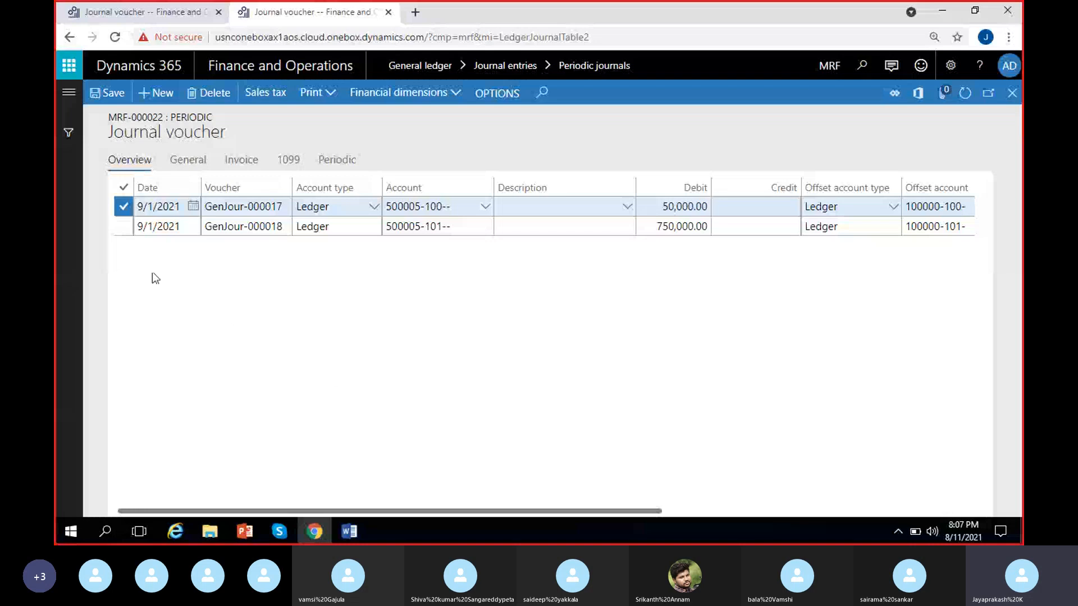
pyautogui.hscroll(5, 570, 383)
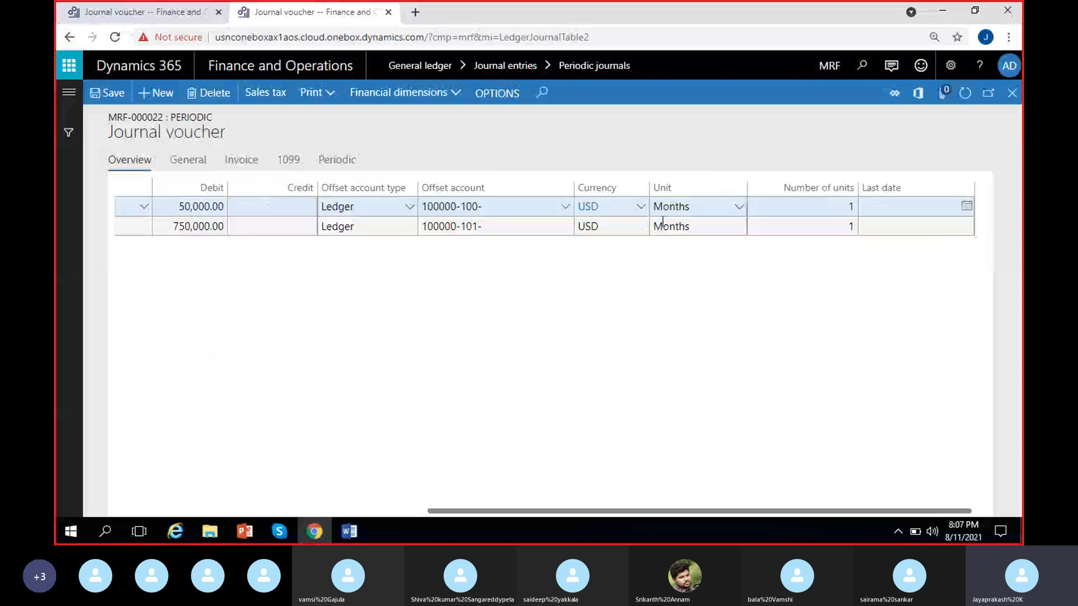
pyautogui.hscroll(-5, 303, 365)
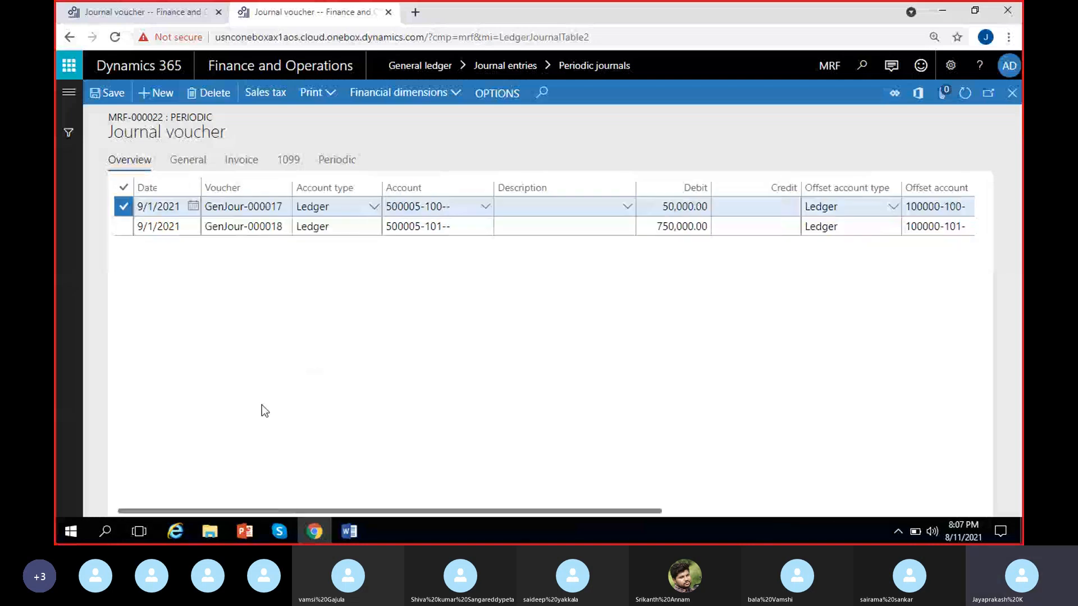
pyautogui.click(110, 96)
pyautogui.click(1012, 100)
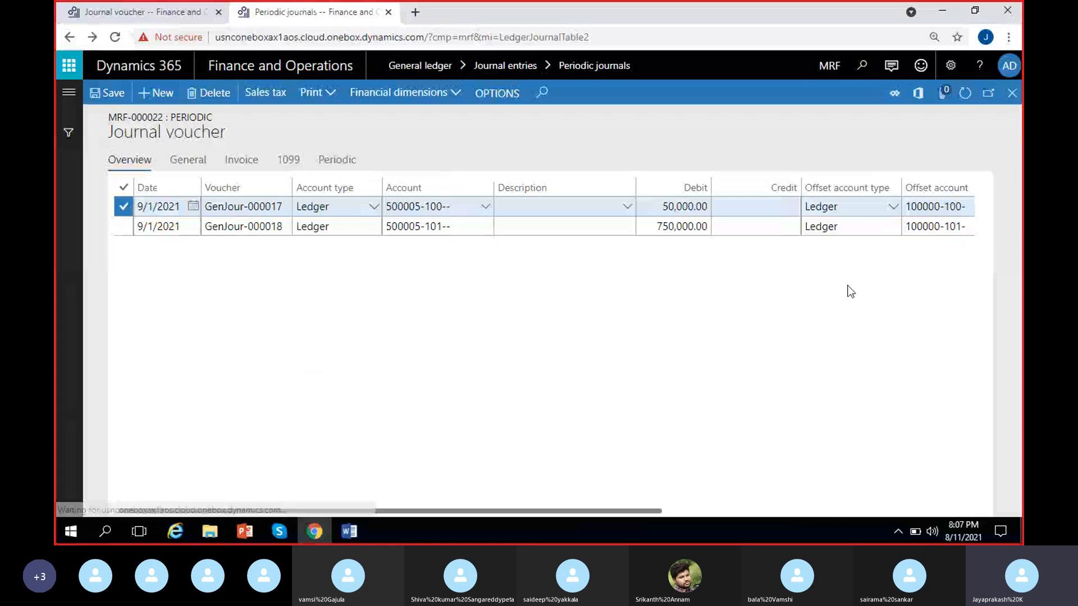
# Step: Dismiss the message in the original general journal and check the Payroll expenses entry in the periodic journals list
pyautogui.click(179, 7)
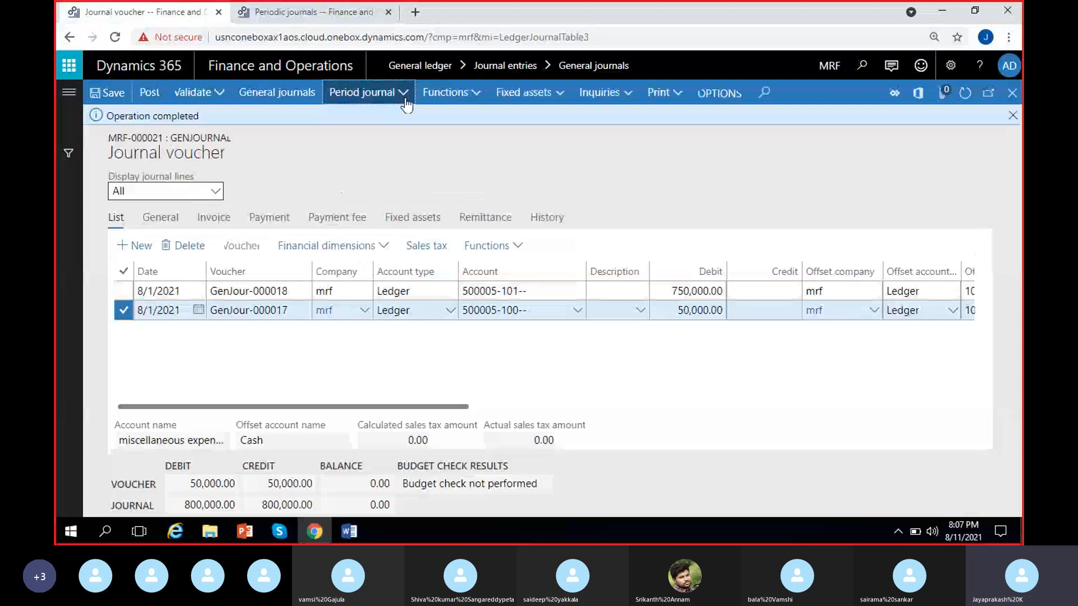
pyautogui.click(1013, 115)
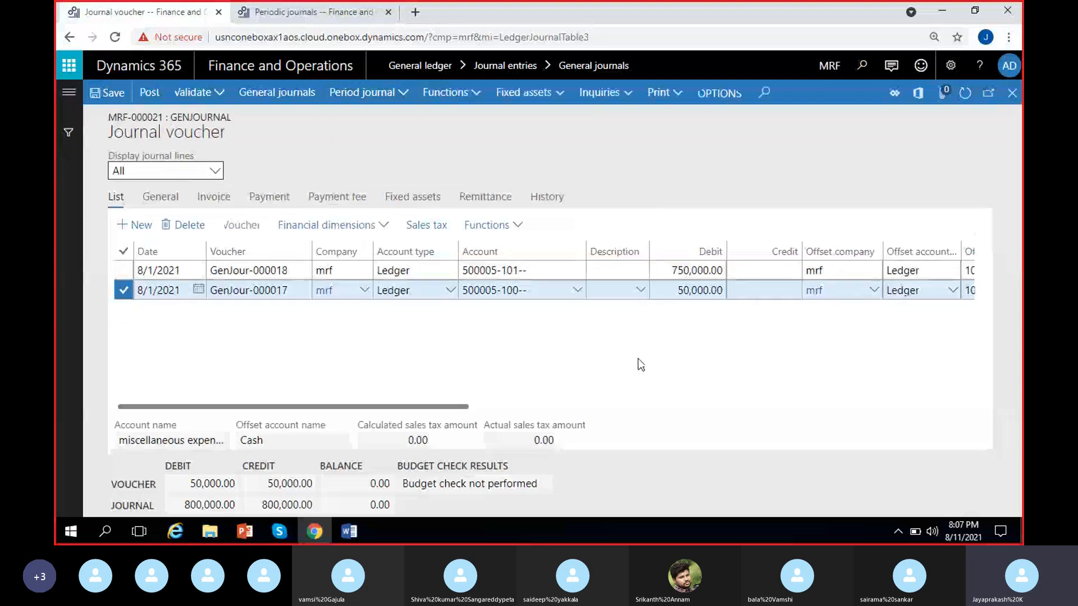
pyautogui.click(296, 6)
pyautogui.hscroll(5, 498, 320)
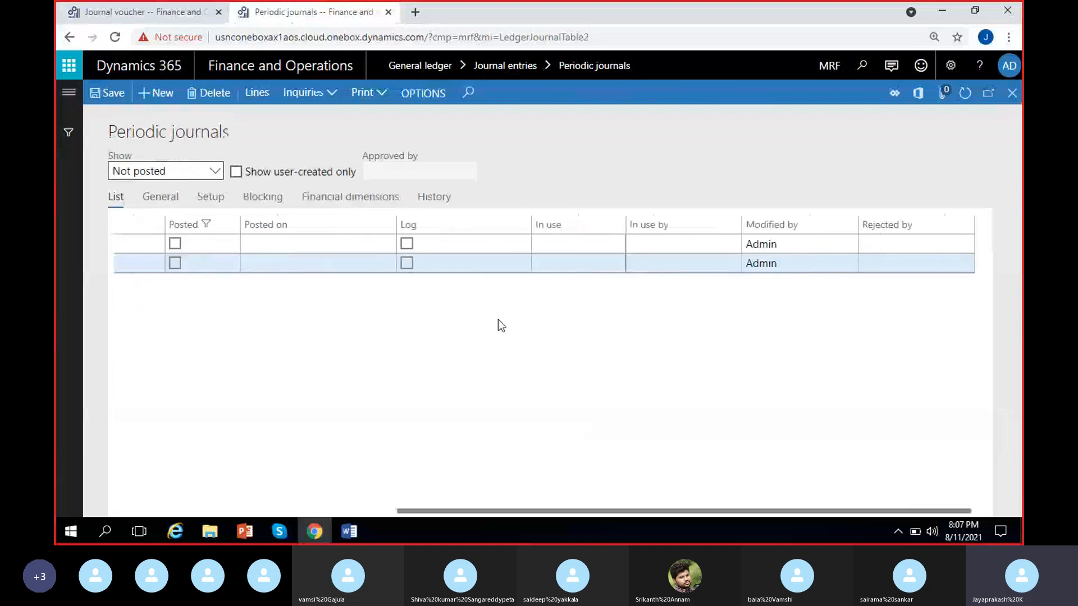
pyautogui.hscroll(-5, 498, 320)
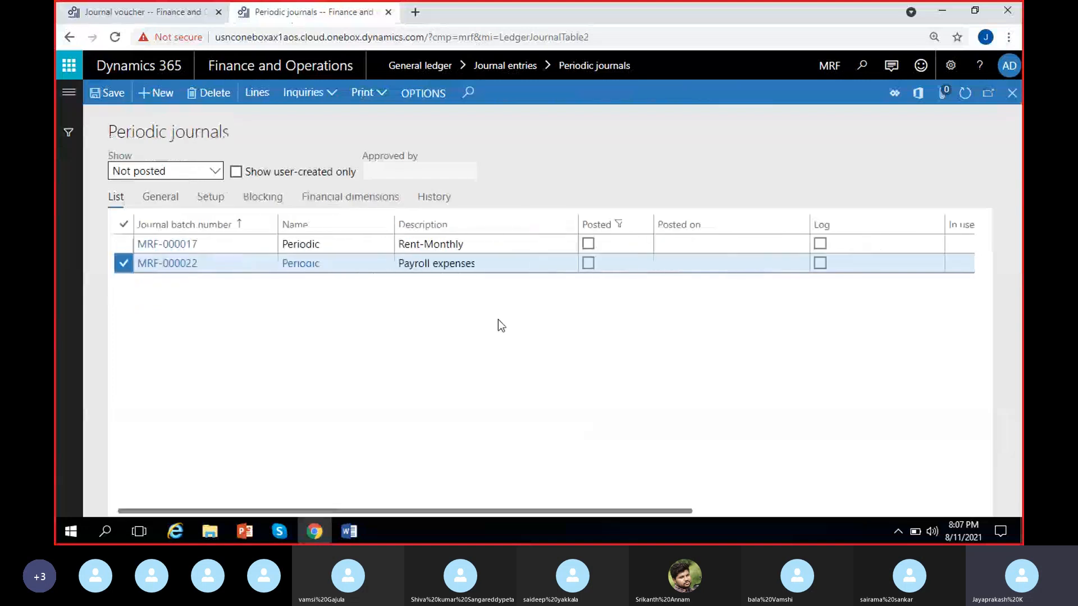
pyautogui.click(472, 264)
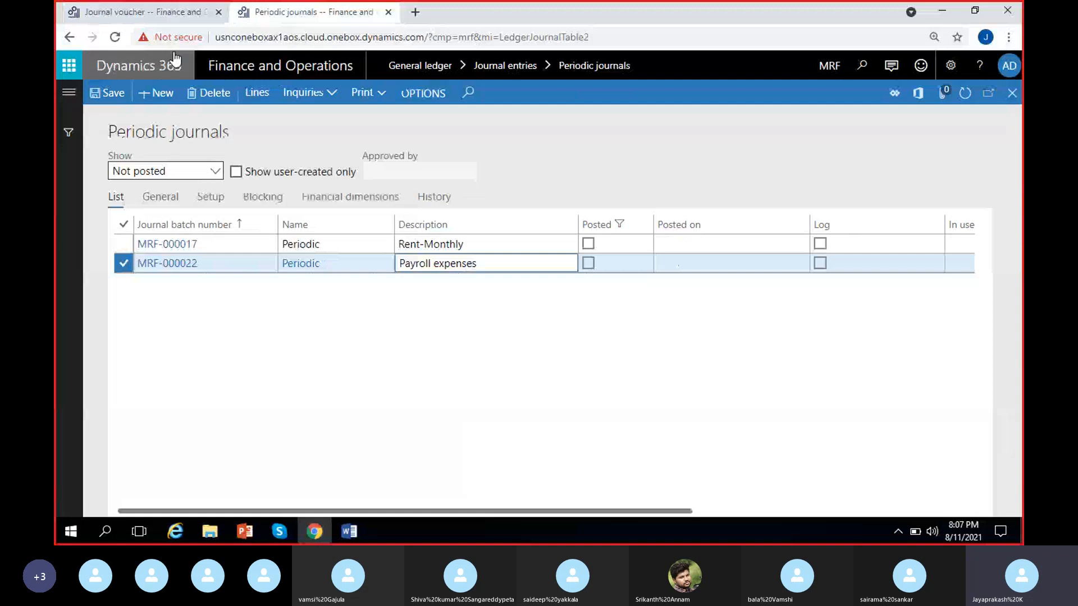
# Step: Add a line to the original general journal with the miscellaneous expenses account 500005 and location 102 Chennai
pyautogui.click(169, 12)
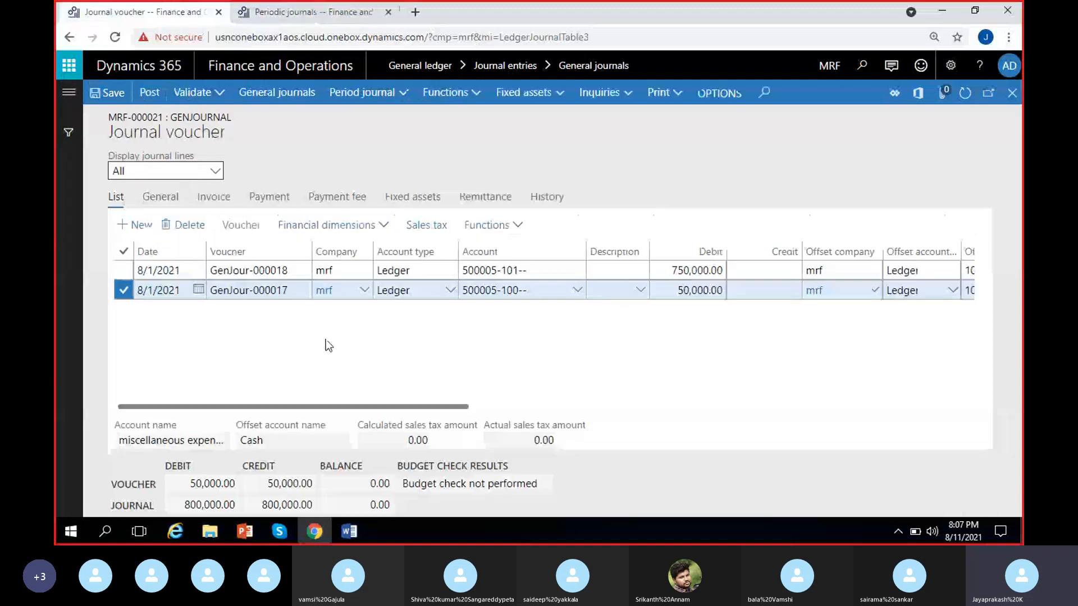
pyautogui.click(293, 289)
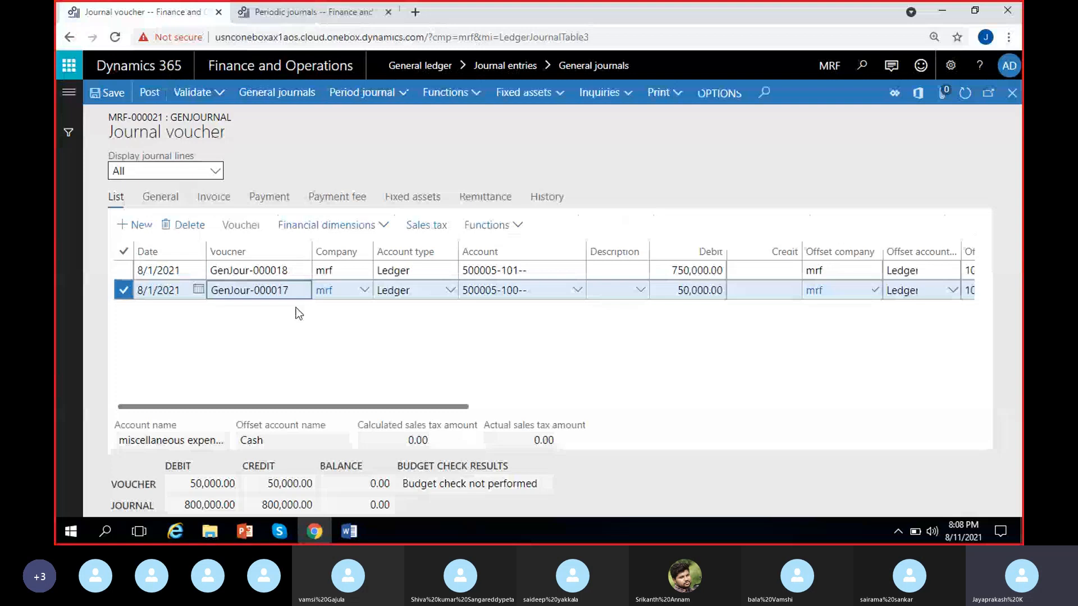
pyautogui.click(211, 326)
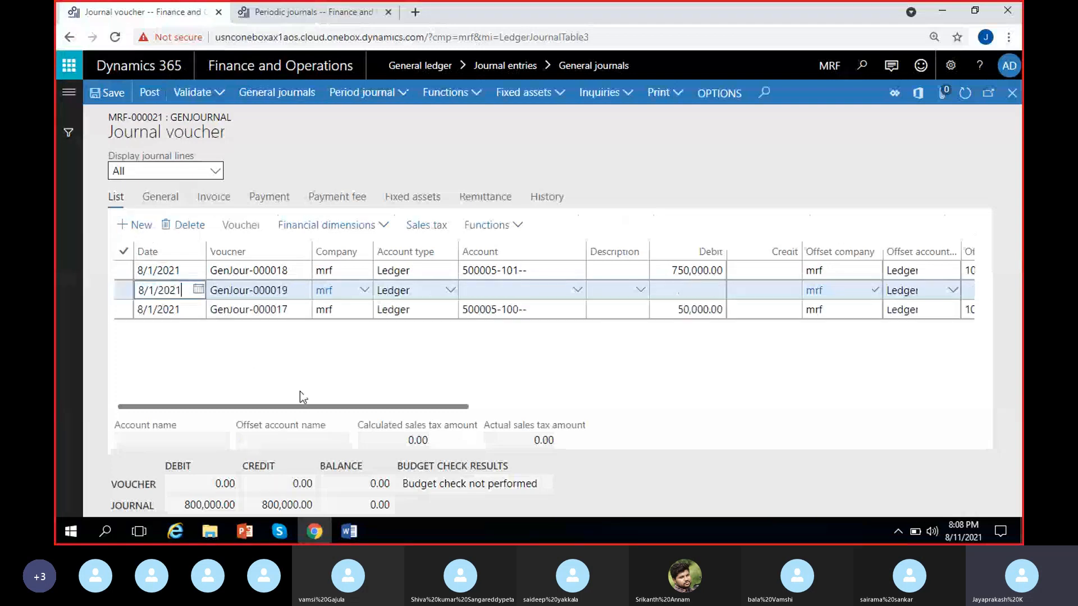
pyautogui.click(575, 290)
pyautogui.click(576, 291)
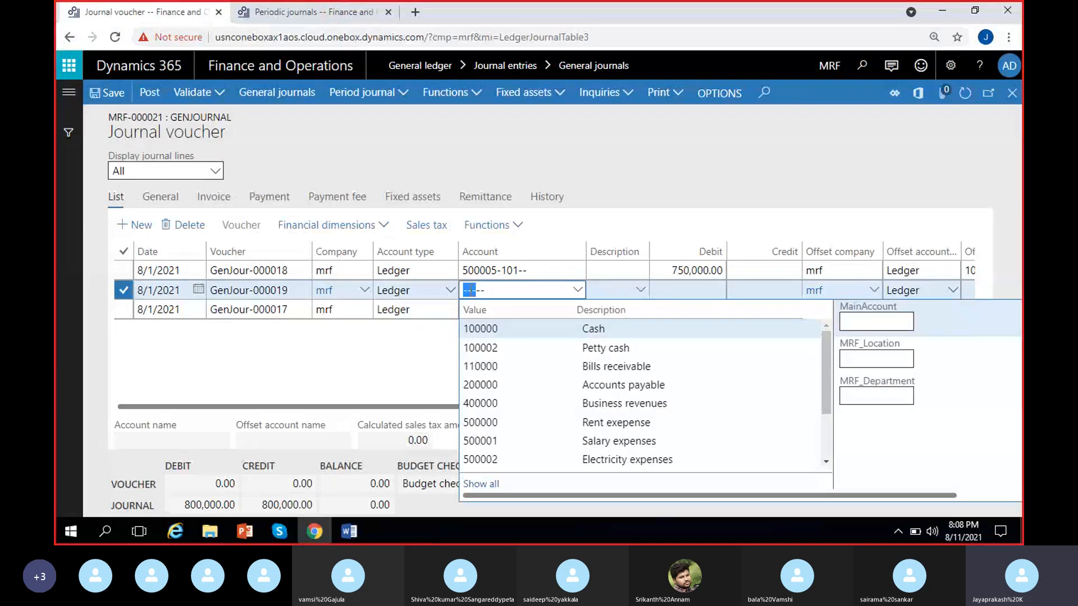
pyautogui.click(534, 333)
pyautogui.write('mis')
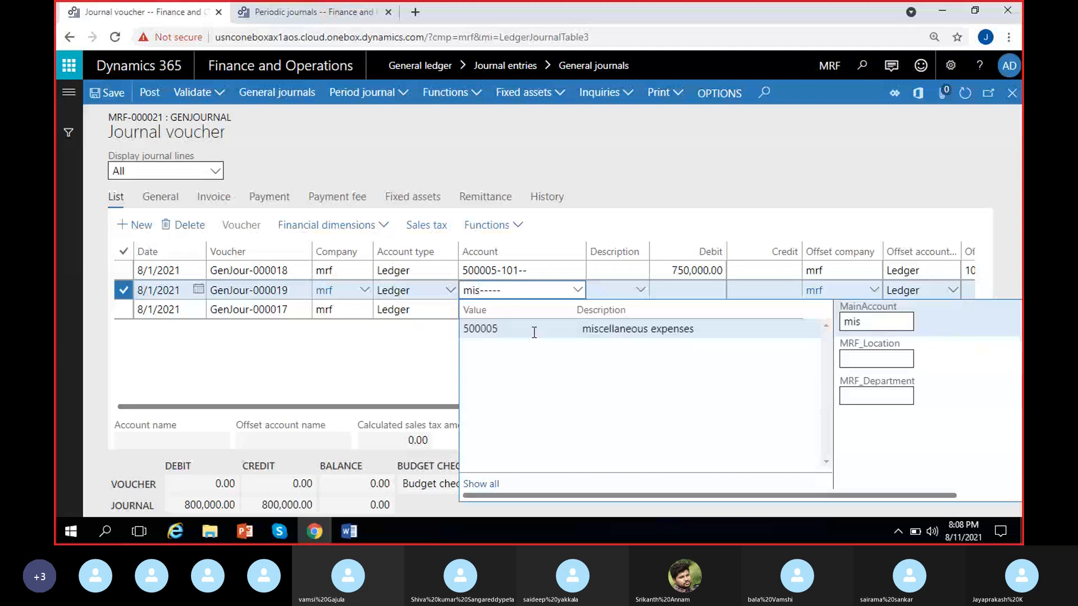
pyautogui.click(534, 333)
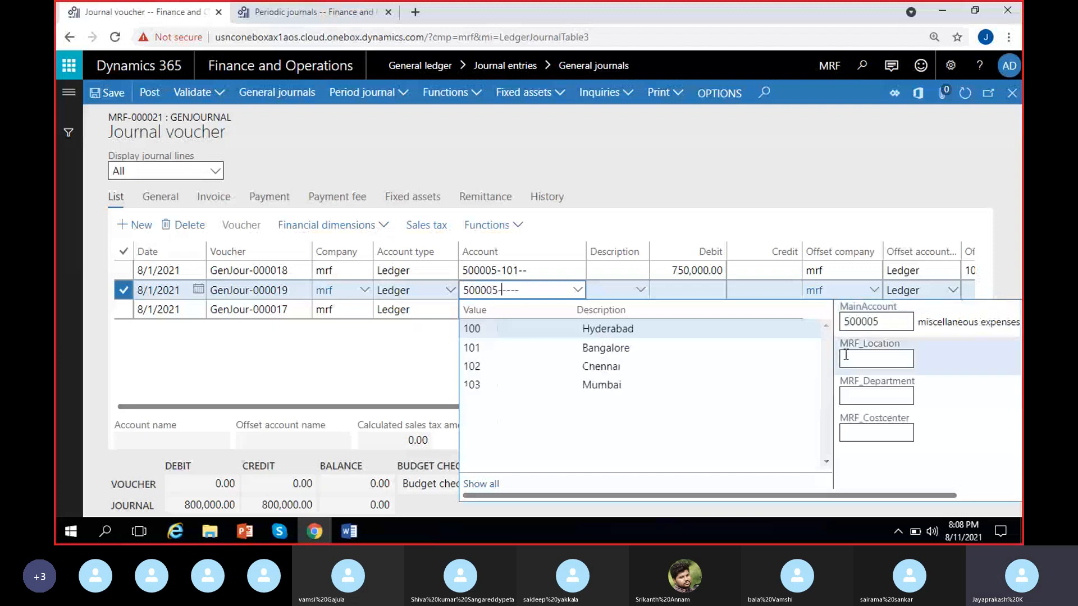
pyautogui.click(652, 363)
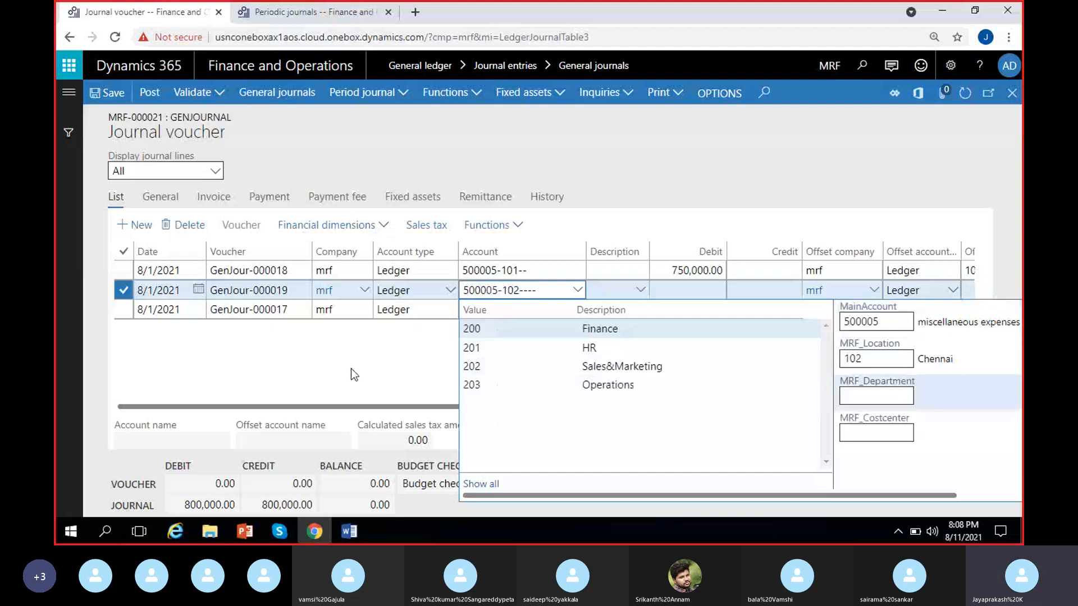
# Step: Set the debit amount of the new general journal line to 40,000
pyautogui.click(699, 291)
pyautogui.write('1000')
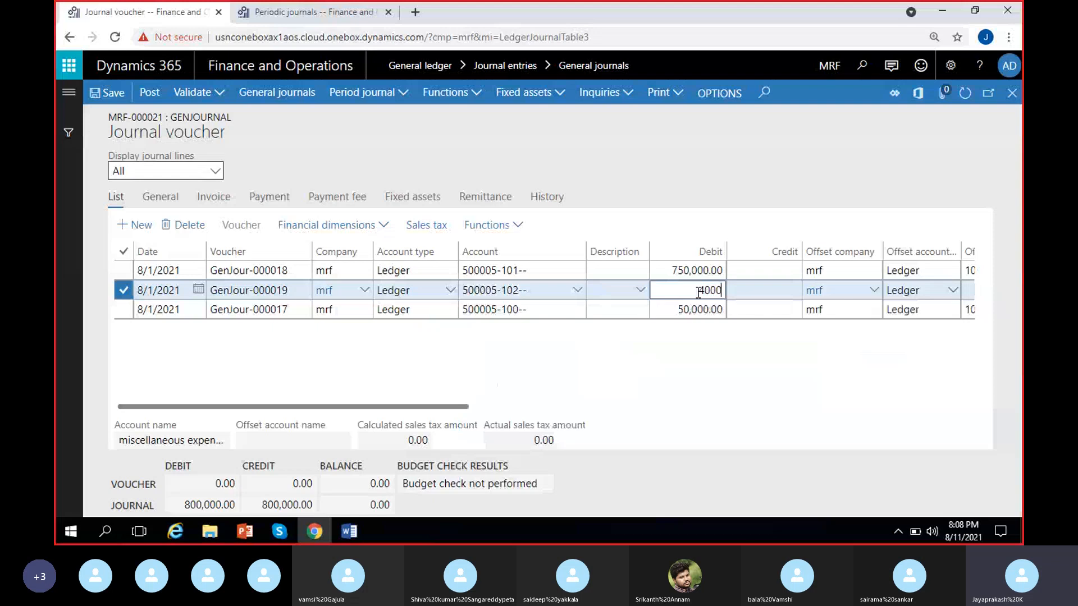
pyautogui.write('0')
pyautogui.click(751, 353)
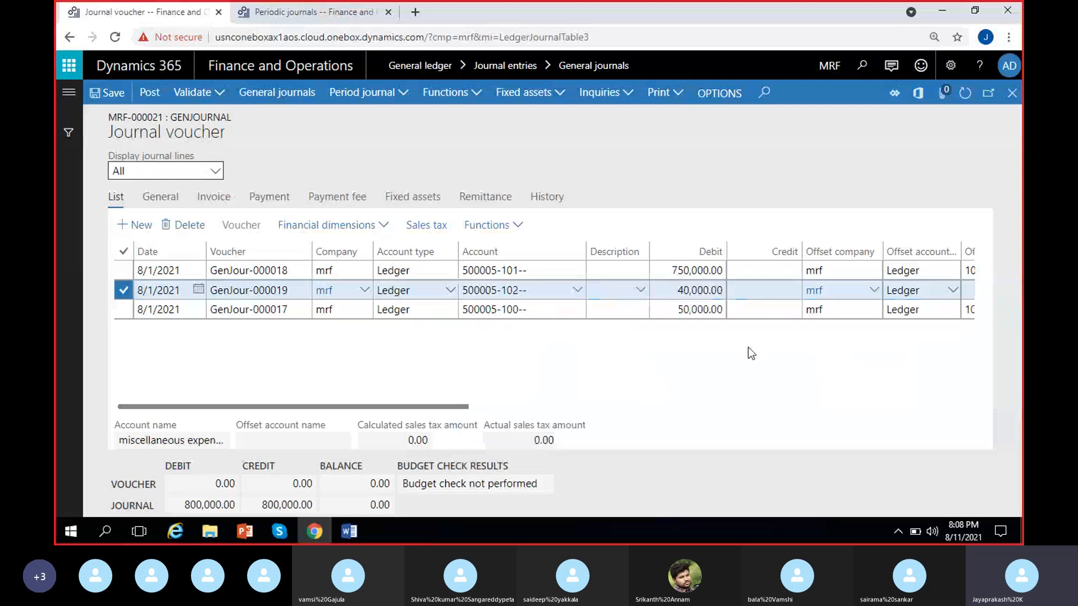
# Step: Set the new line's offset account to Cash 100000 with location 102 and review the line
pyautogui.hscroll(3, 751, 353)
pyautogui.click(779, 288)
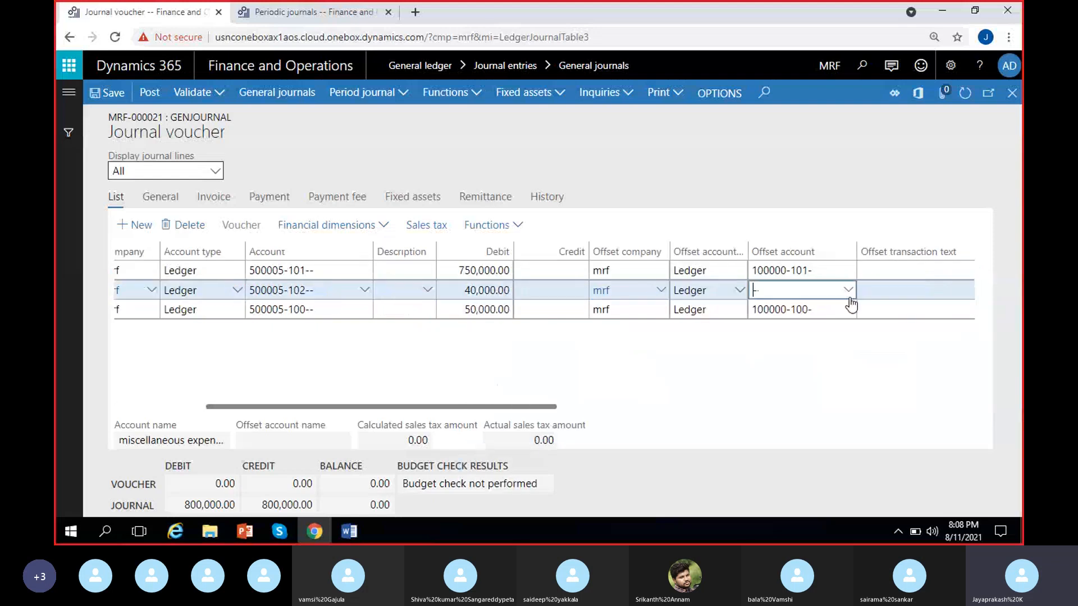
pyautogui.click(849, 291)
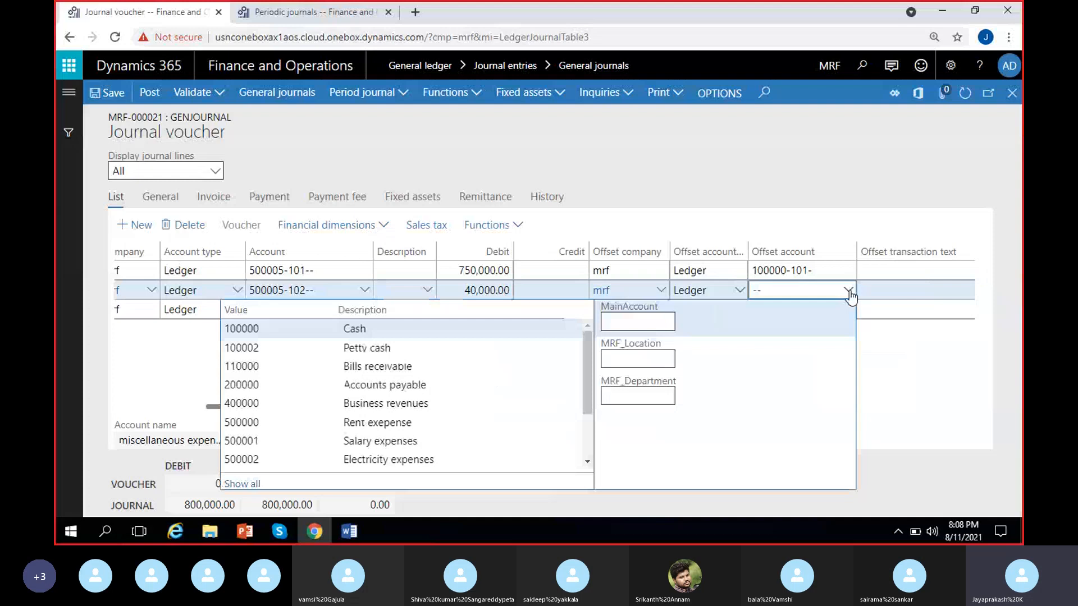
pyautogui.click(522, 328)
pyautogui.click(935, 396)
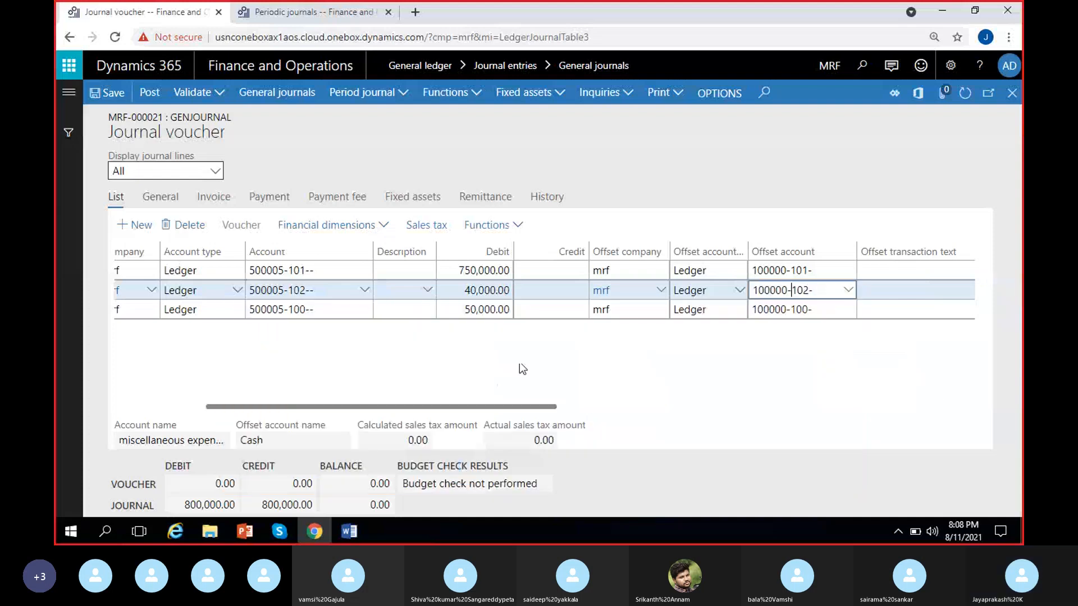
pyautogui.moveTo(519, 407); pyautogui.dragTo(430, 407)
pyautogui.moveTo(289, 291); pyautogui.dragTo(218, 293)
pyautogui.click(291, 347)
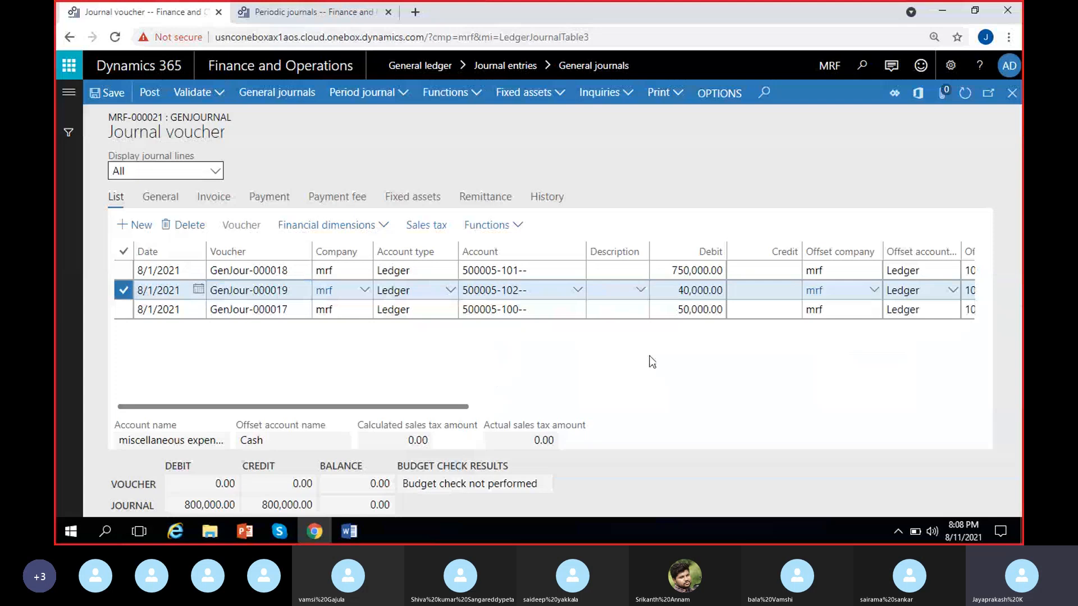
pyautogui.hscroll(5, 651, 363)
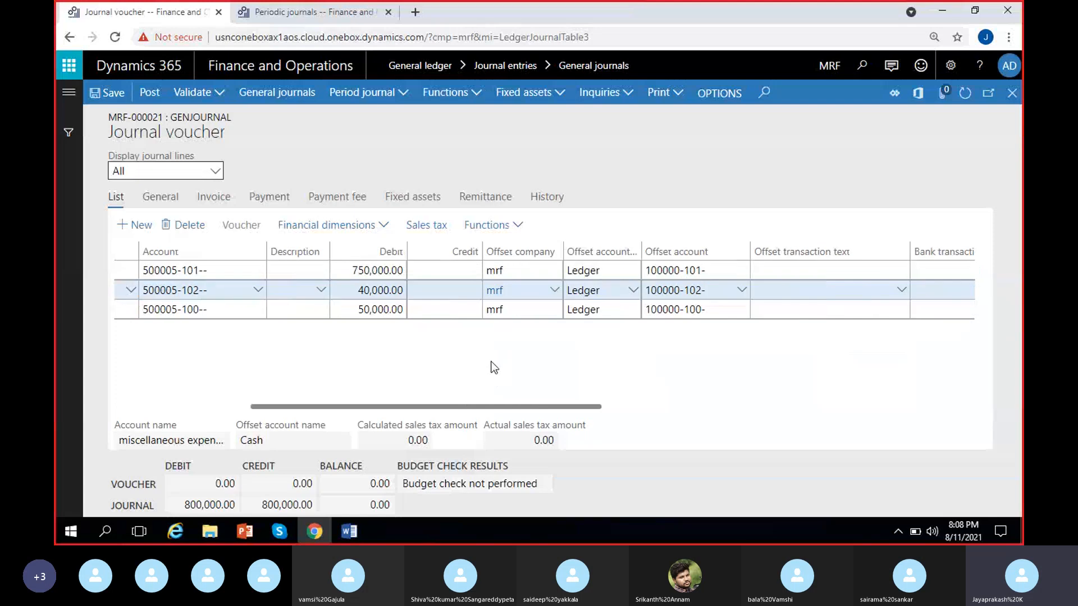
# Step: Save the general journal with its new line into the existing Payroll expenses periodic journal MRF-000022
pyautogui.hscroll(-5, 493, 368)
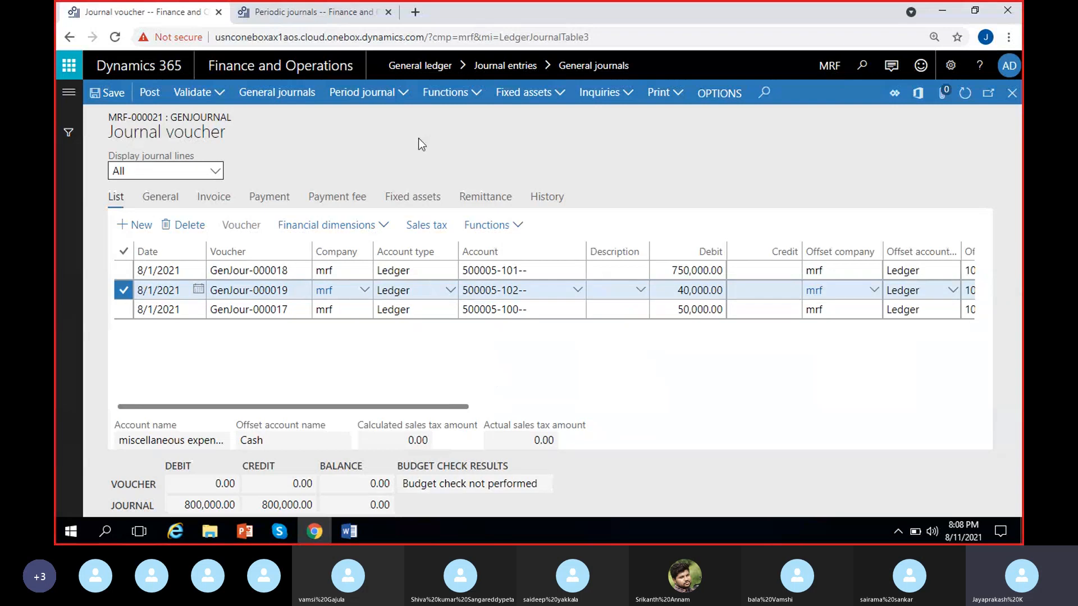
pyautogui.click(402, 105)
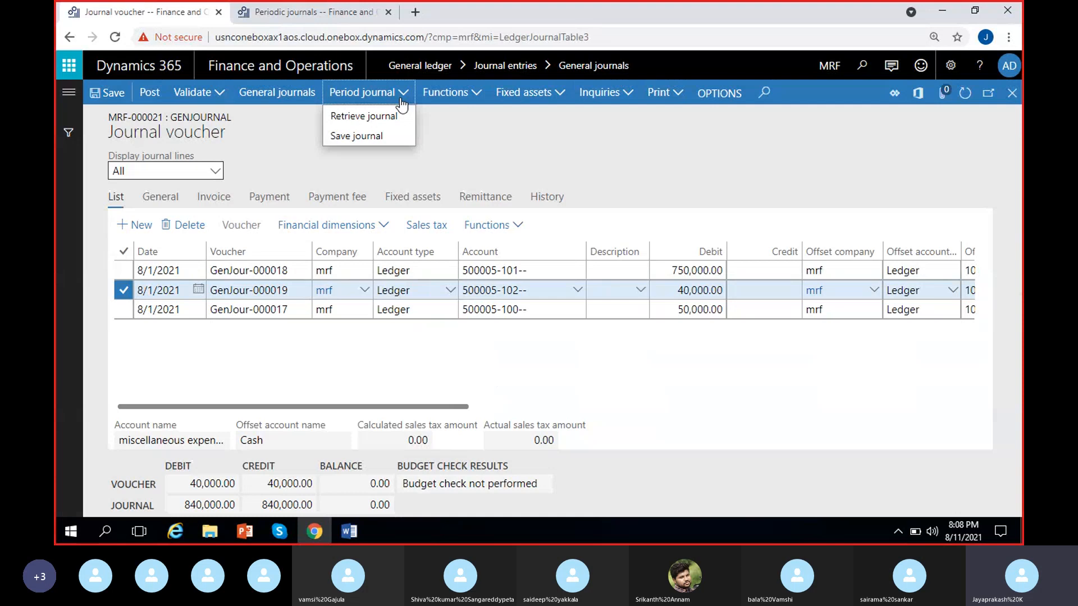
pyautogui.click(374, 138)
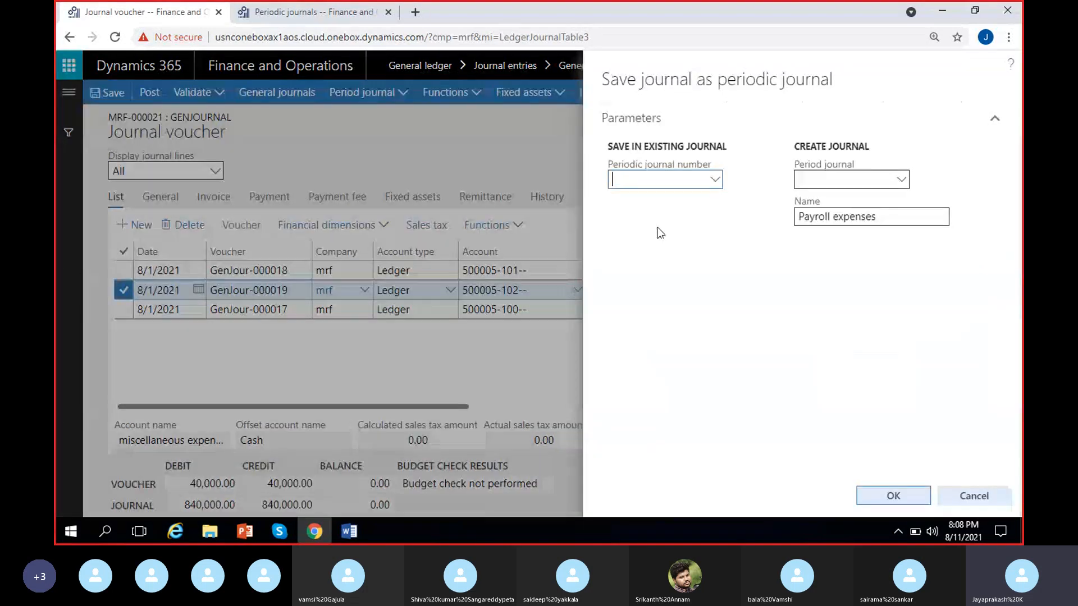
pyautogui.click(715, 180)
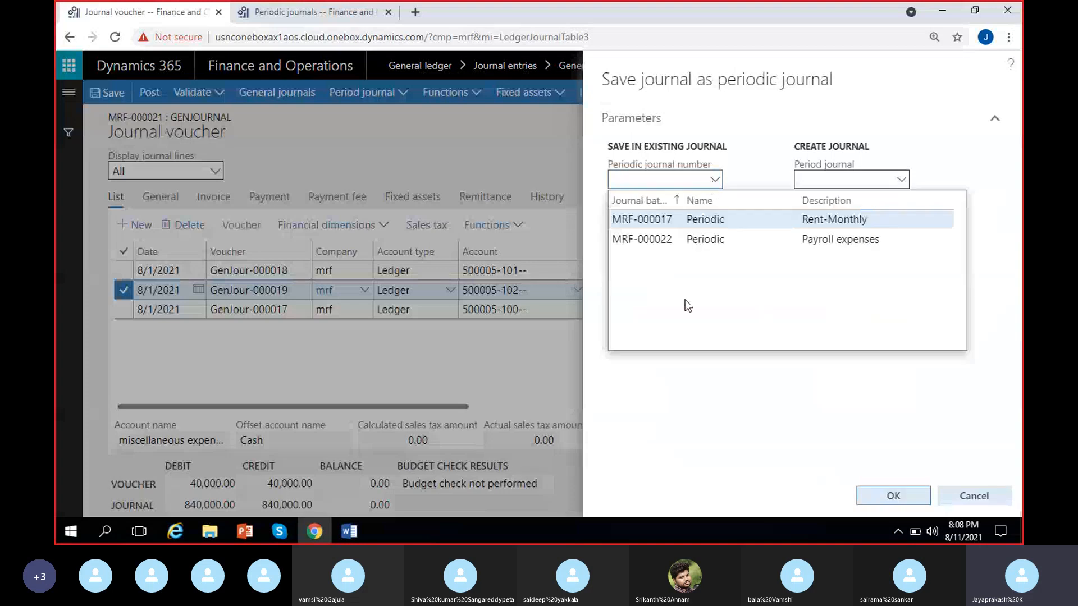
pyautogui.click(777, 239)
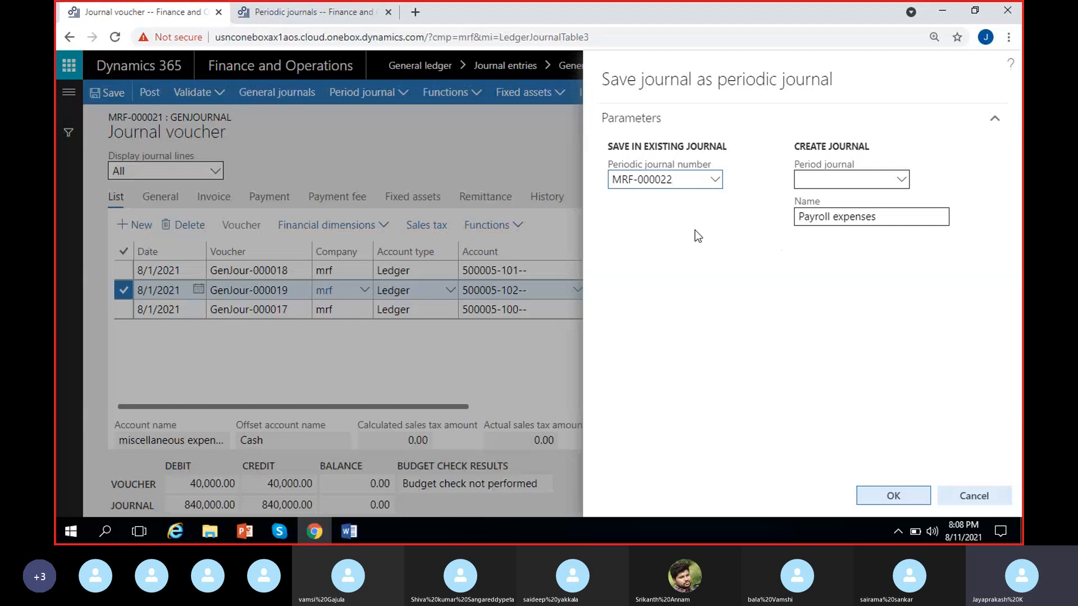
pyautogui.click(879, 497)
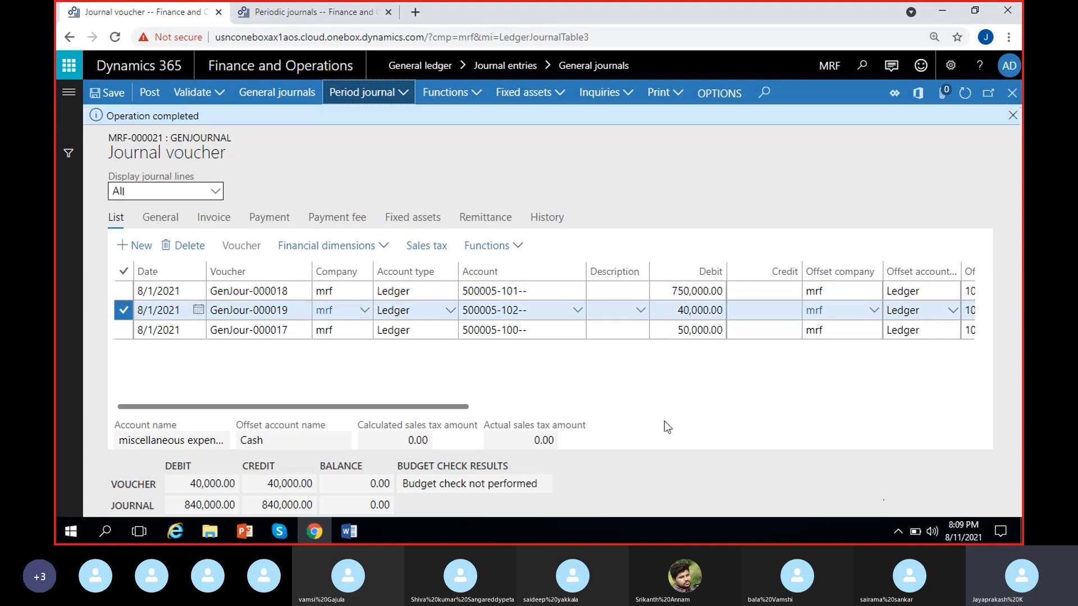
# Step: Check the lines of the Payroll expenses periodic journal, then select and delete all of them
pyautogui.click(289, 15)
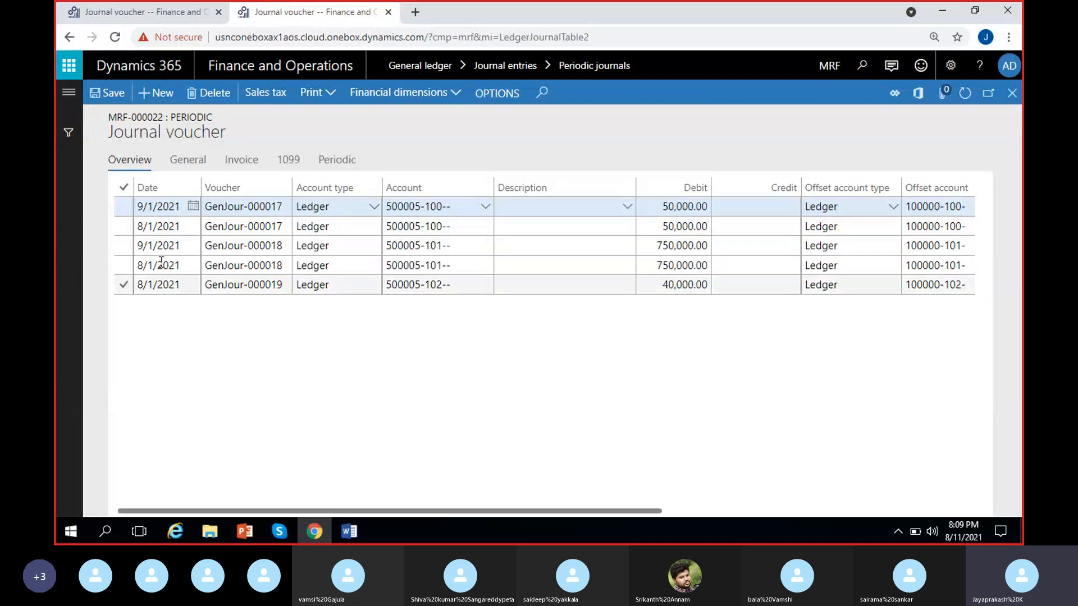
pyautogui.hscroll(5, 613, 381)
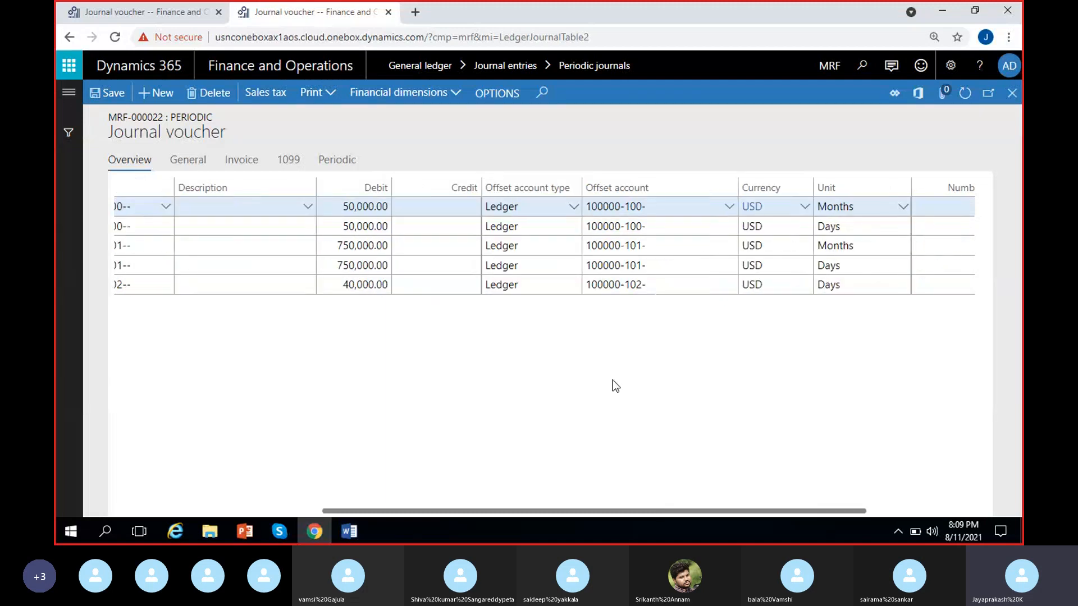
pyautogui.hscroll(-5, 612, 380)
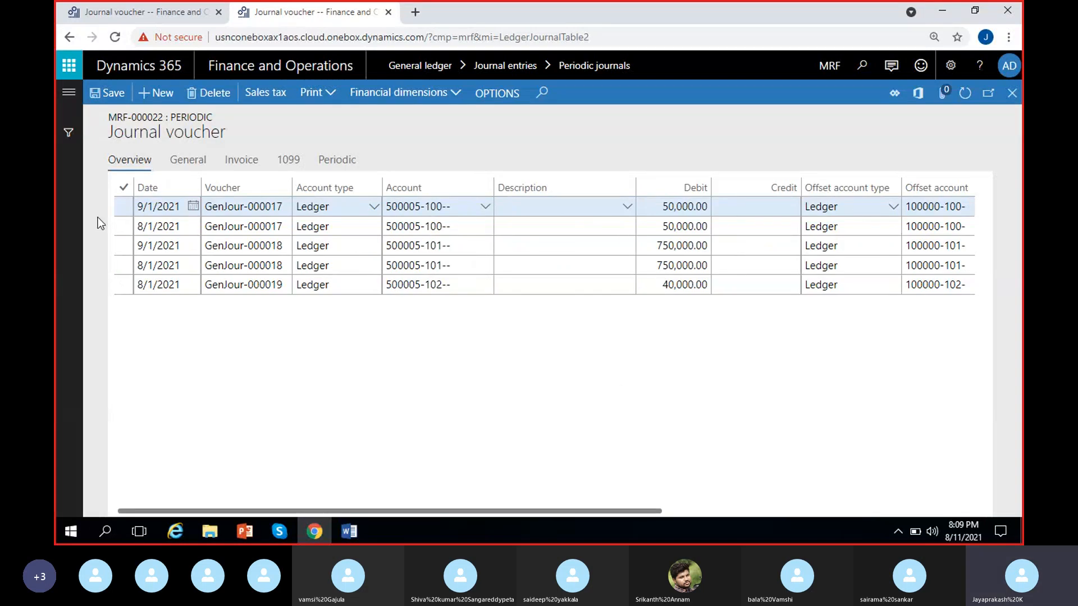
pyautogui.click(124, 208)
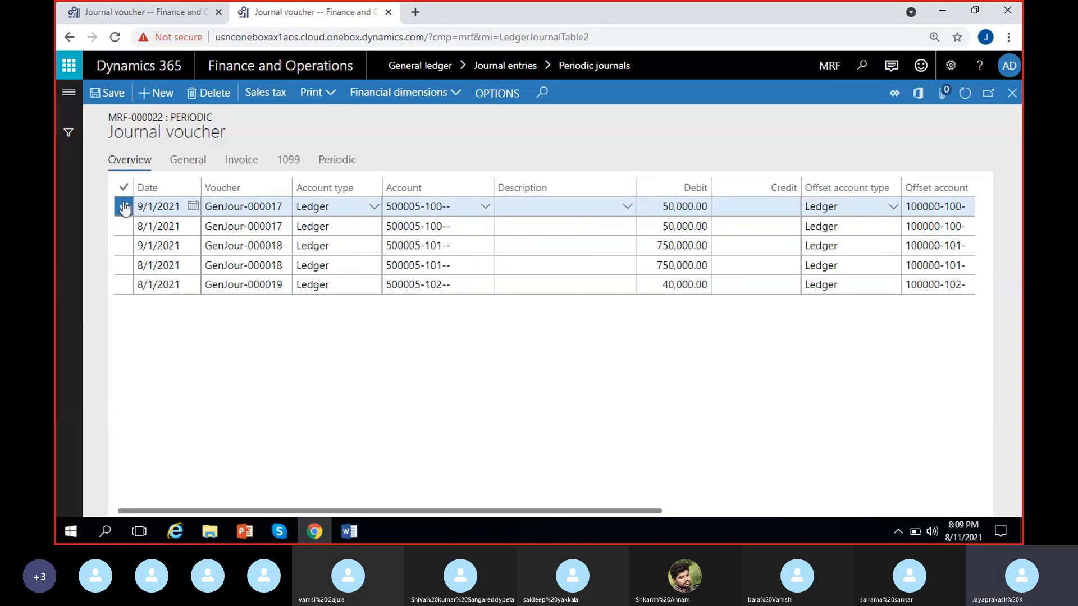
pyautogui.click(122, 247)
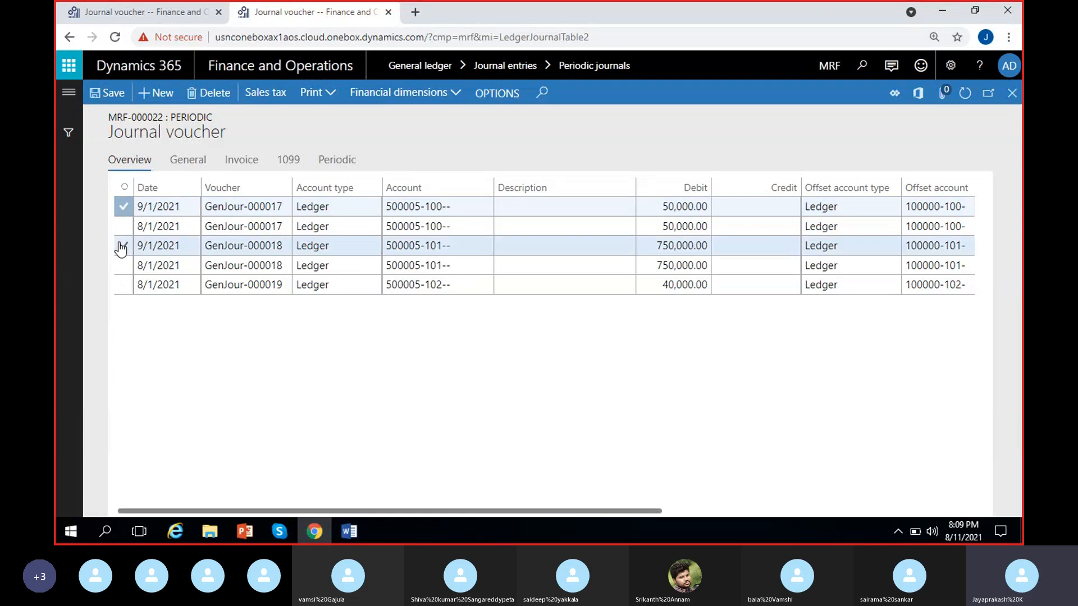
pyautogui.click(122, 247)
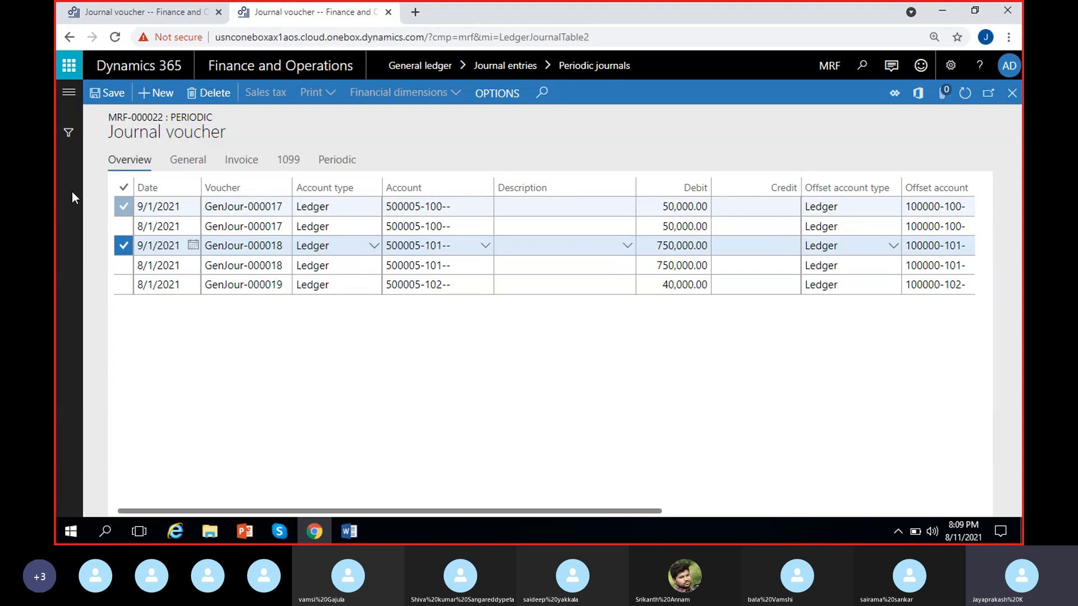
pyautogui.click(124, 189)
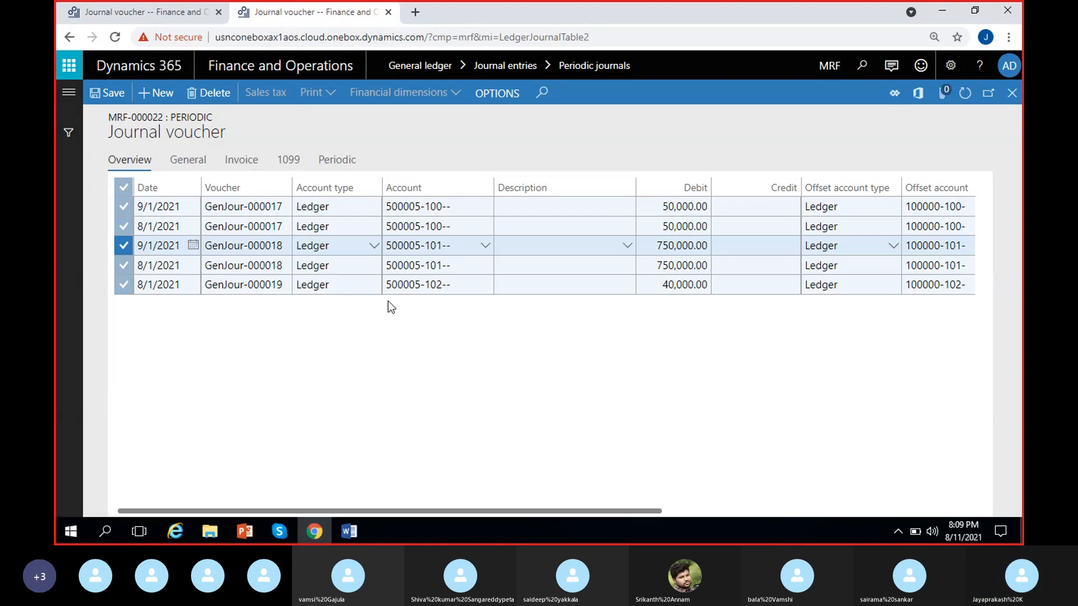
pyautogui.hotkey('alt', 'Delete')
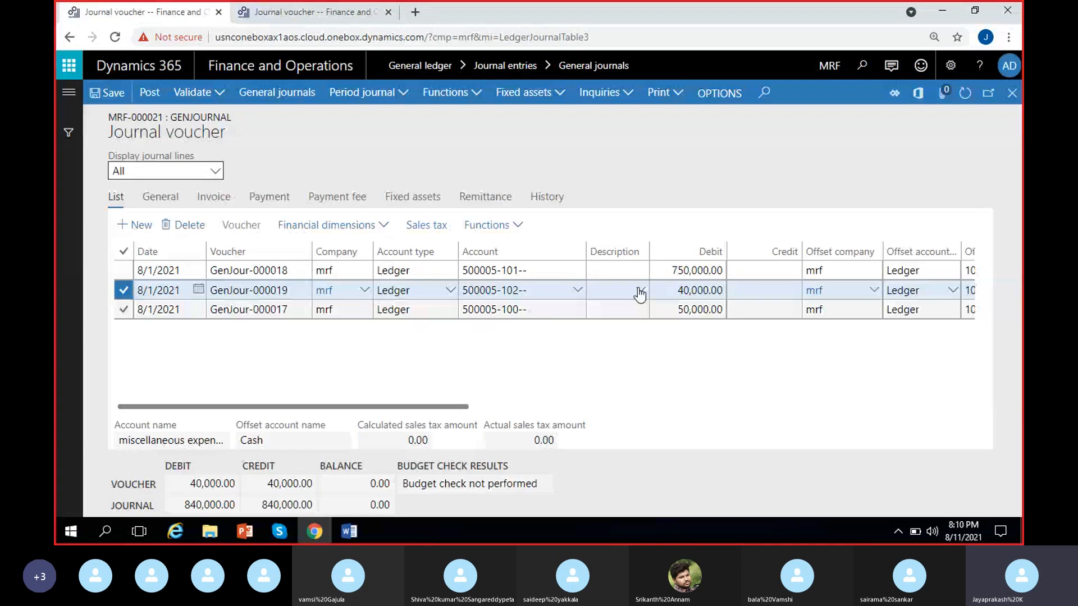
# Step: In the general journal, set the debit to 80,000 for the 500005-101 line and 45,000 for the 500005-102 line
pyautogui.click(680, 271)
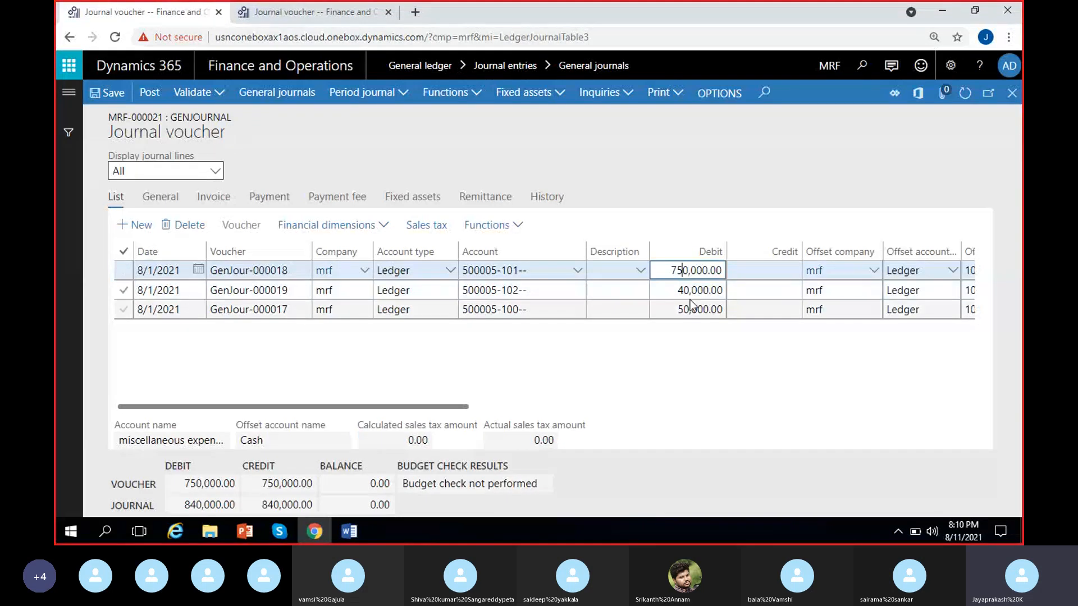
pyautogui.press('Delete')
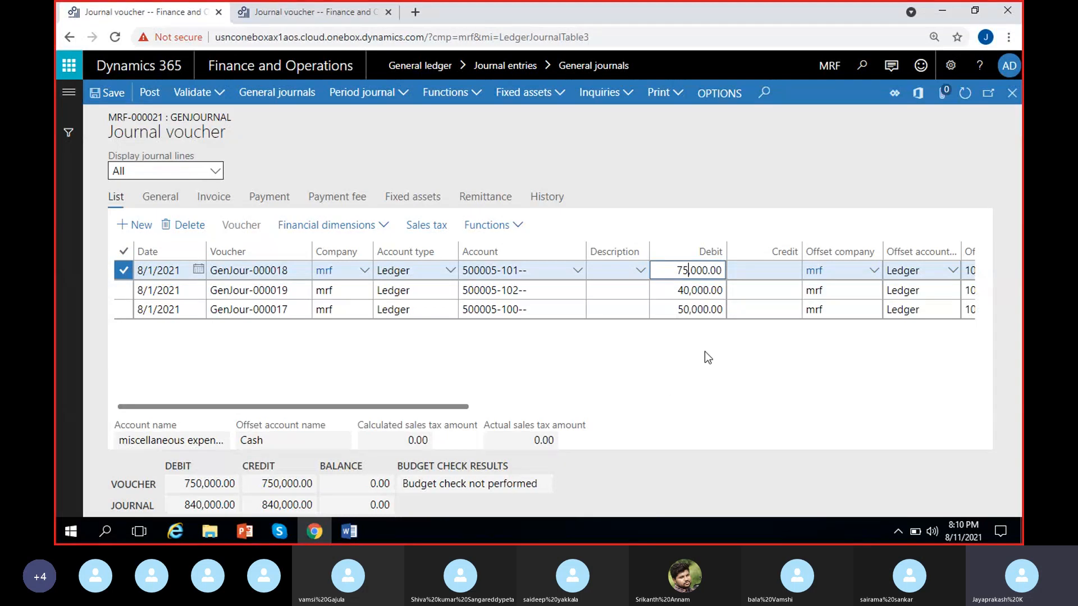
pyautogui.press('BackSpace')
pyautogui.write('80')
pyautogui.click(688, 291)
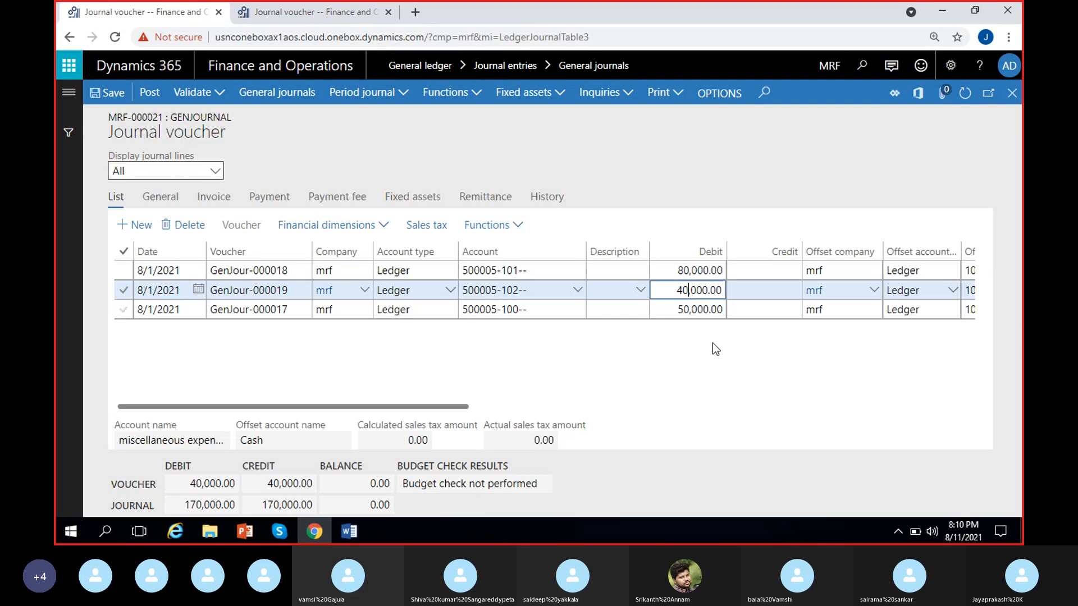
pyautogui.press('BackSpace')
pyautogui.write('5')
pyautogui.click(702, 362)
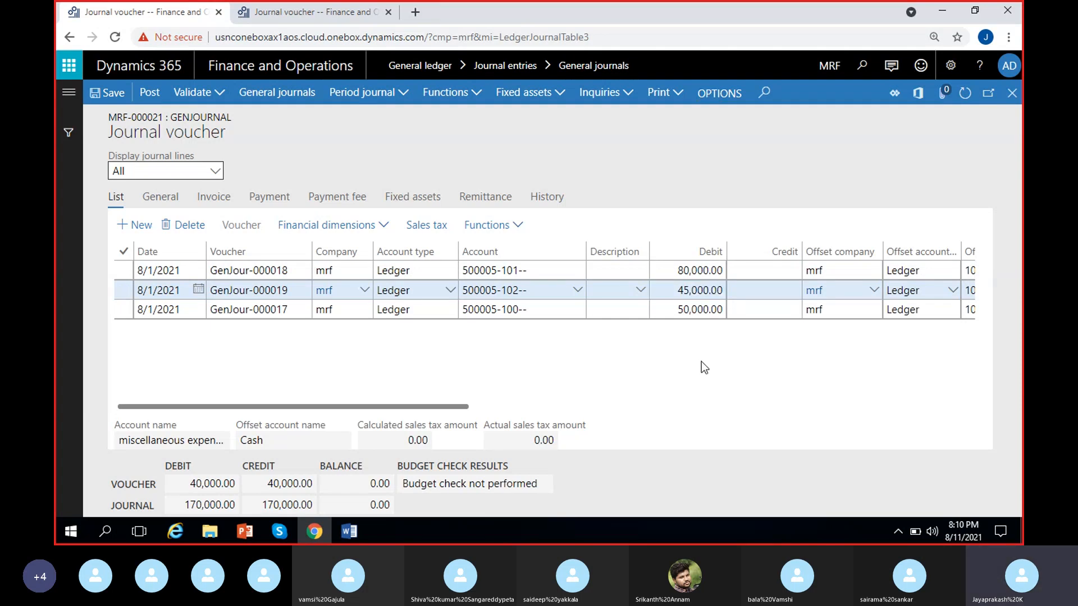
# Step: Save the corrected general journal into the existing Payroll expenses periodic journal MRF-000022
pyautogui.click(399, 99)
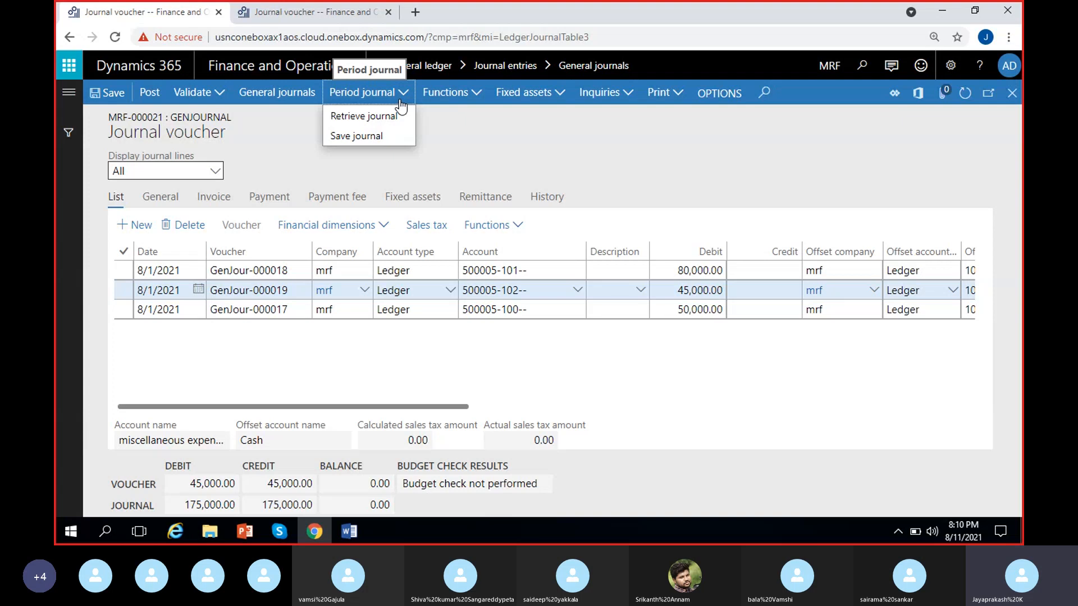
pyautogui.click(364, 136)
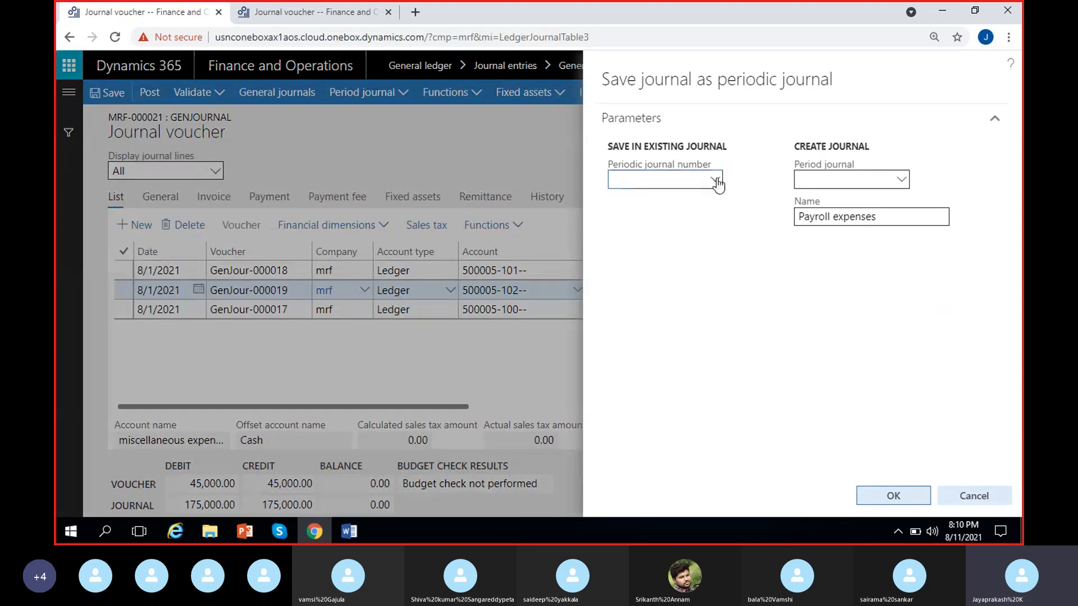
pyautogui.click(714, 180)
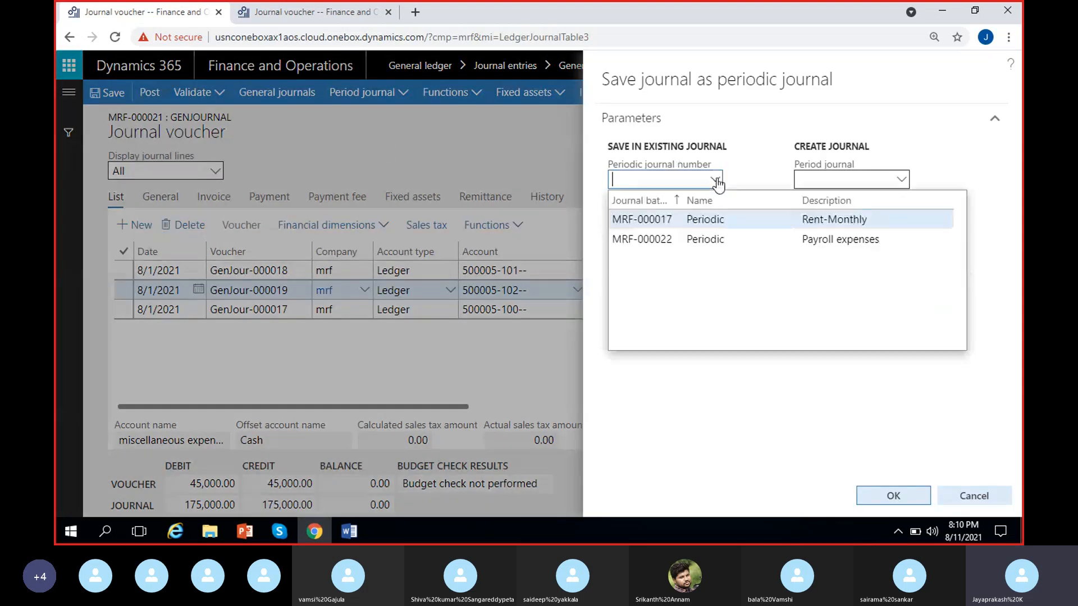
pyautogui.click(705, 233)
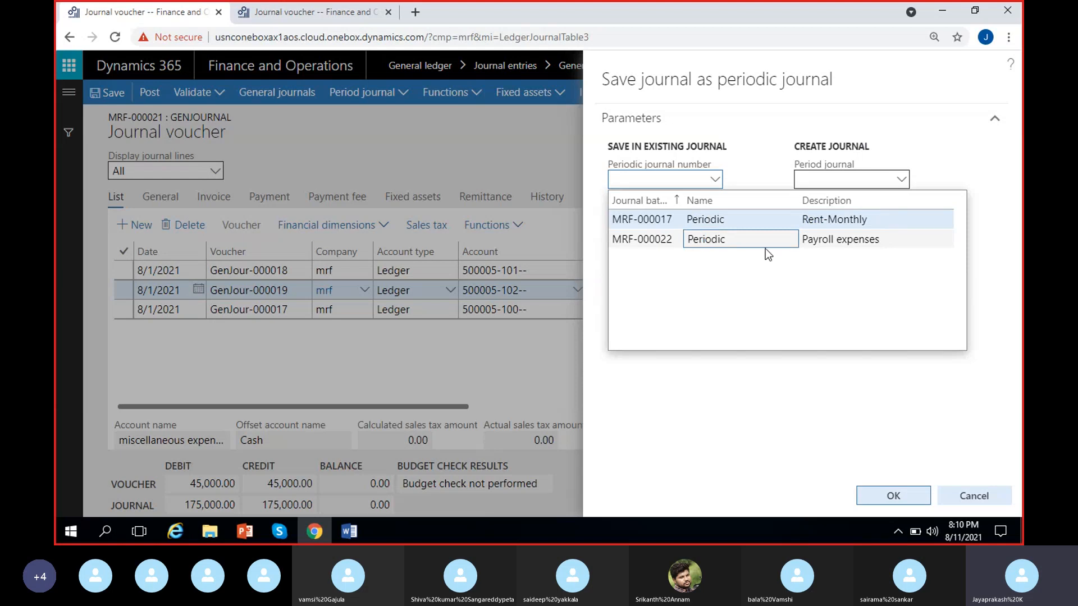
pyautogui.click(823, 242)
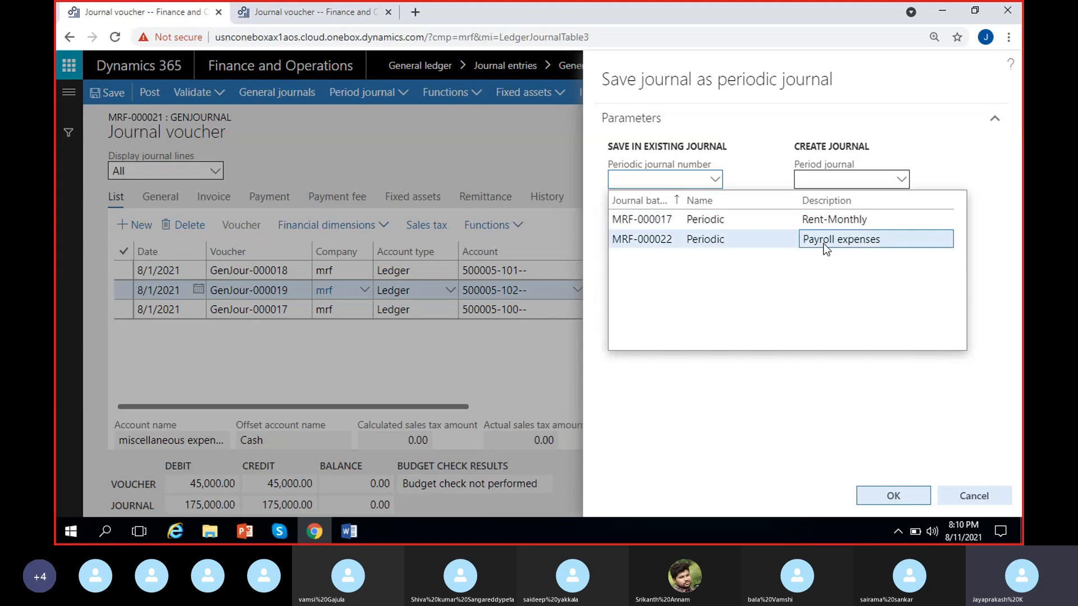
pyautogui.click(887, 495)
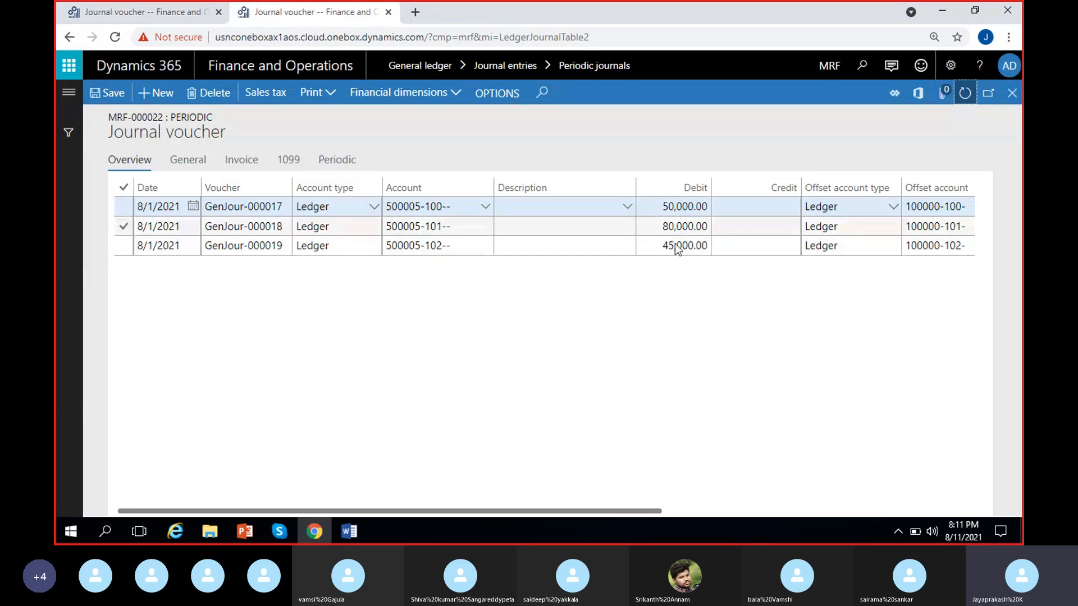
# Step: Review the periodic journal lines' debits, offset accounts, units and last dates, and dismiss the message in the general journal
pyautogui.hscroll(5, 705, 380)
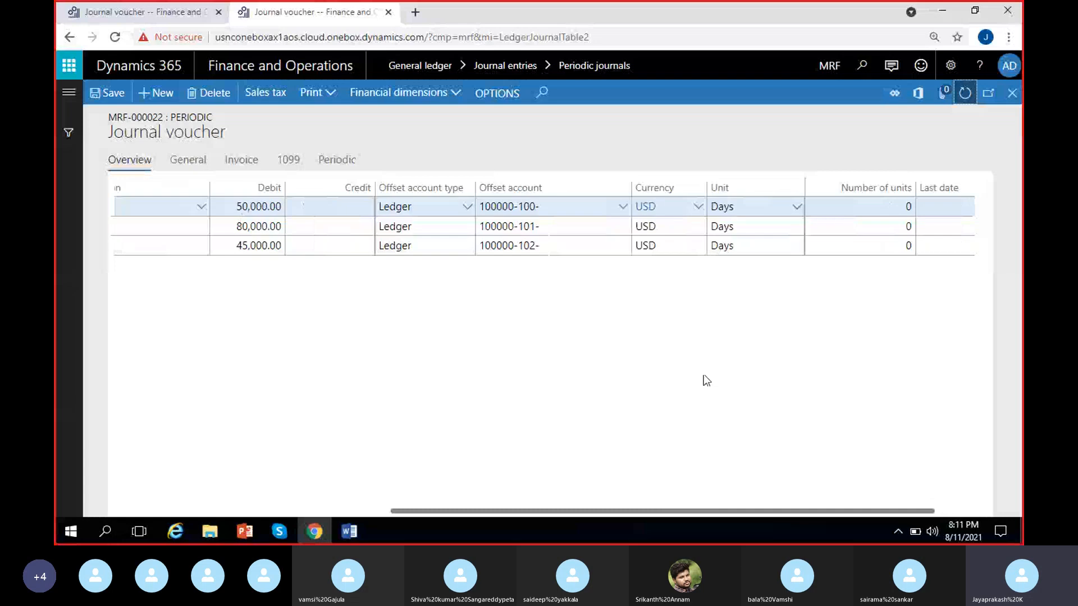
pyautogui.hscroll(2, 763, 256)
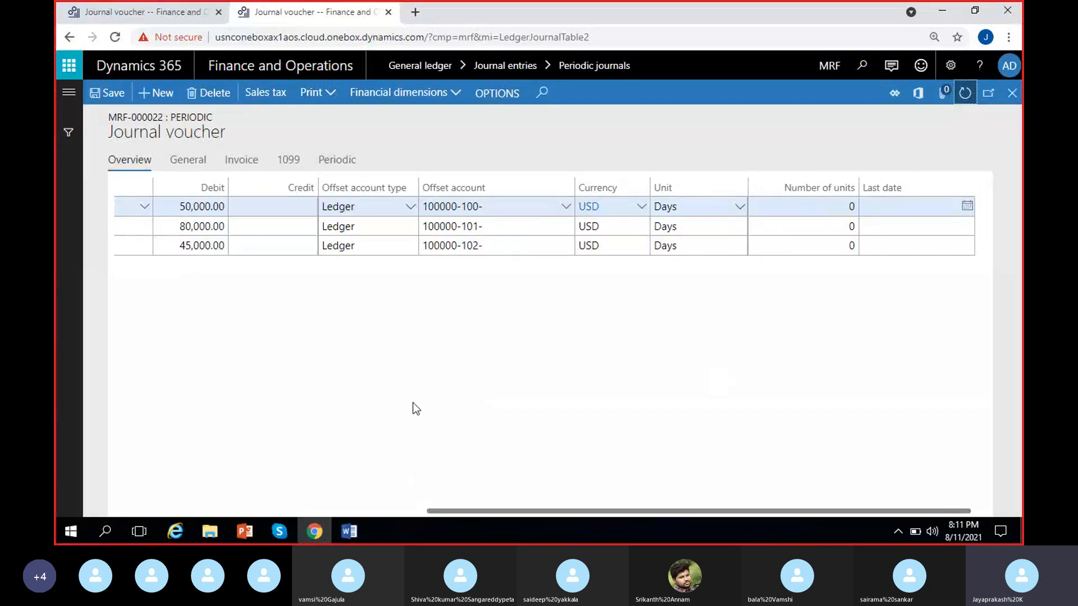
pyautogui.hscroll(-7, 413, 403)
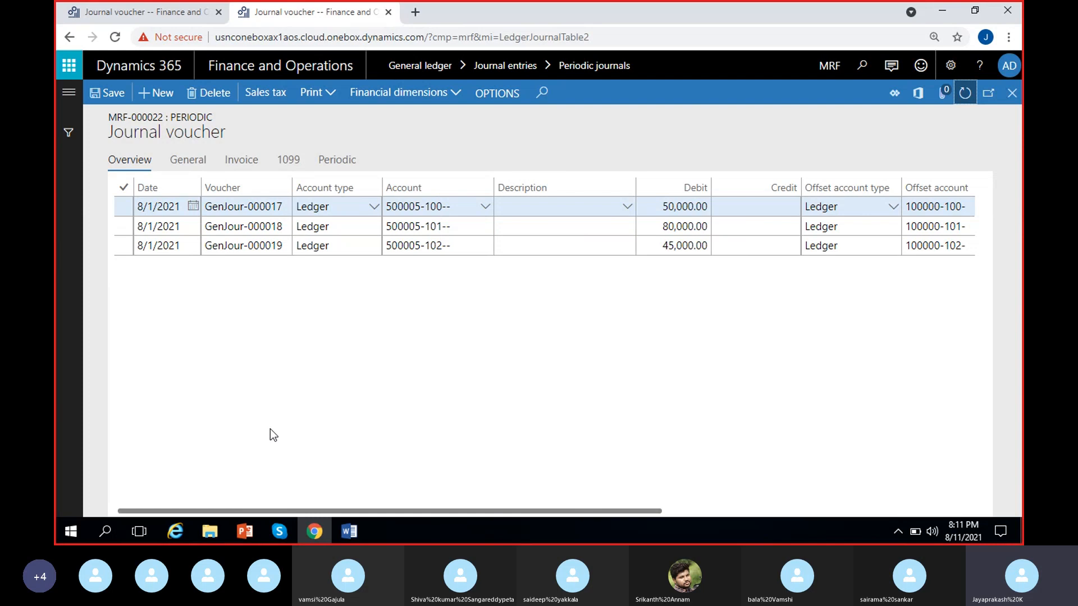
pyautogui.click(147, 18)
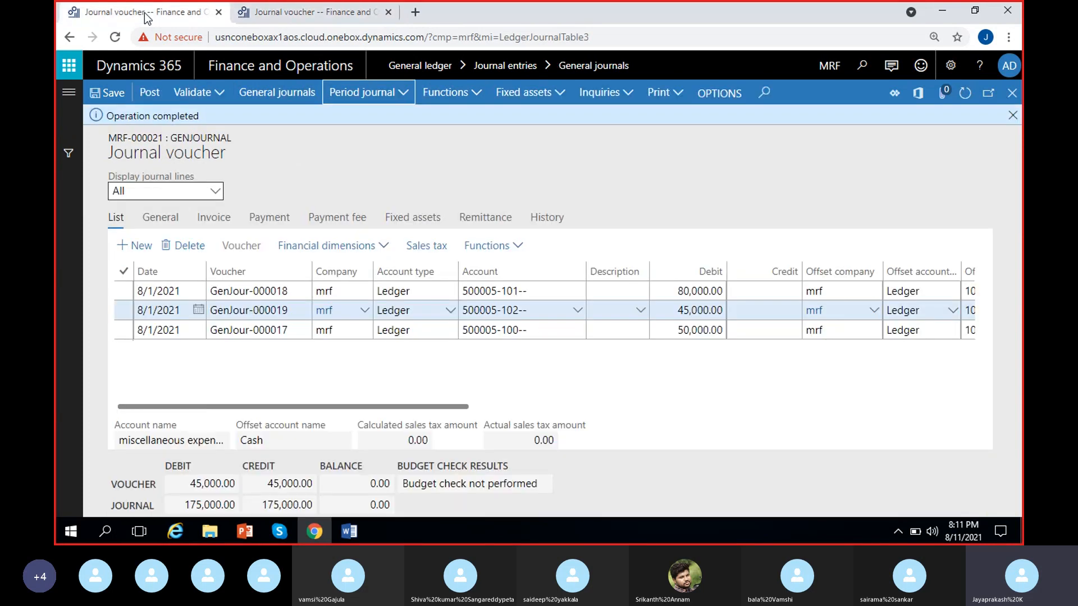
pyautogui.click(1013, 116)
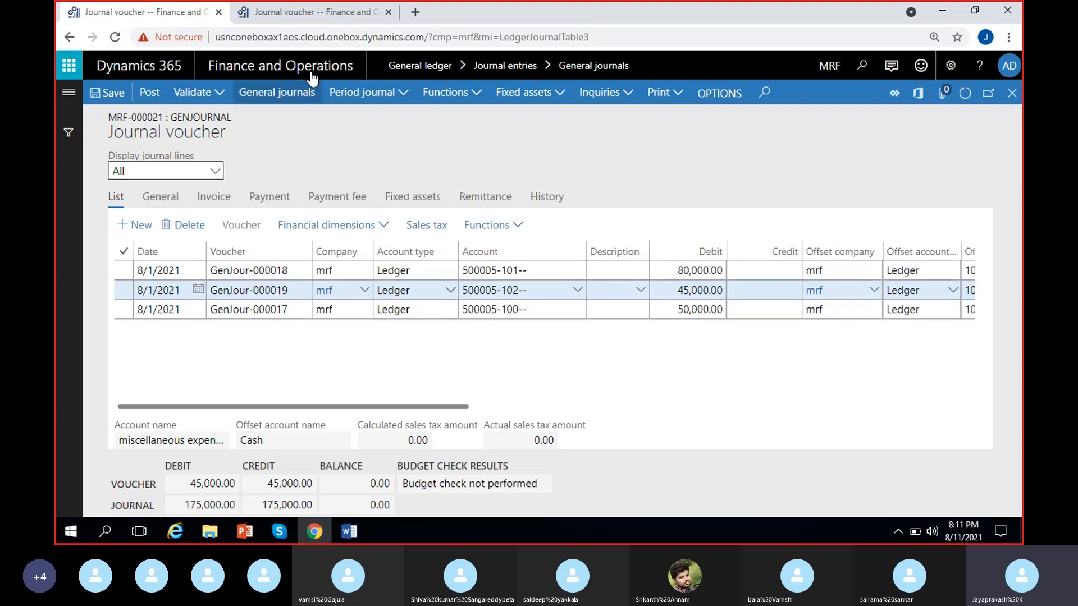
pyautogui.click(320, 11)
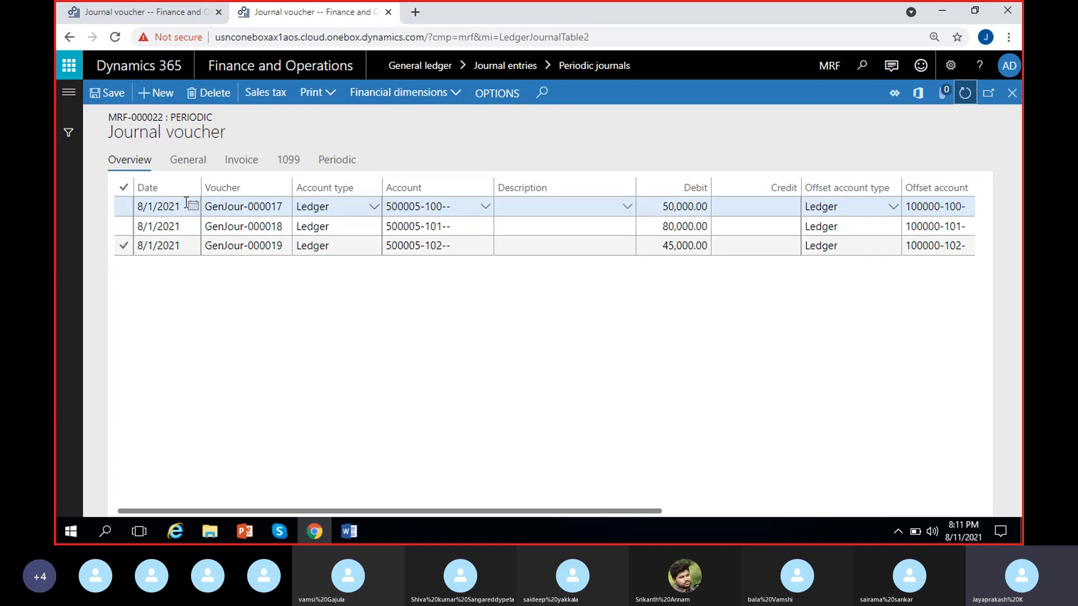
pyautogui.hscroll(3, 264, 372)
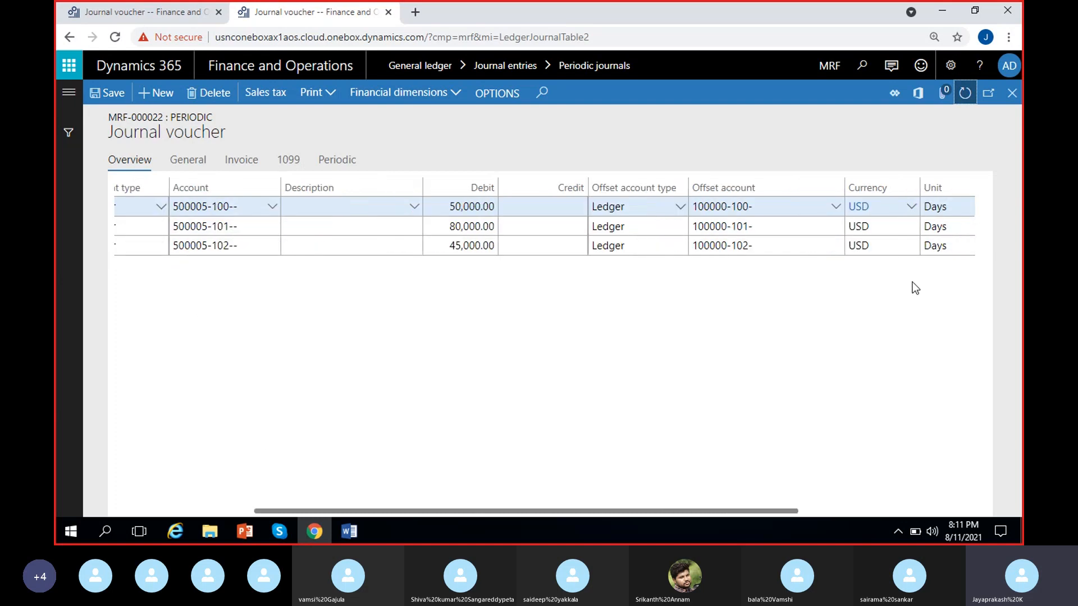
pyautogui.hscroll(3, 912, 286)
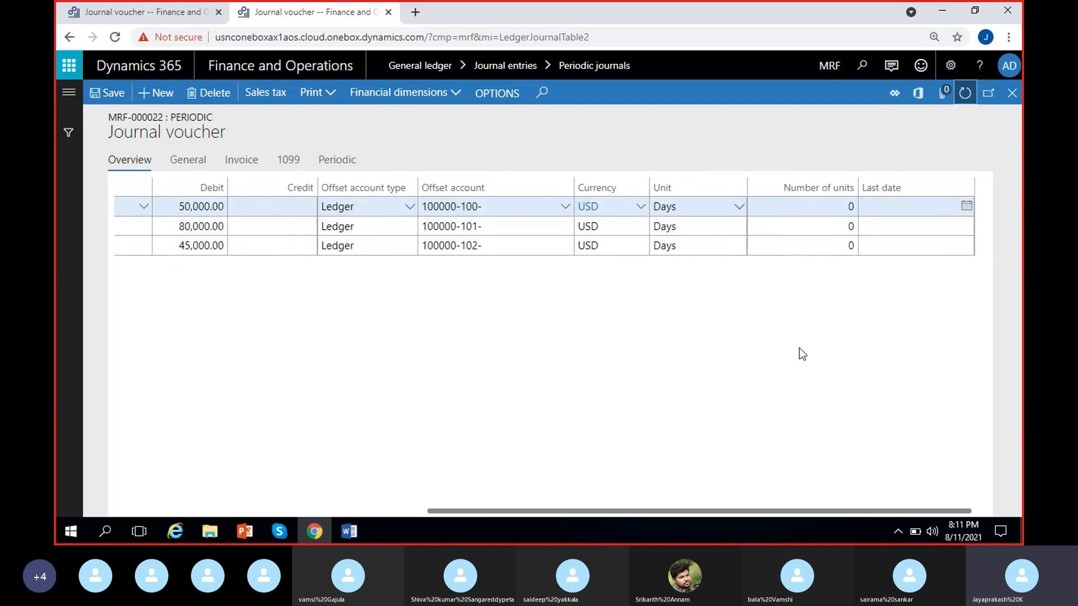
pyautogui.hscroll(-5, 466, 410)
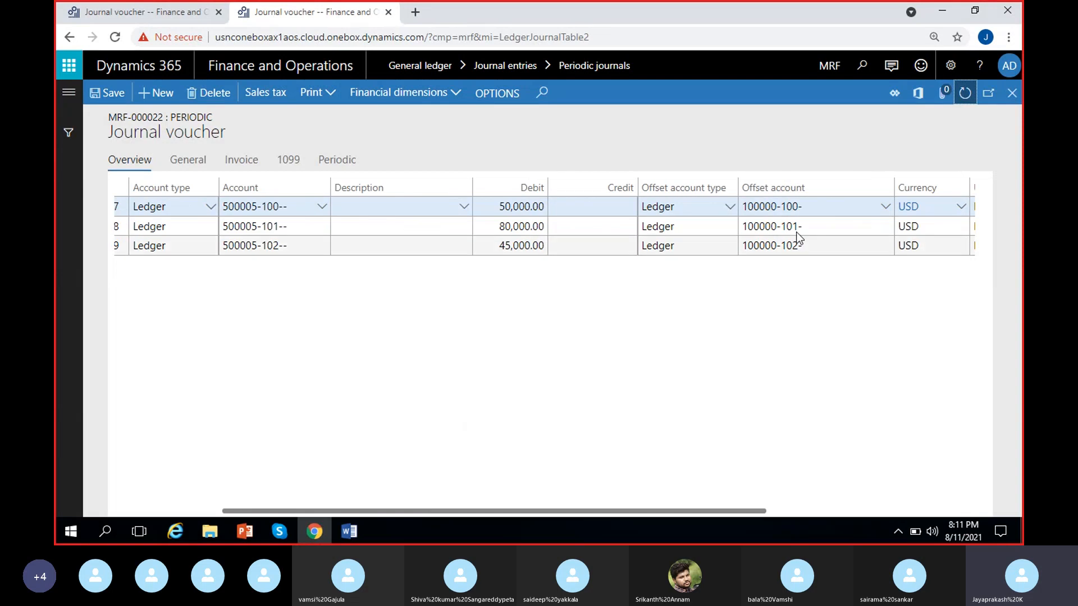
# Step: Check the lines of the Rent-Monthly periodic journal MRF-000017, then return to the periodic journals list
pyautogui.click(1012, 92)
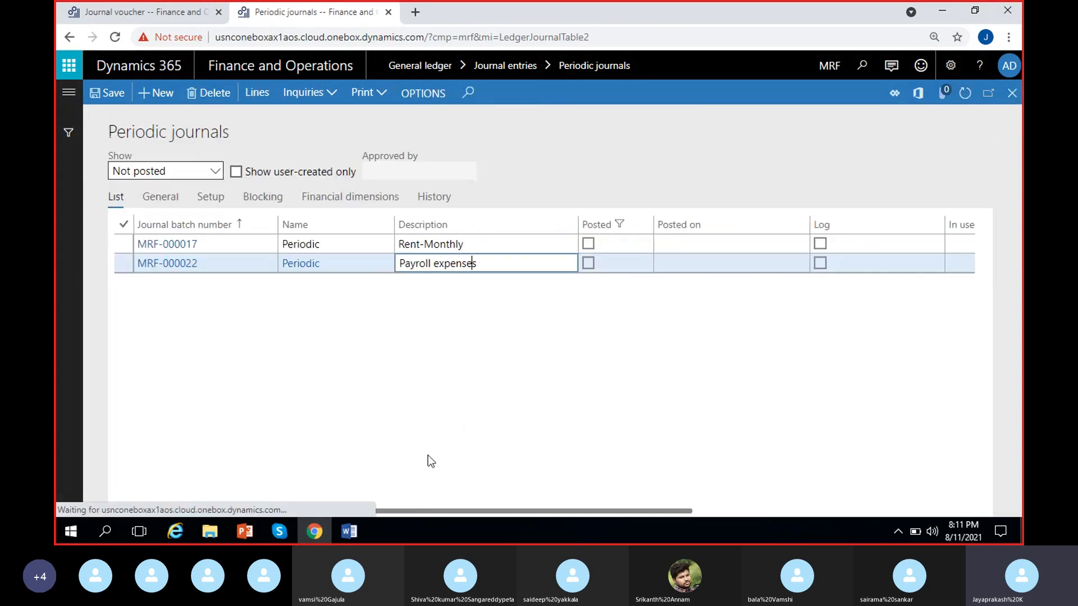
pyautogui.click(497, 243)
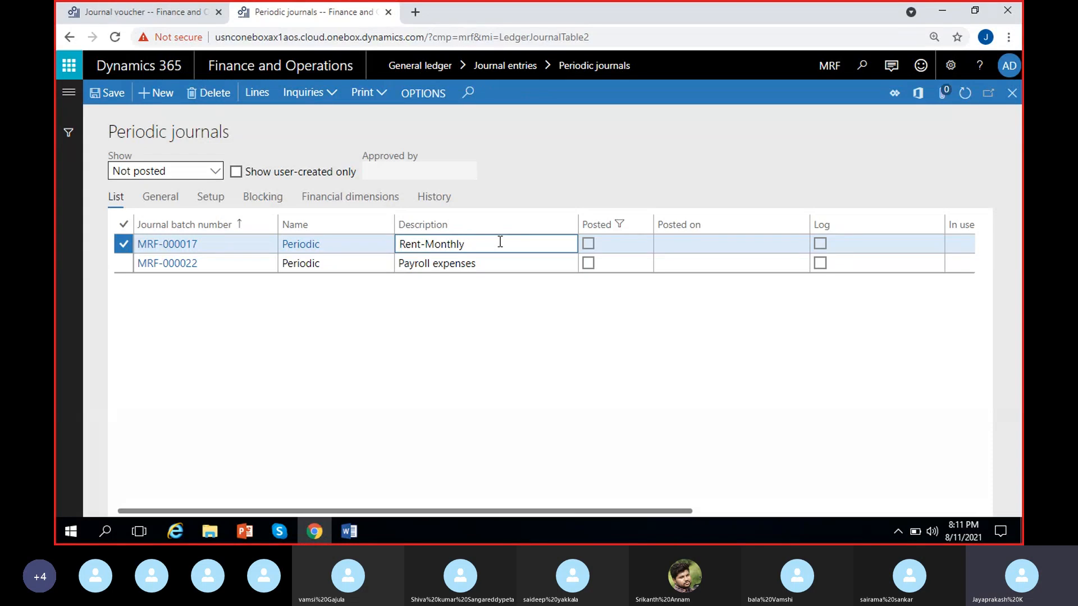
pyautogui.click(261, 94)
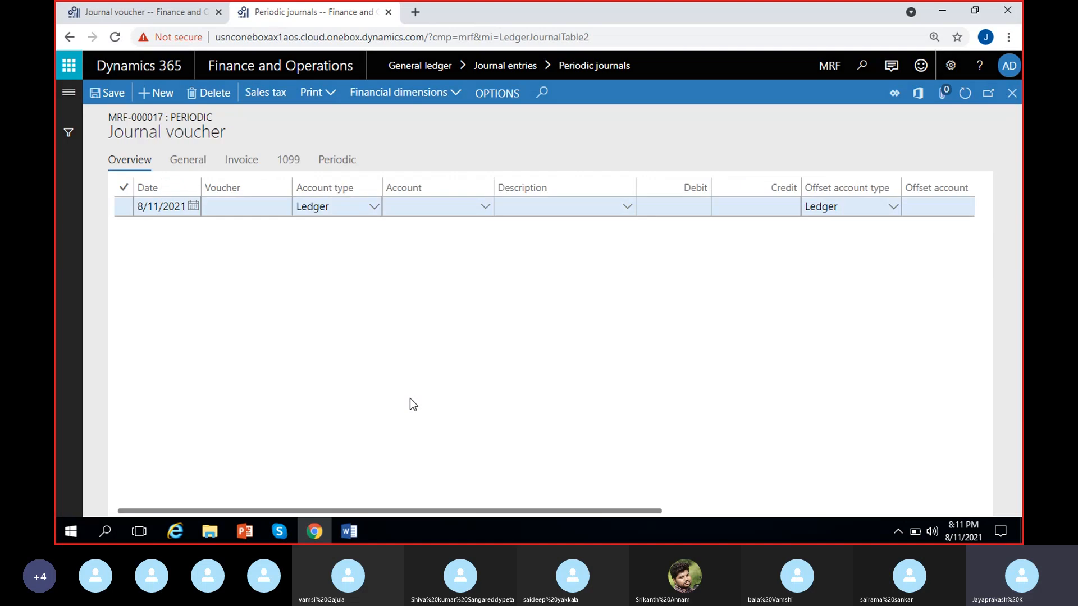
pyautogui.click(1008, 100)
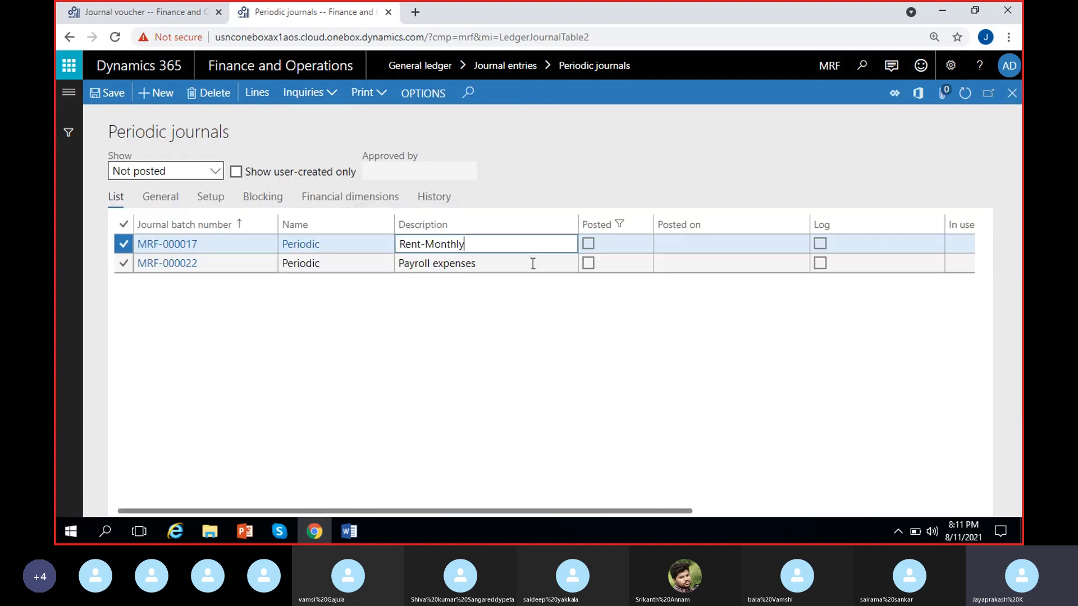
# Step: Review the lines of the Payroll expenses periodic journal MRF-000022, including offset accounts, units and last dates, then close them
pyautogui.click(531, 264)
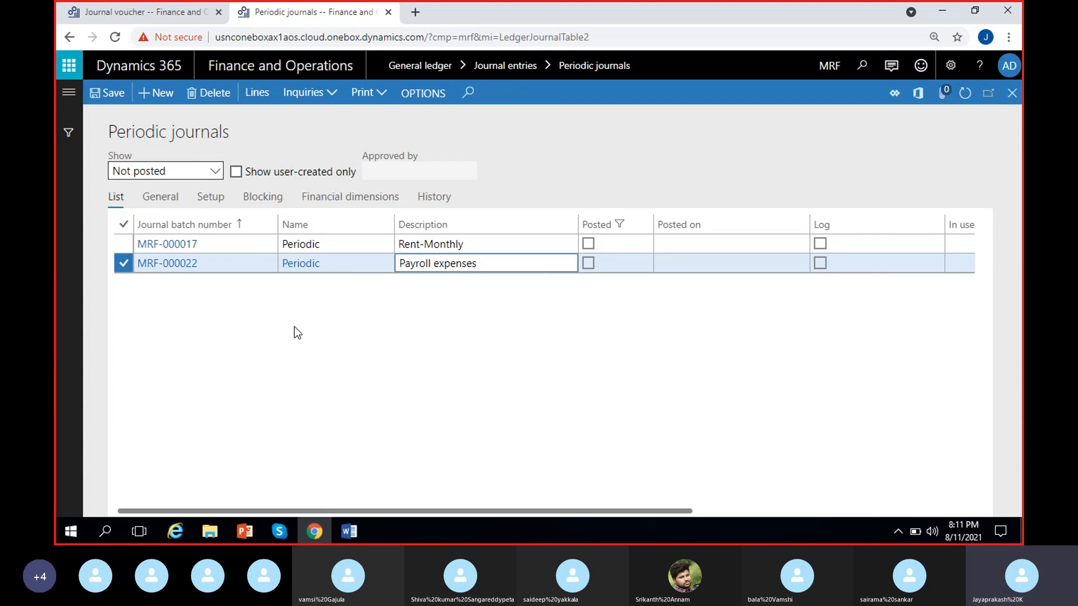
pyautogui.click(257, 99)
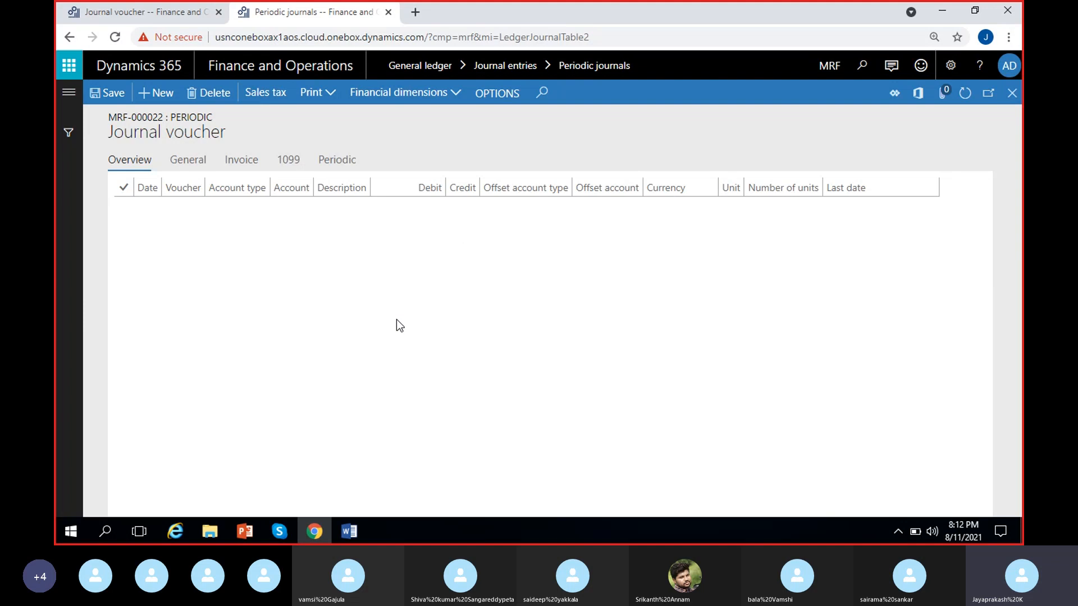
pyautogui.hscroll(8, 520, 398)
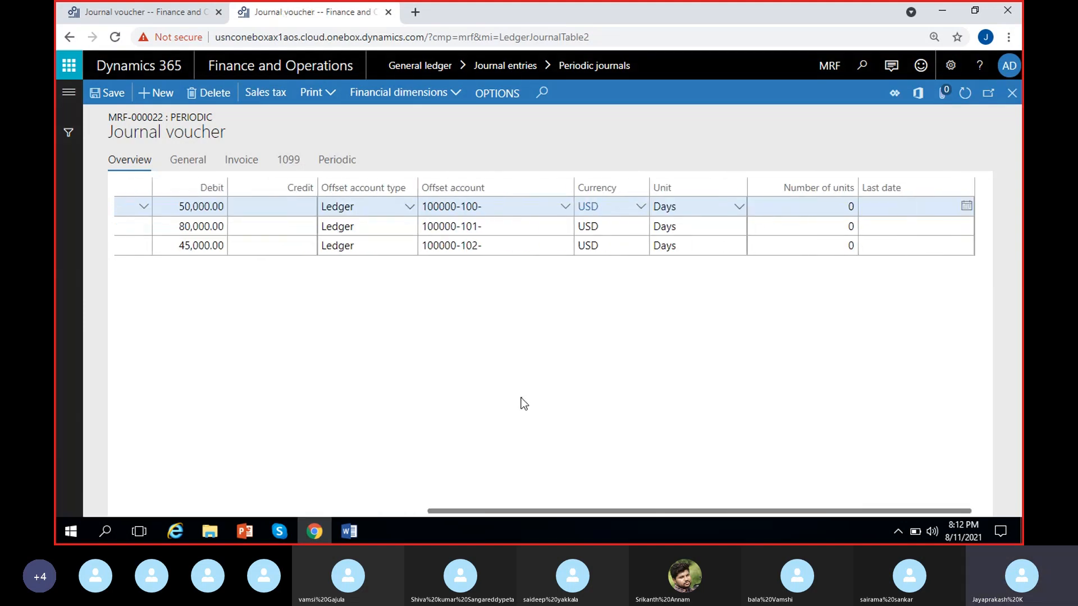
pyautogui.hscroll(-4, 523, 403)
pyautogui.hscroll(-4, 524, 404)
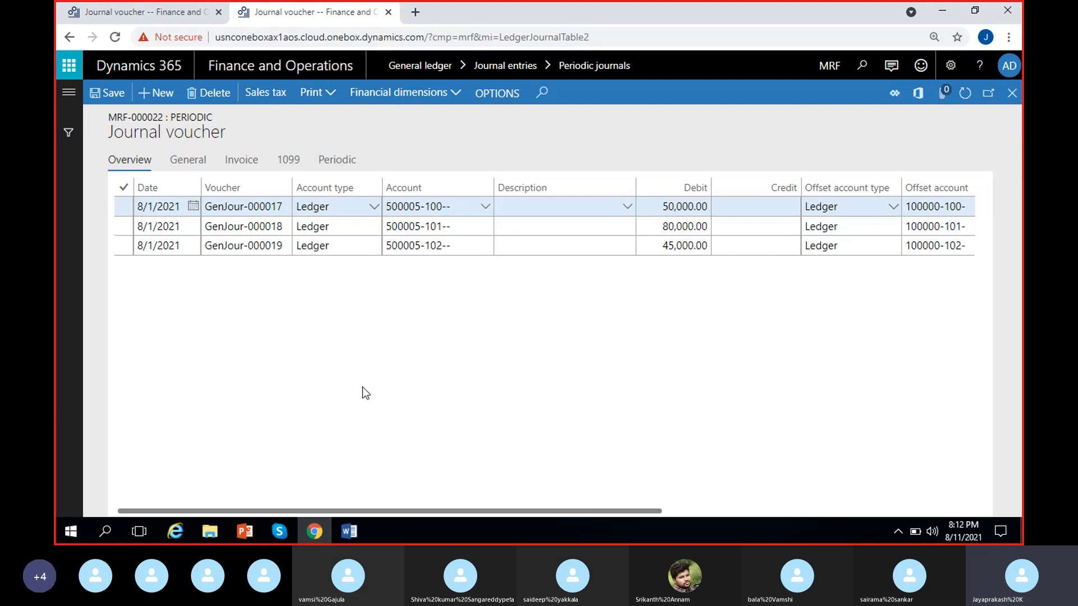
pyautogui.click(1012, 92)
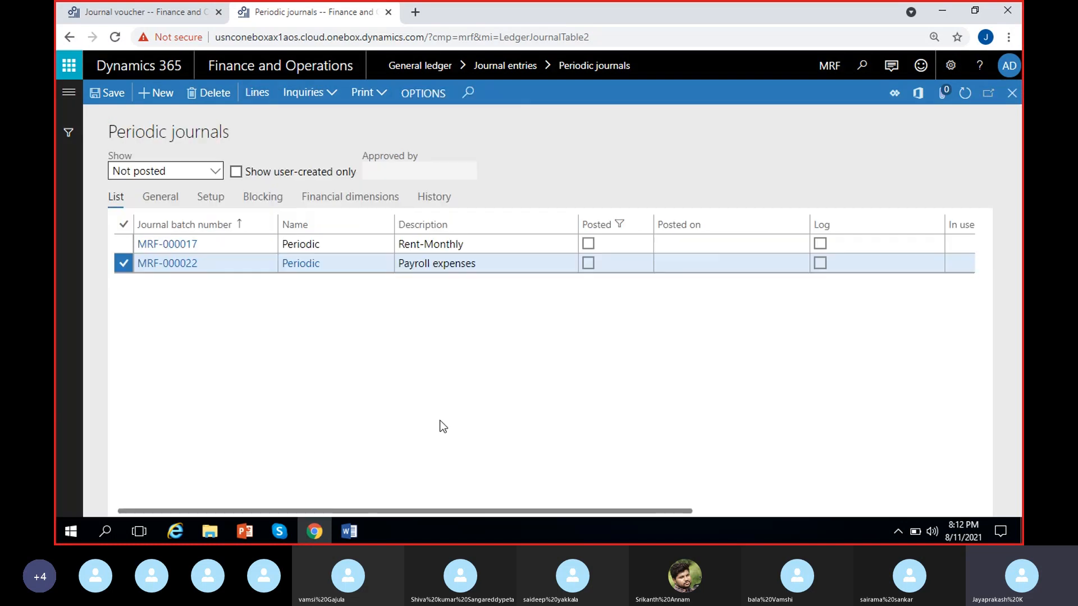
pyautogui.click(291, 528)
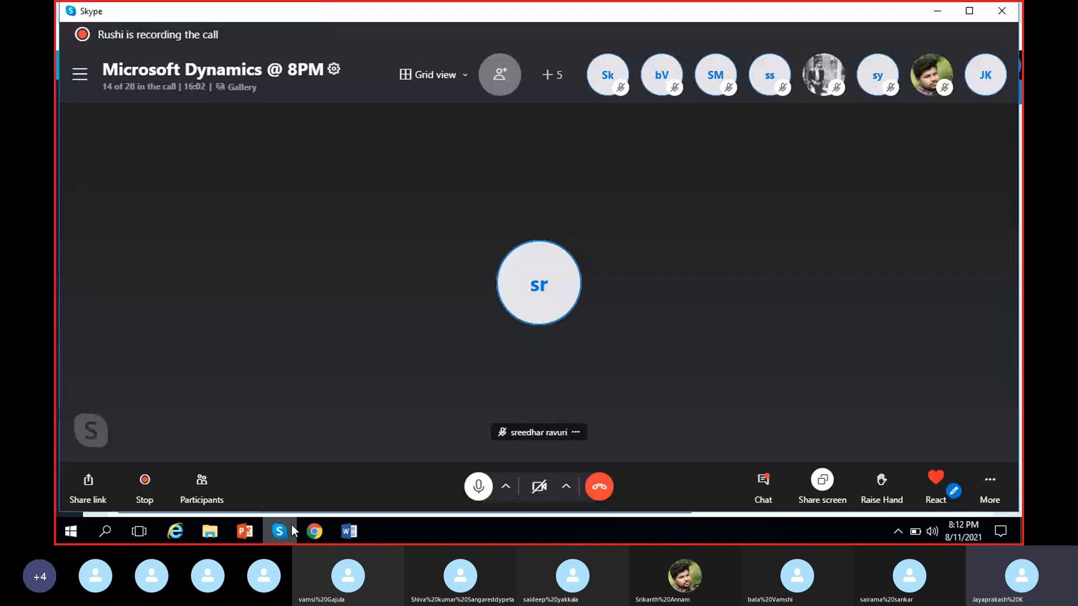
pyautogui.click(278, 534)
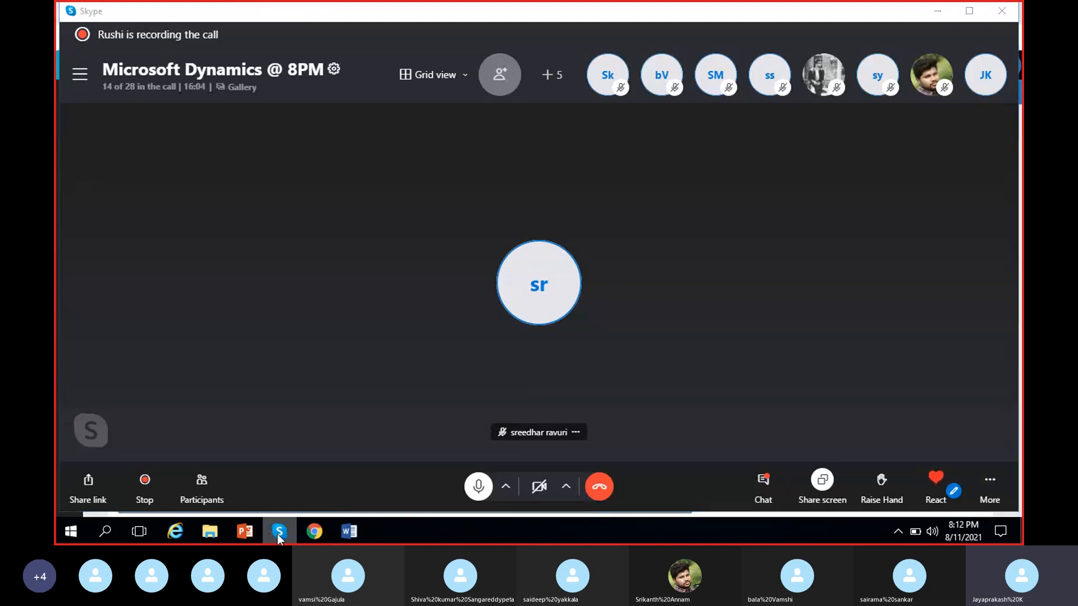
pyautogui.click(277, 534)
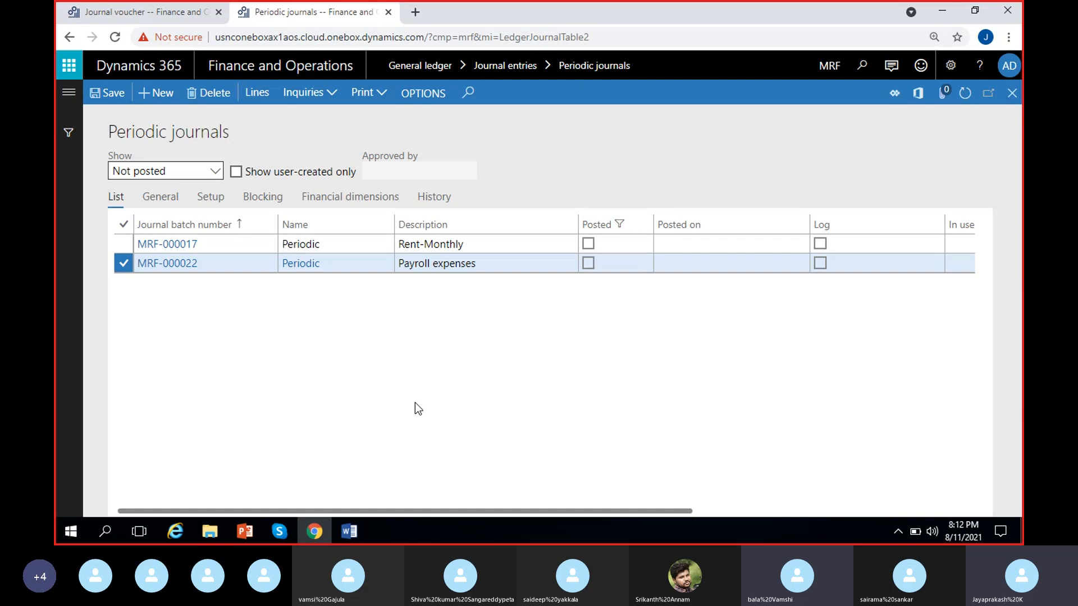
pyautogui.hscroll(3, 415, 402)
pyautogui.hscroll(-3, 415, 402)
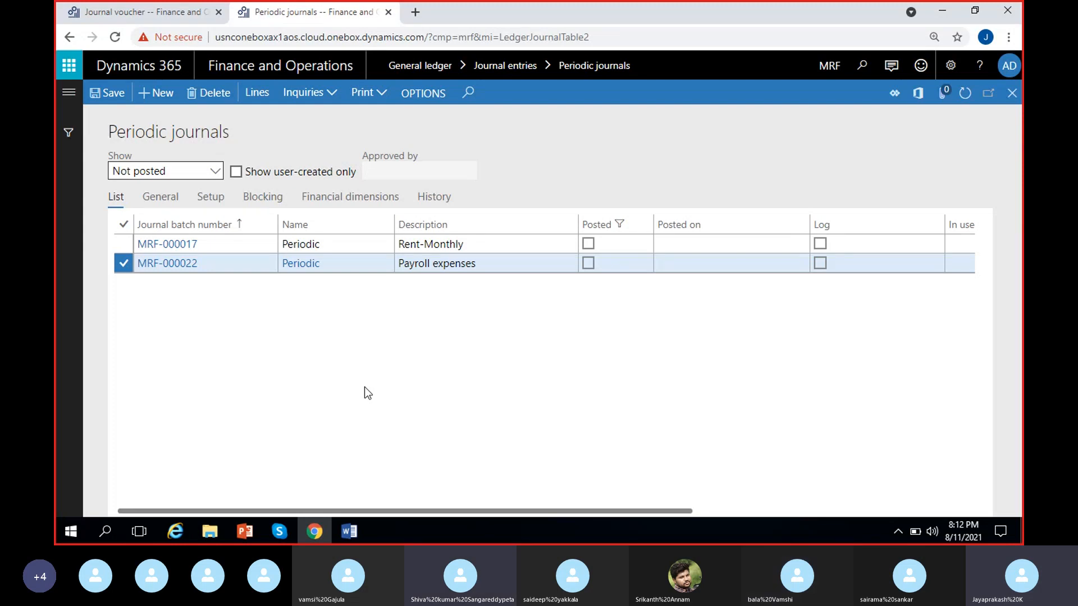
pyautogui.click(273, 533)
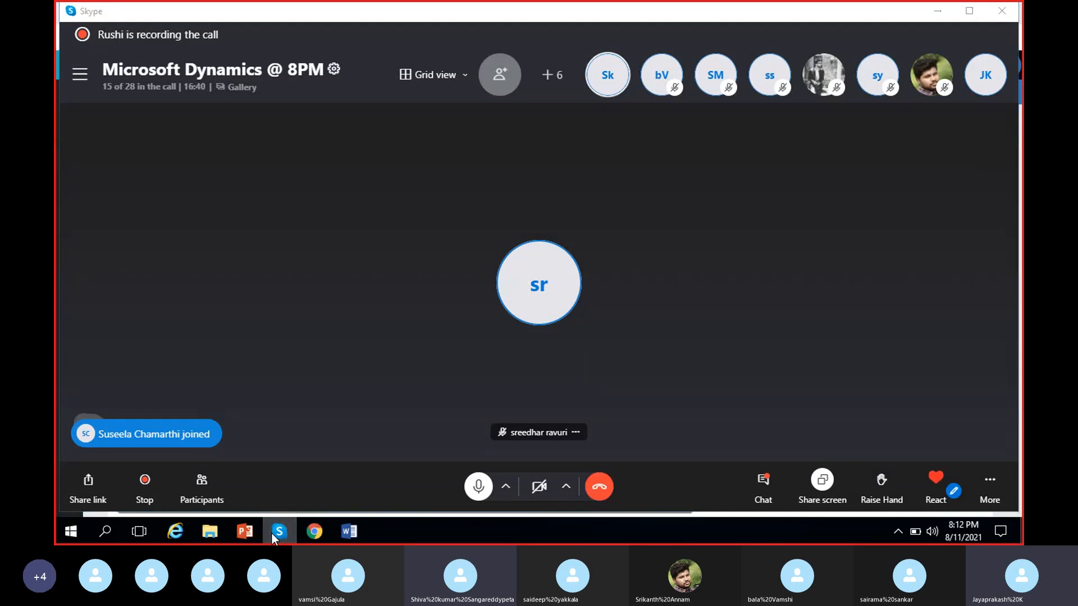
pyautogui.click(272, 533)
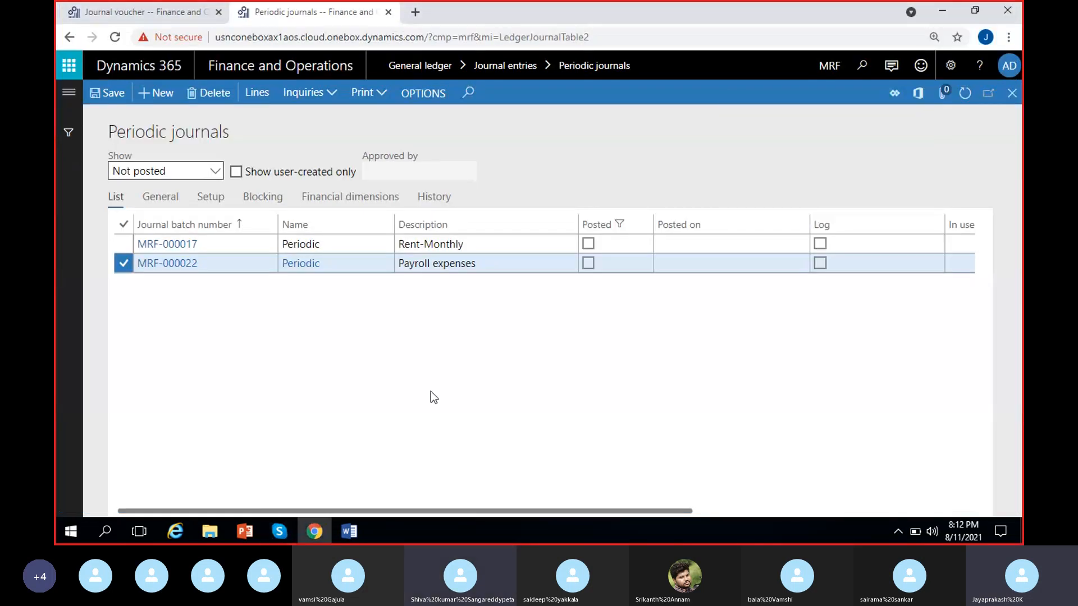
# Step: Delete the blank line from the Rent-Monthly periodic journal MRF-000017 and return to the periodic journals list
pyautogui.click(155, 13)
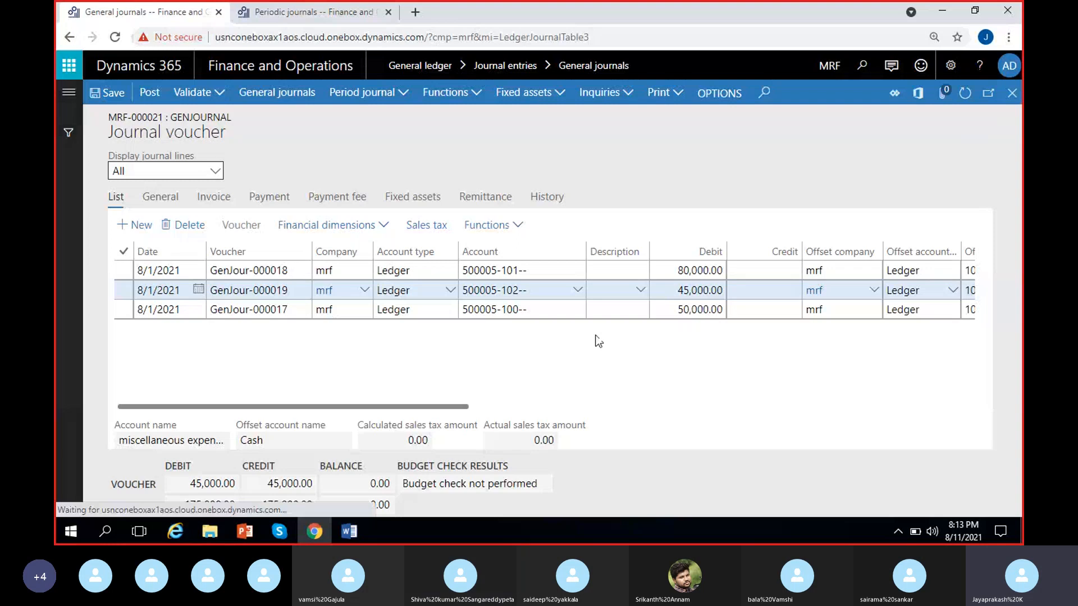
pyautogui.click(299, 13)
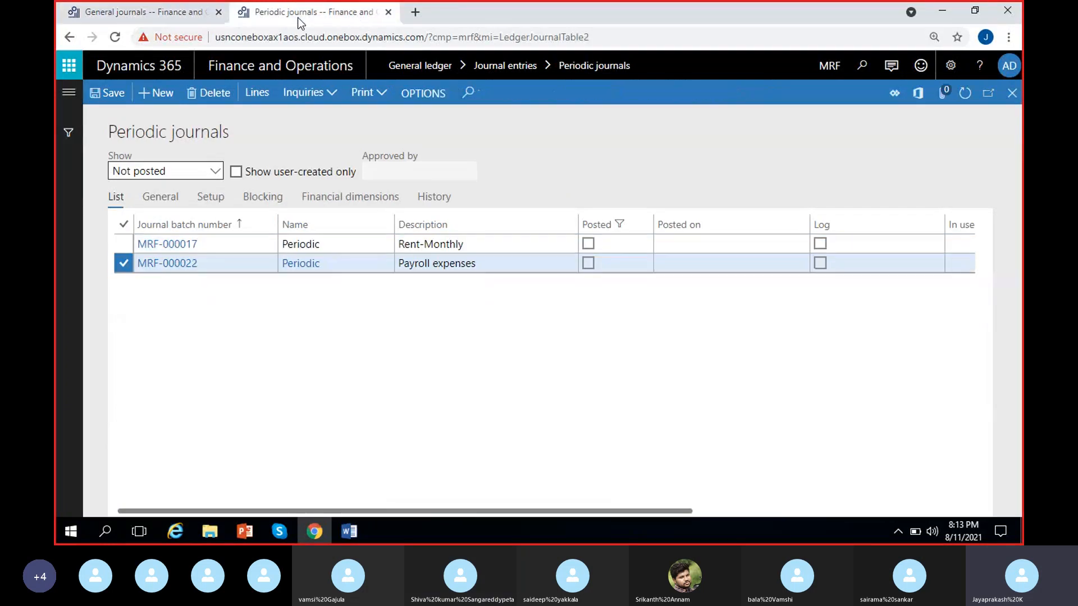
pyautogui.click(487, 246)
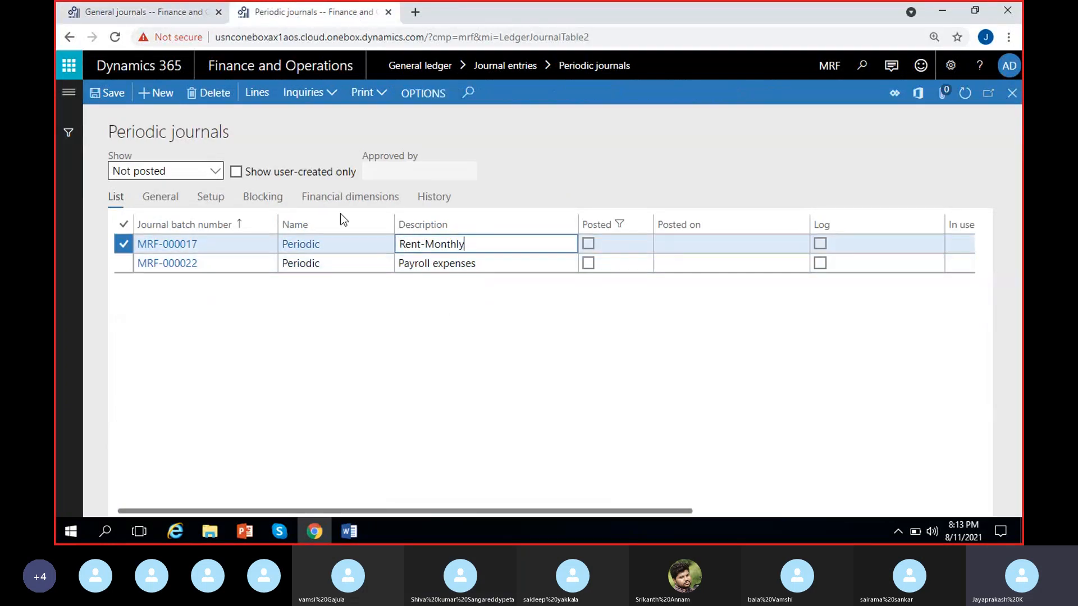
pyautogui.click(256, 92)
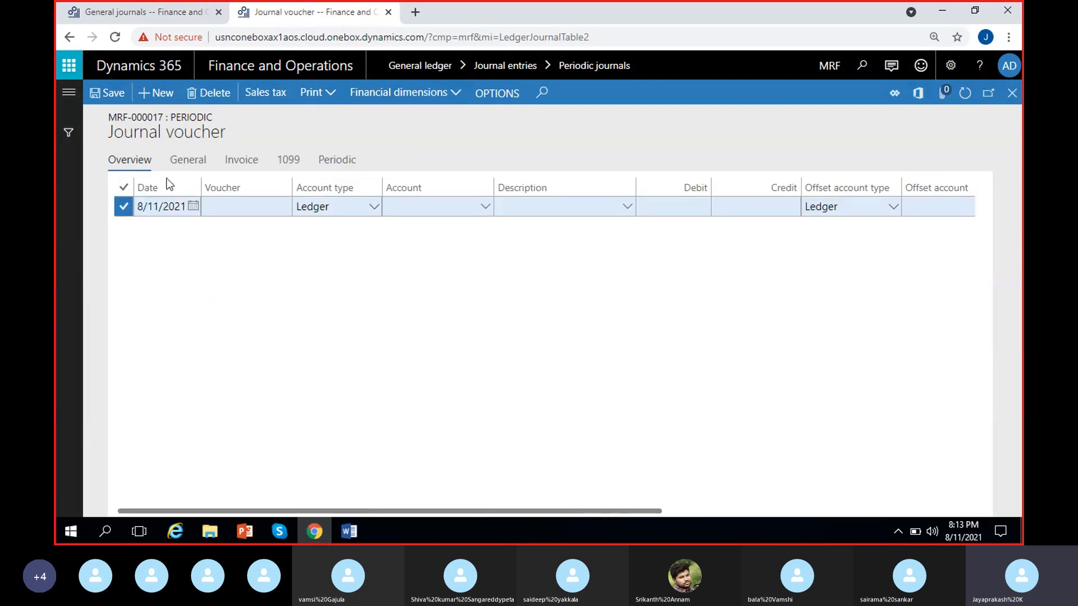
pyautogui.click(209, 93)
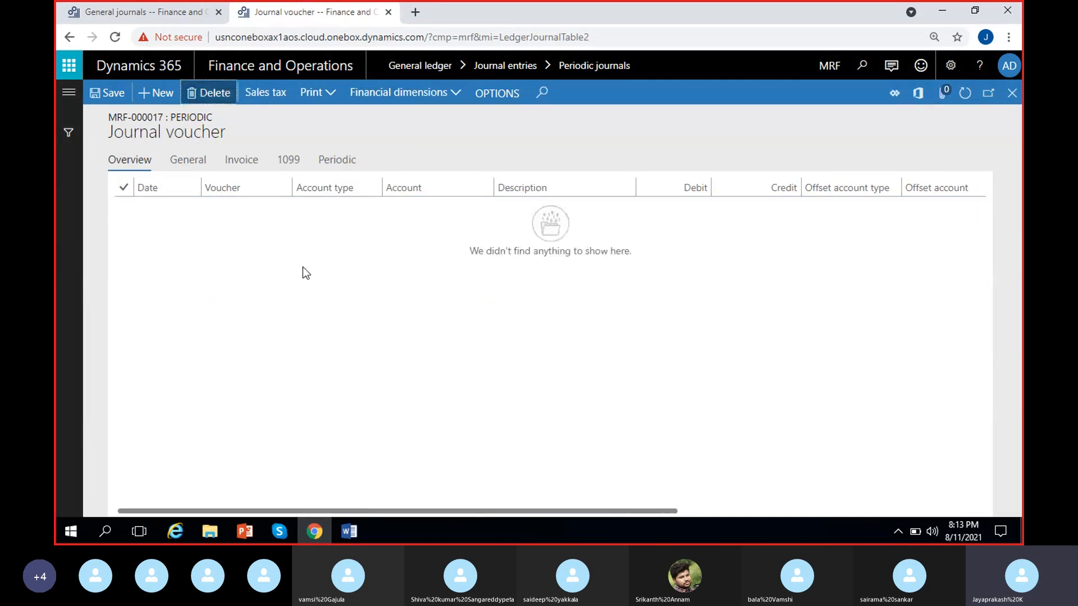
pyautogui.click(1012, 92)
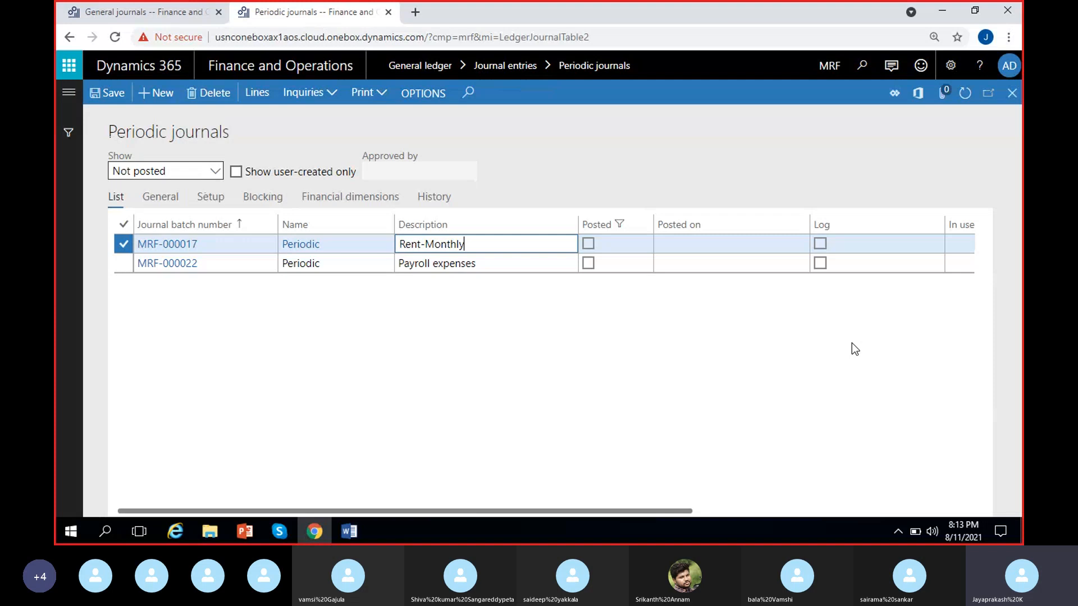
# Step: Create a new general journal with the journal name GenJournal and open its lines
pyautogui.click(127, 12)
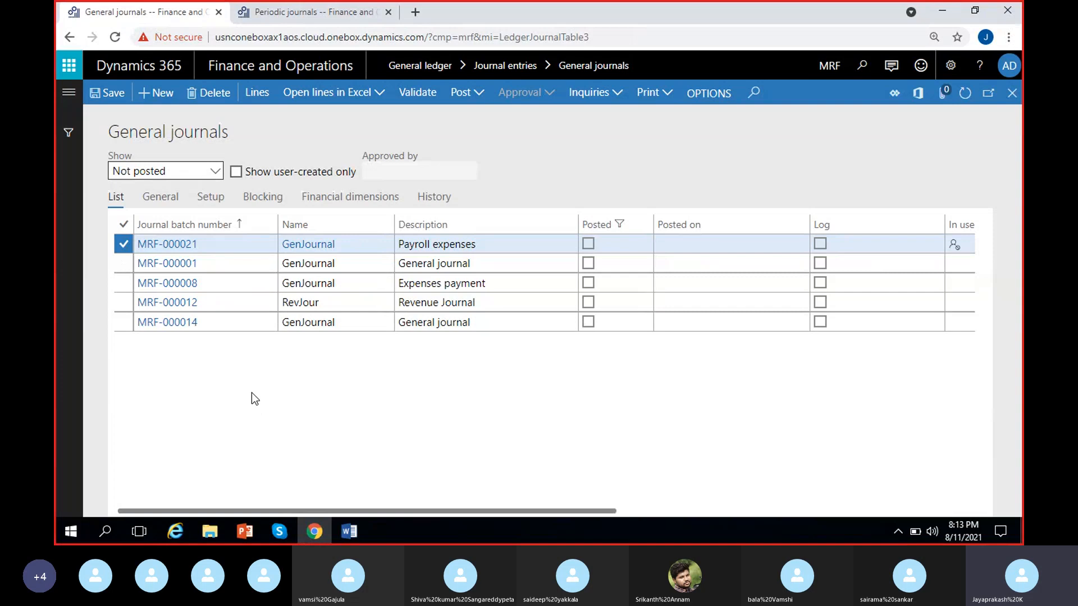
pyautogui.click(159, 93)
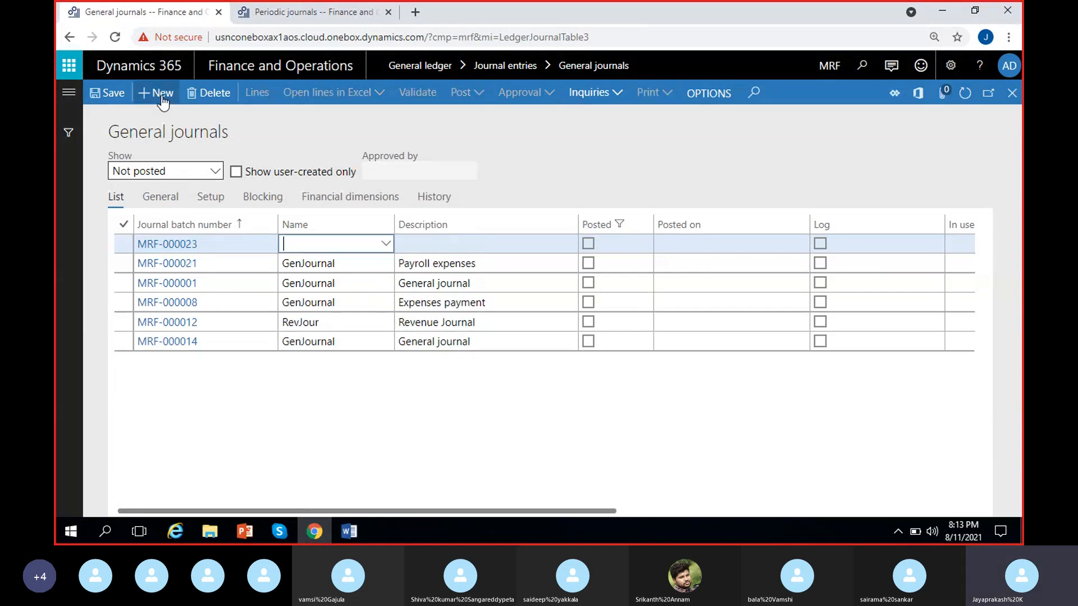
pyautogui.click(387, 245)
pyautogui.click(308, 281)
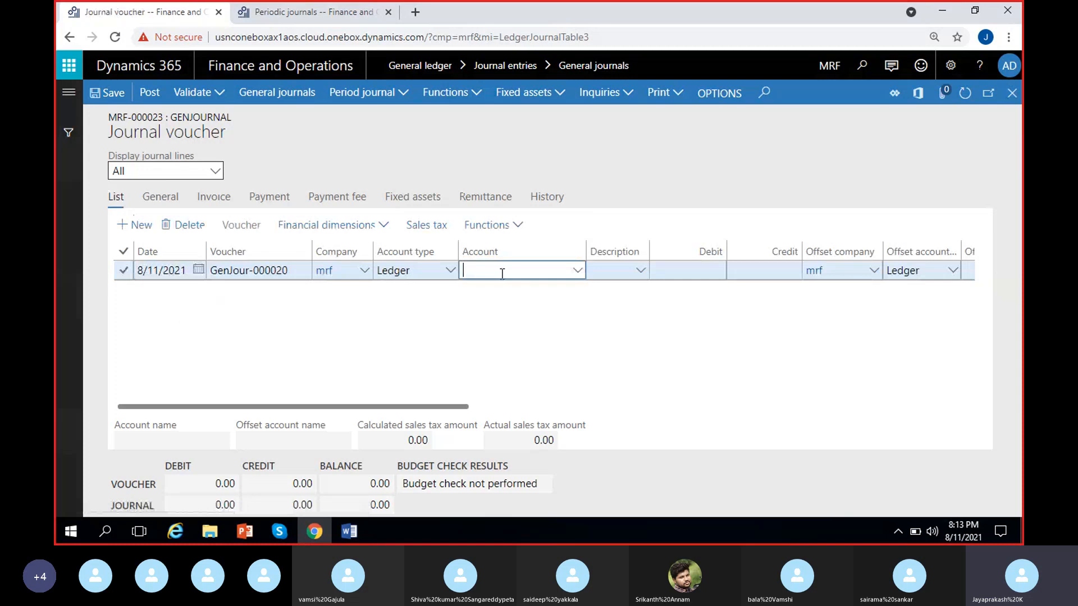
# Step: Set the journal line's account to the rent expense account 500000 with location 100 Hyderabad
pyautogui.write('rent')
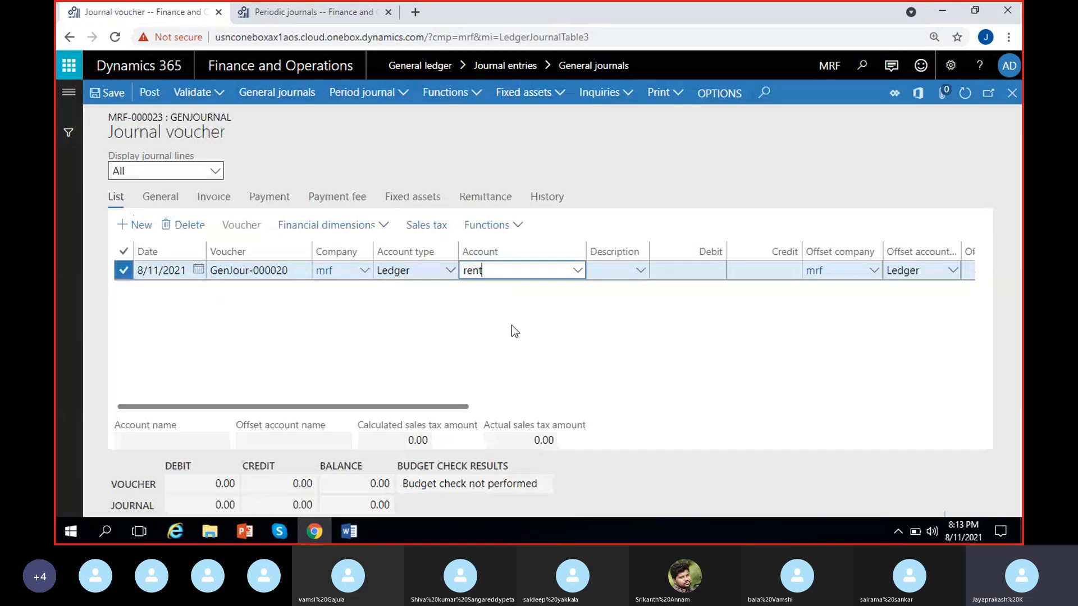
pyautogui.click(578, 271)
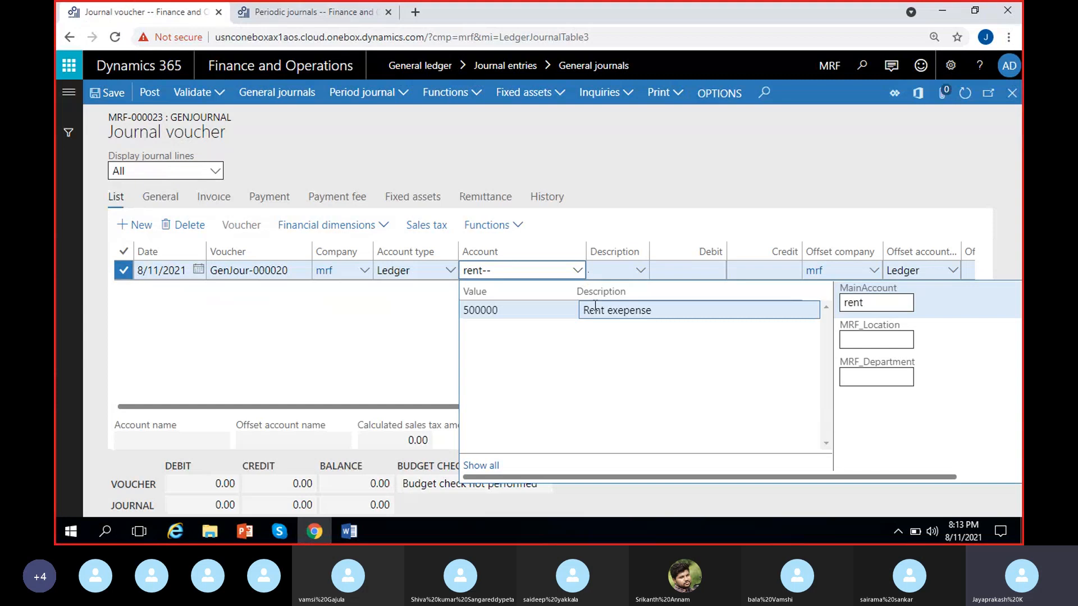
pyautogui.click(596, 309)
pyautogui.click(595, 309)
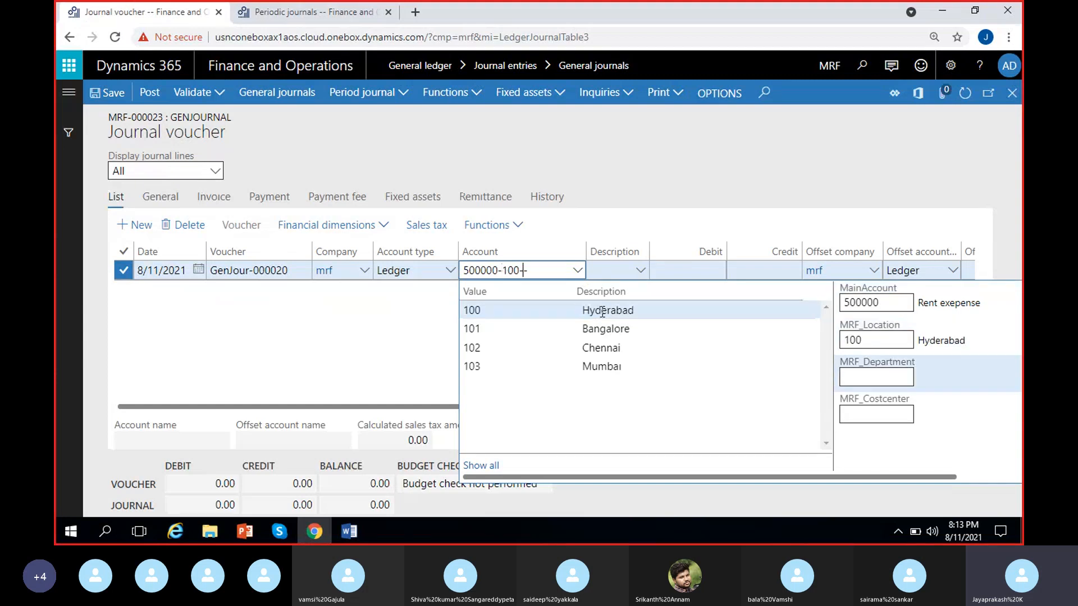
pyautogui.click(368, 334)
pyautogui.click(611, 272)
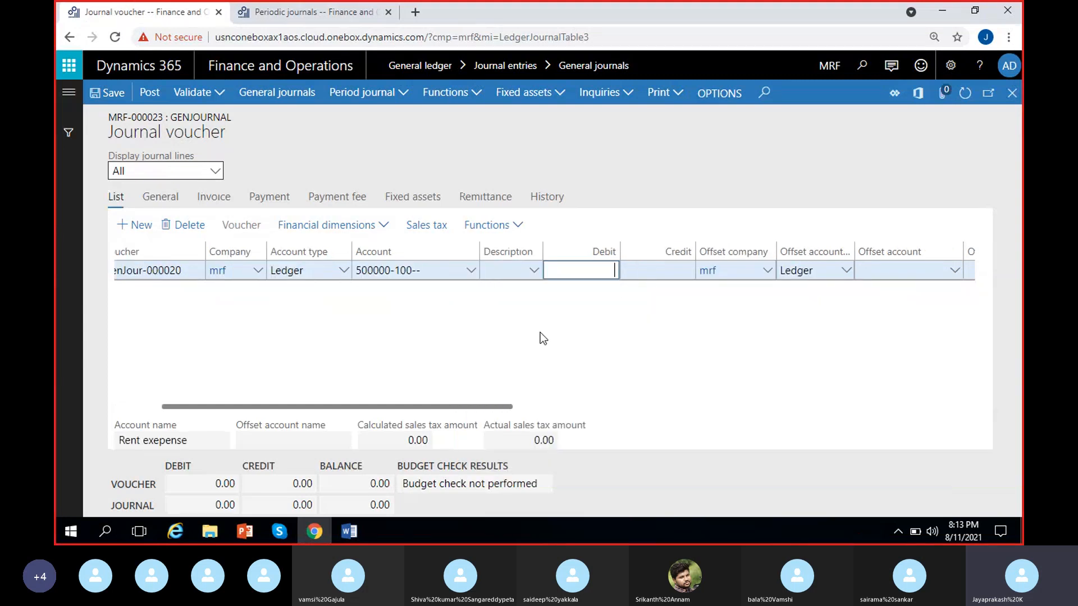
# Step: Set the rent line's debit to 50,000 and choose Cash as its offset account
pyautogui.write('50000')
pyautogui.press('Tab')
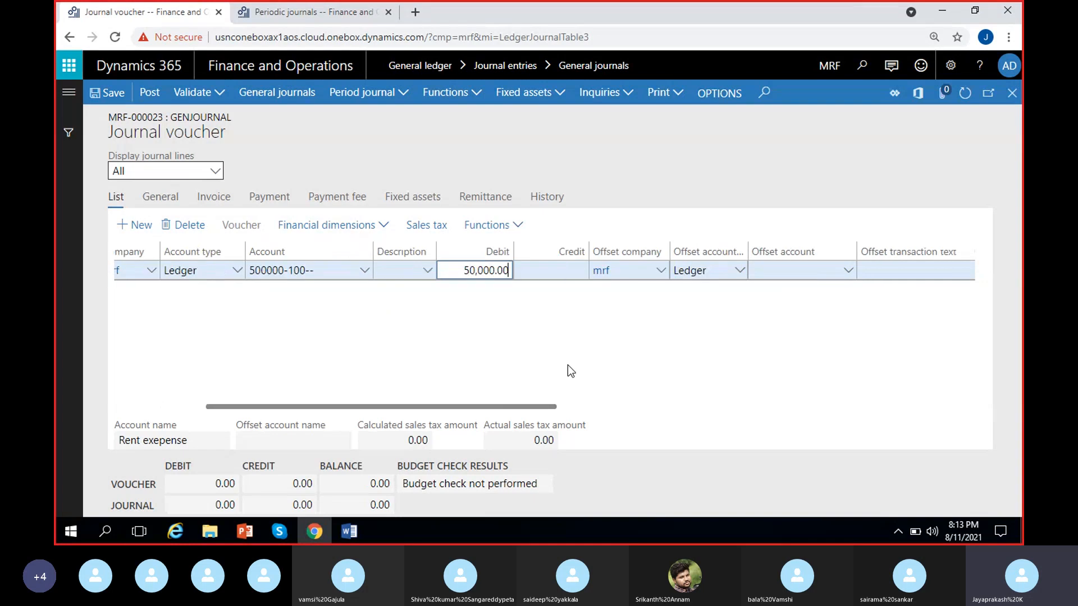
pyautogui.press('Tab')
pyautogui.press('Tab')
pyautogui.press('Tab')
pyautogui.press('Tab')
pyautogui.click(638, 274)
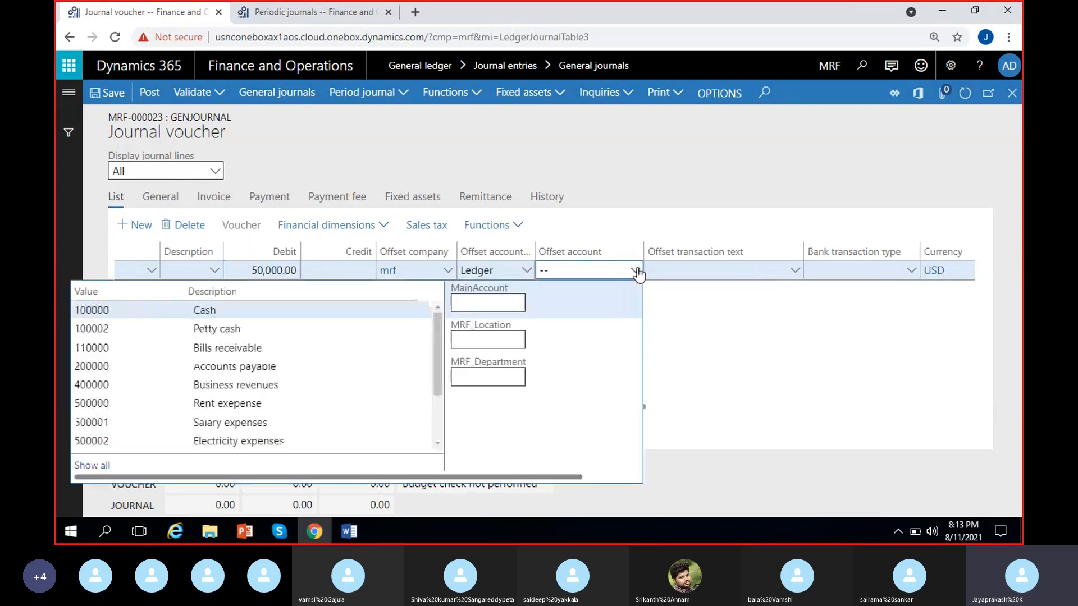
pyautogui.write('cash-')
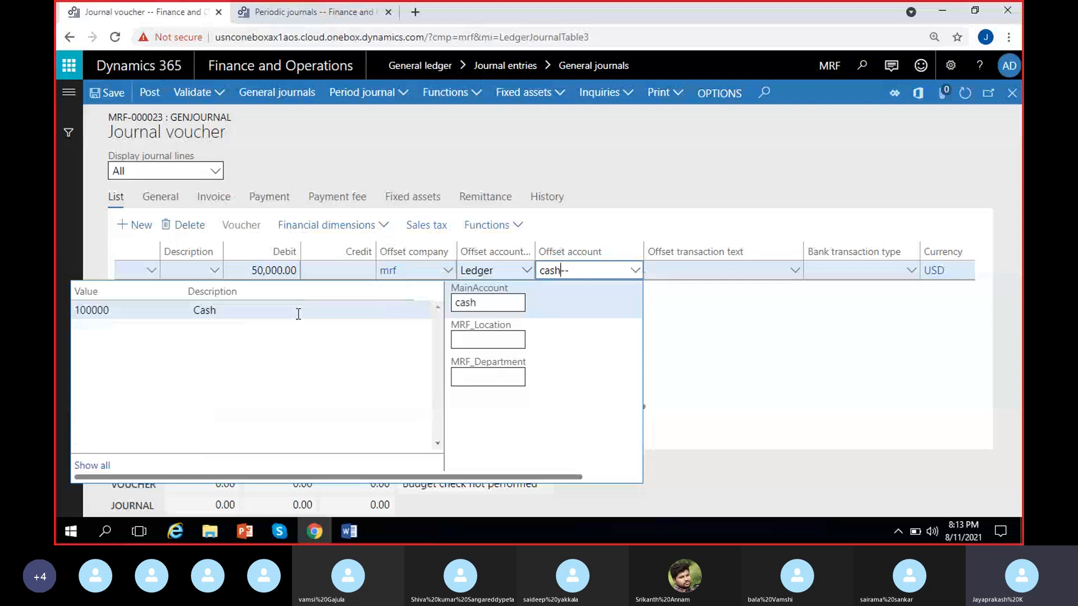
pyautogui.click(381, 366)
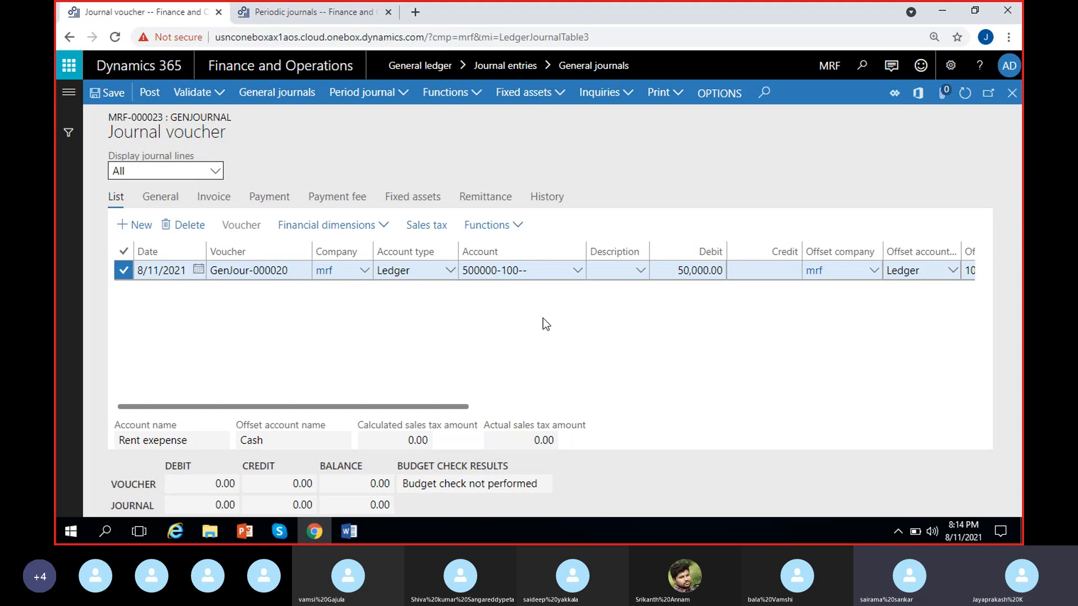
# Step: Save the rent general journal as a periodic journal in the existing Rent-Monthly journal MRF-000017
pyautogui.click(407, 101)
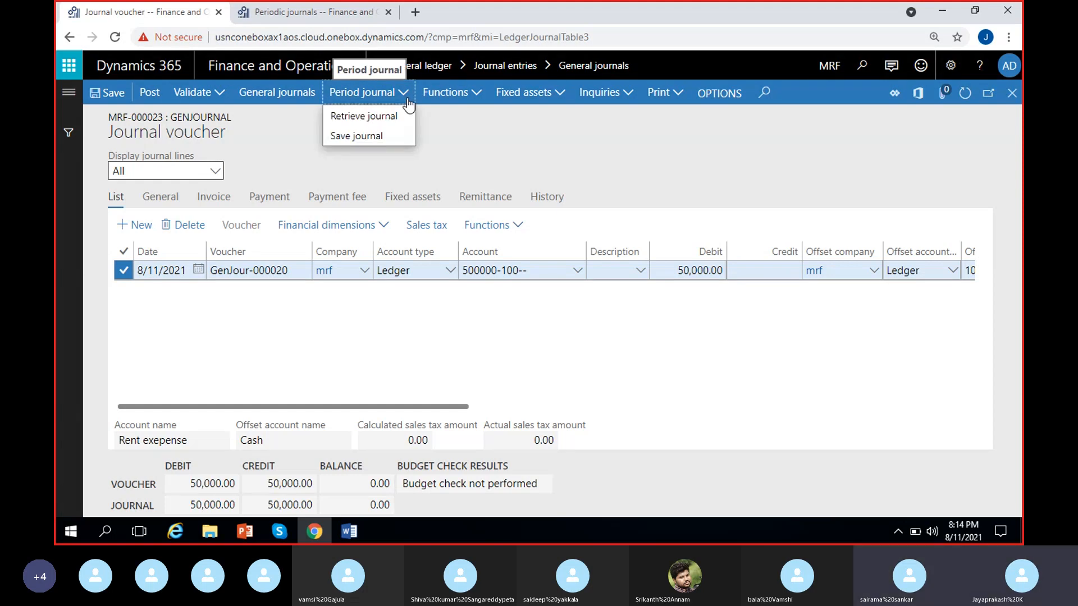
pyautogui.click(383, 137)
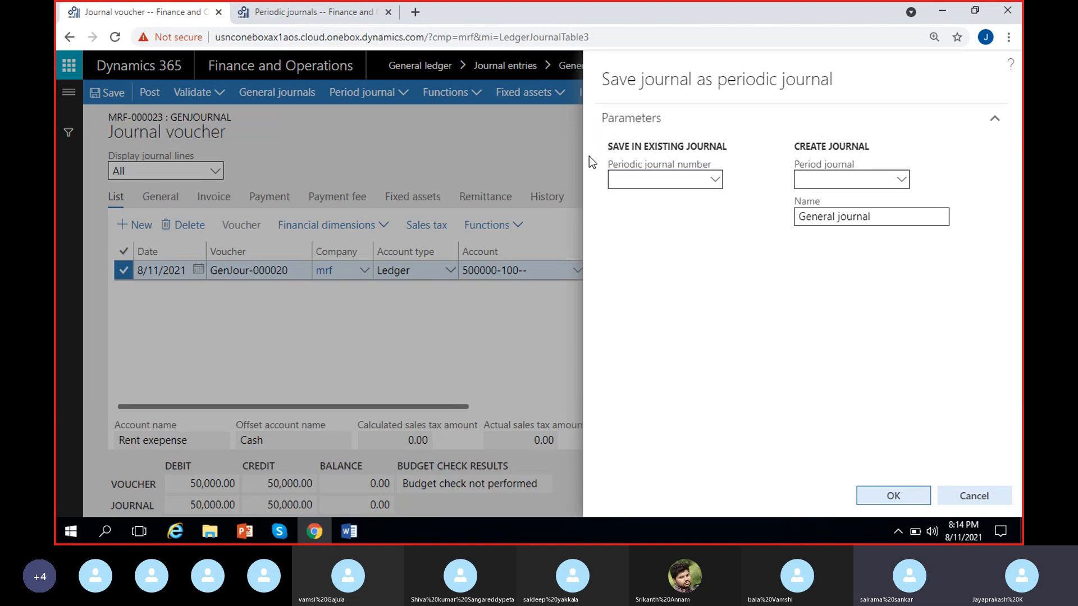
pyautogui.click(715, 180)
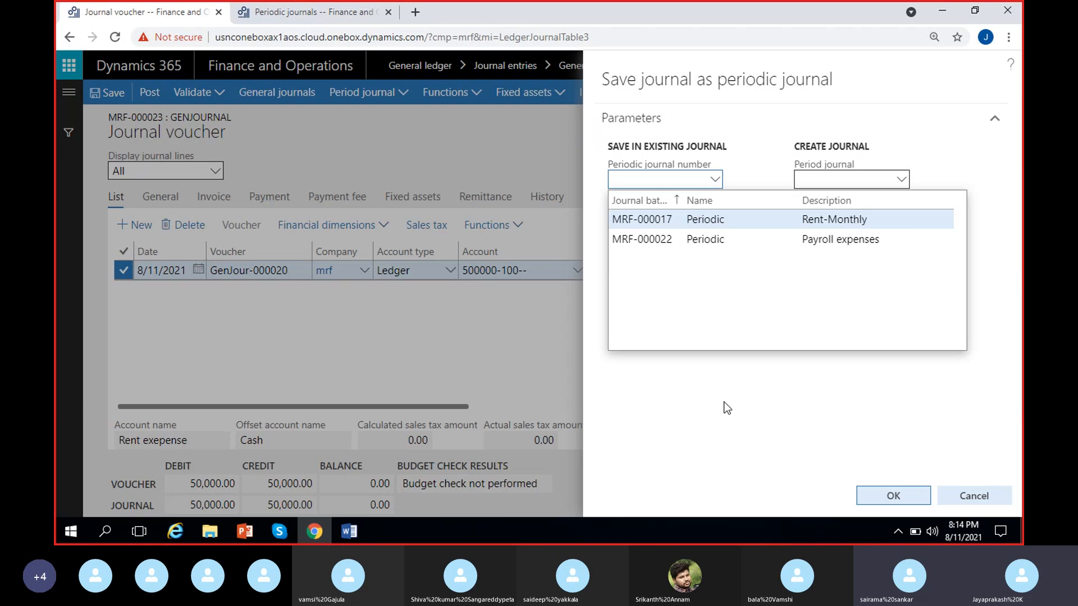
pyautogui.click(754, 220)
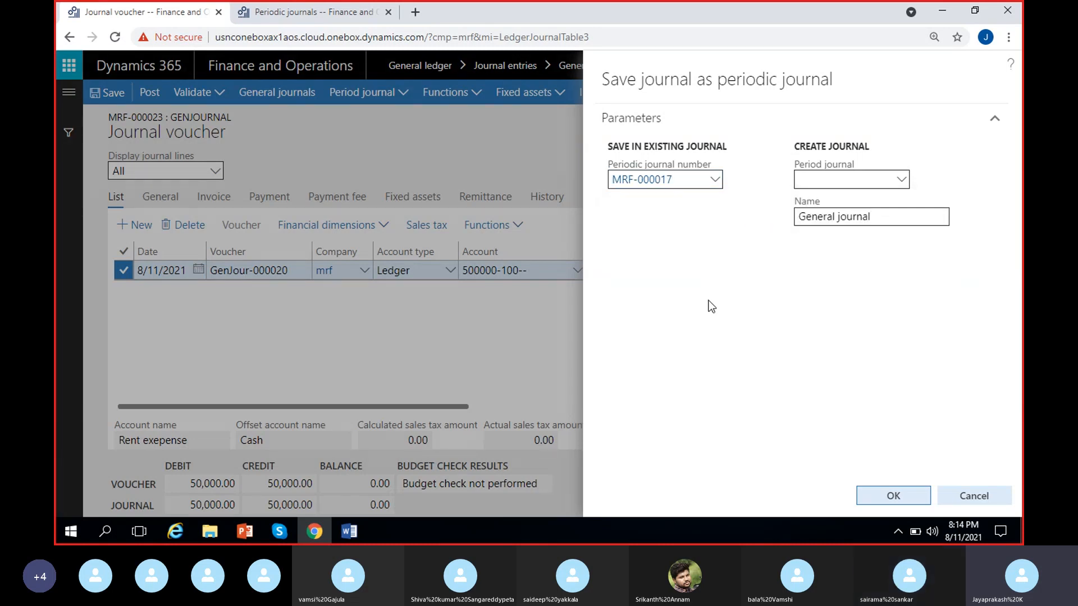
pyautogui.click(891, 494)
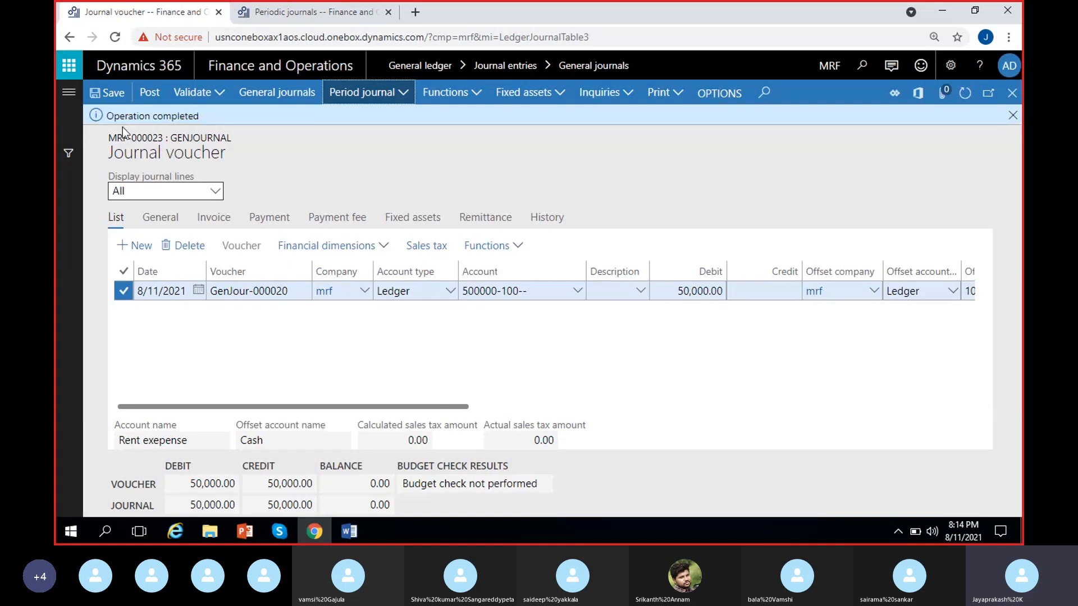
pyautogui.moveTo(105, 115); pyautogui.dragTo(201, 115)
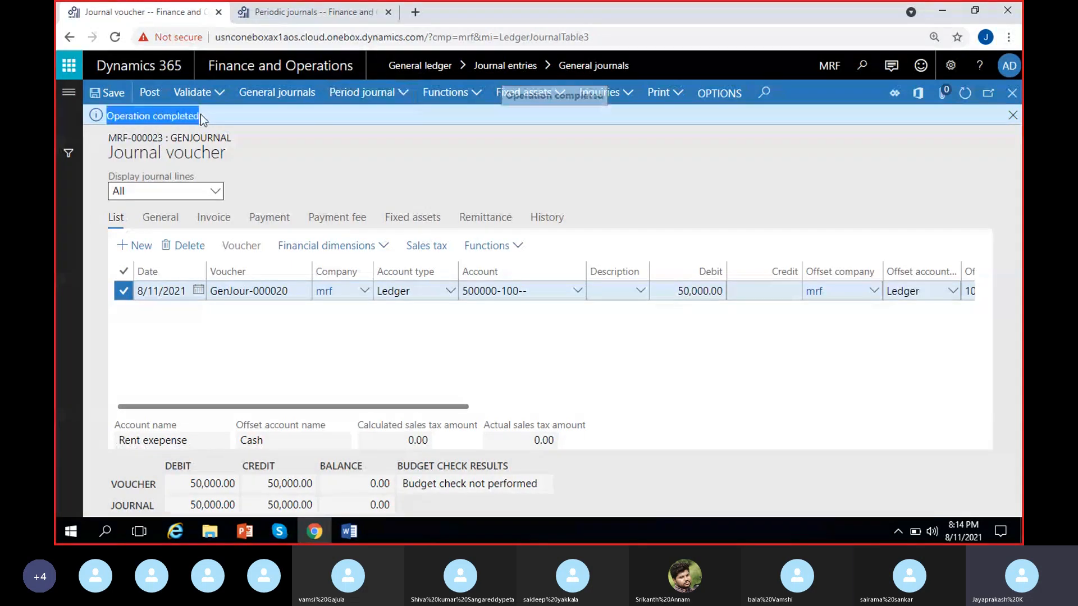
# Step: Switch to the periodic journals list and open the lines of the Rent-Monthly journal MRF-000017
pyautogui.click(313, 12)
pyautogui.click(447, 336)
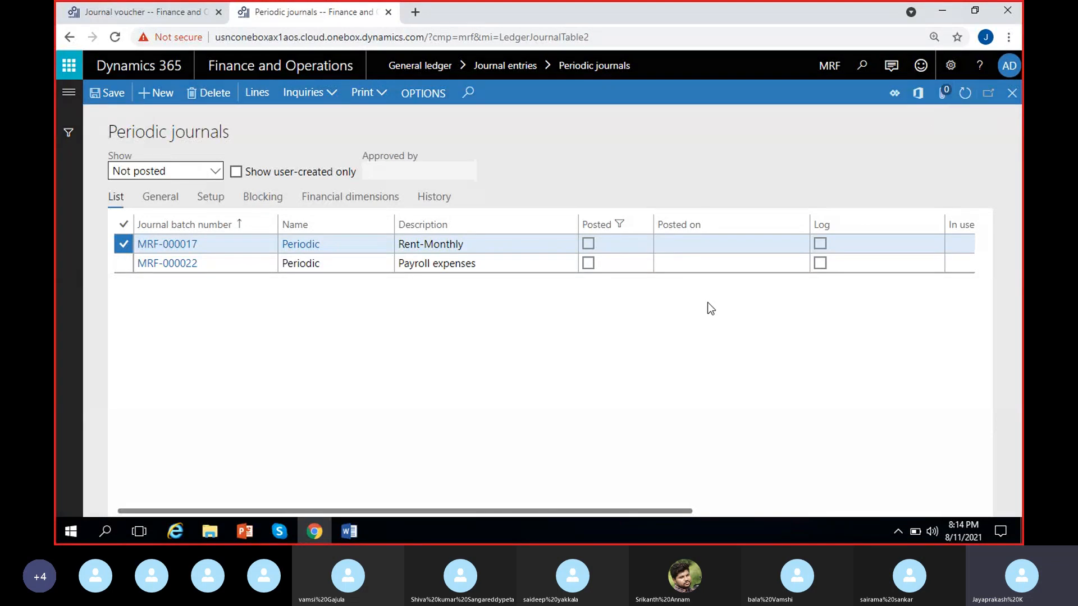
pyautogui.click(516, 245)
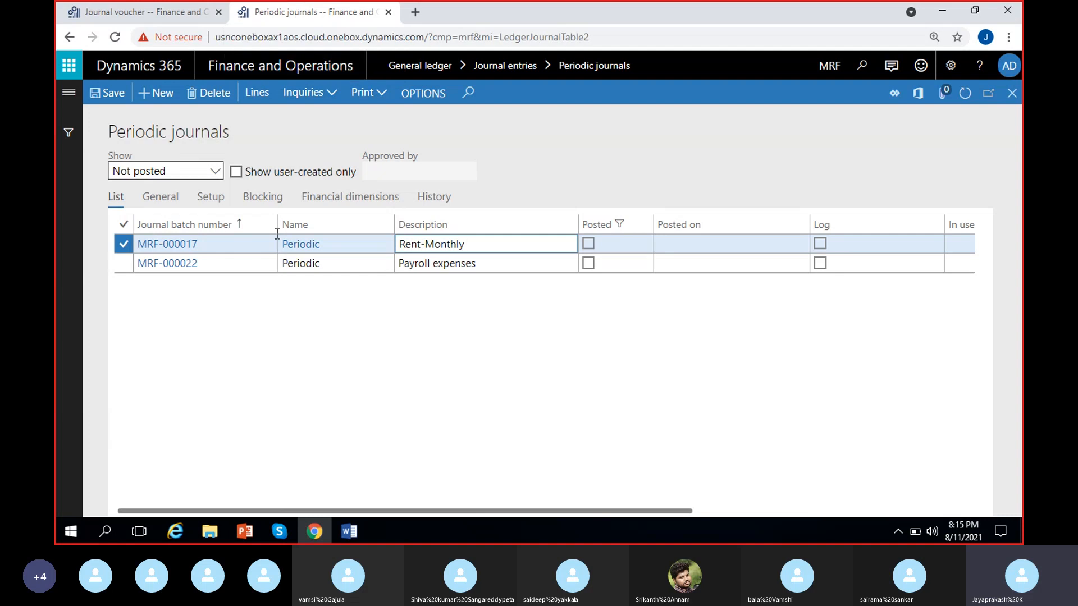
pyautogui.click(258, 94)
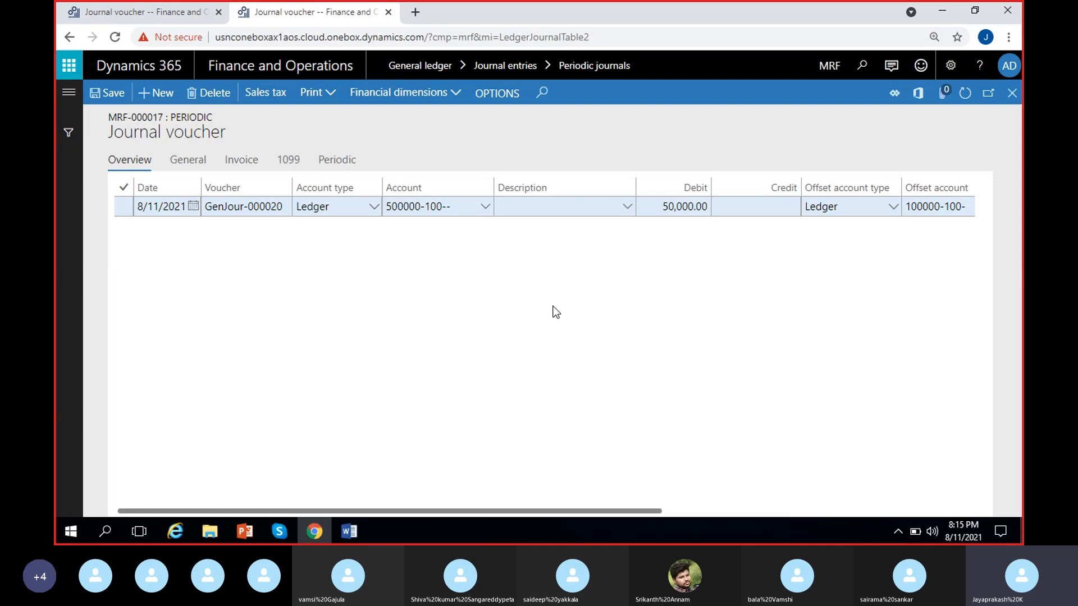
# Step: Set the periodic rent line's recurrence unit to Months and its number of units to 1
pyautogui.hscroll(3, 551, 313)
pyautogui.hscroll(5, 669, 253)
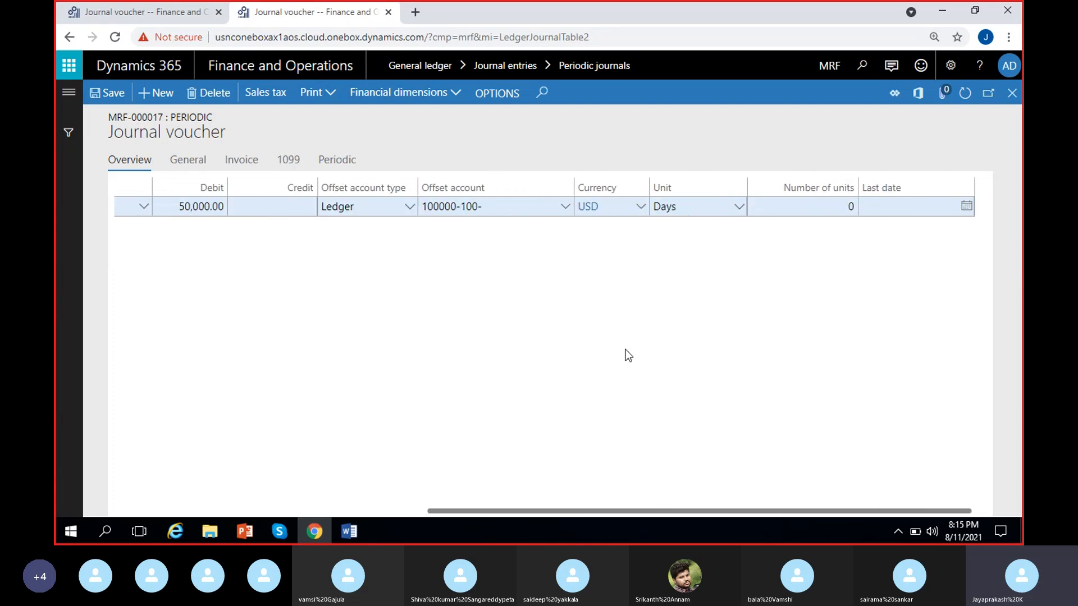
pyautogui.hscroll(-8, 474, 369)
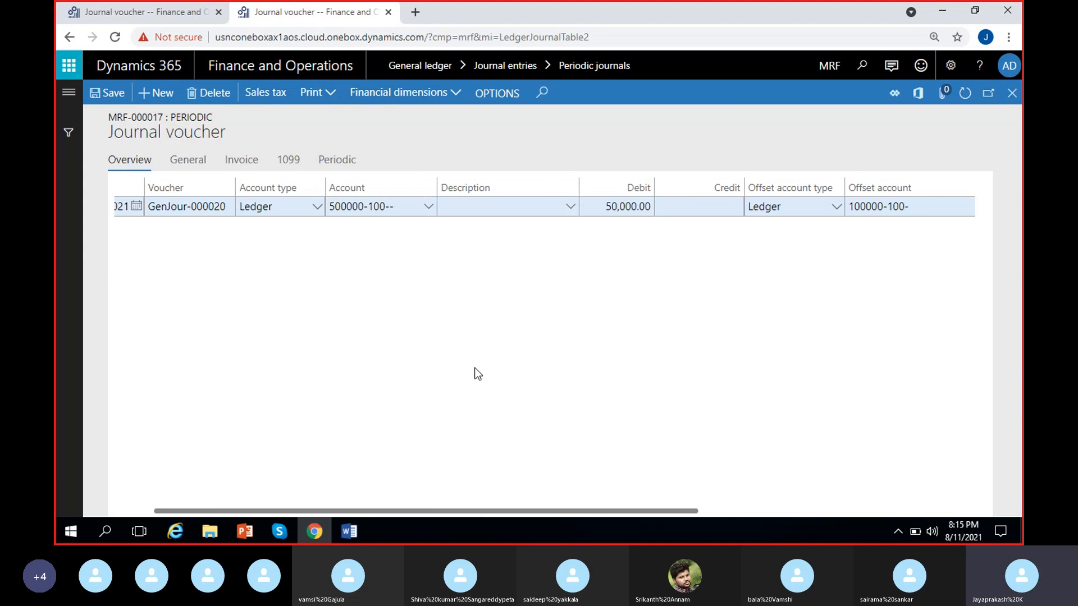
pyautogui.hscroll(5, 777, 260)
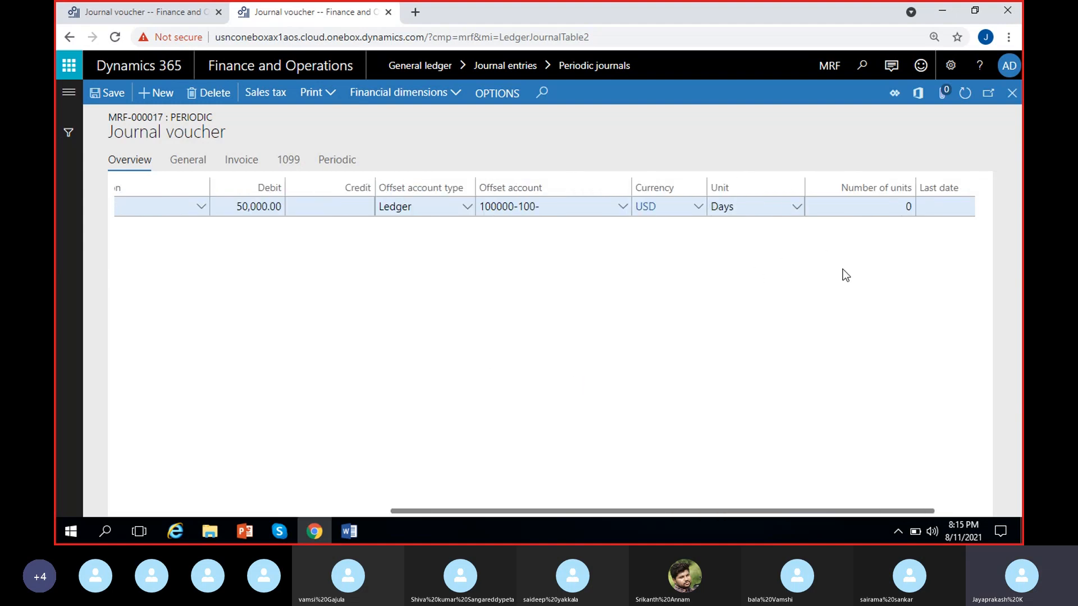
pyautogui.click(796, 207)
pyautogui.click(765, 245)
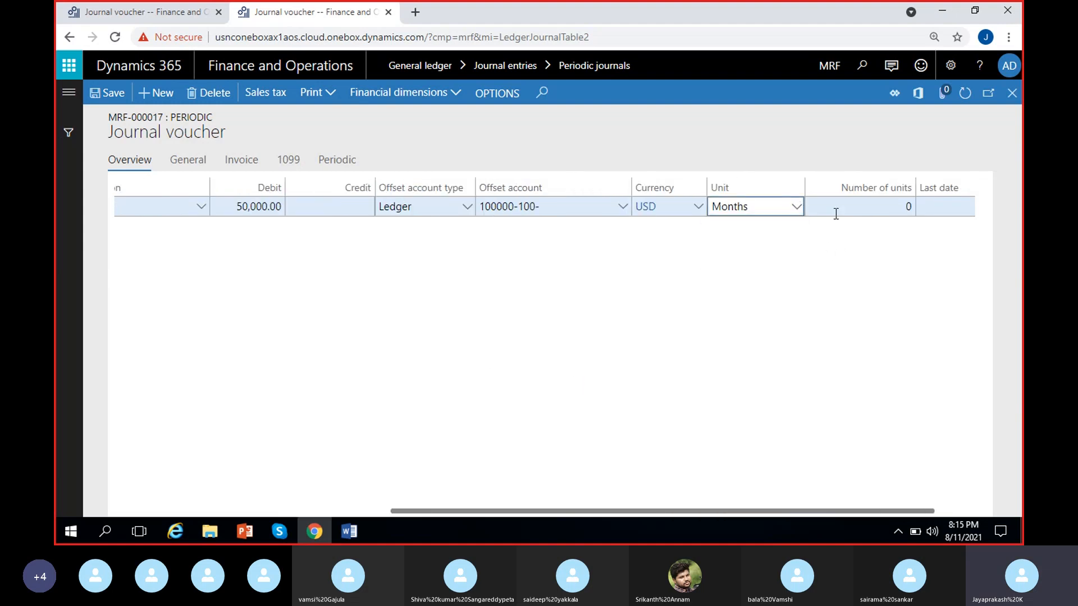
pyautogui.click(836, 214)
pyautogui.write('1')
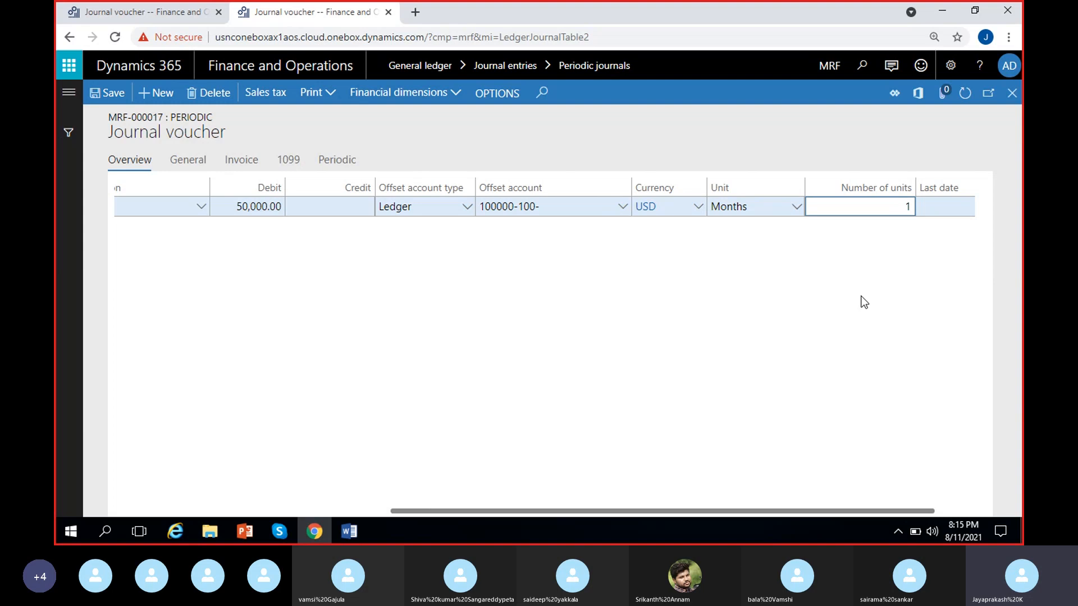
pyautogui.click(811, 383)
pyautogui.hscroll(1, 811, 383)
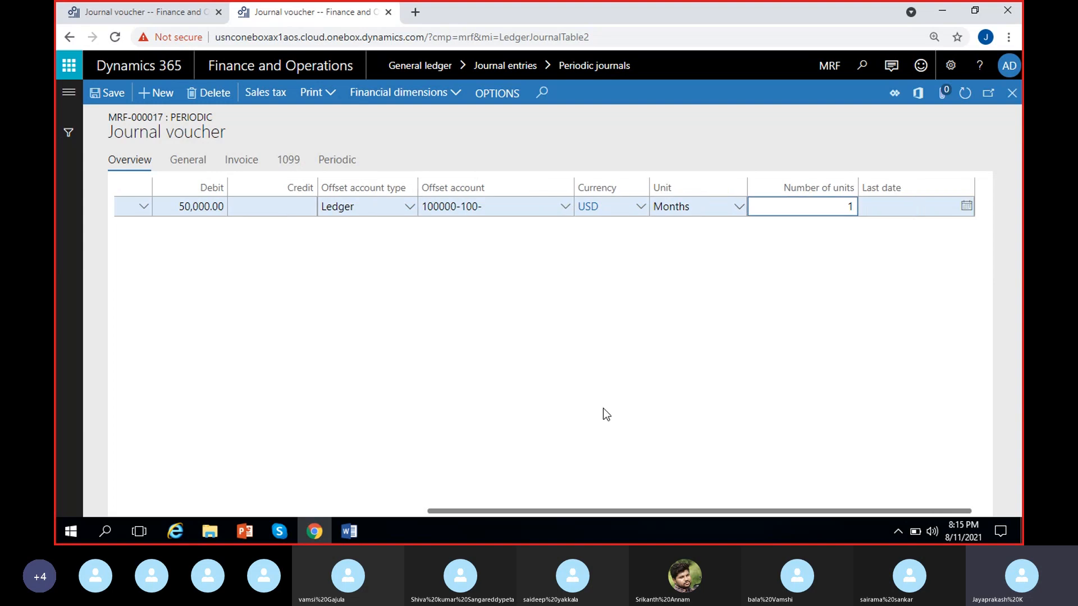
# Step: Set the periodic rent line's date to 9/1/2021 and return to the periodic journals list
pyautogui.hscroll(-8, 603, 410)
pyautogui.click(193, 206)
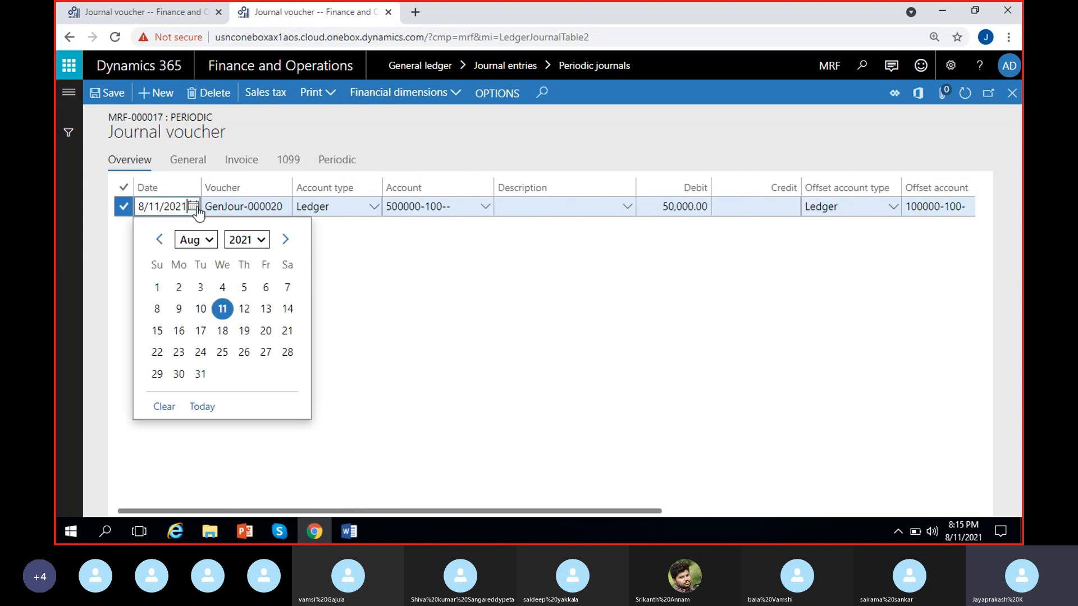
pyautogui.click(157, 288)
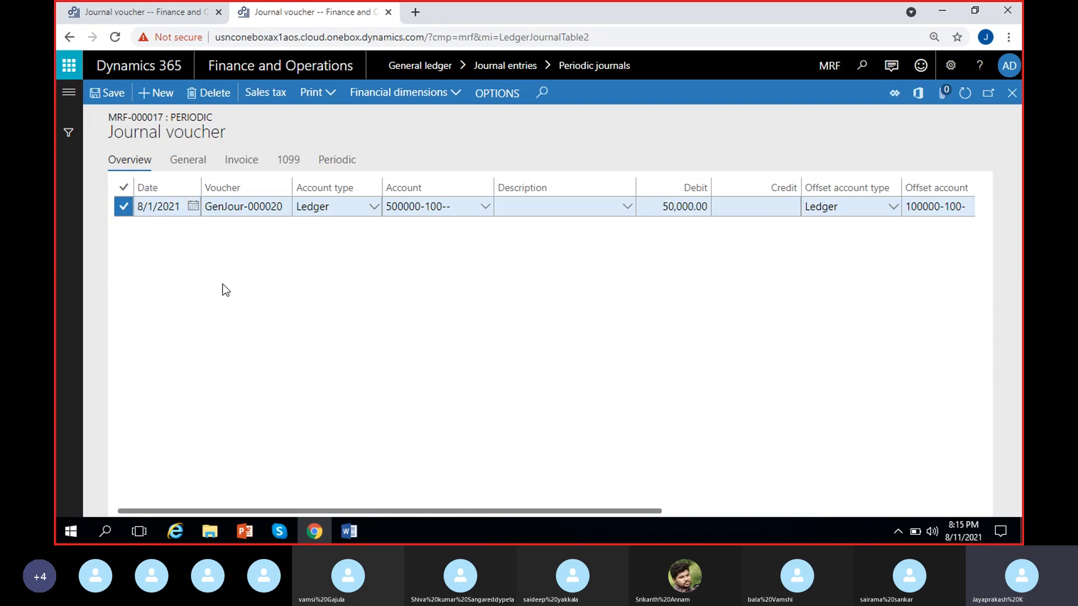
pyautogui.click(193, 206)
pyautogui.click(284, 241)
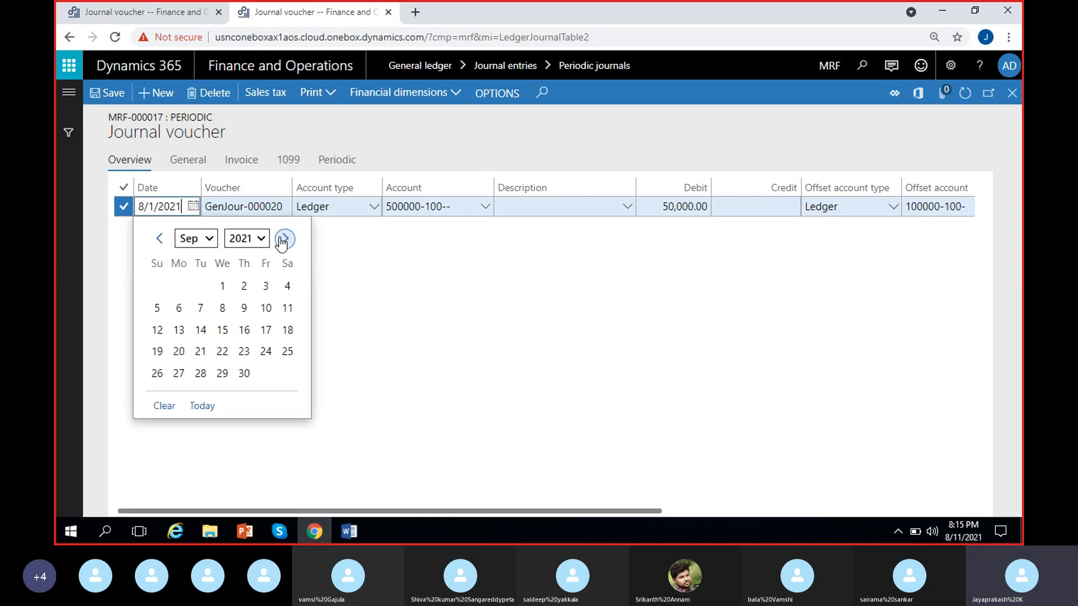
pyautogui.click(220, 285)
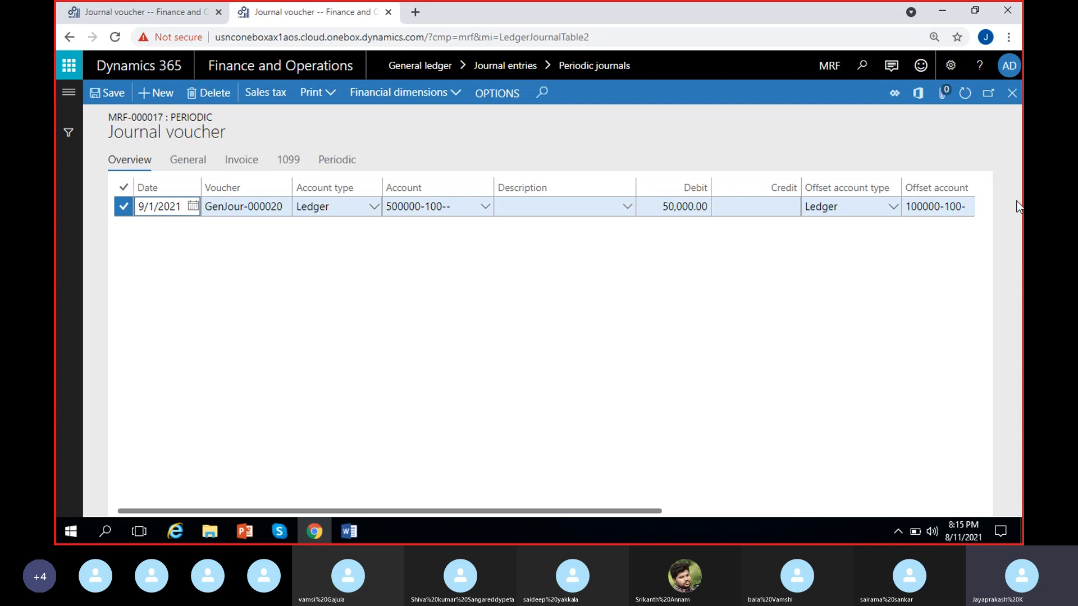
pyautogui.click(1012, 94)
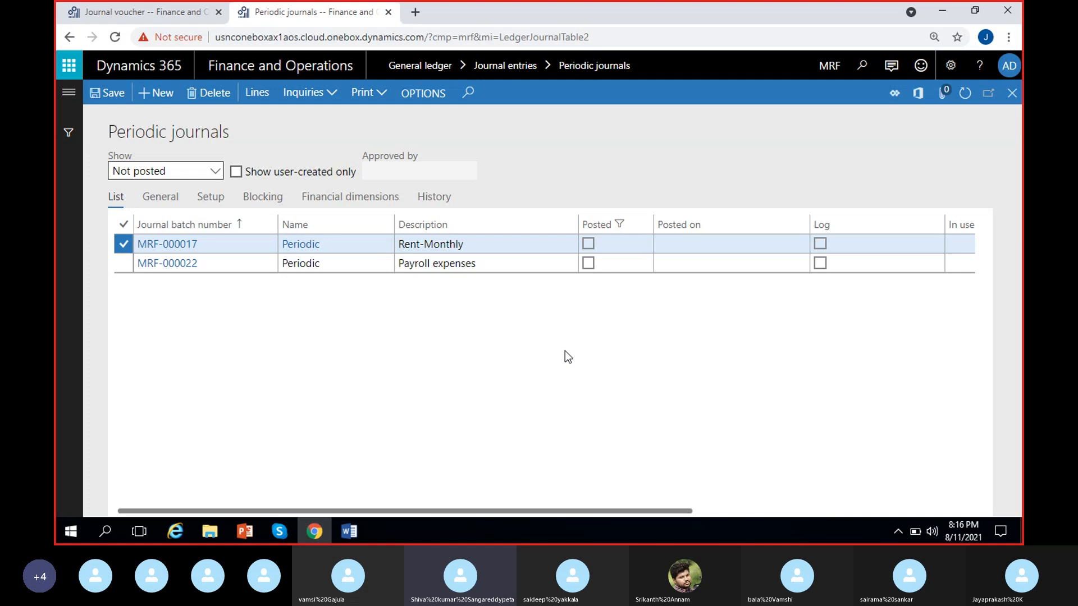
# Step: Reopen the Rent-Monthly journal's lines and compare them with the rent general journal voucher in the other browser tab
pyautogui.click(523, 245)
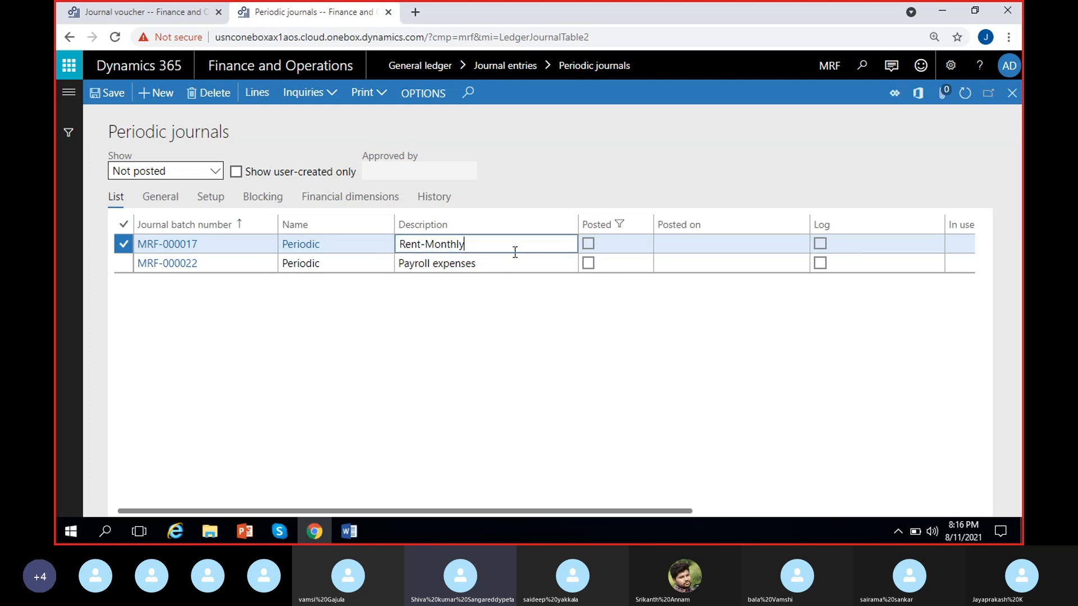
pyautogui.click(257, 97)
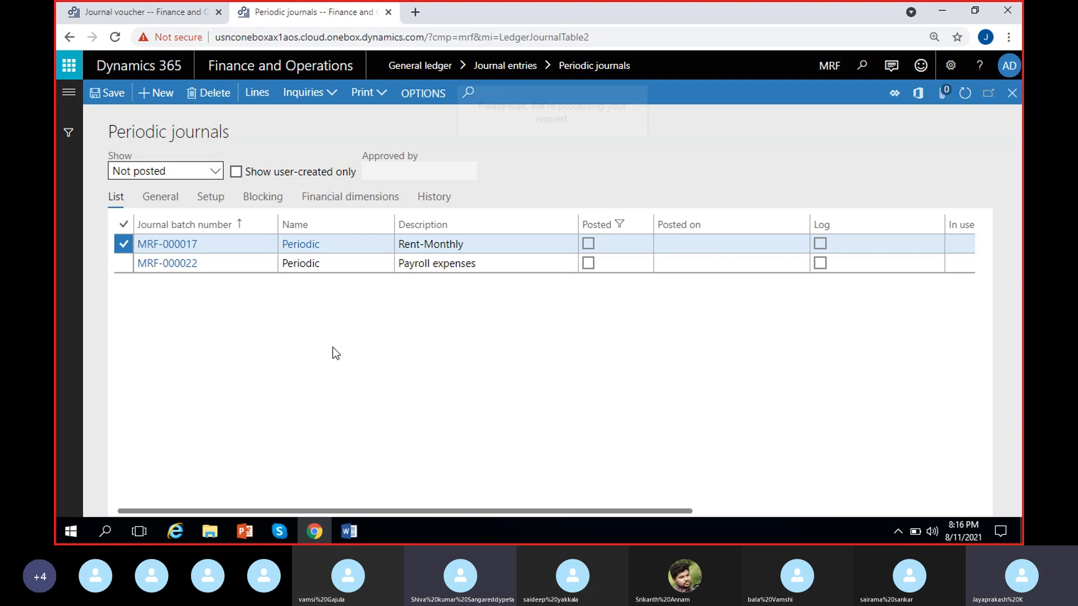
pyautogui.click(156, 13)
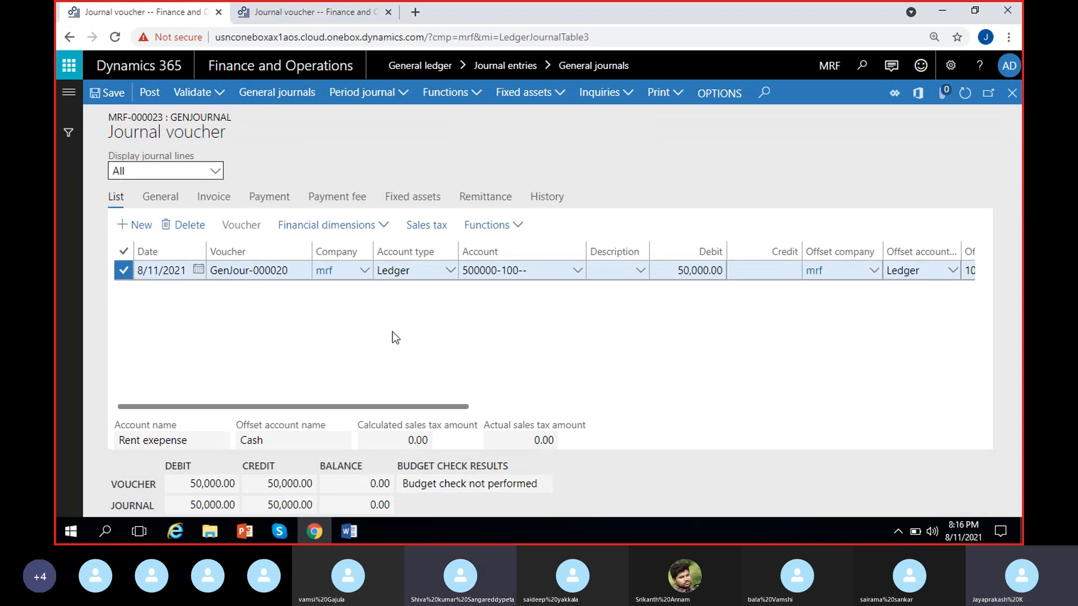
pyautogui.hotkey('ctrl', 'Tab')
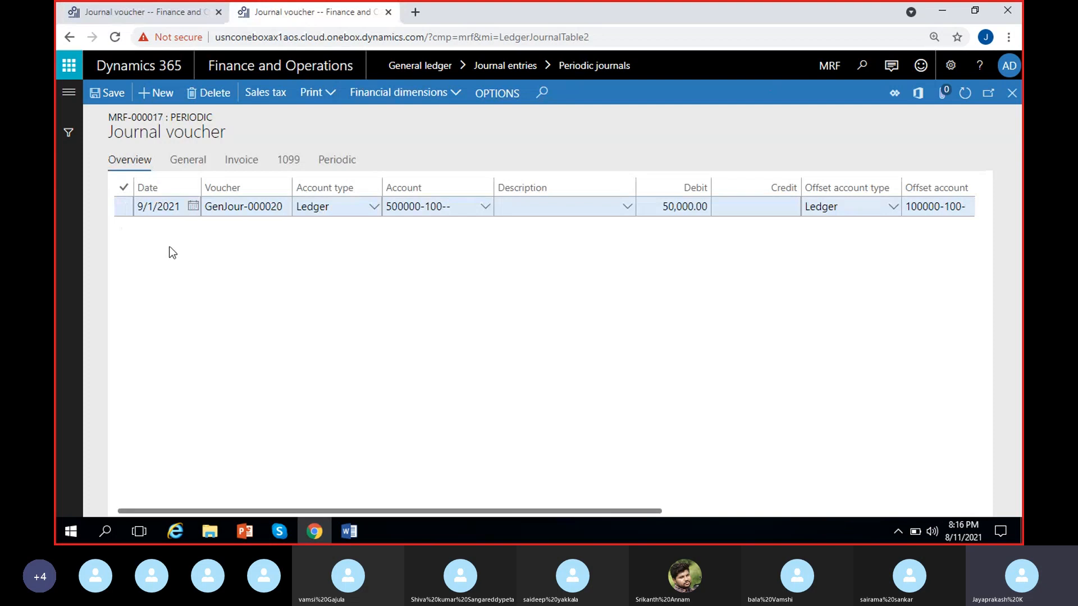
# Step: Set the Rent-Monthly line's date back to 8/1/2021
pyautogui.click(193, 206)
pyautogui.click(159, 239)
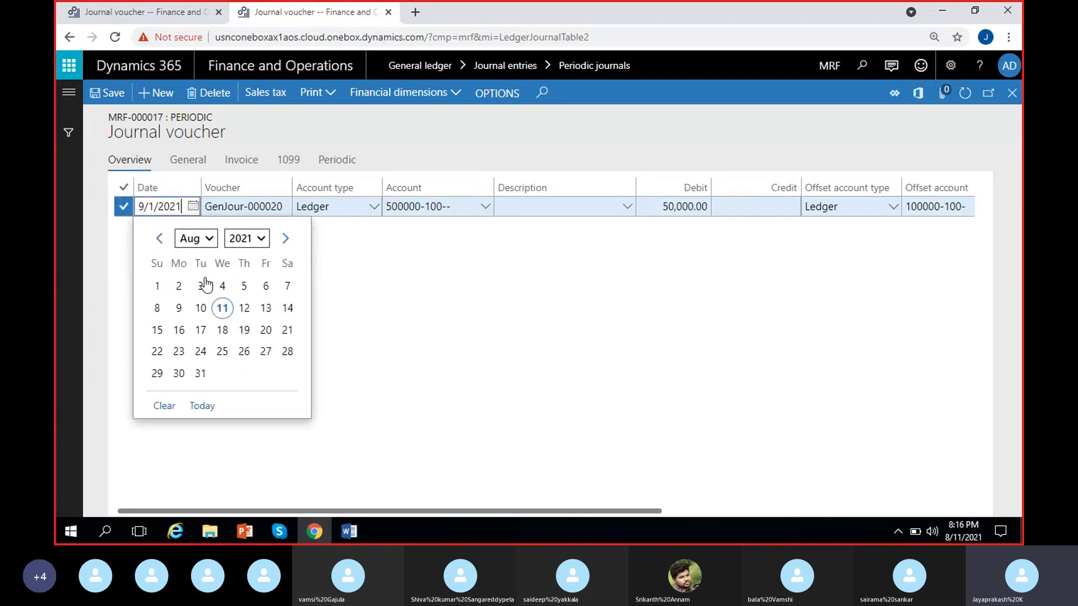
pyautogui.click(157, 285)
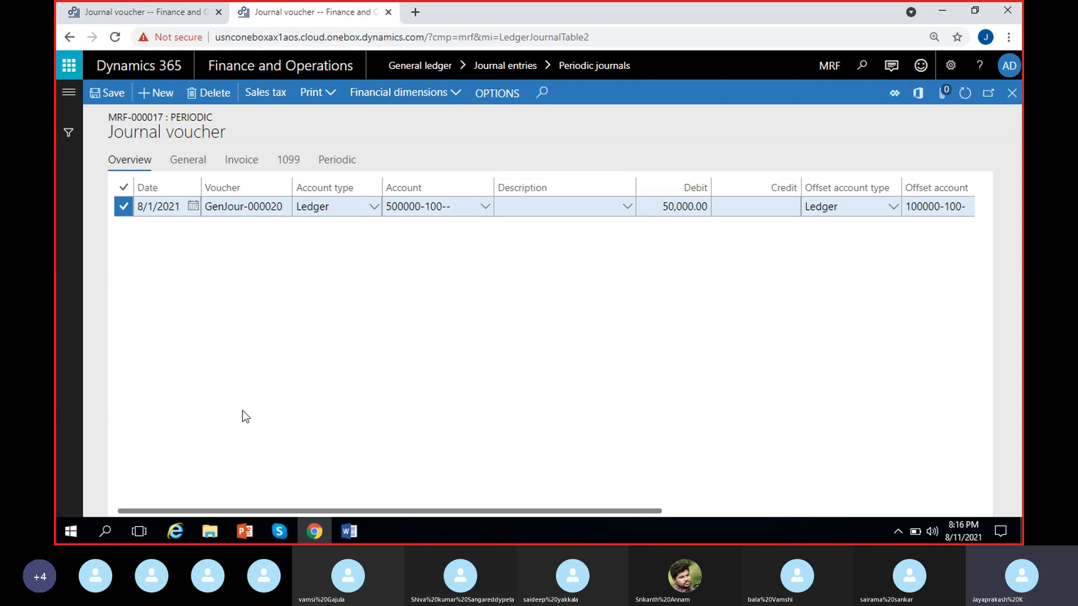
# Step: Advance the Rent-Monthly line's date to 9/1/2021, save it and close the journal lines
pyautogui.click(193, 206)
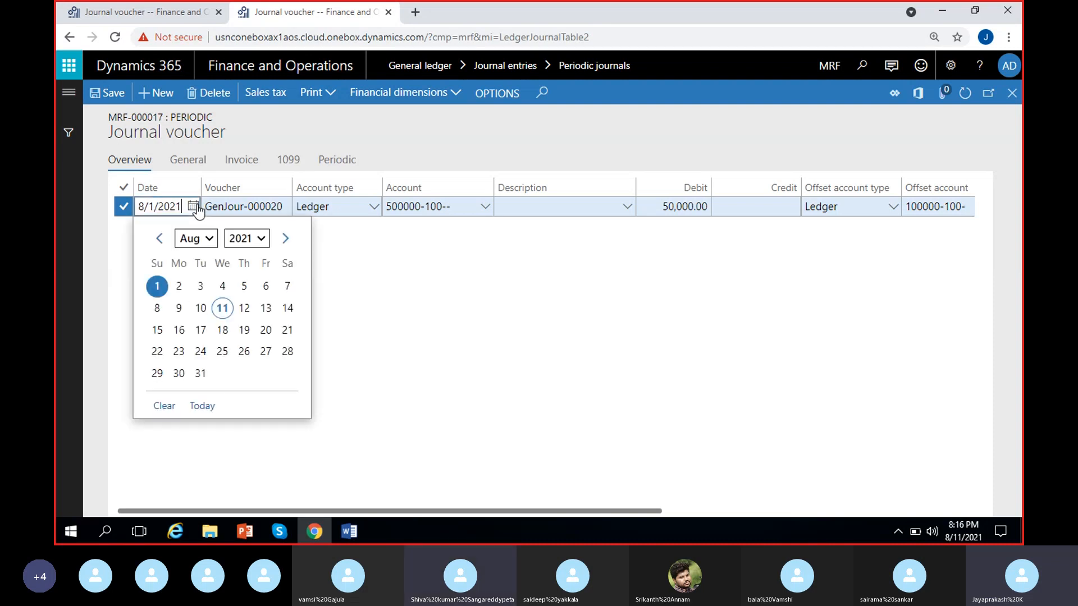
pyautogui.click(285, 238)
pyautogui.click(222, 288)
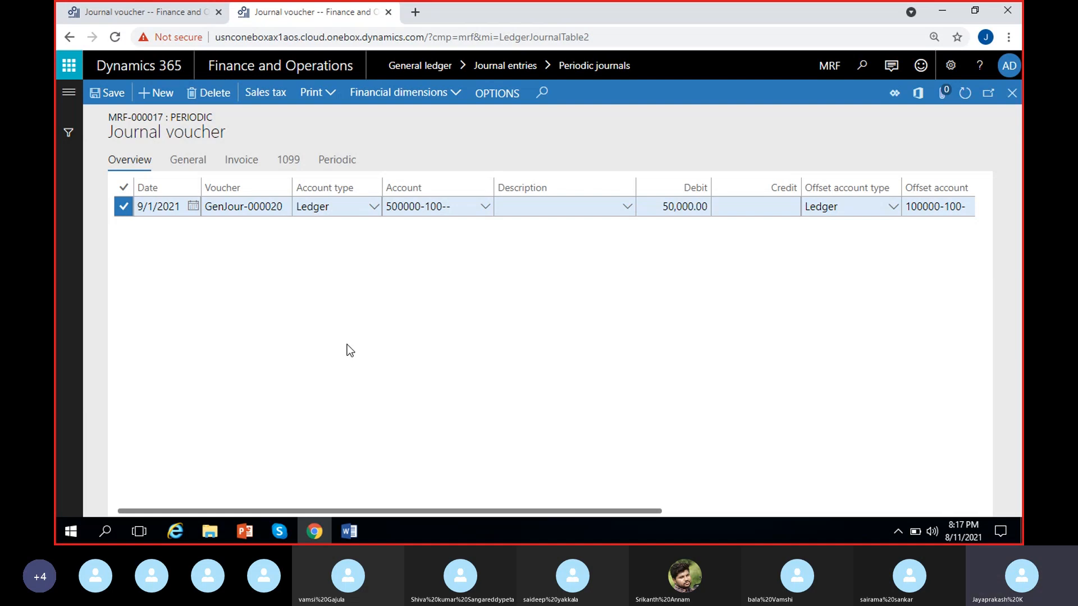
pyautogui.click(101, 90)
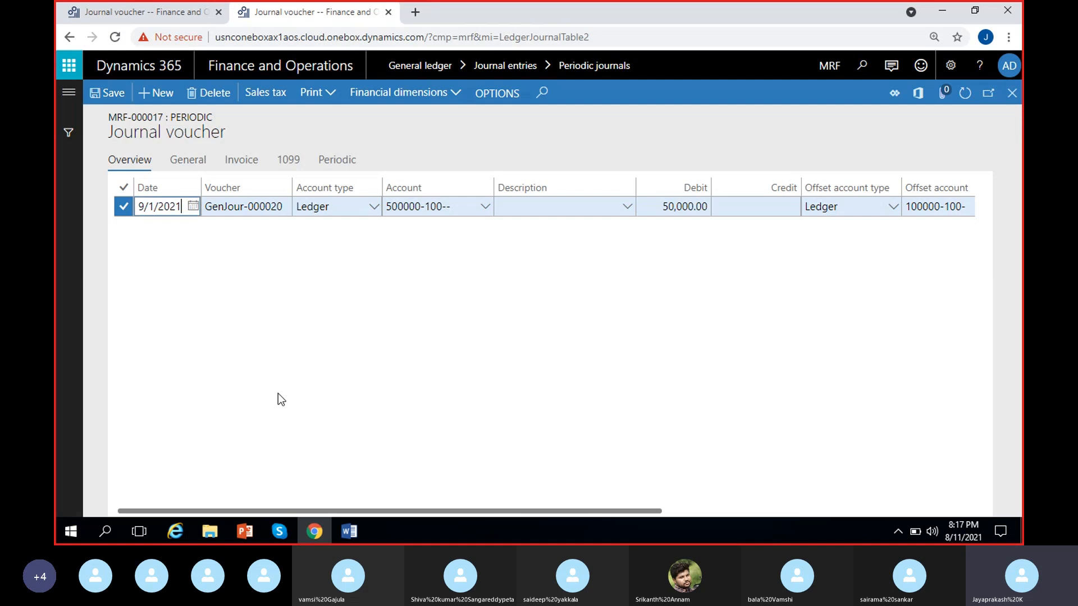
pyautogui.click(1012, 93)
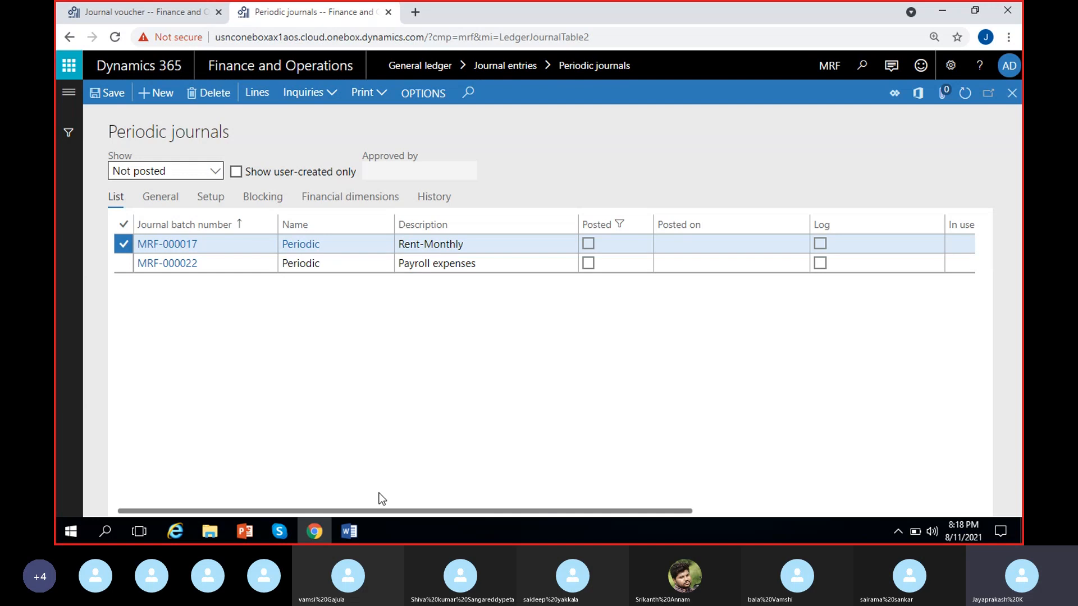
# Step: Switch to the Word notes document and add the heading "Allocations:" below the line "Rent expenses – Monthly"
pyautogui.click(349, 531)
pyautogui.scroll(-4, 517, 397)
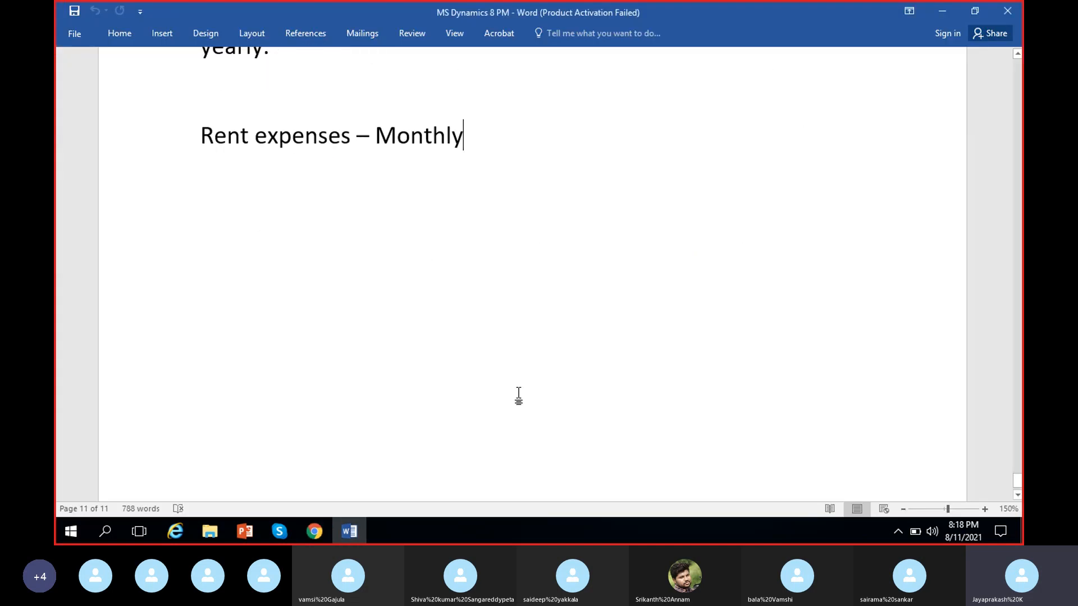
pyautogui.scroll(-1, 518, 396)
pyautogui.press('Return')
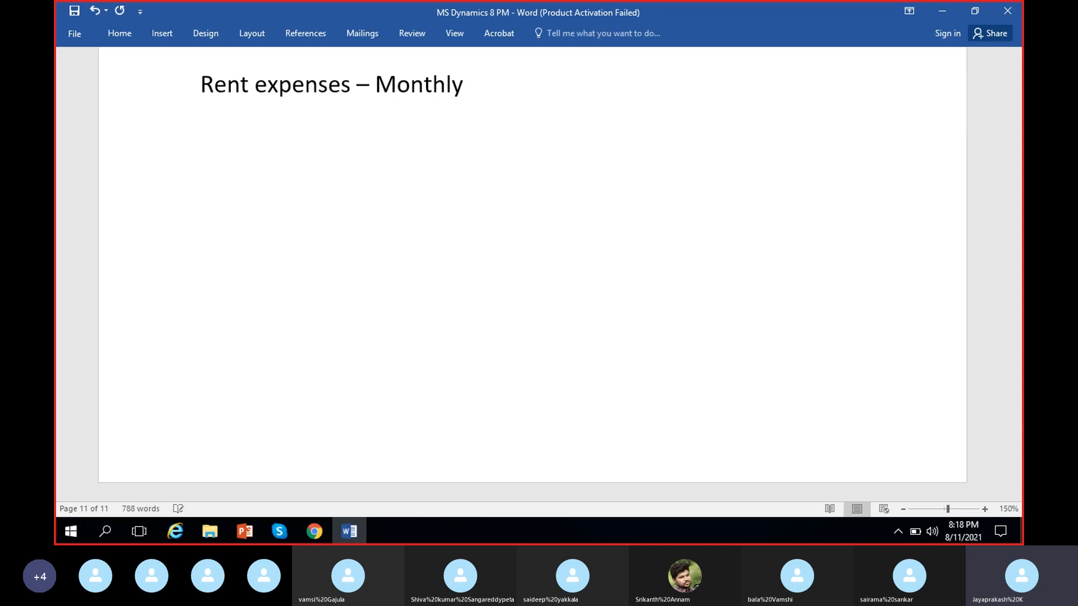
pyautogui.write('Allocation')
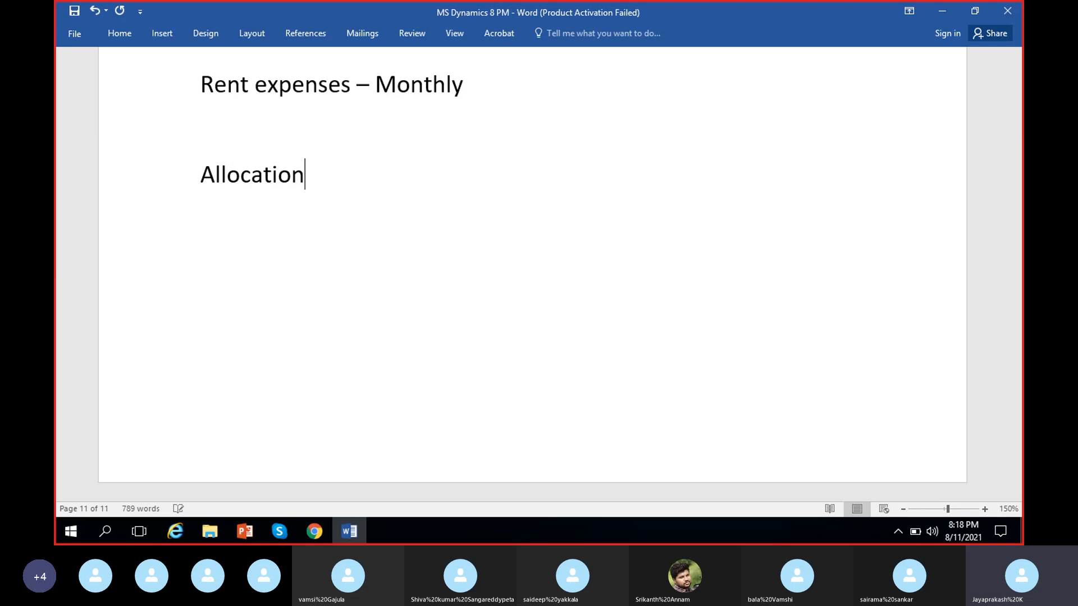
pyautogui.write('s:')
pyautogui.scroll(2, 310, 276)
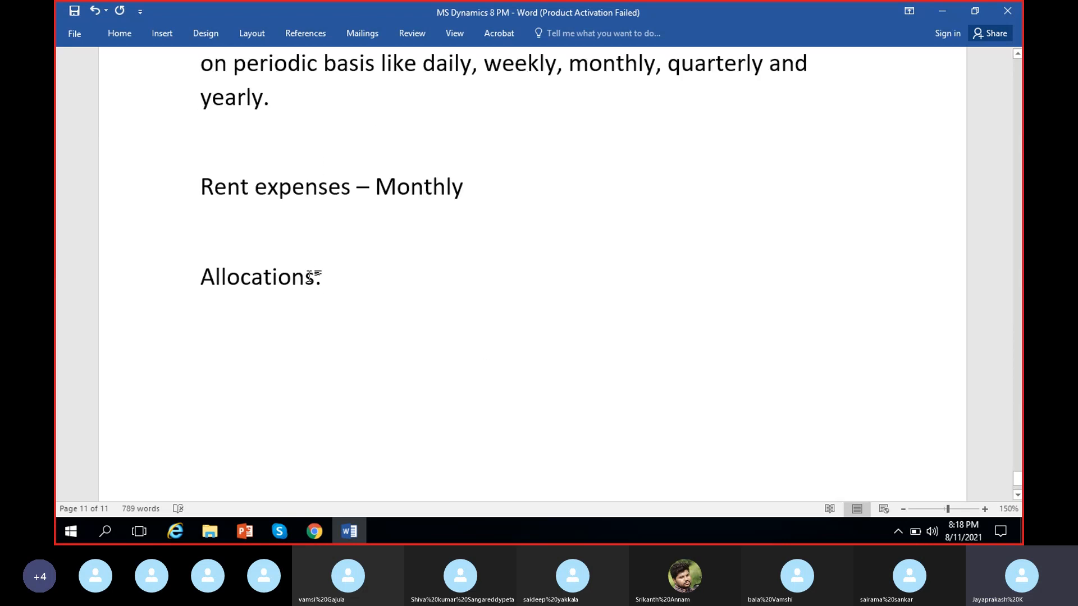
pyautogui.scroll(-2, 310, 277)
pyautogui.moveTo(310, 175); pyautogui.dragTo(212, 202)
pyautogui.click(450, 268)
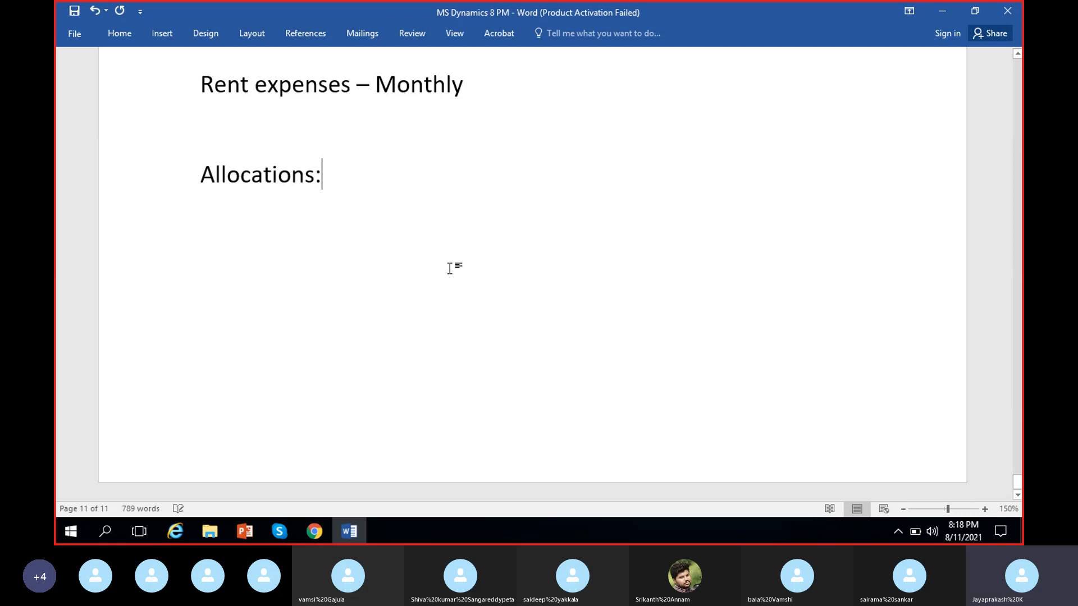
# Step: Open the Word document "Course contect- AX Functional" from the Documents folder and review its Accrual schemes and Ledger Allocations topics
pyautogui.moveTo(335, 180); pyautogui.dragTo(197, 174)
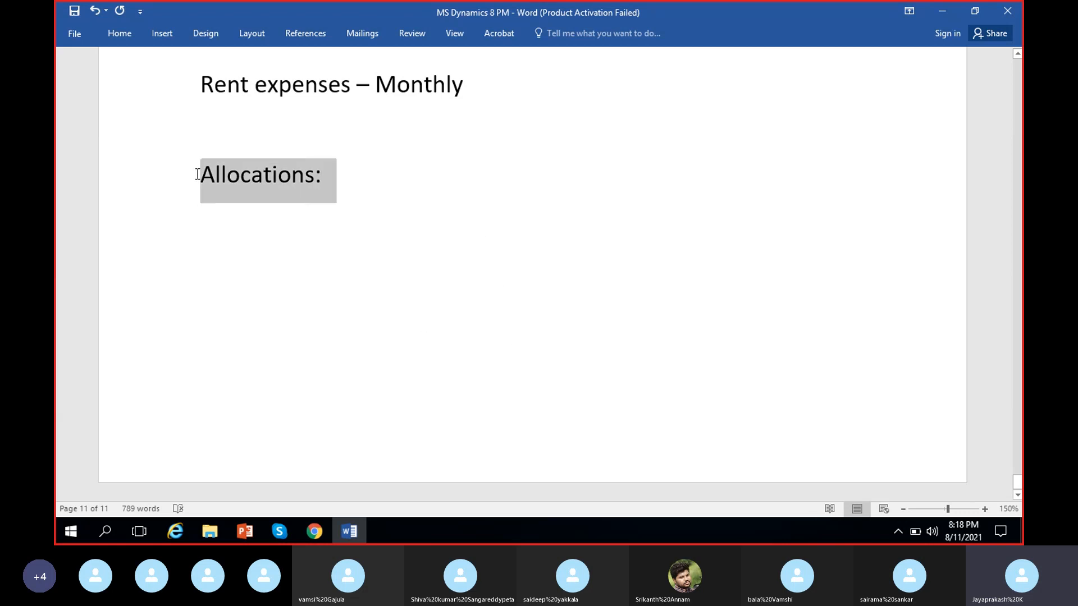
pyautogui.click(212, 532)
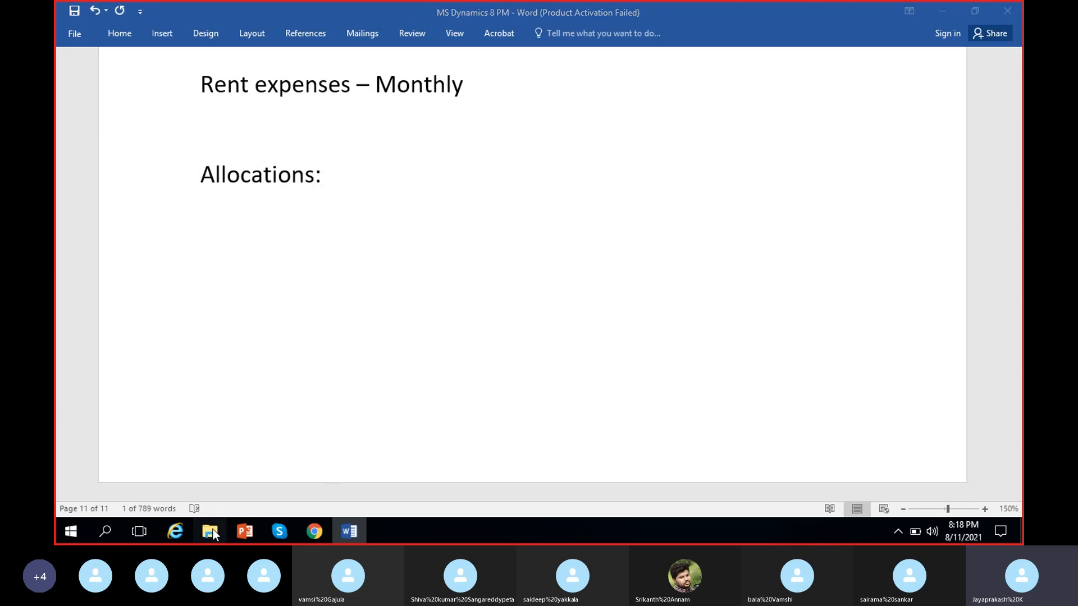
pyautogui.doubleClick(268, 186)
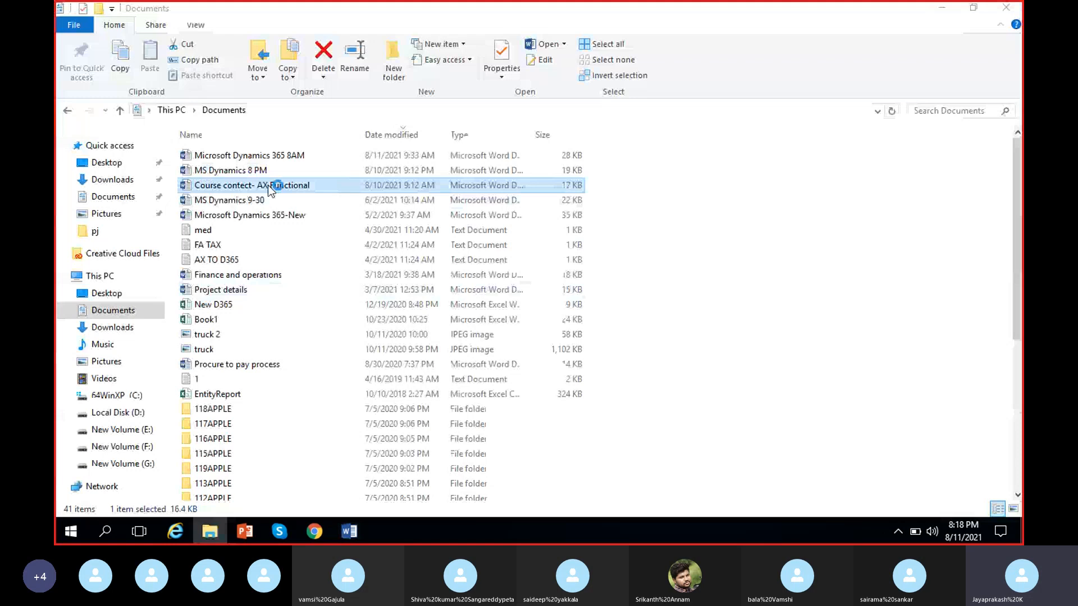
pyautogui.scroll(-5, 383, 358)
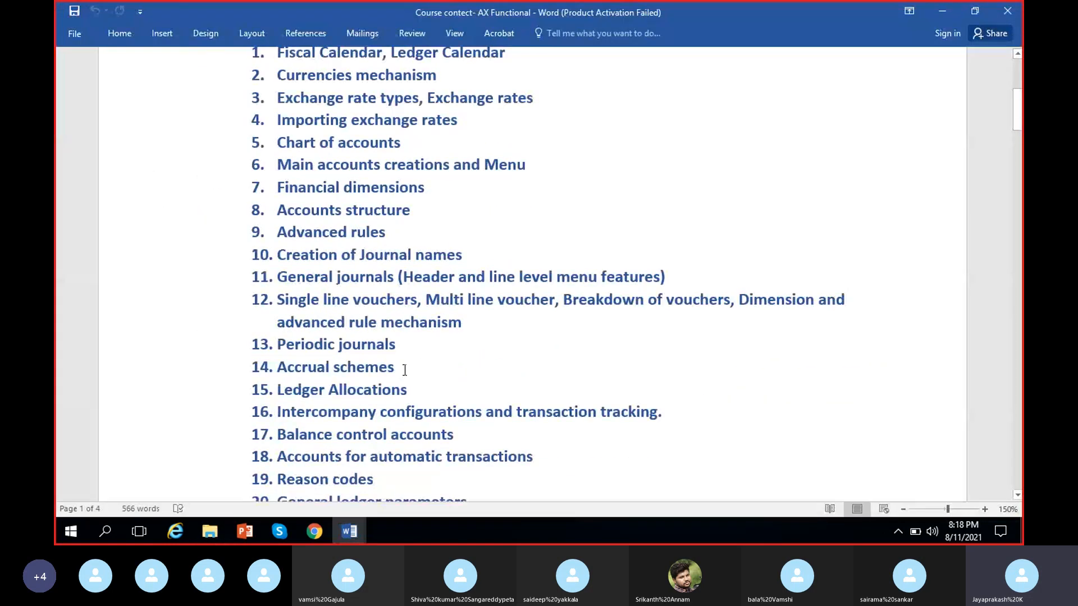
pyautogui.moveTo(404, 370); pyautogui.dragTo(294, 367)
pyautogui.click(326, 371)
pyautogui.moveTo(416, 389); pyautogui.dragTo(296, 388)
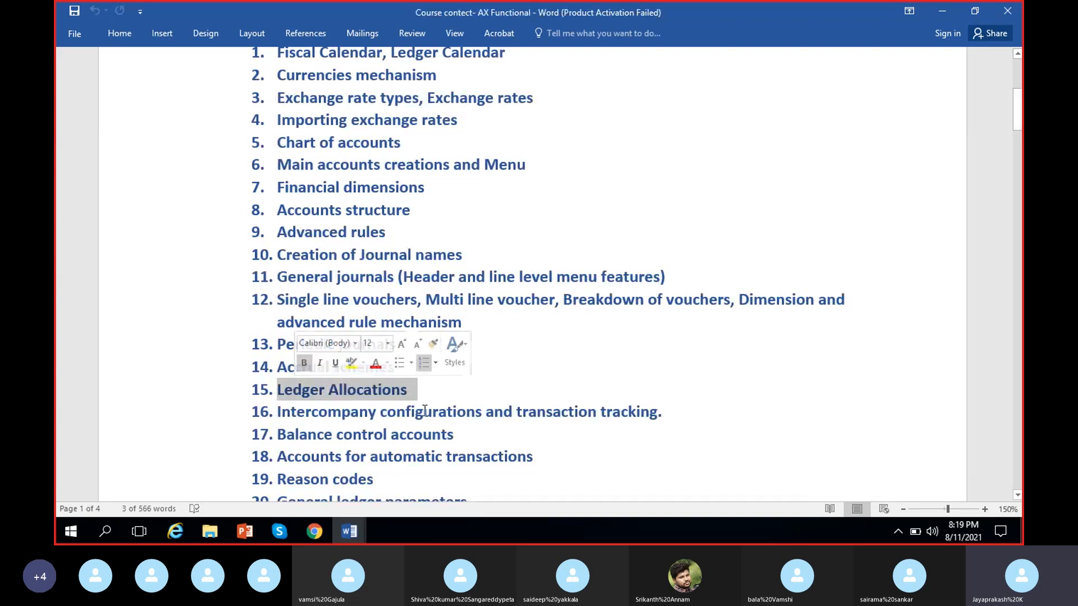
pyautogui.click(414, 387)
pyautogui.scroll(-1, 407, 390)
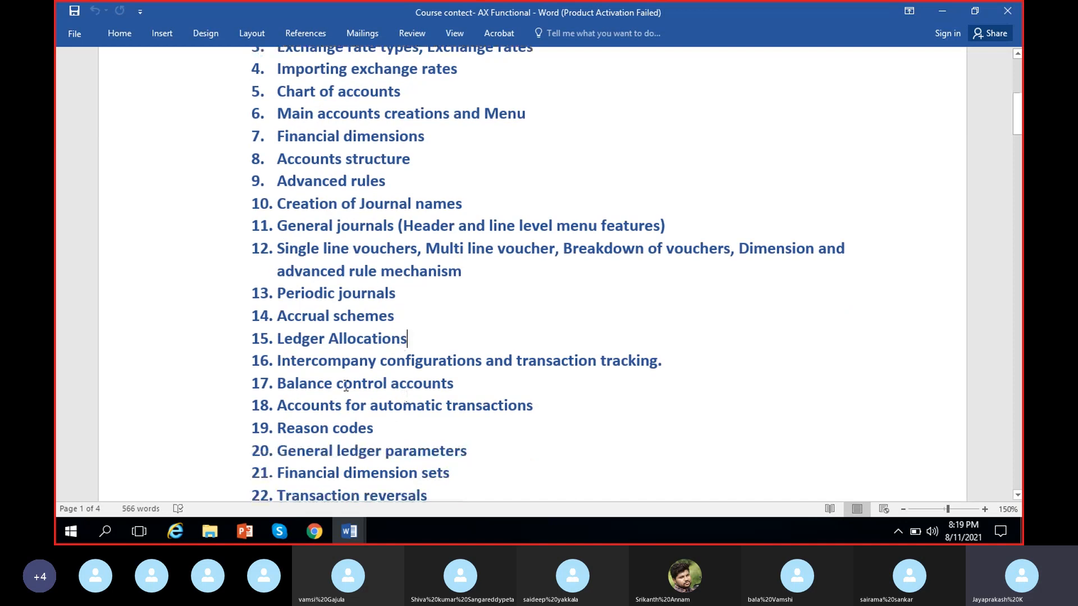
# Step: Return to the "MS Dynamics 8 PM" notes document and change the heading "Allocations:" to "Ledger allocations:"
pyautogui.moveTo(336, 534)
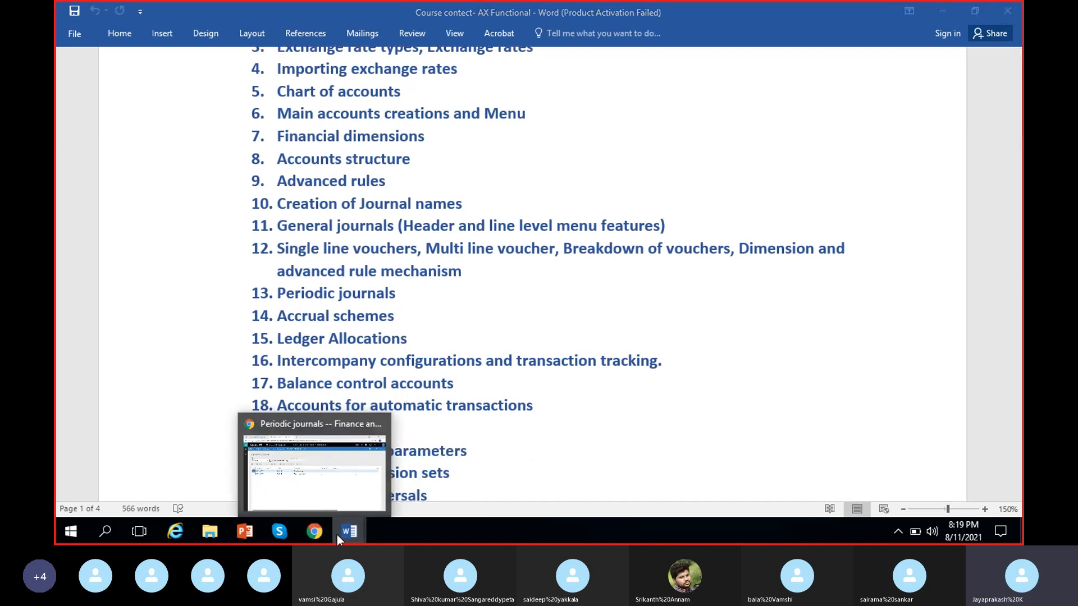
pyautogui.click(299, 500)
pyautogui.click(203, 174)
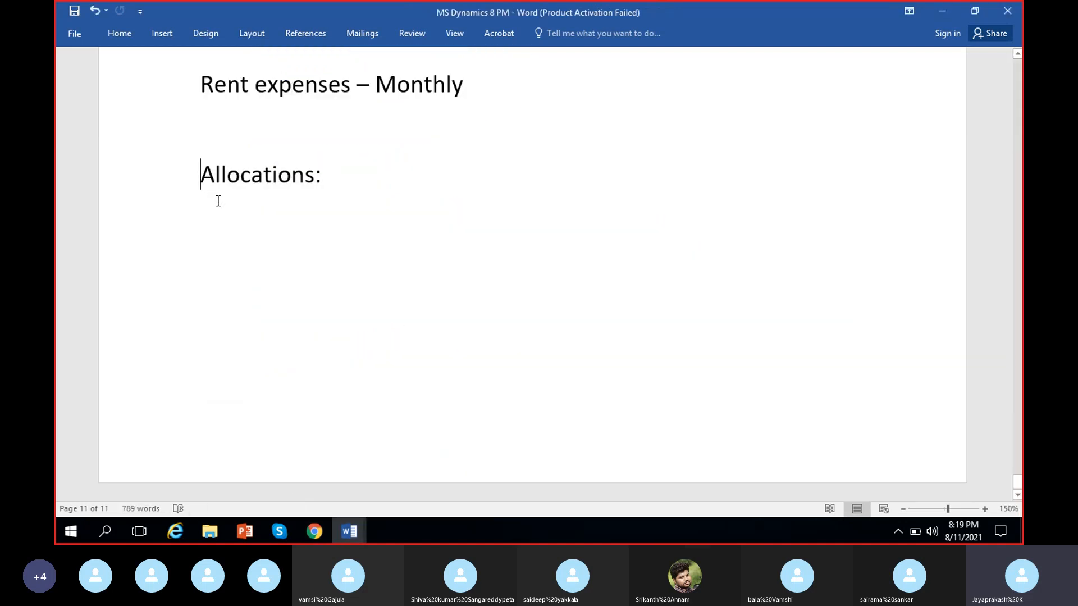
pyautogui.write('Ledger')
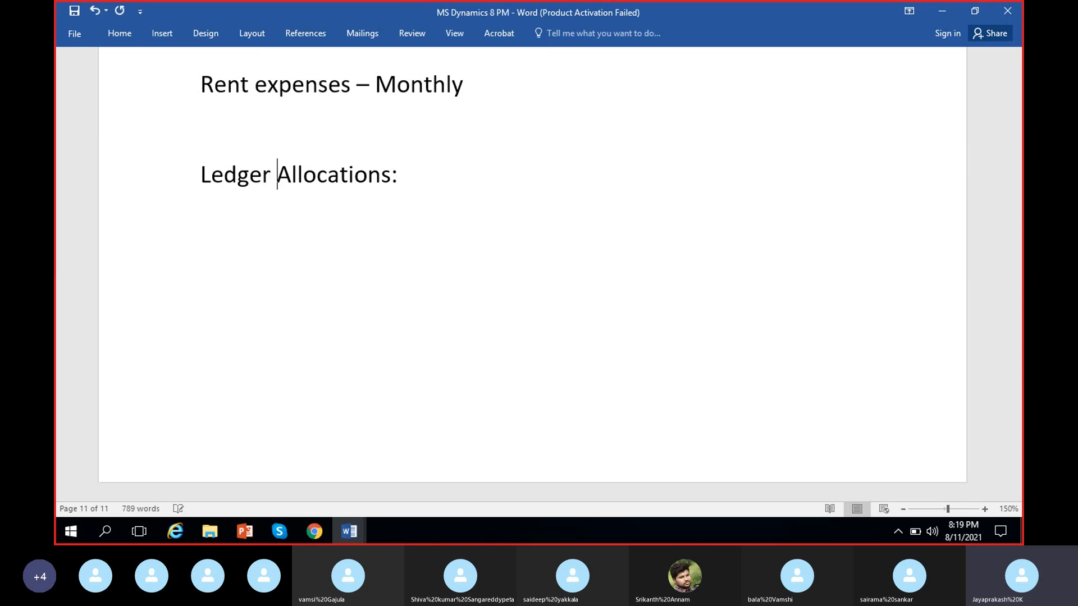
pyautogui.press('Delete')
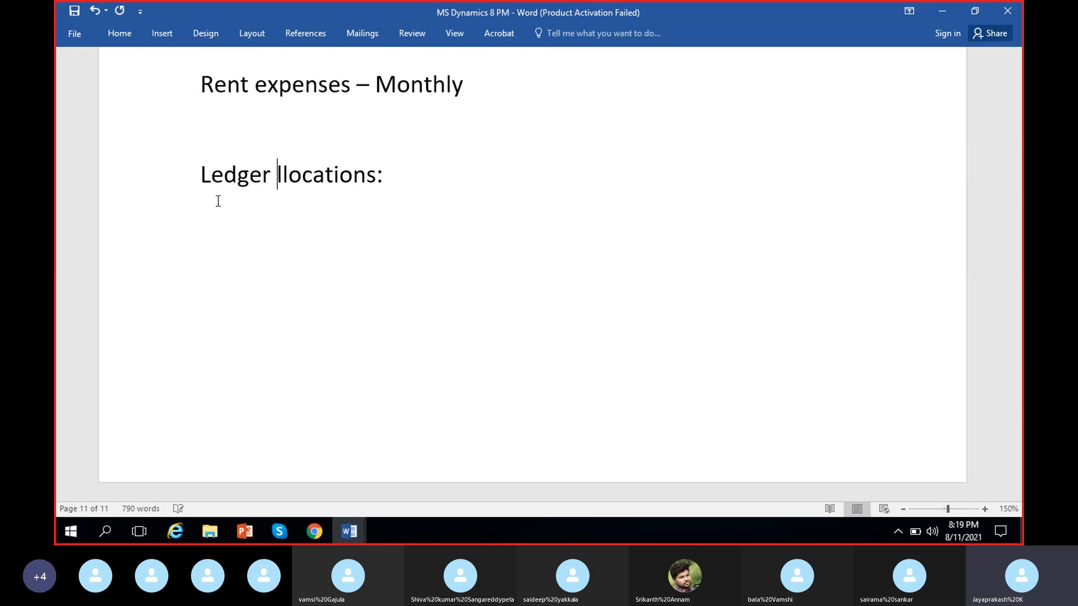
pyautogui.write('a')
pyautogui.click(479, 162)
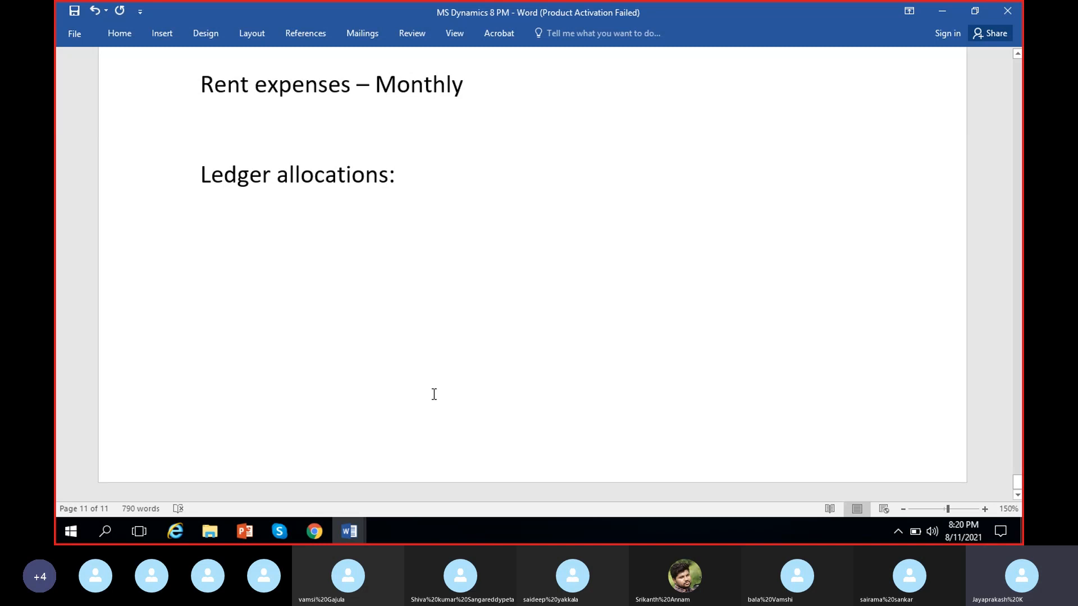
pyautogui.click(279, 531)
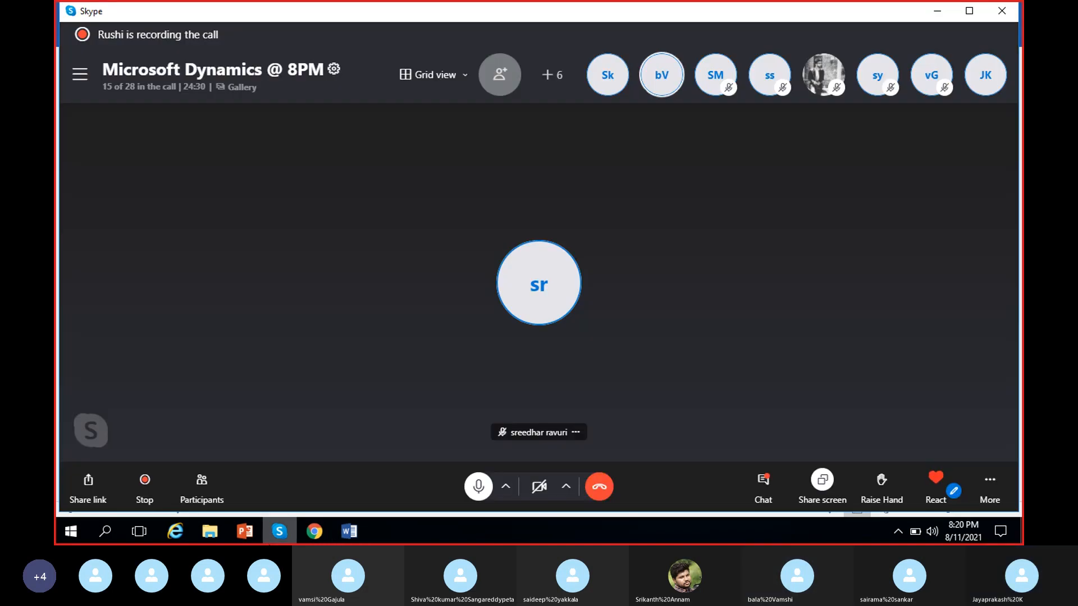
pyautogui.click(277, 531)
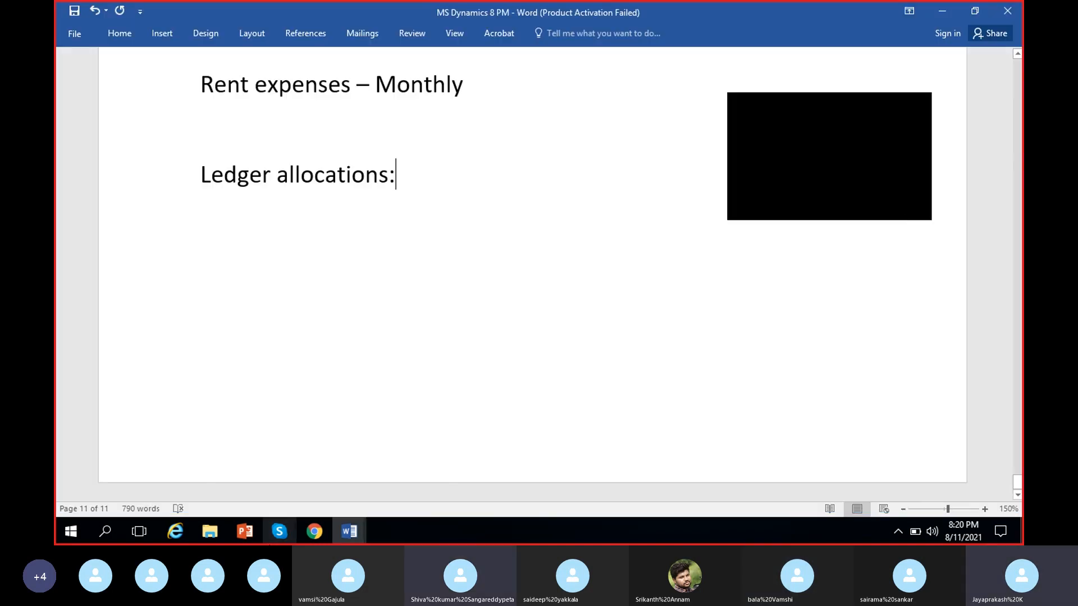
pyautogui.click(916, 109)
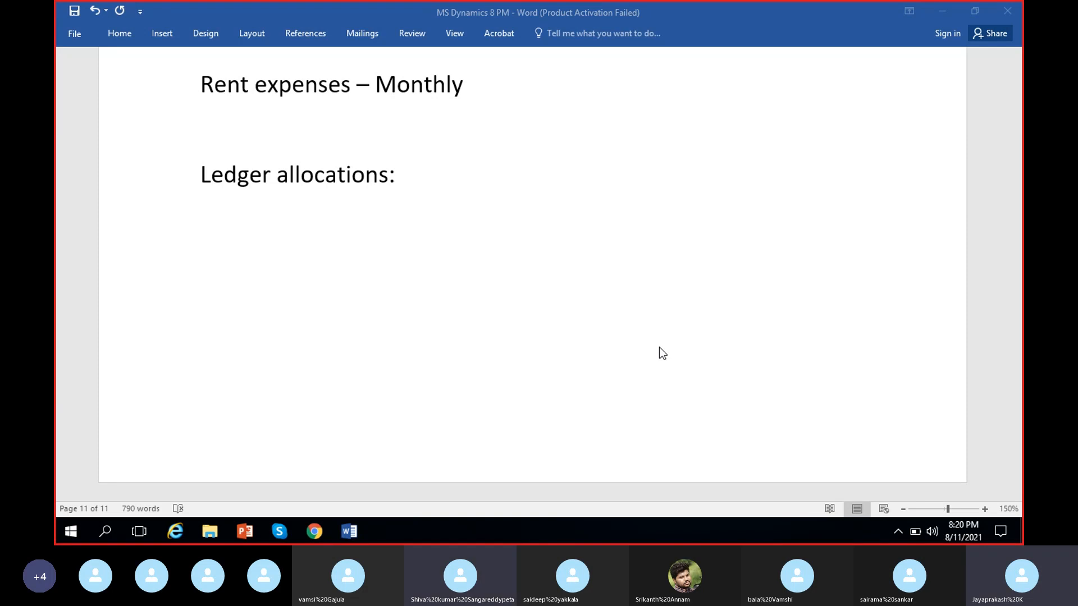
# Step: Add a line below the "Ledger allocations:" heading that starts with "Gift expenses - Hyd"
pyautogui.click(490, 183)
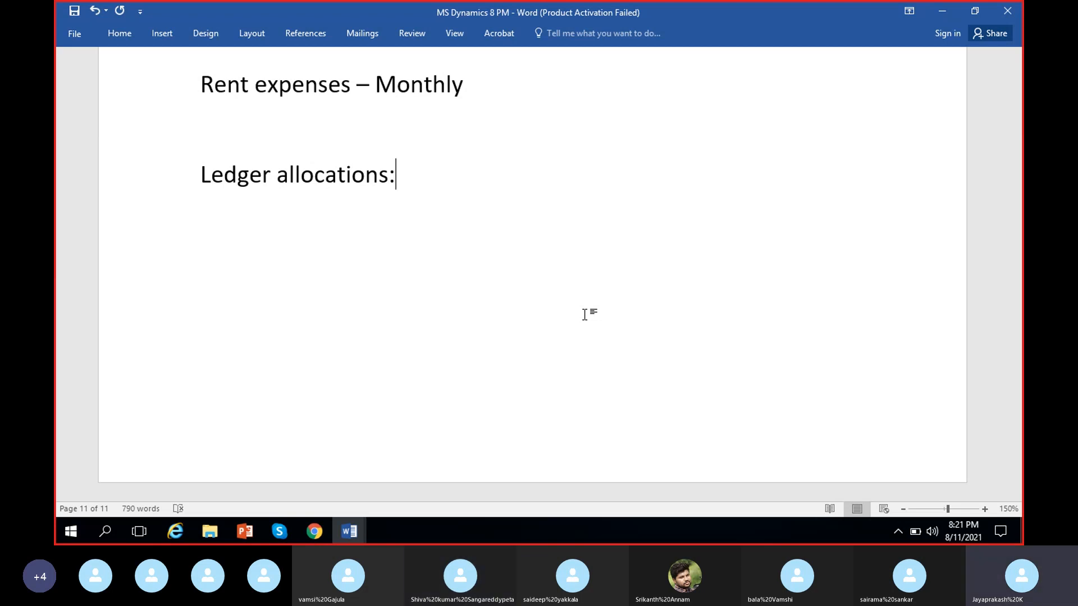
pyautogui.press('Return')
pyautogui.write('Gift ex')
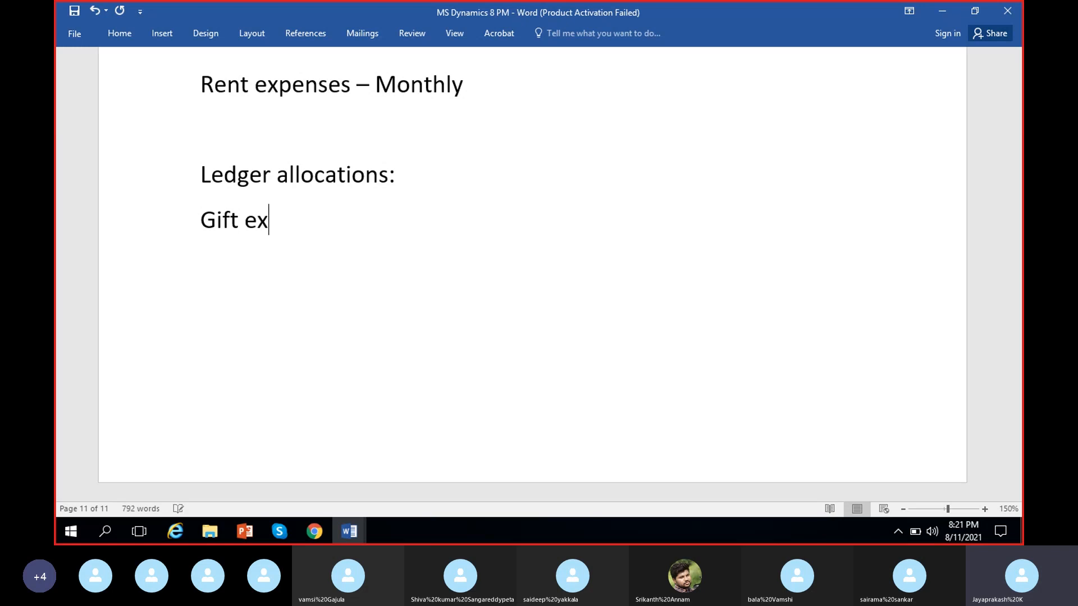
pyautogui.write('penses')
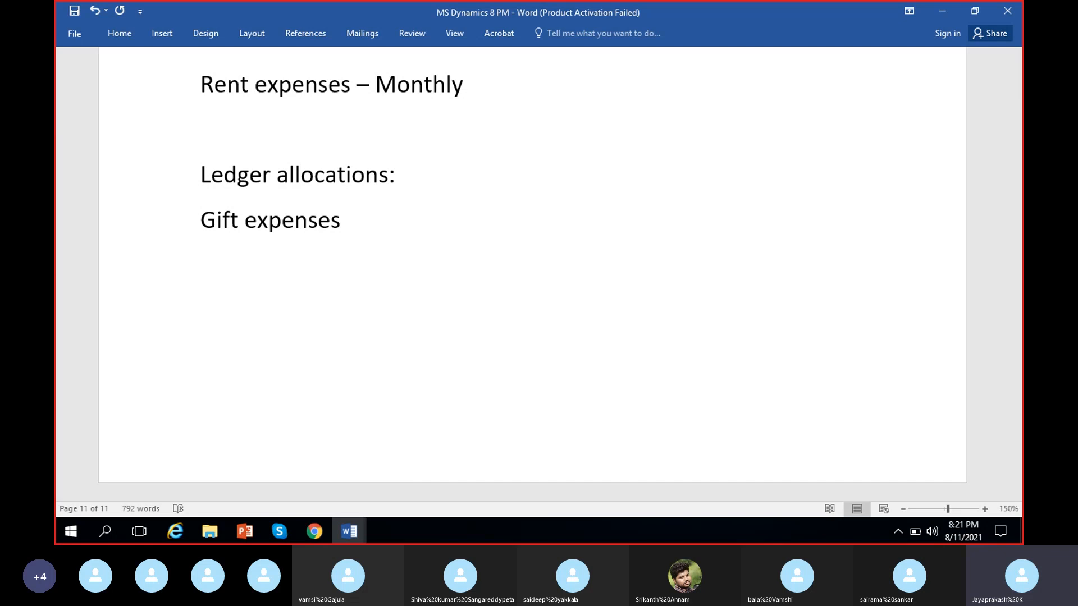
pyautogui.write('- Hyd, b')
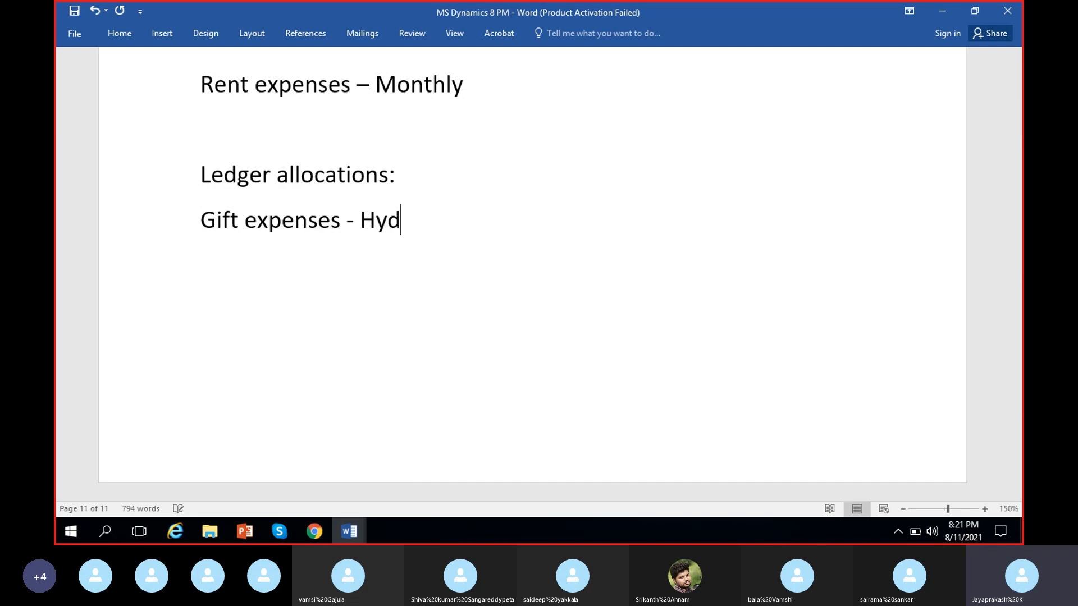
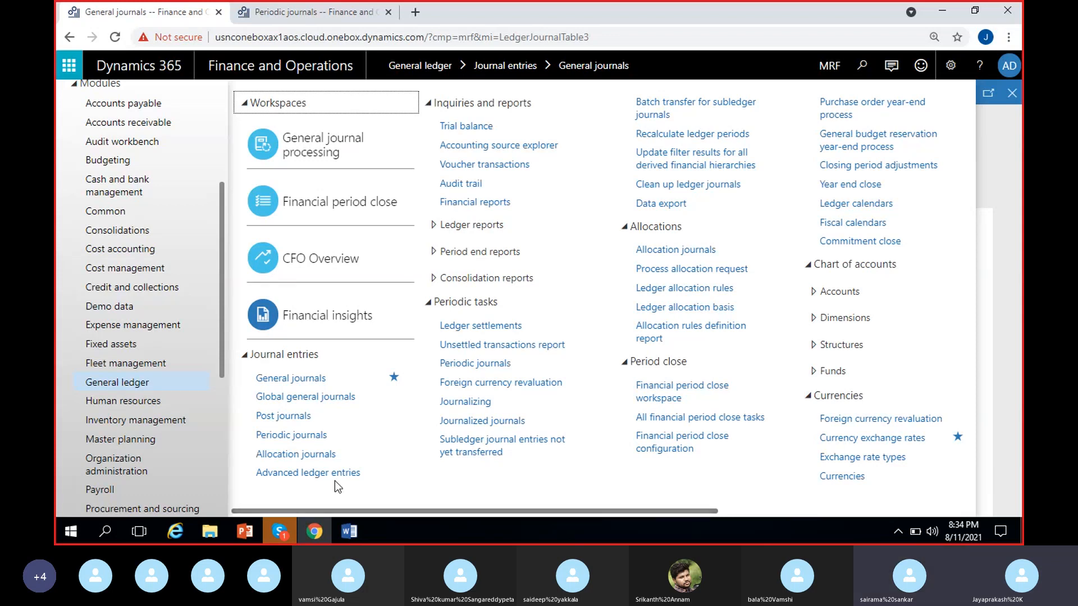
# Step: Open the journal names setup in General ledger and start a new journal name record
pyautogui.moveTo(501, 510); pyautogui.dragTo(804, 517)
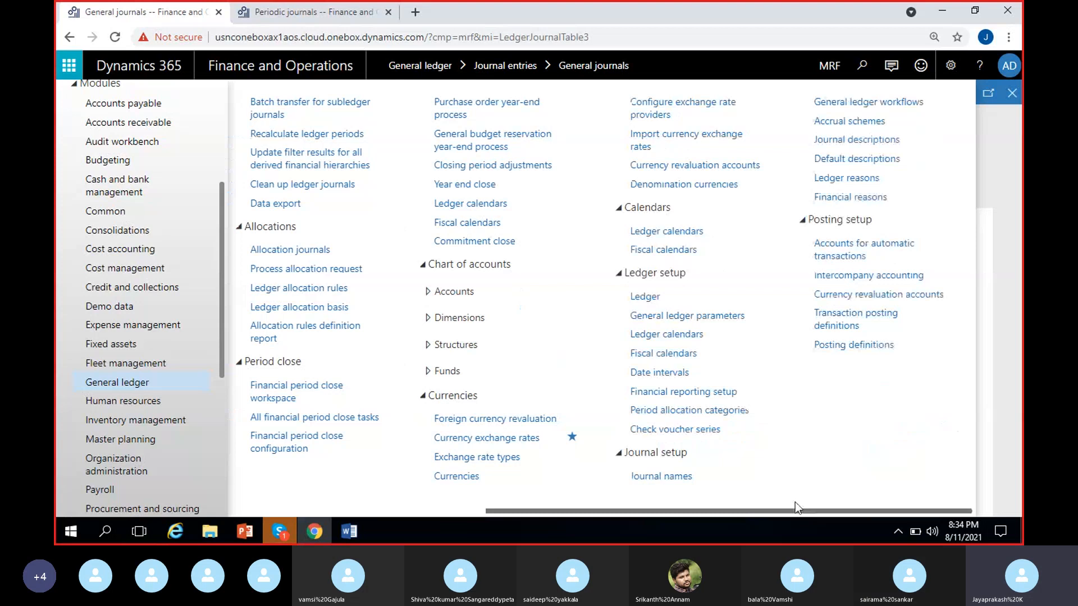
pyautogui.click(692, 482)
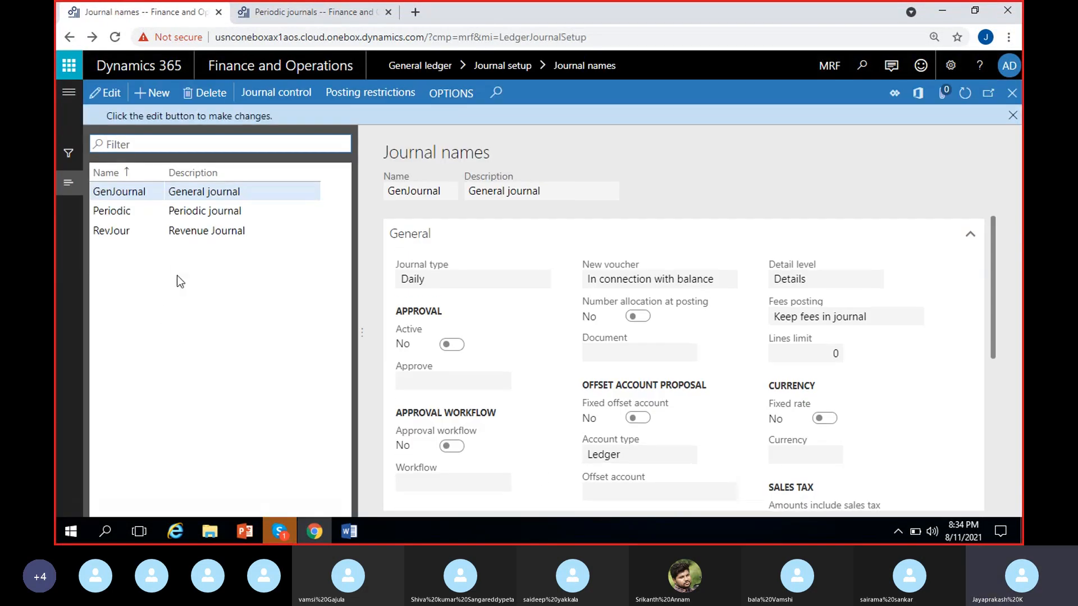
pyautogui.click(1012, 116)
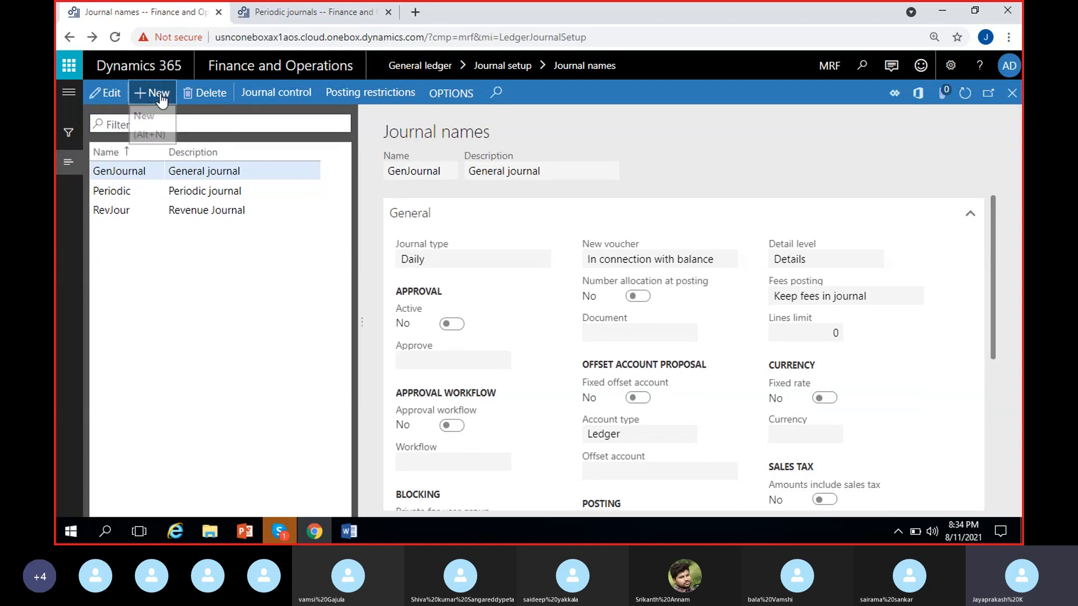
pyautogui.click(160, 96)
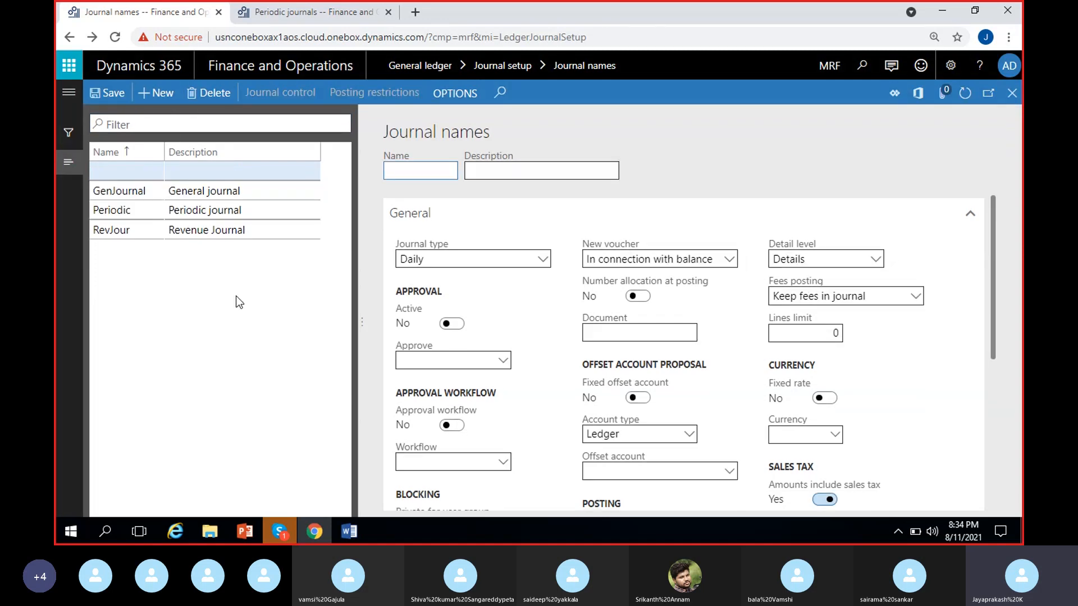
# Step: Name the new journal "AllocJou" with the description "Allocation Journal" and set its journal type to Allocation
pyautogui.write('AllocJou')
pyautogui.click(482, 174)
pyautogui.write('Allo')
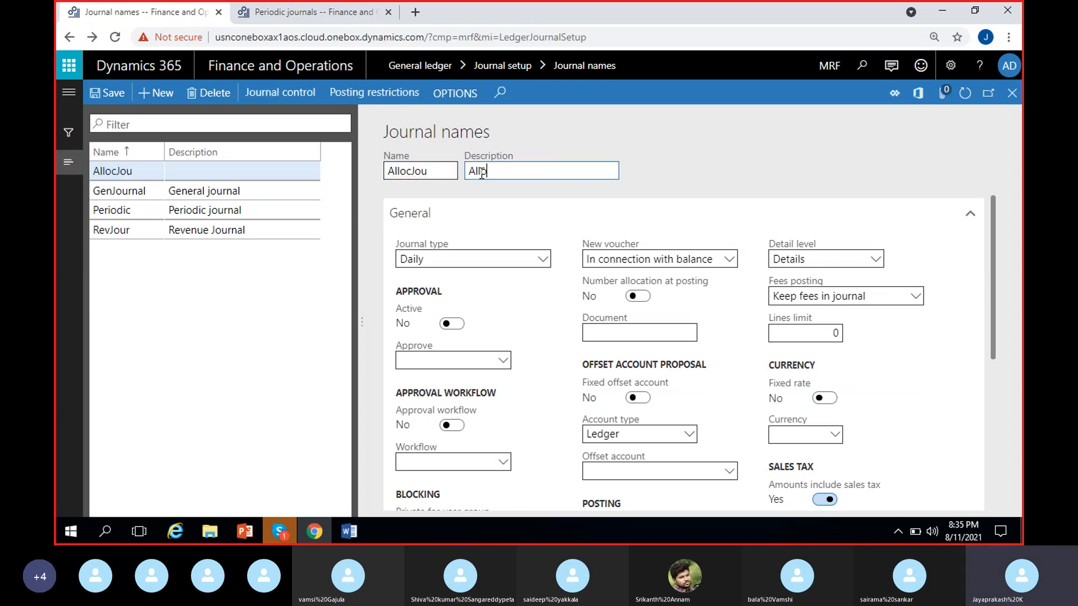
pyautogui.write('cation Journal')
pyautogui.click(533, 293)
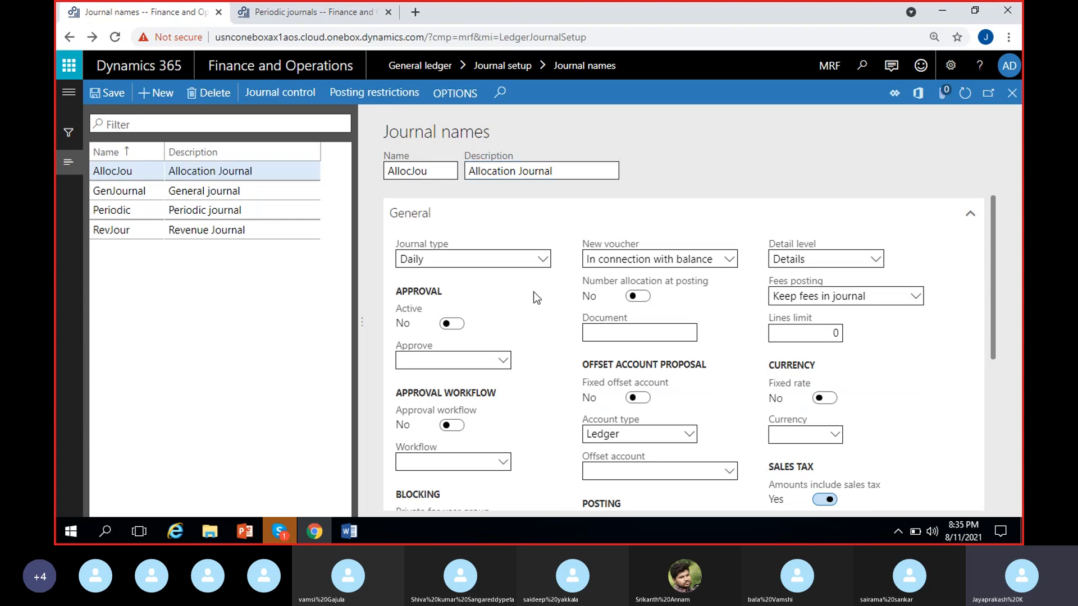
pyautogui.click(541, 259)
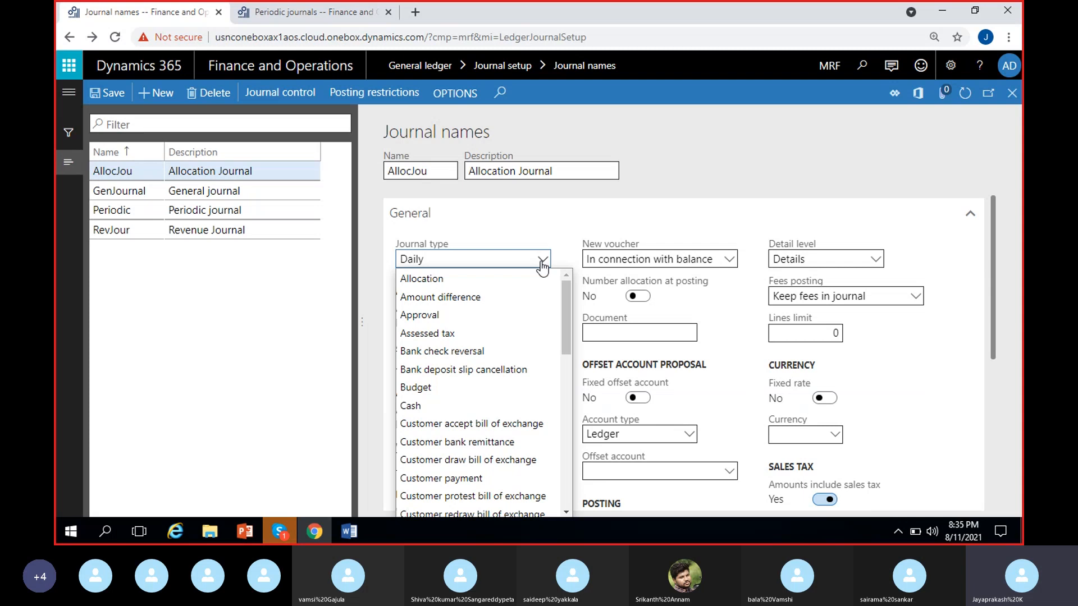
pyautogui.click(441, 279)
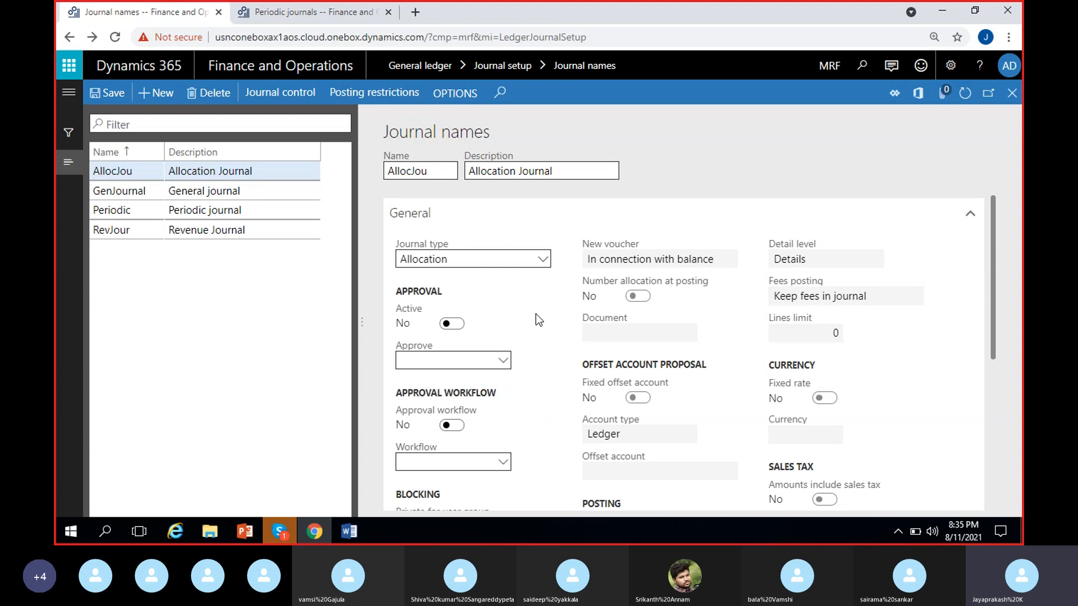
# Step: Copy the journal name AllocJou and open the number sequences form from the voucher series field
pyautogui.scroll(-3, 536, 314)
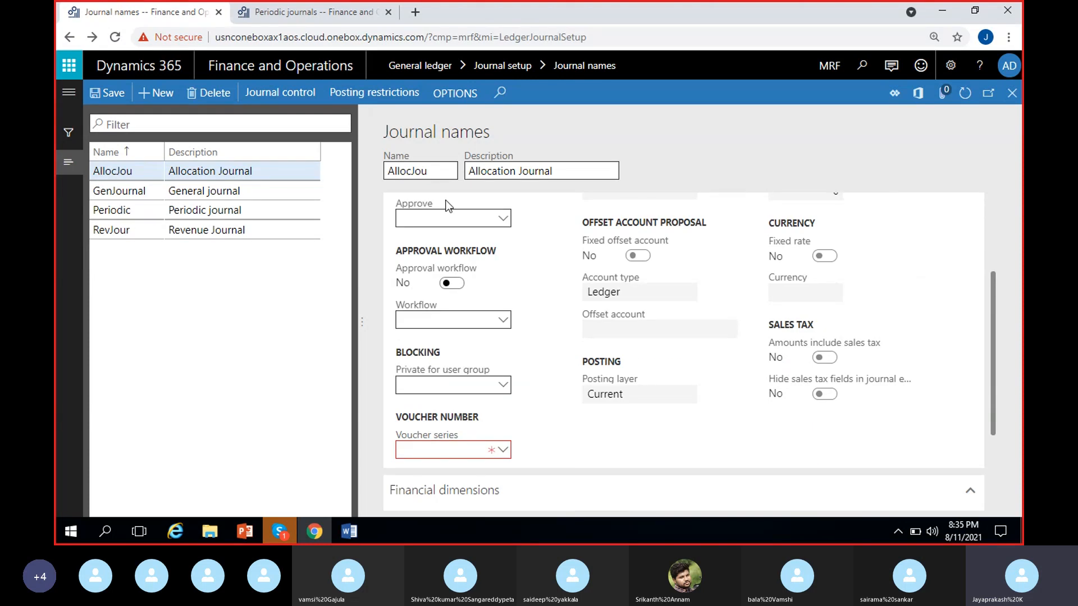
pyautogui.moveTo(441, 174); pyautogui.dragTo(375, 176)
pyautogui.hotkey('ctrl', 'c')
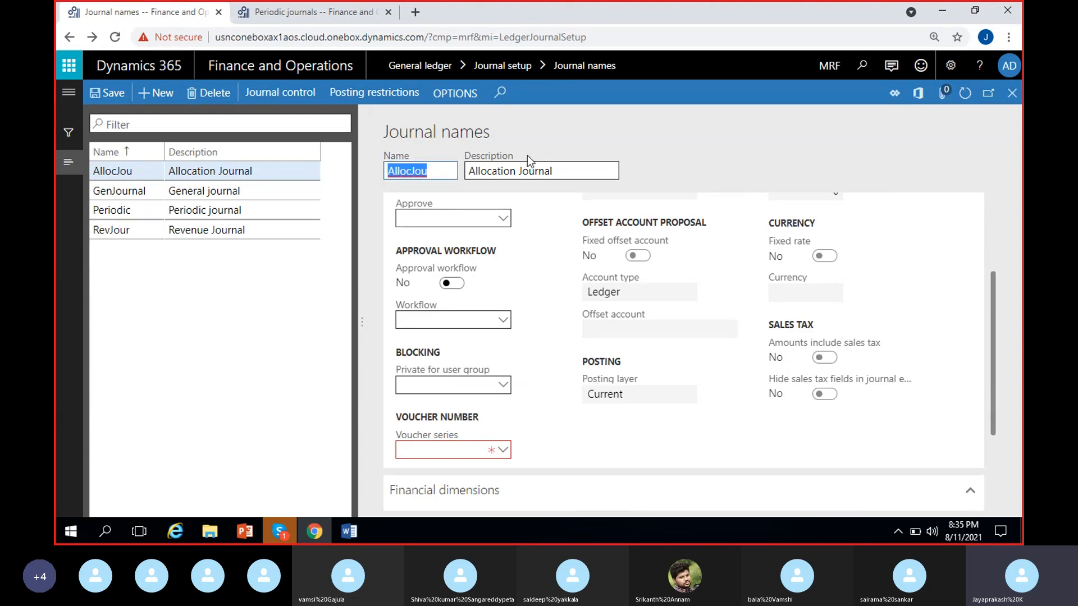
pyautogui.click(675, 165)
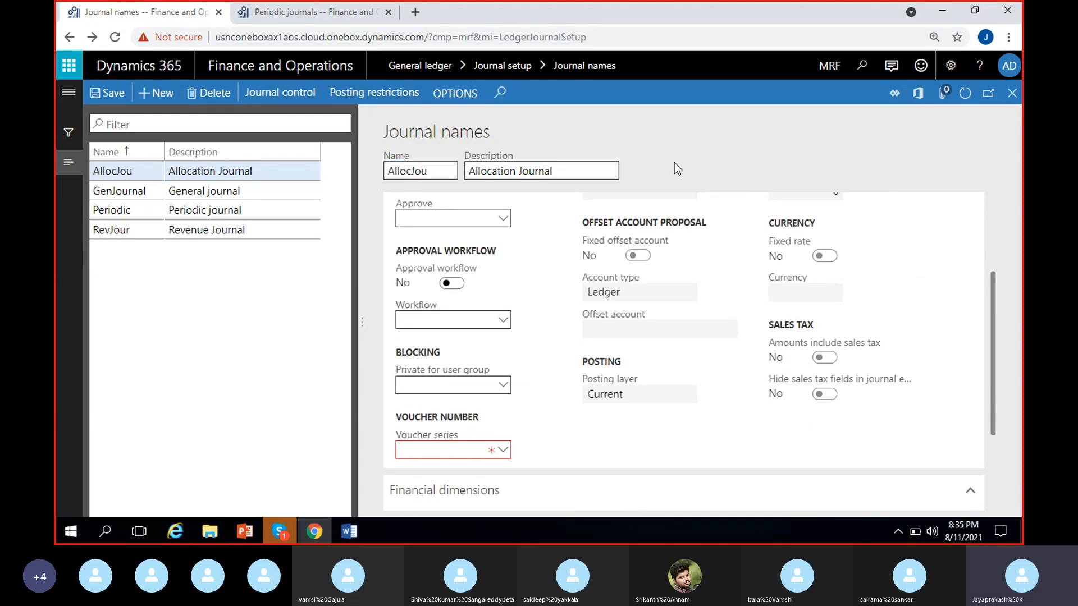
pyautogui.rightClick(508, 453)
pyautogui.press('Escape')
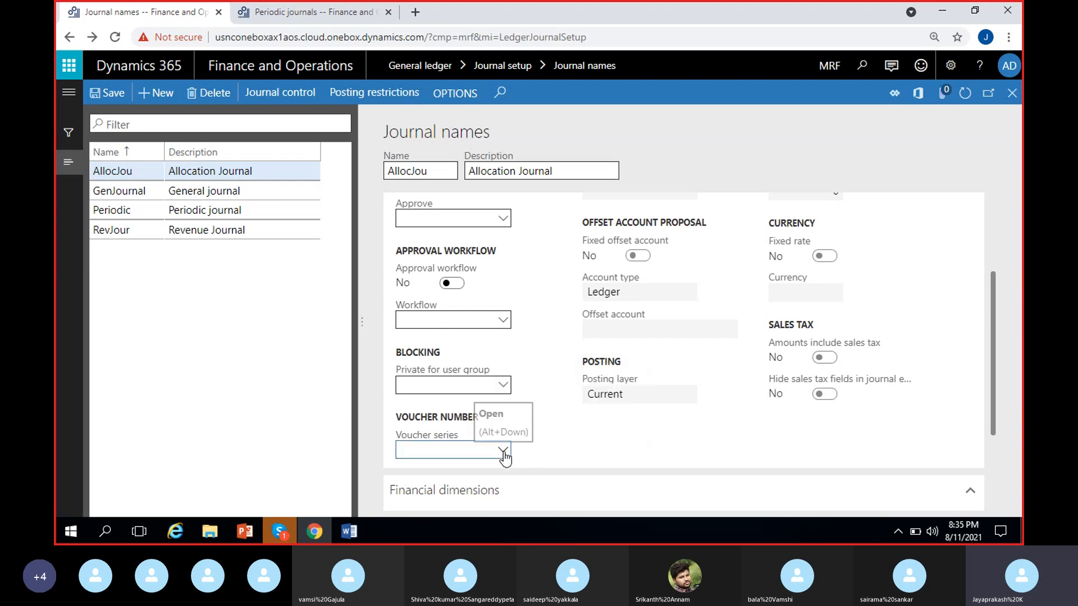
pyautogui.rightClick(505, 454)
pyautogui.click(560, 439)
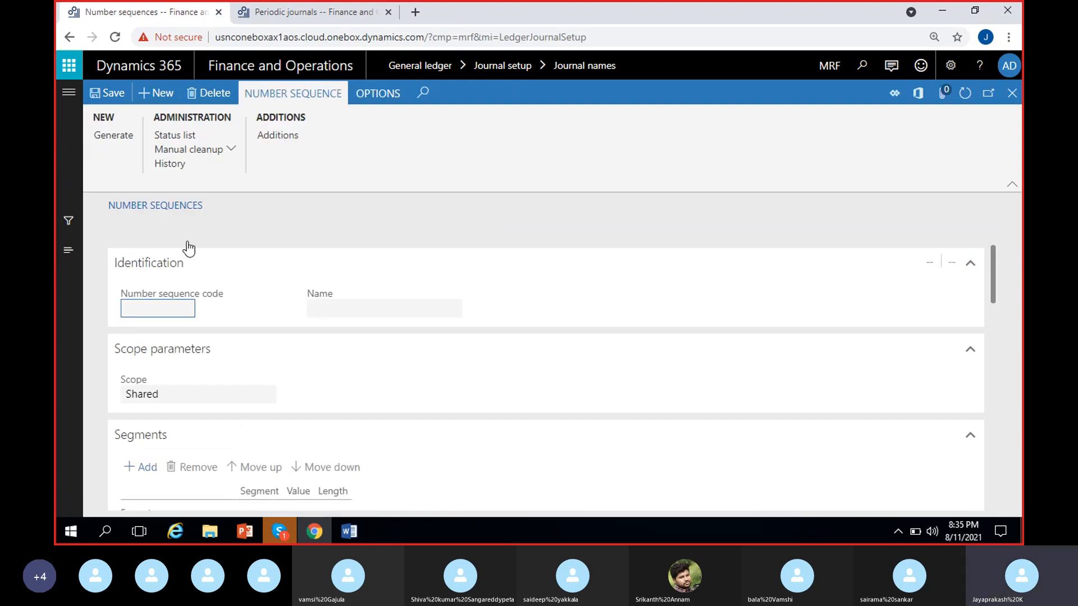
# Step: Create a new number sequence with the code "AllocJou" and the name "Allocation Journal"
pyautogui.click(156, 92)
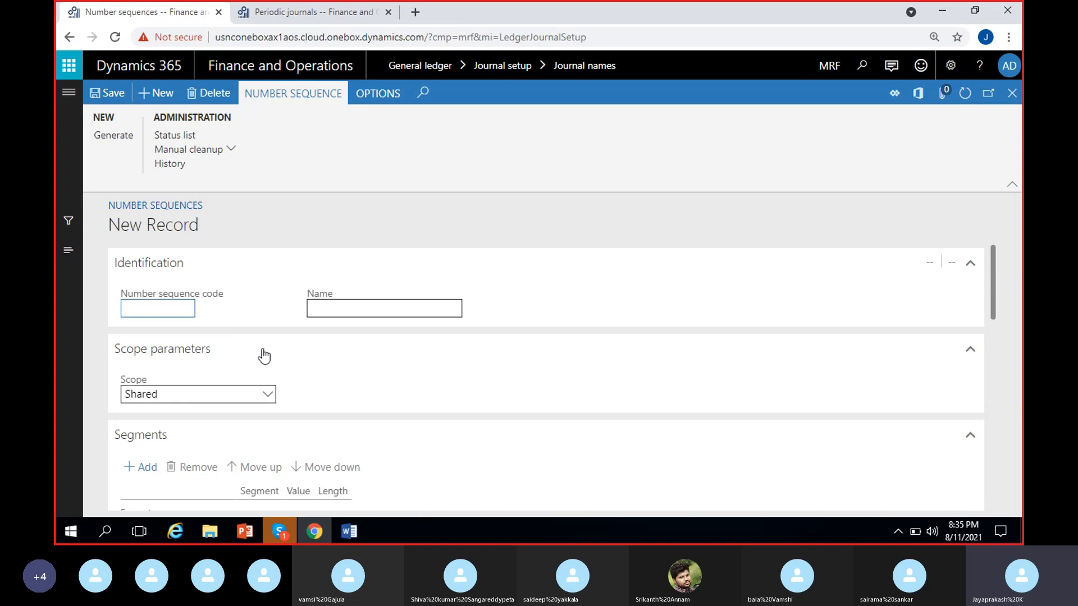
pyautogui.hotkey('ctrl', 'v')
pyautogui.click(340, 306)
pyautogui.write('All')
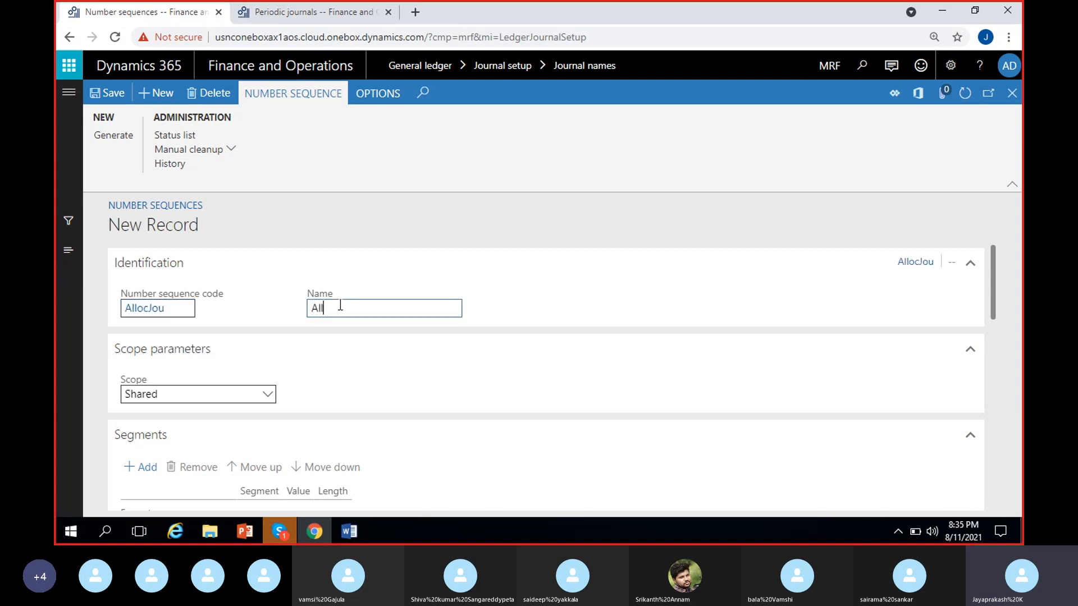
pyautogui.write('ocation ')
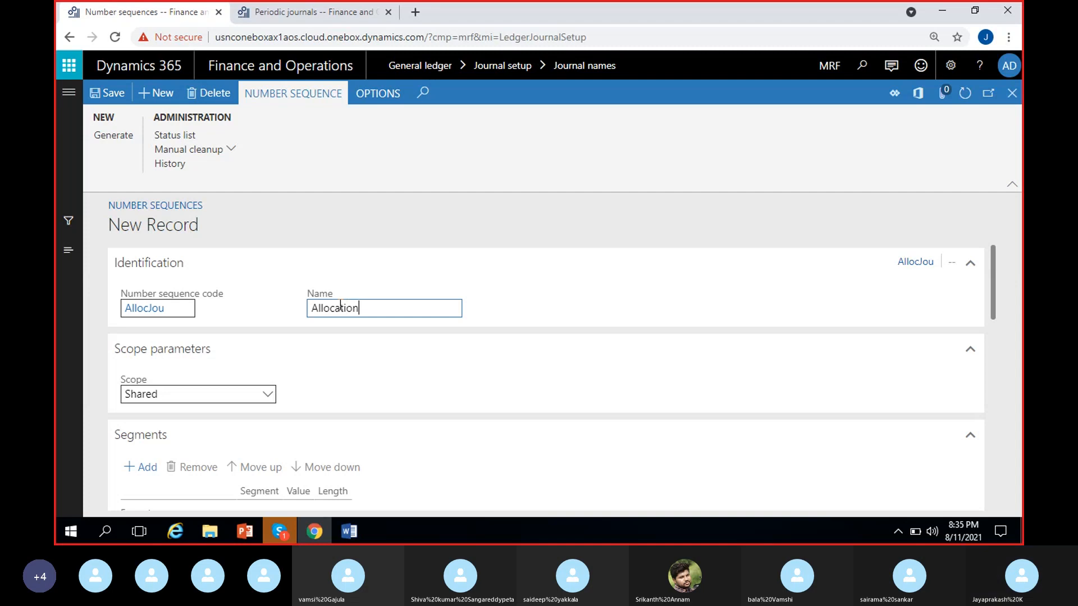
pyautogui.write('Journal')
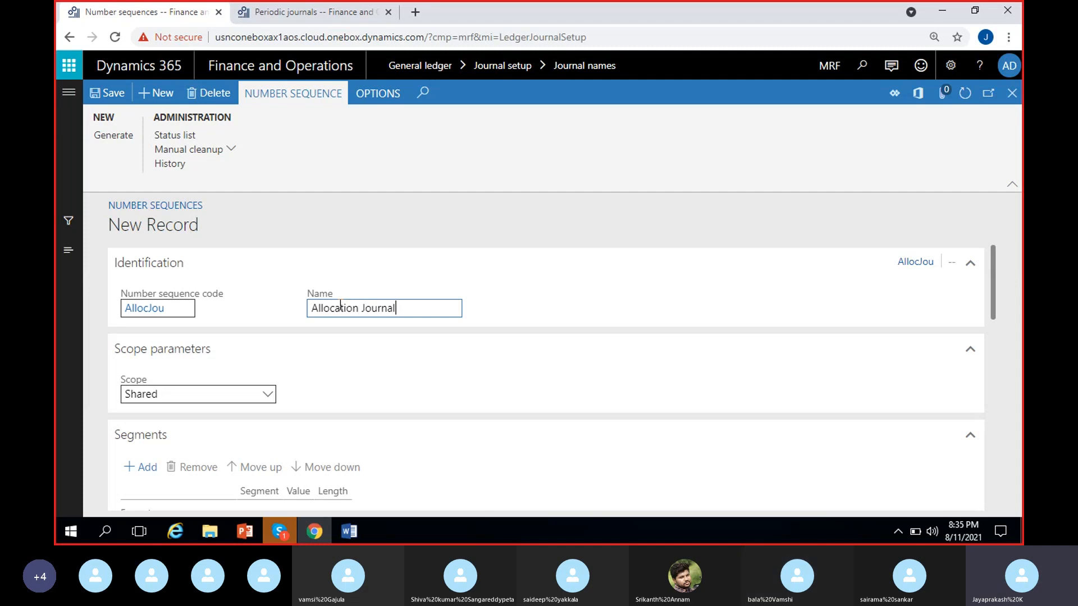
pyautogui.click(386, 370)
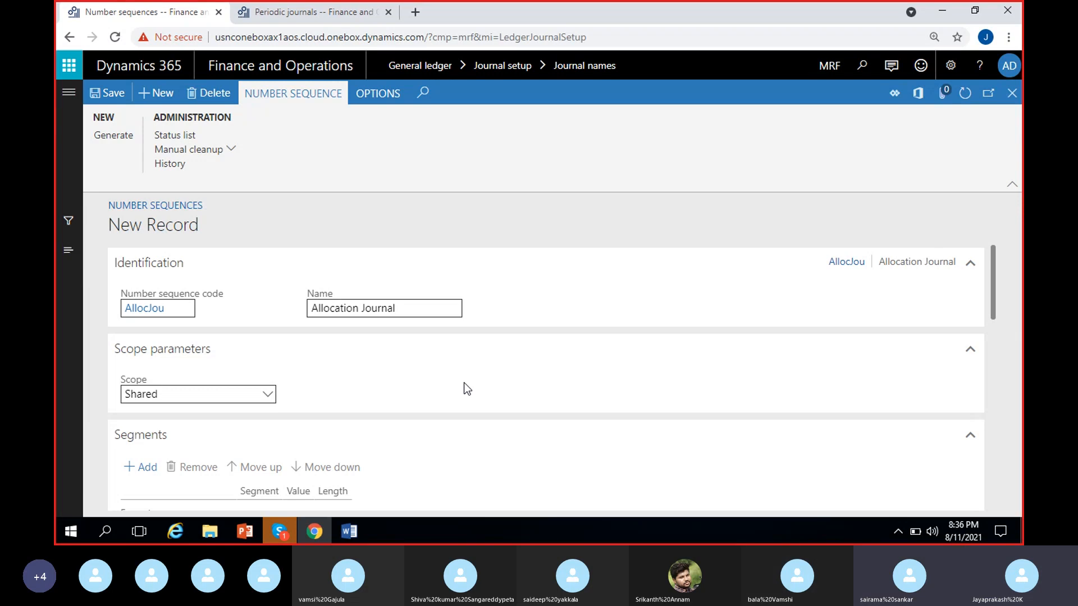
# Step: Set the number sequence's scope to Company and choose the company MRF
pyautogui.click(268, 392)
pyautogui.click(180, 282)
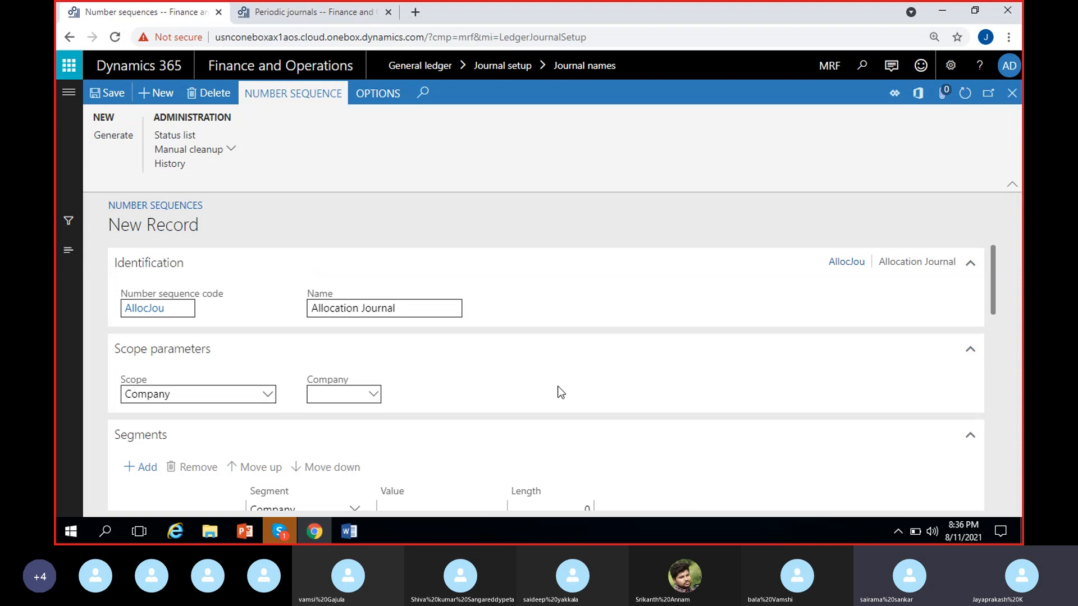
pyautogui.click(337, 394)
pyautogui.write('MRF')
# Step: Remove the Company segment from the number sequence and set the Constant segment's value to "AllocJou-"
pyautogui.scroll(-1, 996, 276)
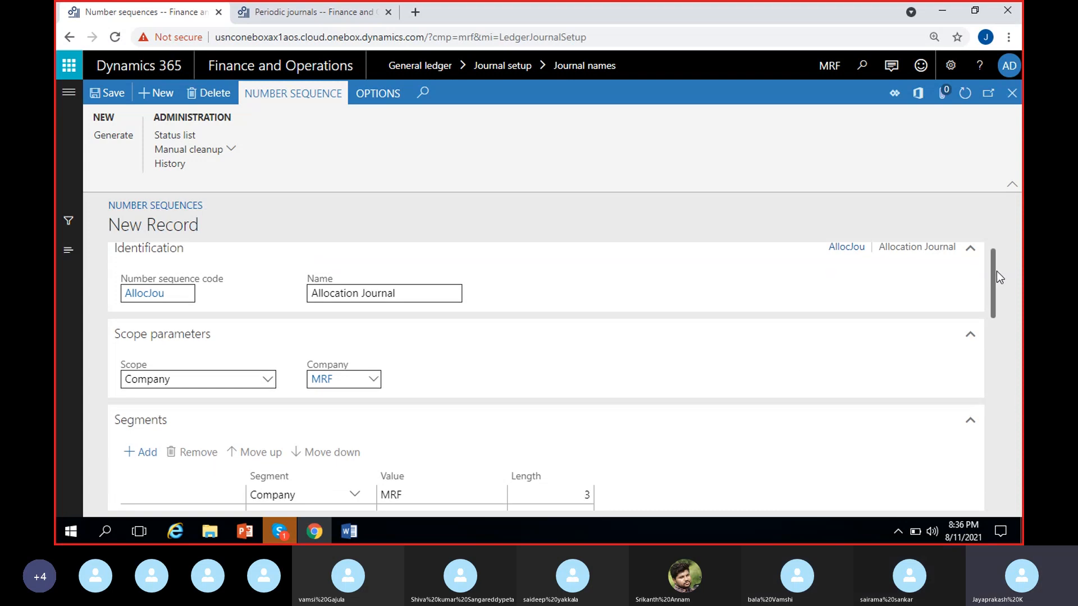
pyautogui.scroll(-3, 997, 276)
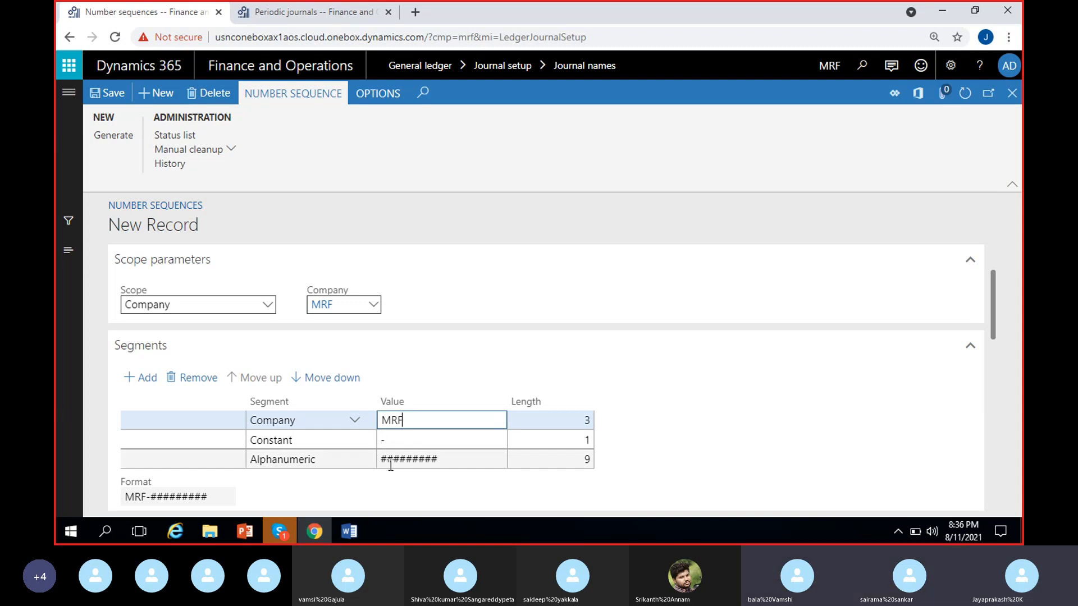
pyautogui.hotkey('alt', 'Delete')
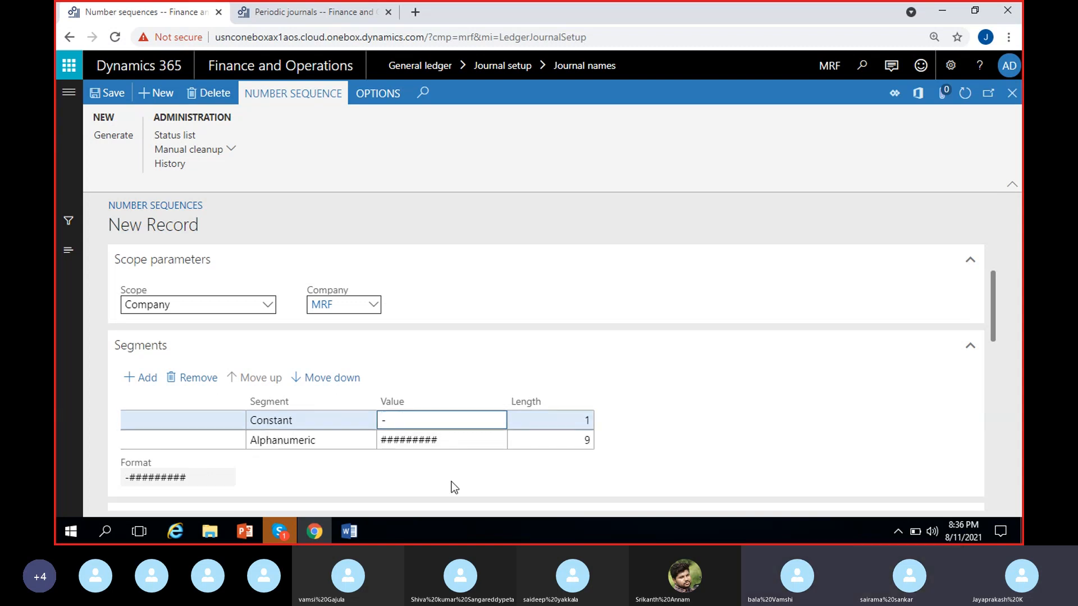
pyautogui.write('AllocJou-')
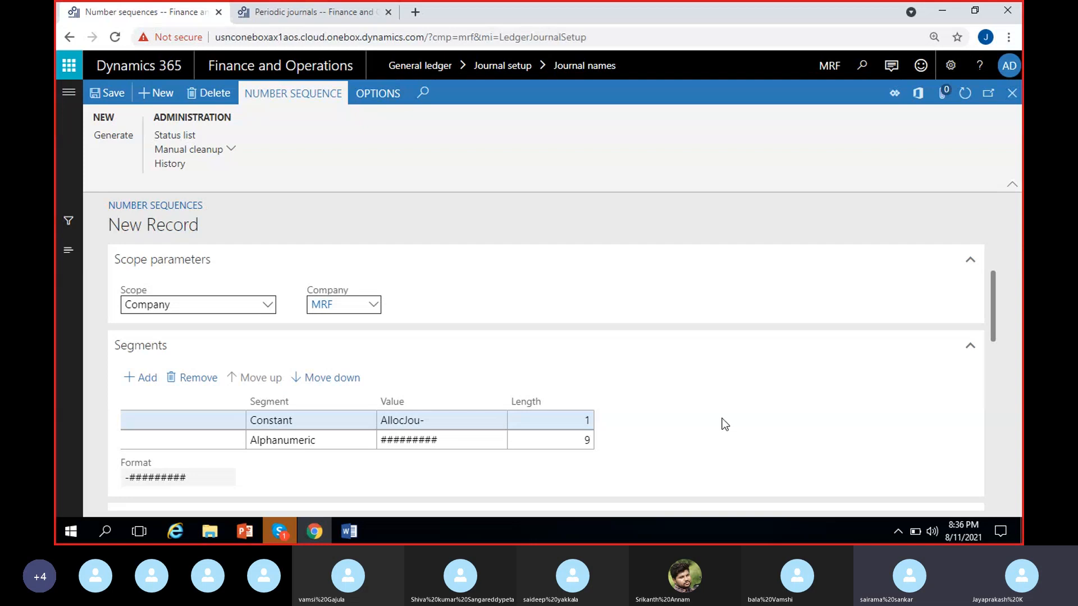
# Step: Shorten the Alphanumeric segment of the number sequence to six characters, "######"
pyautogui.scroll(-1, 994, 299)
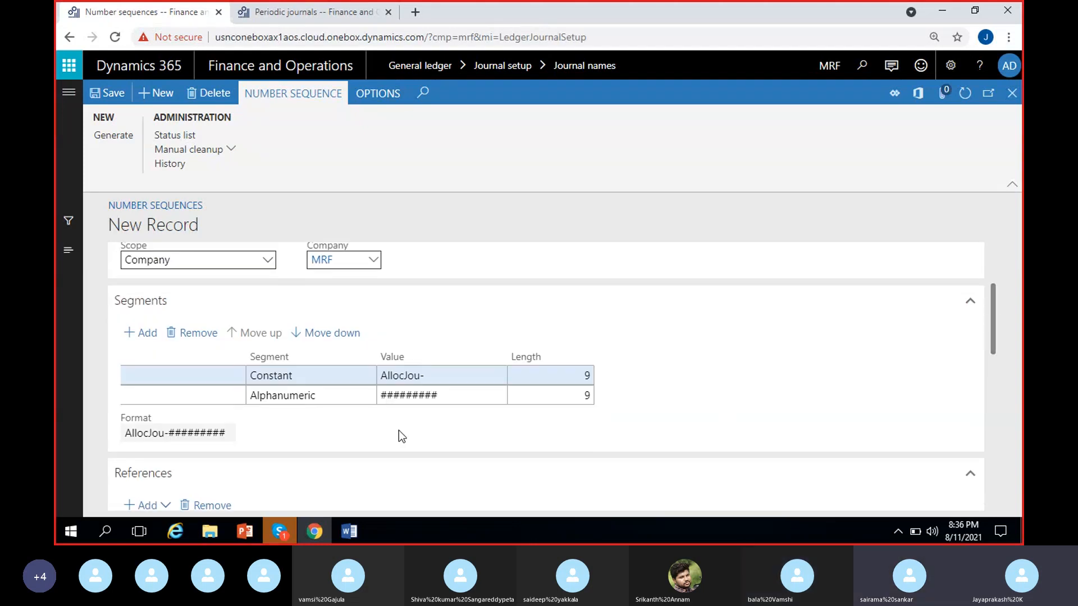
pyautogui.click(462, 396)
pyautogui.press('BackSpace')
pyautogui.press('BackSpace')
pyautogui.press('BackSpace')
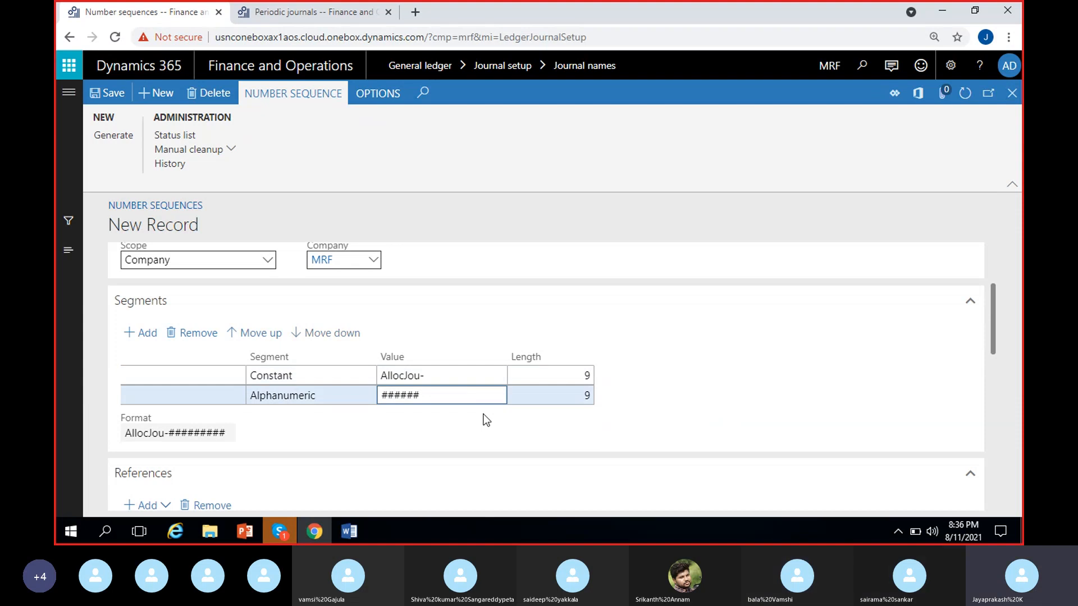
pyautogui.click(576, 431)
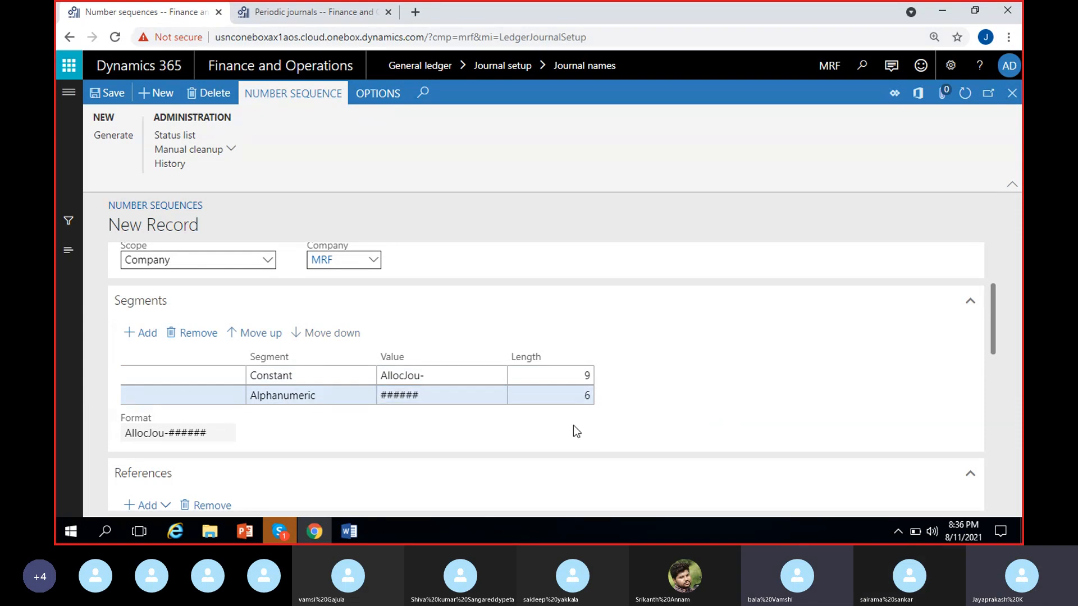
# Step: Set the sequence's largest number to 999999, turn on Continuous, and save the number sequence
pyautogui.scroll(-3, 574, 426)
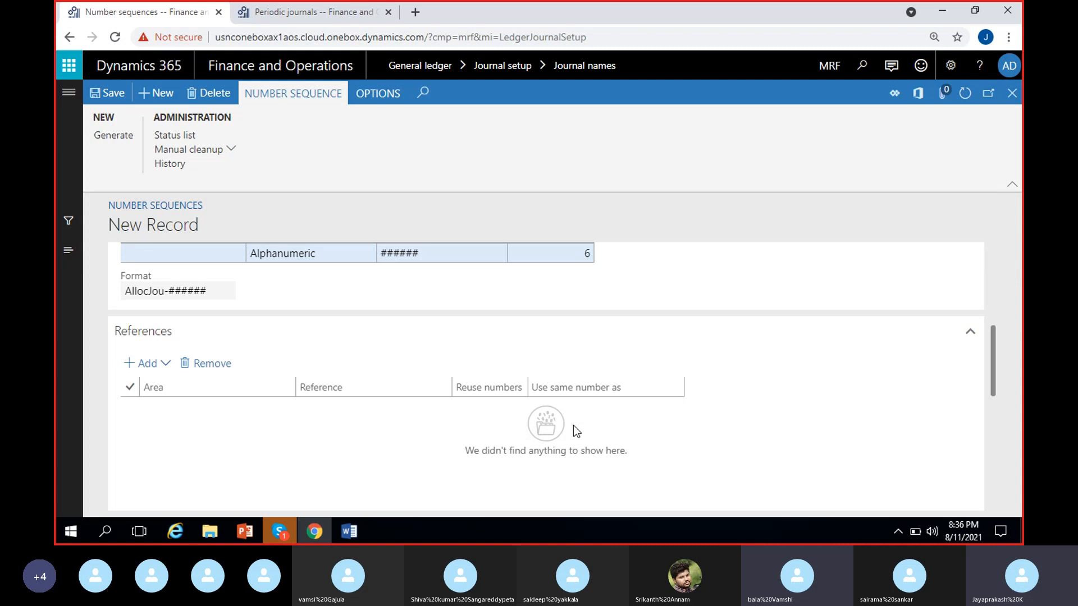
pyautogui.scroll(-5, 574, 426)
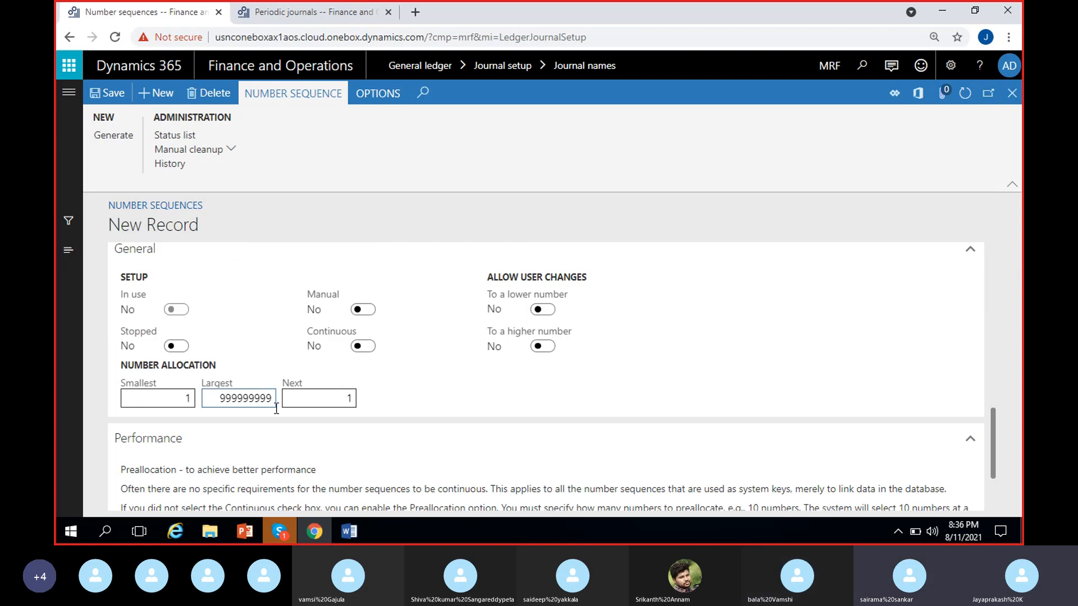
pyautogui.press('BackSpace')
pyautogui.press('BackSpace')
pyautogui.press('BackSpace')
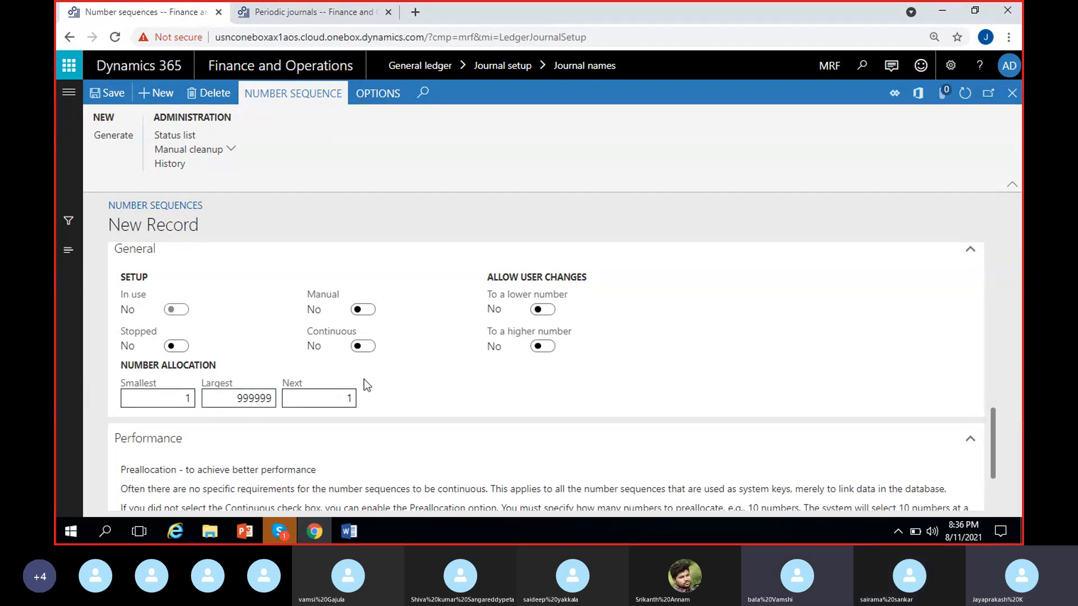
pyautogui.click(363, 345)
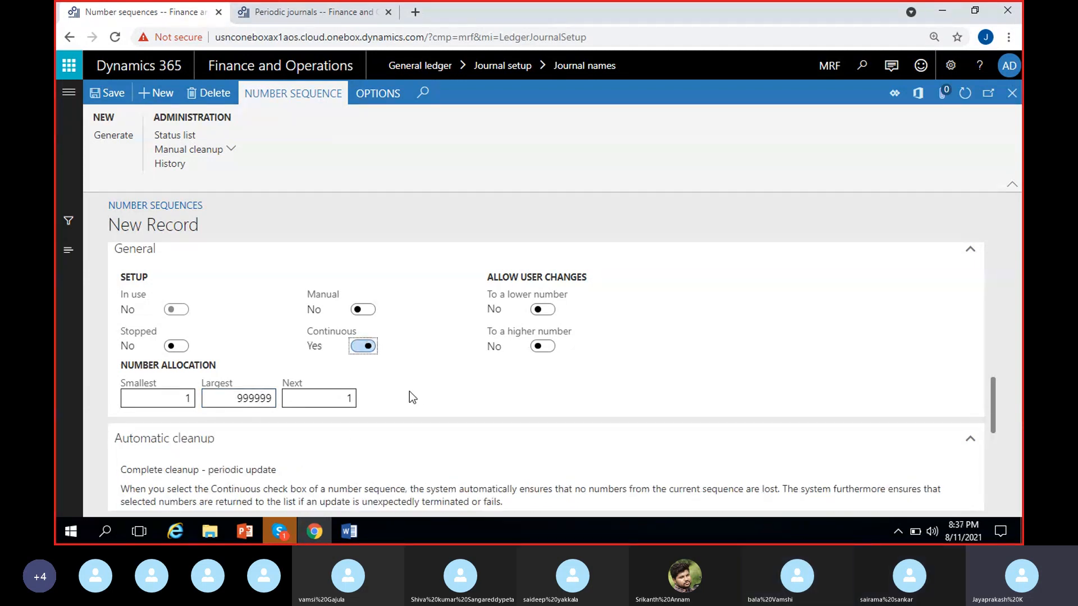
pyautogui.click(111, 97)
pyautogui.click(111, 95)
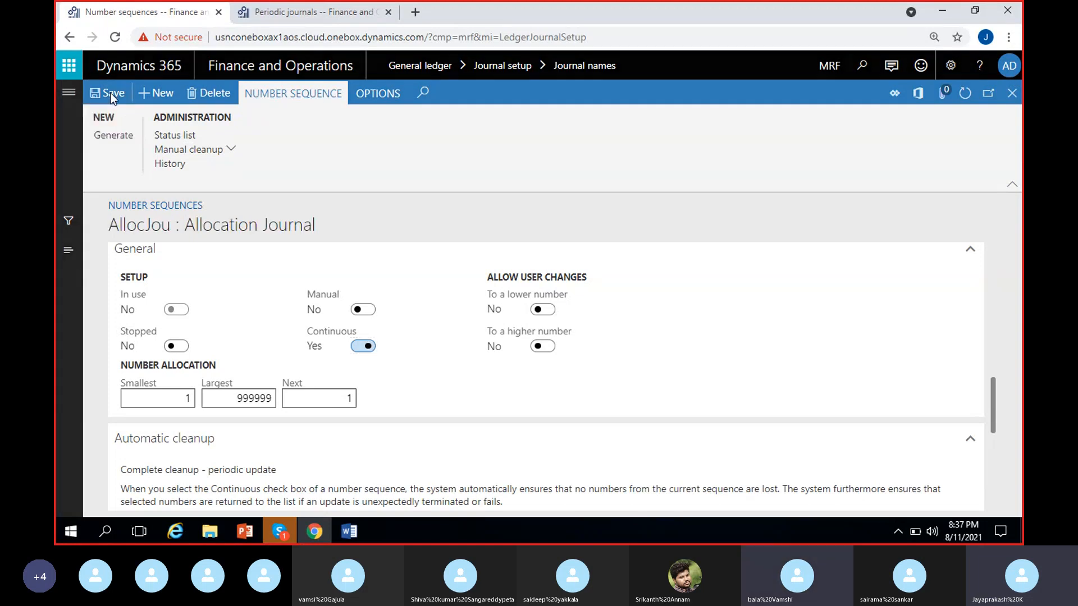
# Step: Return to the journal names, set the Allocation Journal's voucher series to the AllocJou number sequence, and save the journal name
pyautogui.scroll(10, 220, 289)
pyautogui.moveTo(178, 309); pyautogui.dragTo(77, 316)
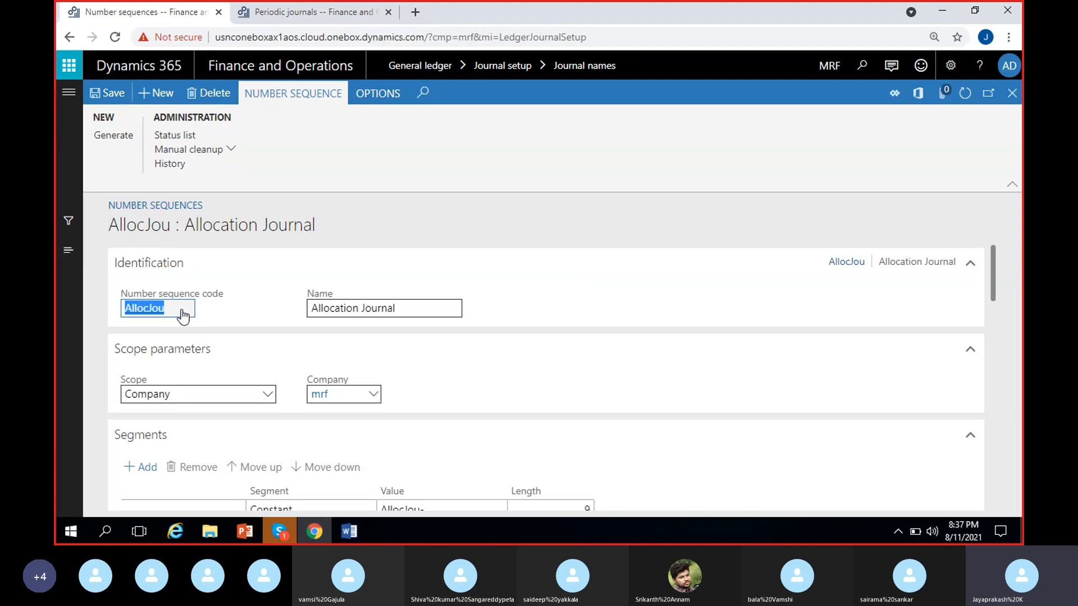
pyautogui.press('Escape')
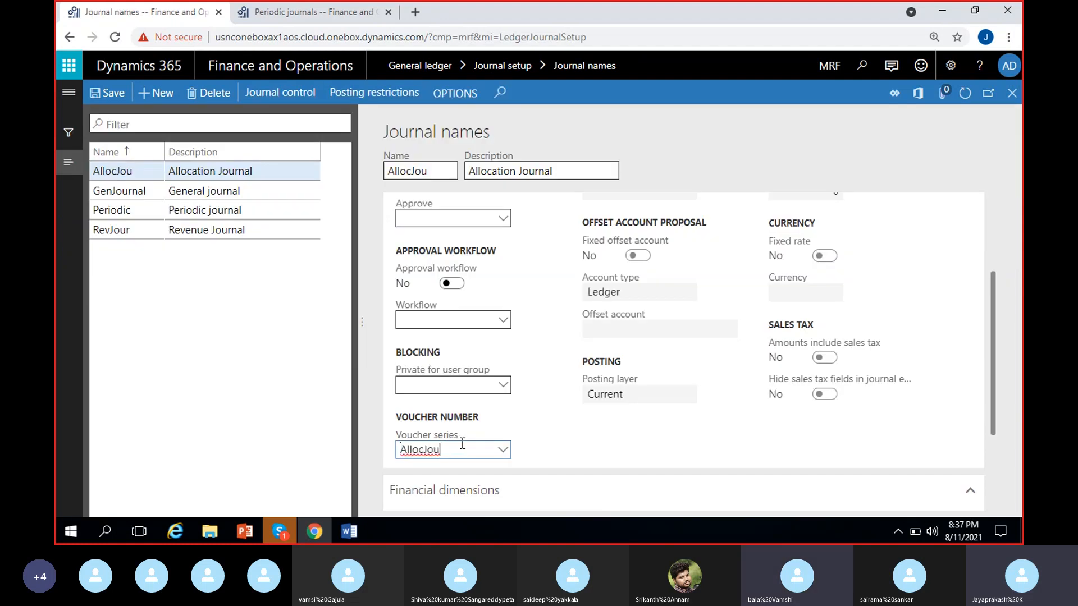
pyautogui.click(503, 453)
pyautogui.click(516, 309)
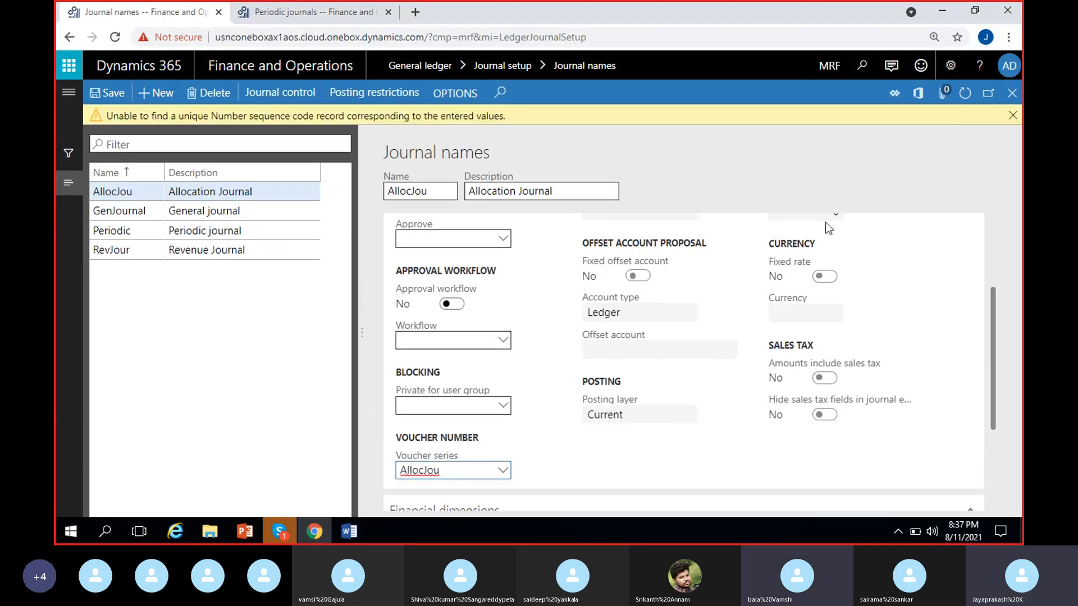
pyautogui.click(1012, 116)
pyautogui.click(460, 450)
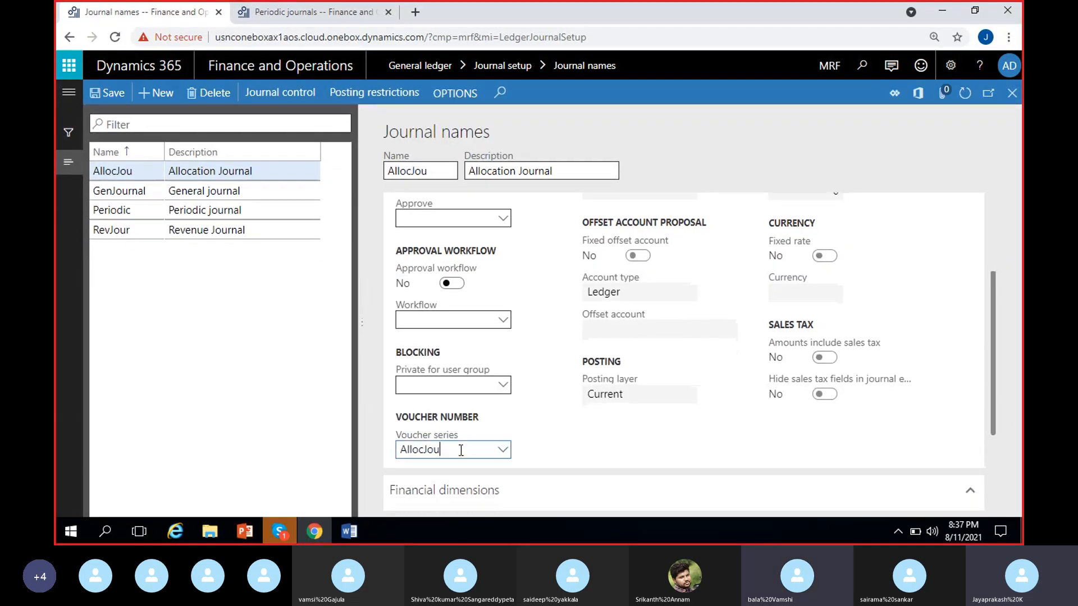
pyautogui.click(502, 451)
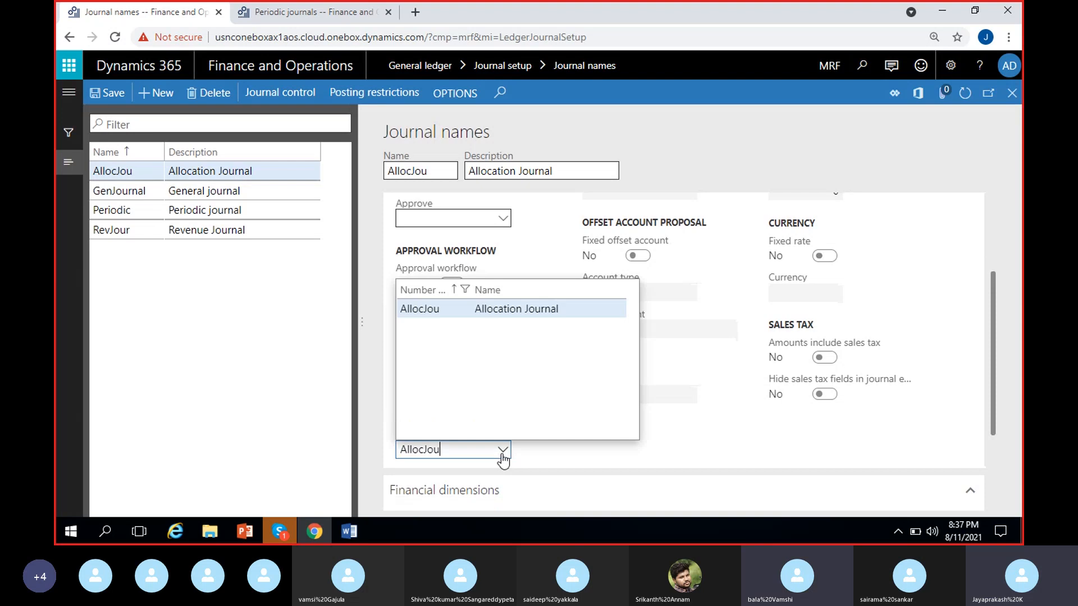
pyautogui.click(519, 311)
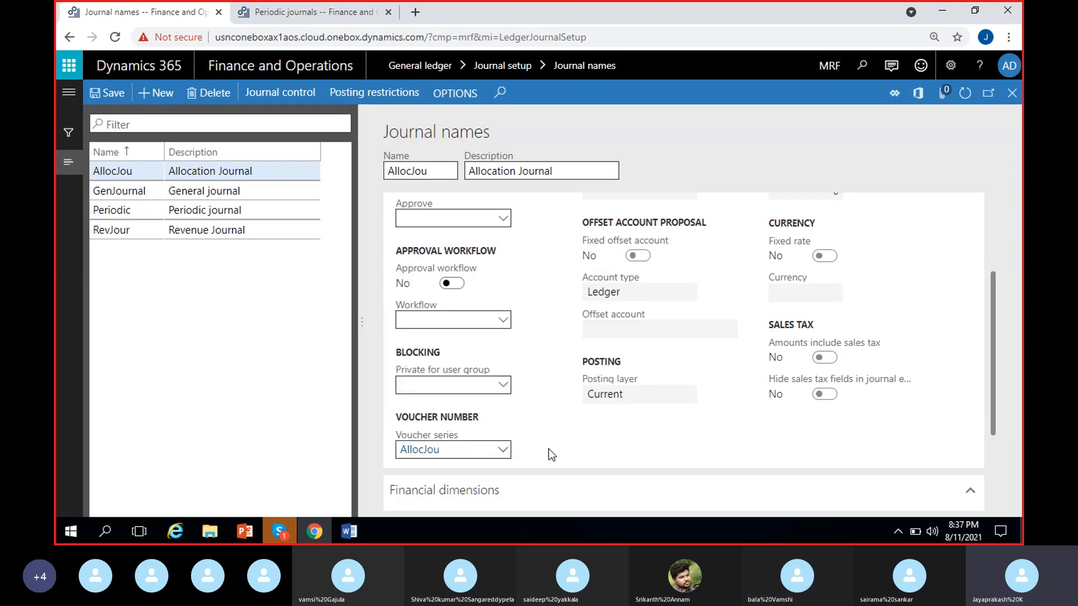
pyautogui.click(104, 95)
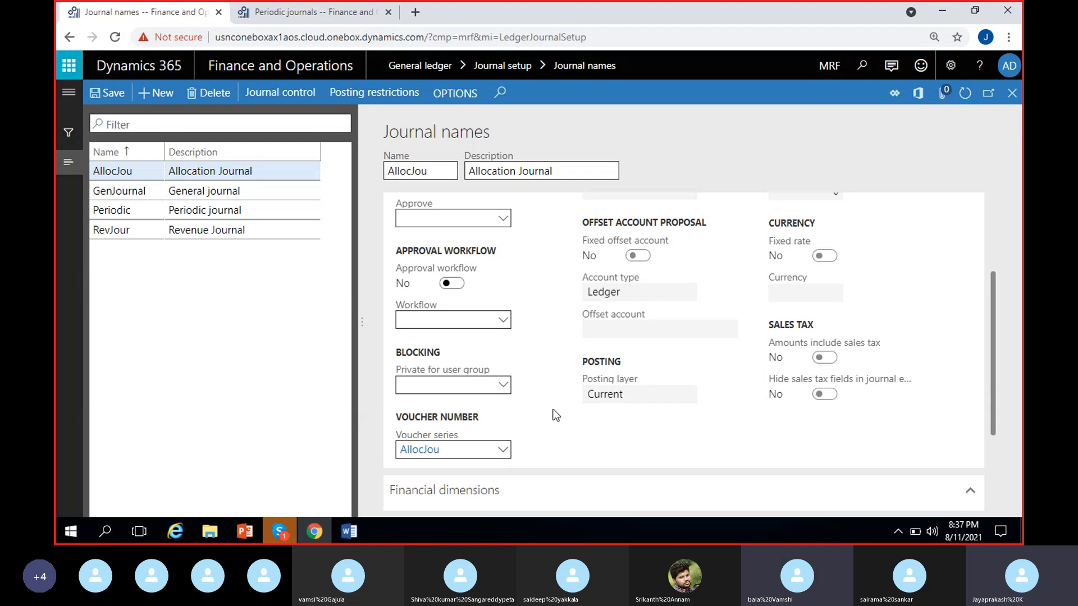
pyautogui.click(562, 430)
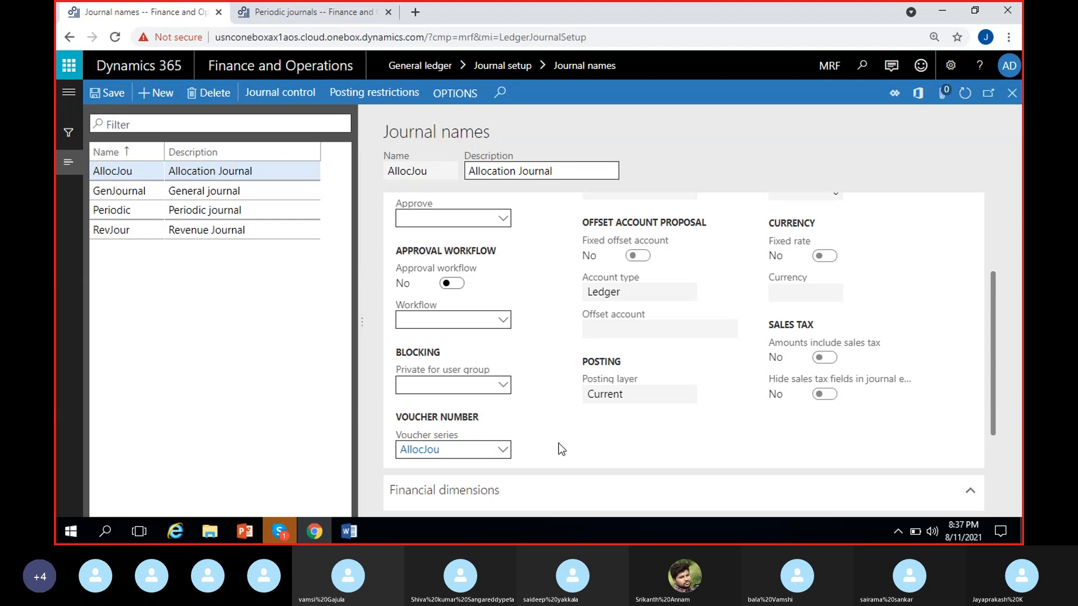
# Step: Switch to the Word notes and complete the first item as "1)Create a Journal name – Allocation Journal"
pyautogui.hotkey('alt', 'Tab')
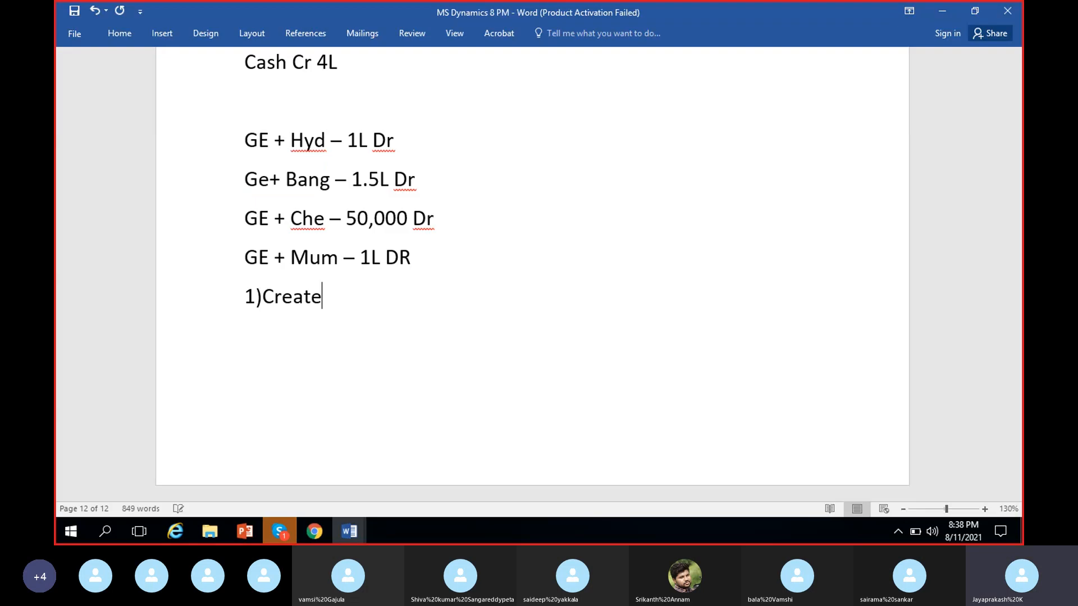
pyautogui.write('a Journal name -')
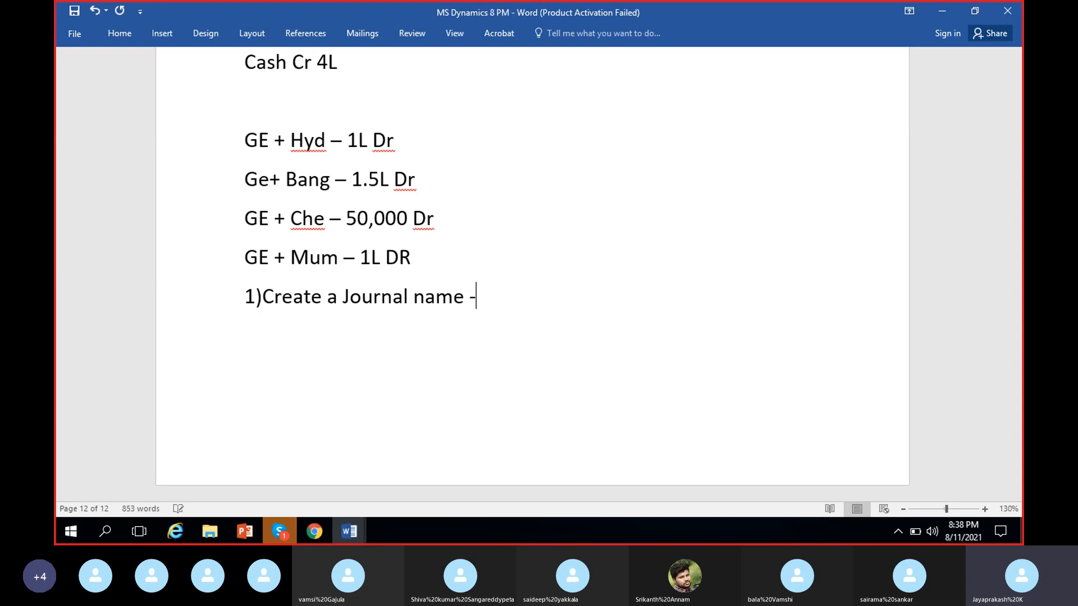
pyautogui.write(' Allocation ')
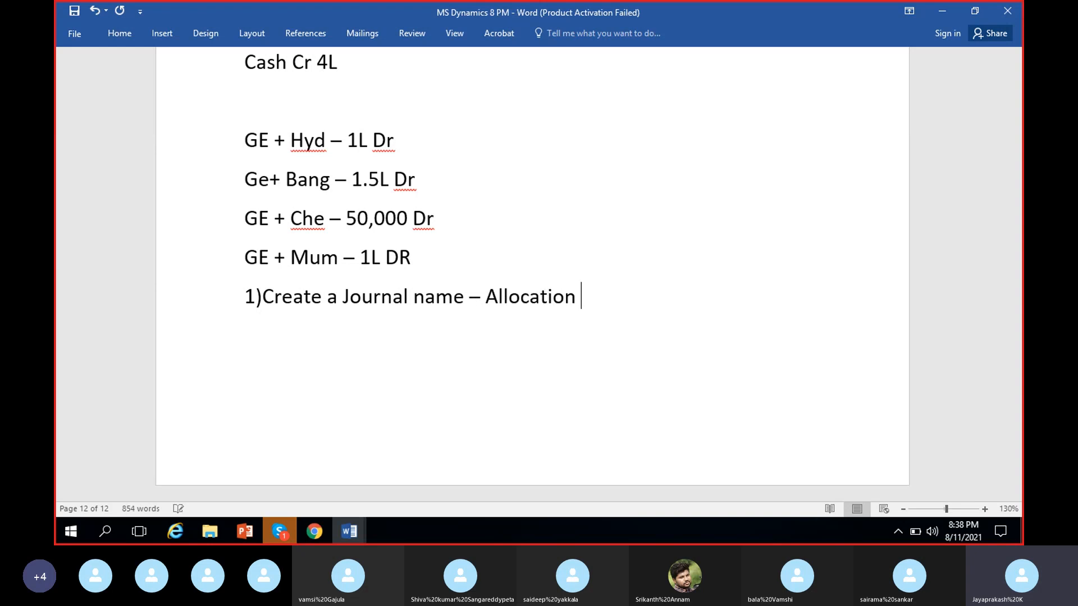
pyautogui.write('Journal')
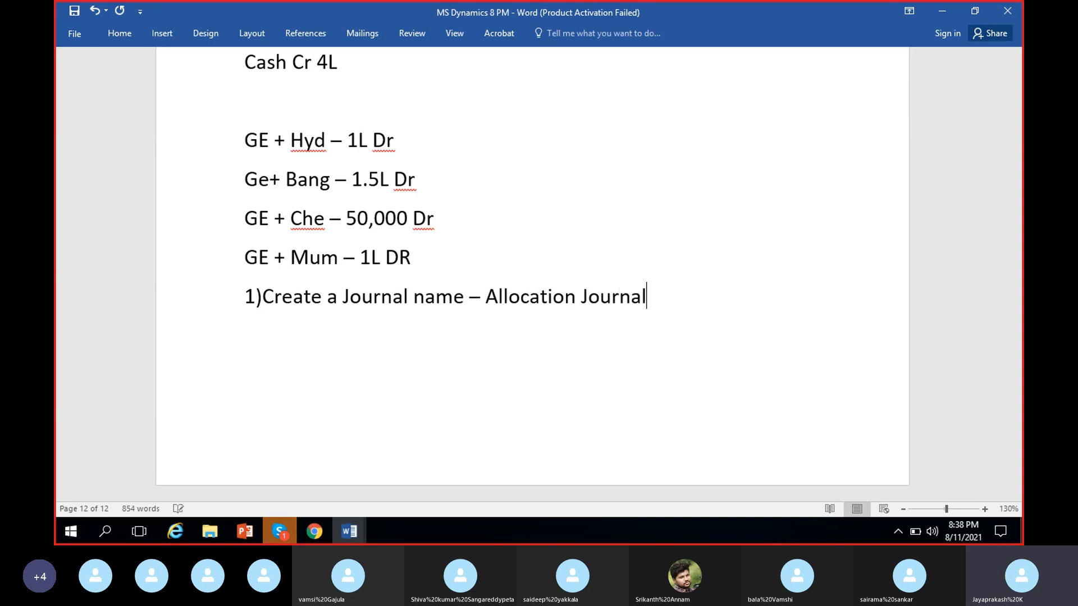
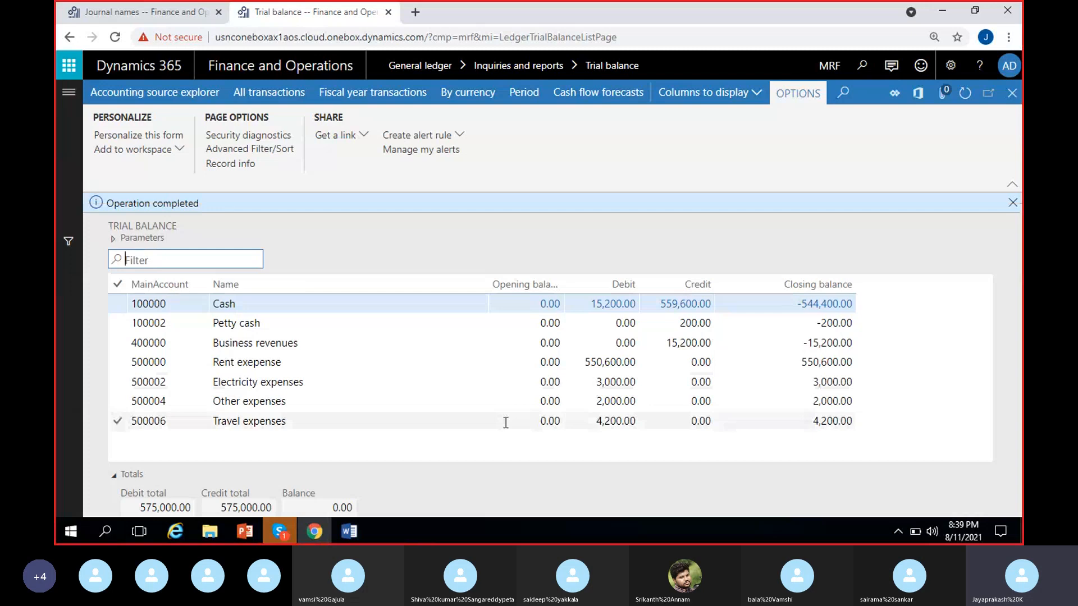
# Step: Check the main accounts list for the Salary expenses account, then return to the trial balance
pyautogui.click(1012, 202)
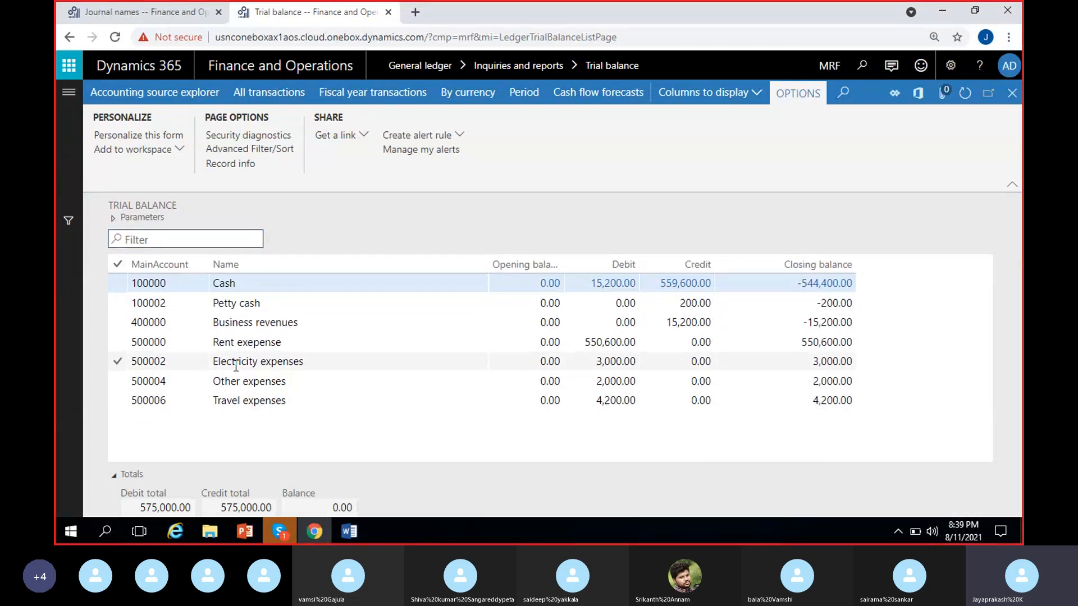
pyautogui.click(66, 100)
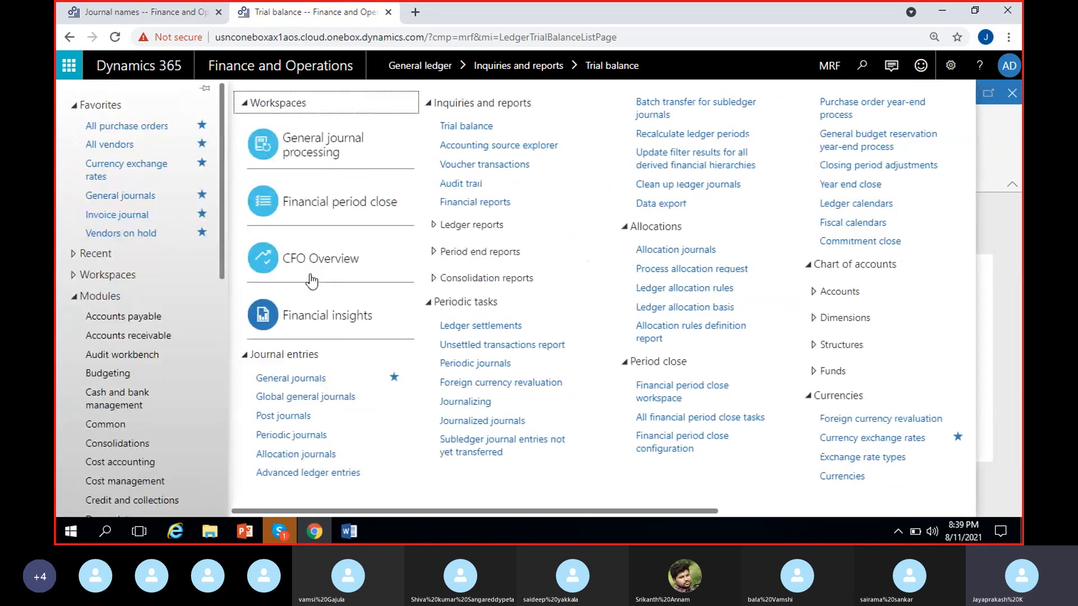
pyautogui.click(665, 512)
pyautogui.click(696, 292)
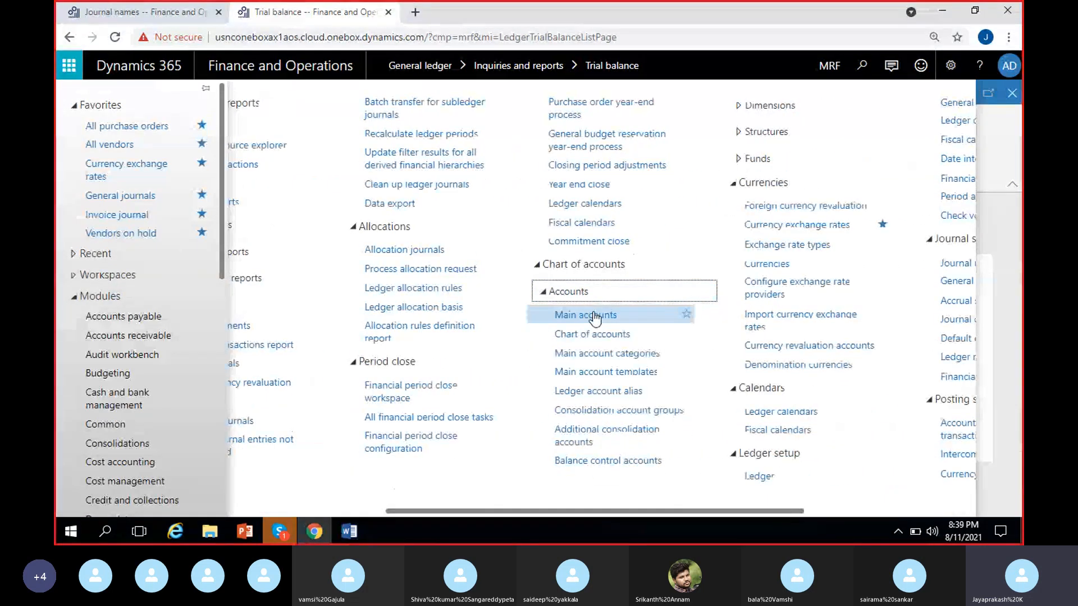
pyautogui.click(594, 316)
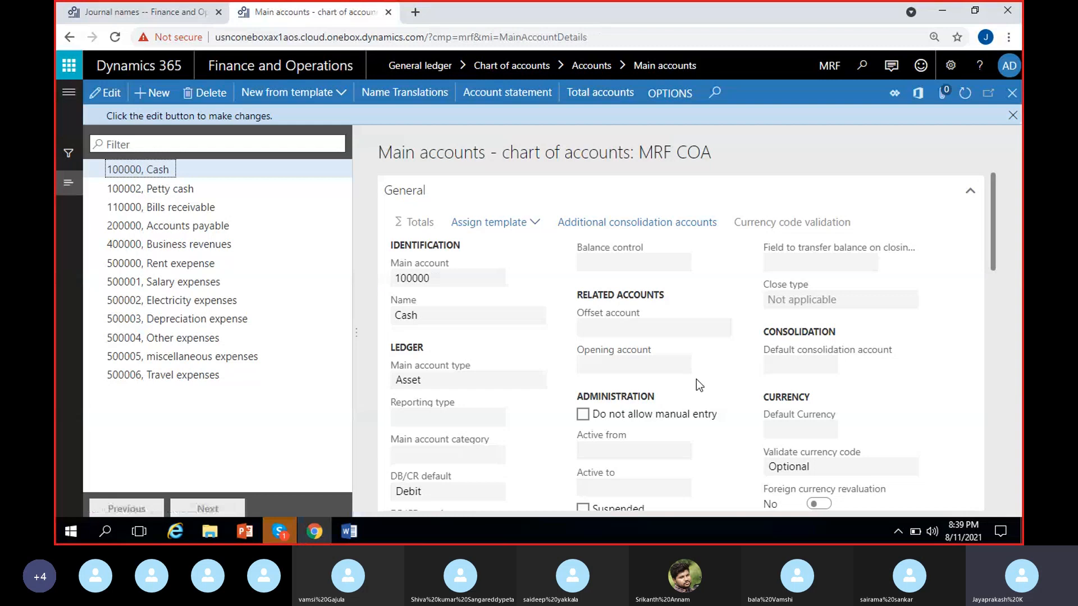
pyautogui.click(208, 285)
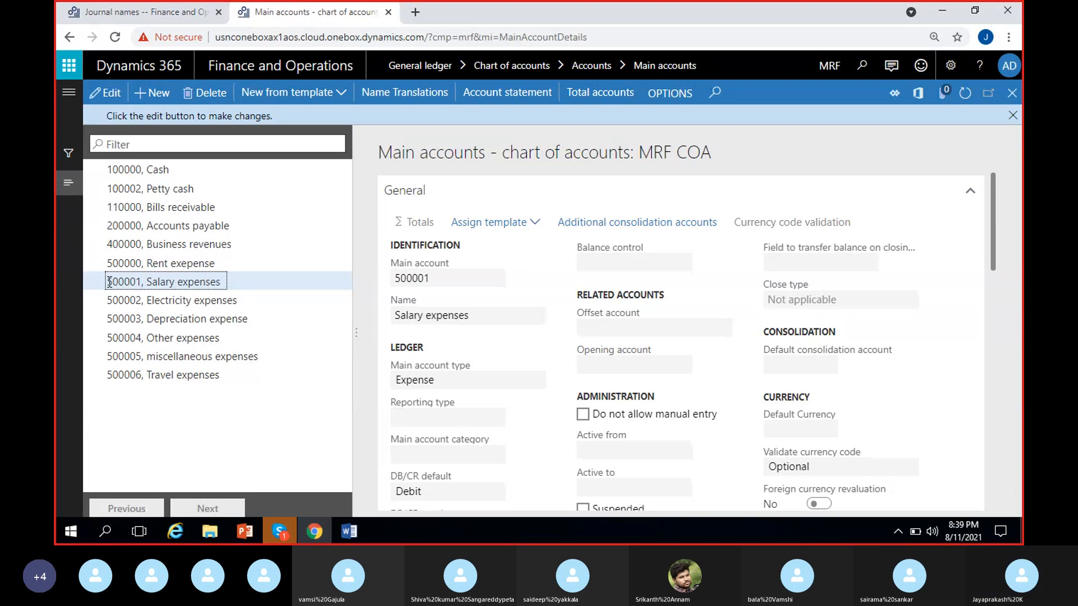
pyautogui.hotkey('alt', 'Tab')
pyautogui.hotkey('alt', 'Tab')
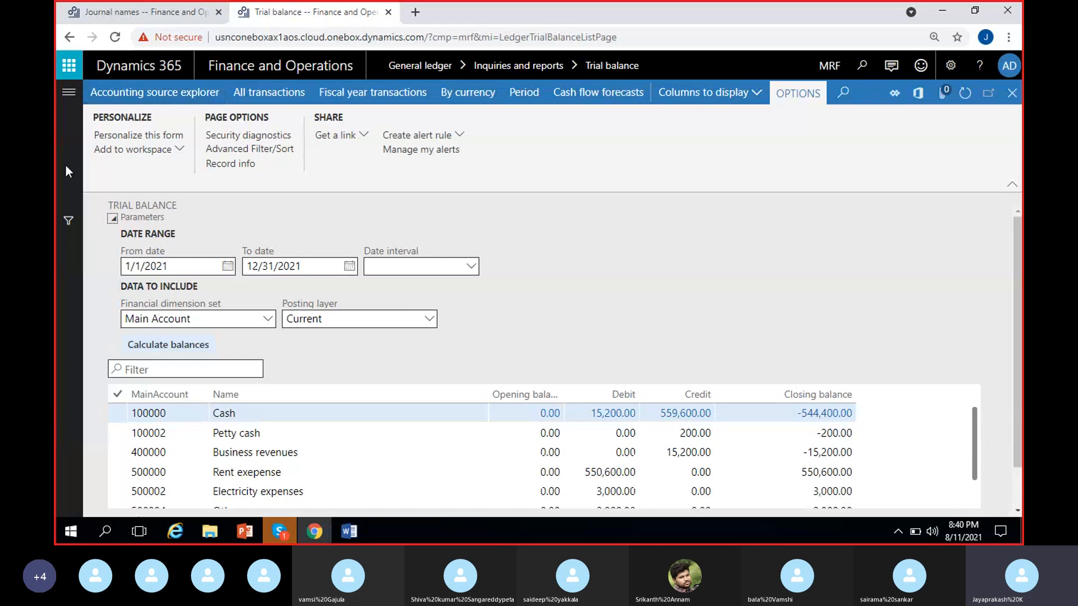
# Step: Create a new general journal with the name GenJournal and open its lines
pyautogui.click(68, 104)
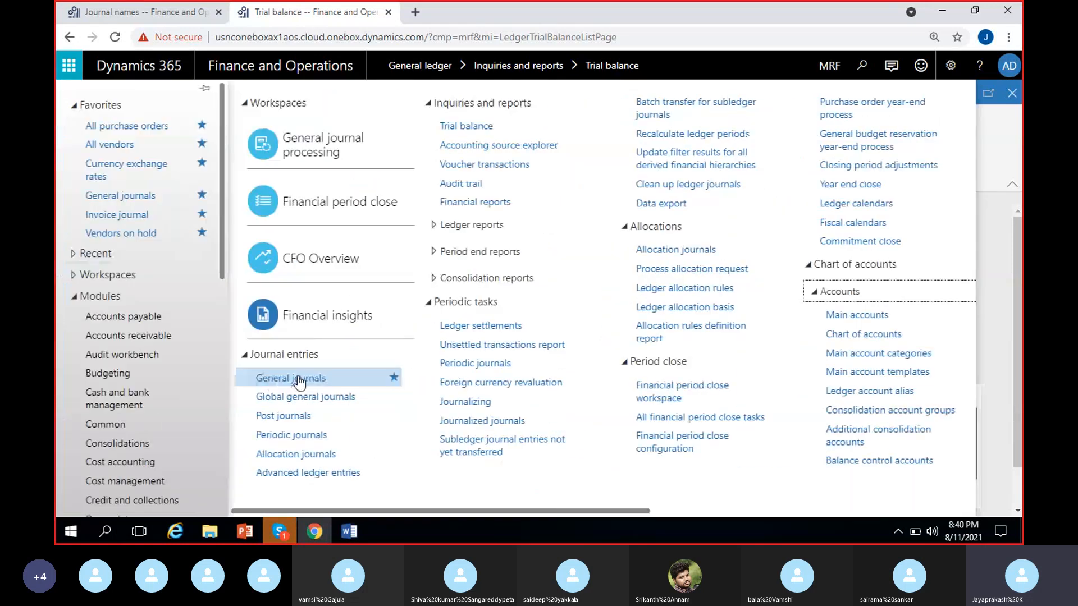
pyautogui.click(293, 380)
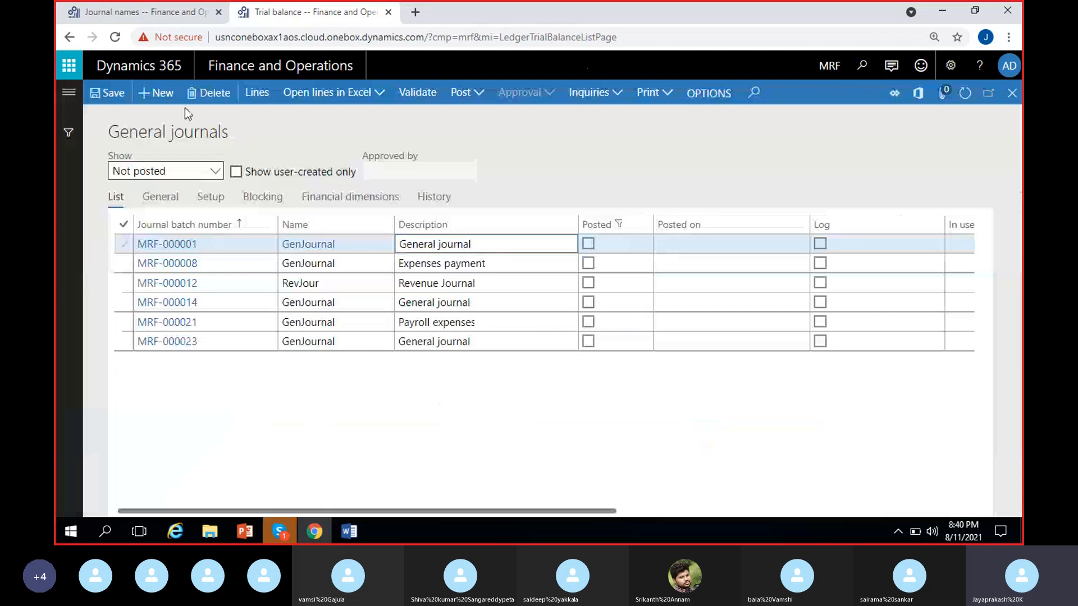
pyautogui.click(152, 94)
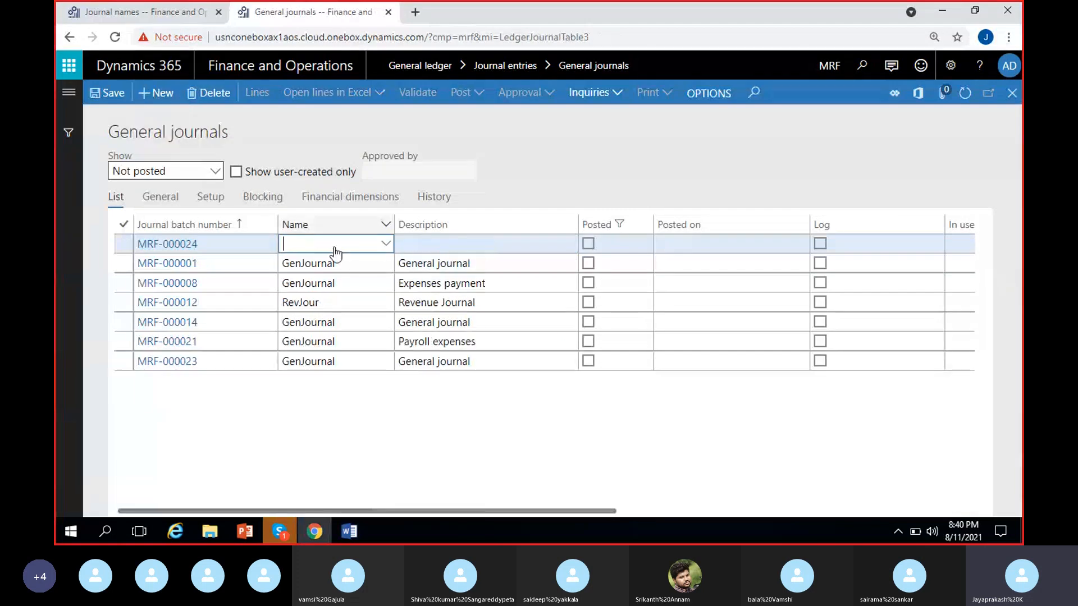
pyautogui.click(386, 244)
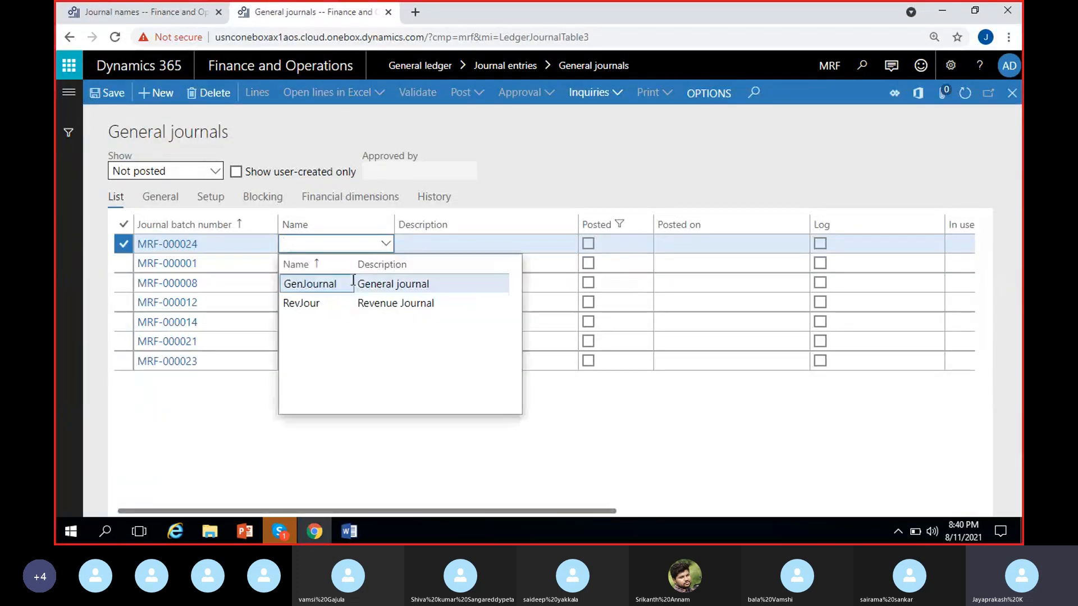
pyautogui.click(351, 280)
pyautogui.click(265, 92)
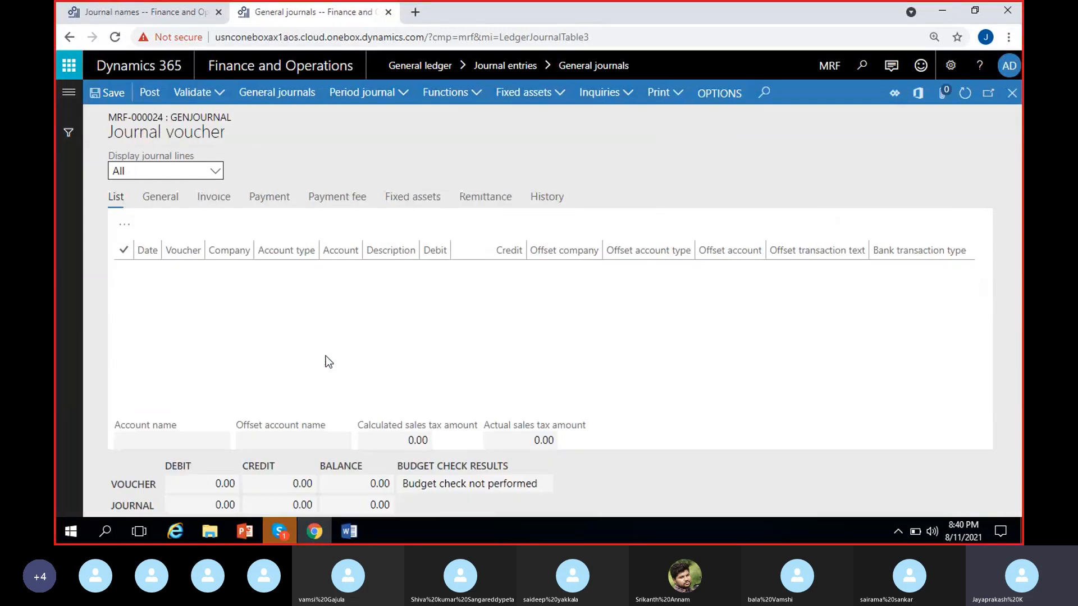
# Step: Enter ledger account 500001 on the first voucher line and set the line's date to 8/1/2021
pyautogui.click(512, 264)
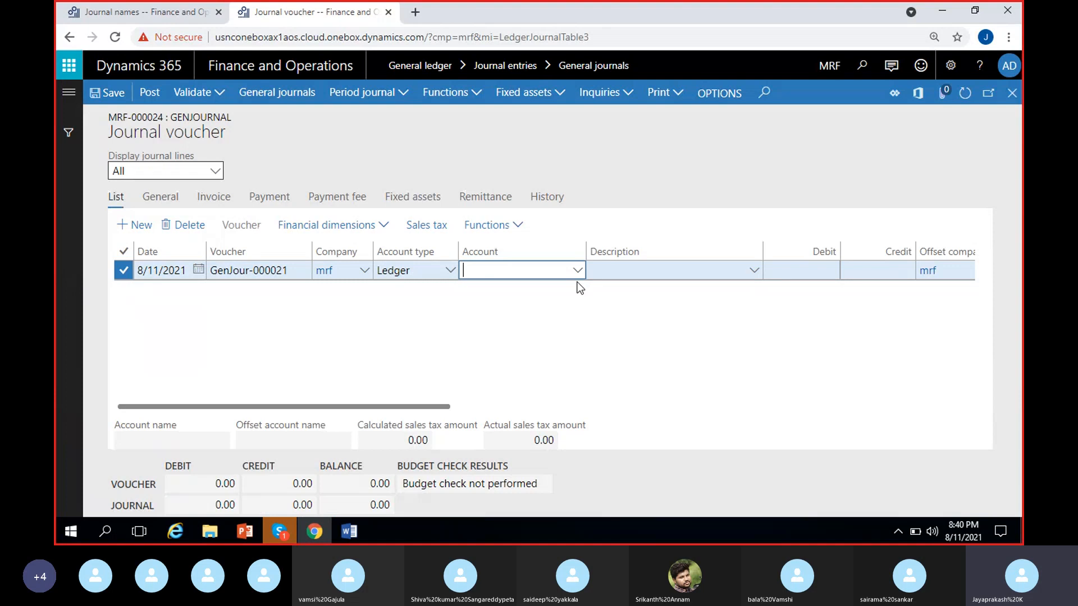
pyautogui.write('500001---')
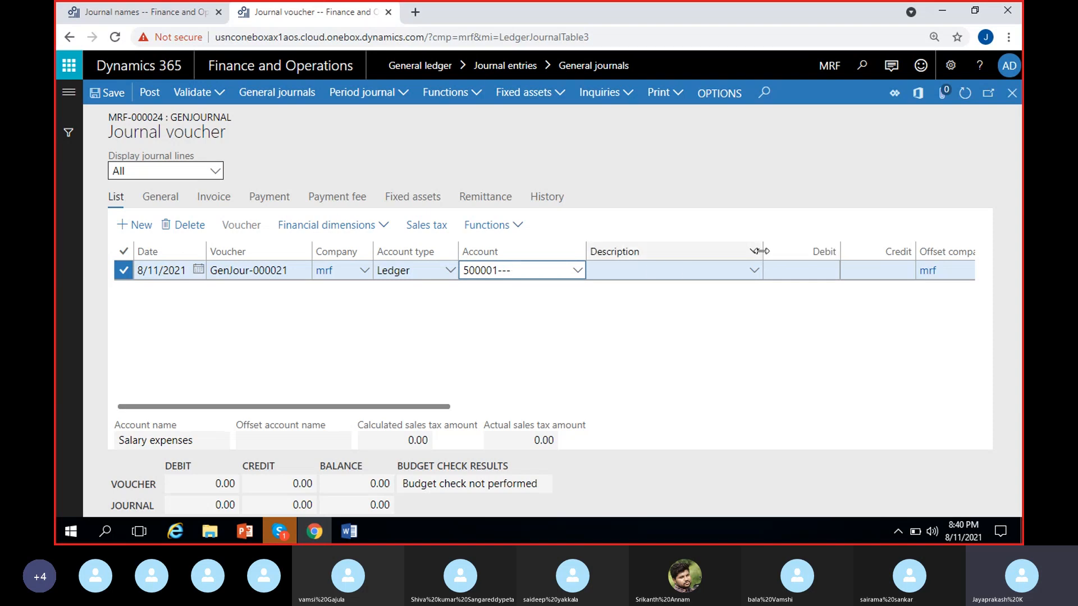
pyautogui.moveTo(762, 251); pyautogui.dragTo(721, 251)
pyautogui.click(197, 270)
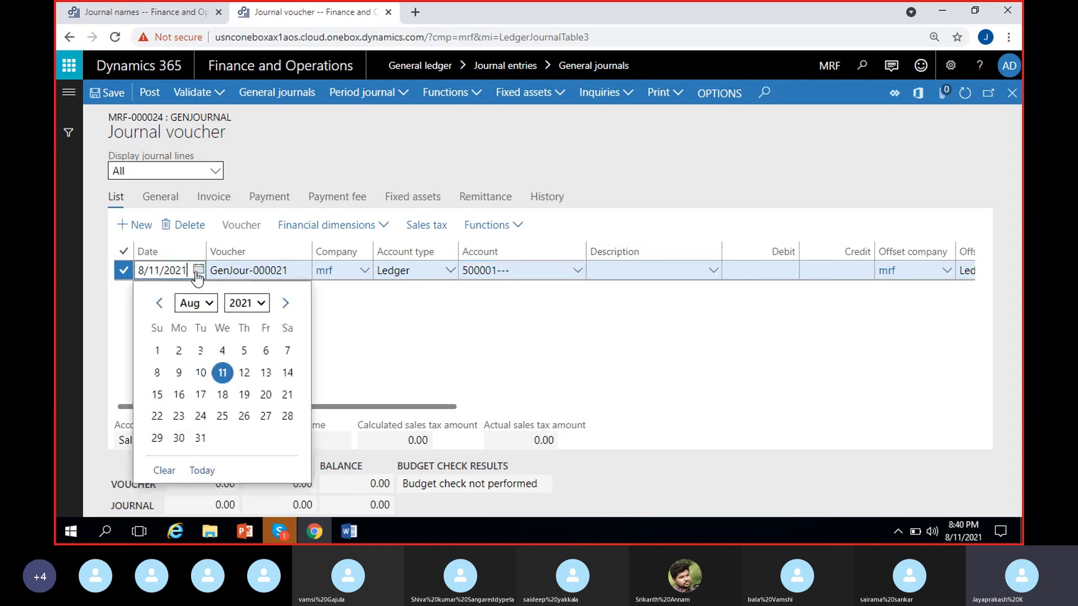
pyautogui.click(157, 350)
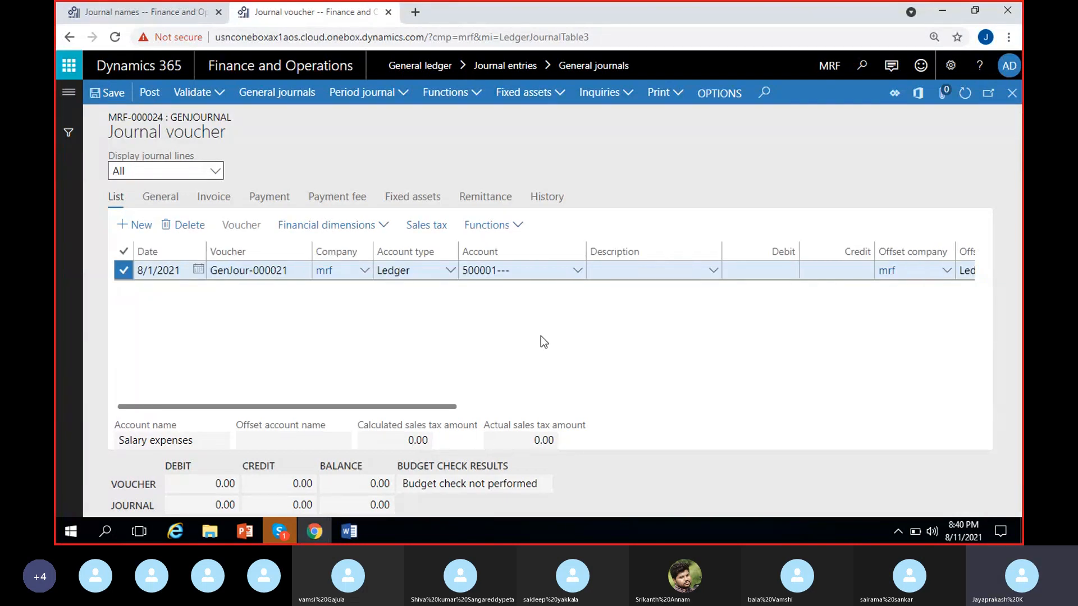
pyautogui.moveTo(584, 246); pyautogui.dragTo(557, 243)
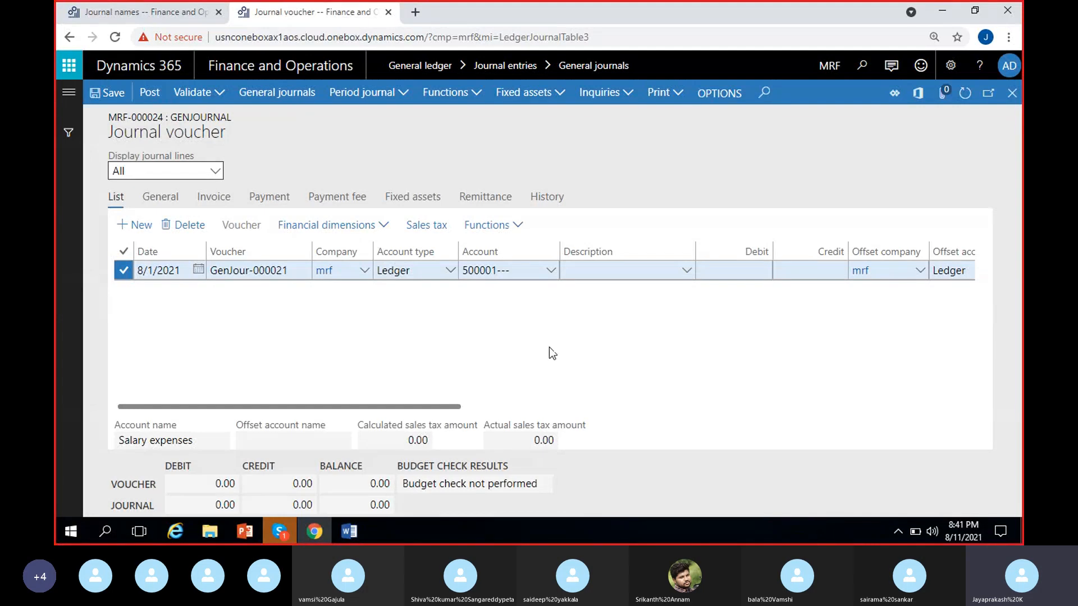
# Step: Clear the account on the voucher line and open the main accounts details from that field
pyautogui.click(494, 270)
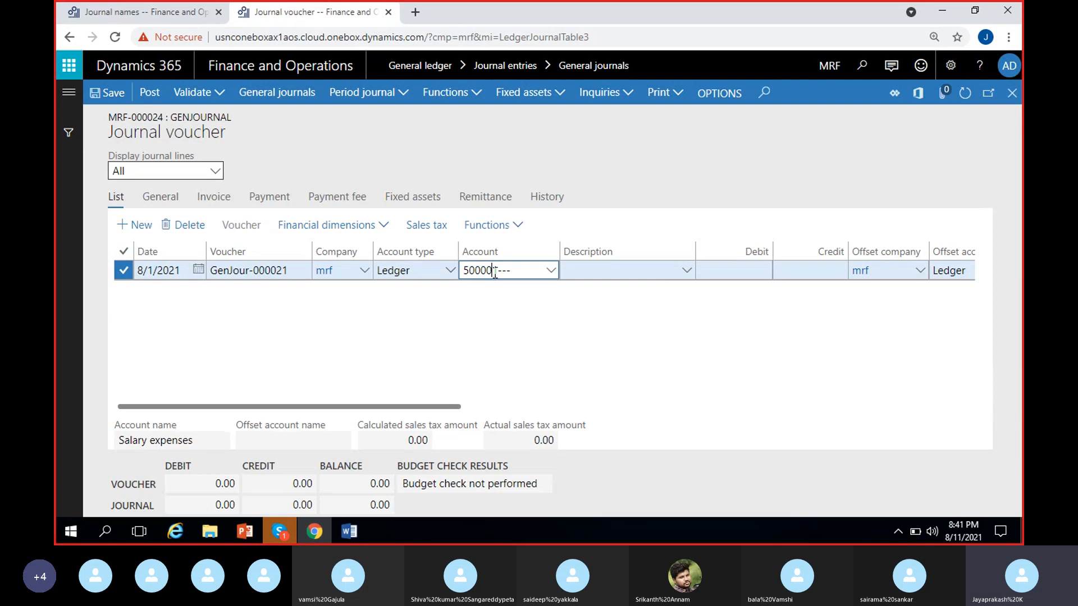
pyautogui.press('BackSpace')
pyautogui.press('BackSpace')
pyautogui.press('BackSpace')
pyautogui.press('BackSpace')
pyautogui.press('BackSpace')
pyautogui.press('BackSpace')
pyautogui.rightClick(550, 271)
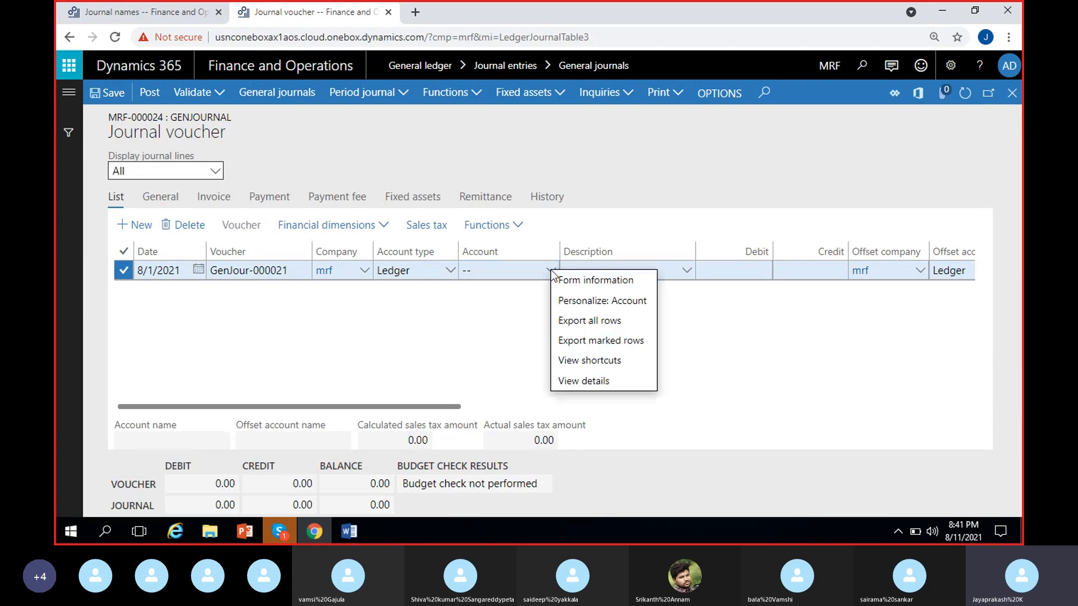
pyautogui.click(582, 383)
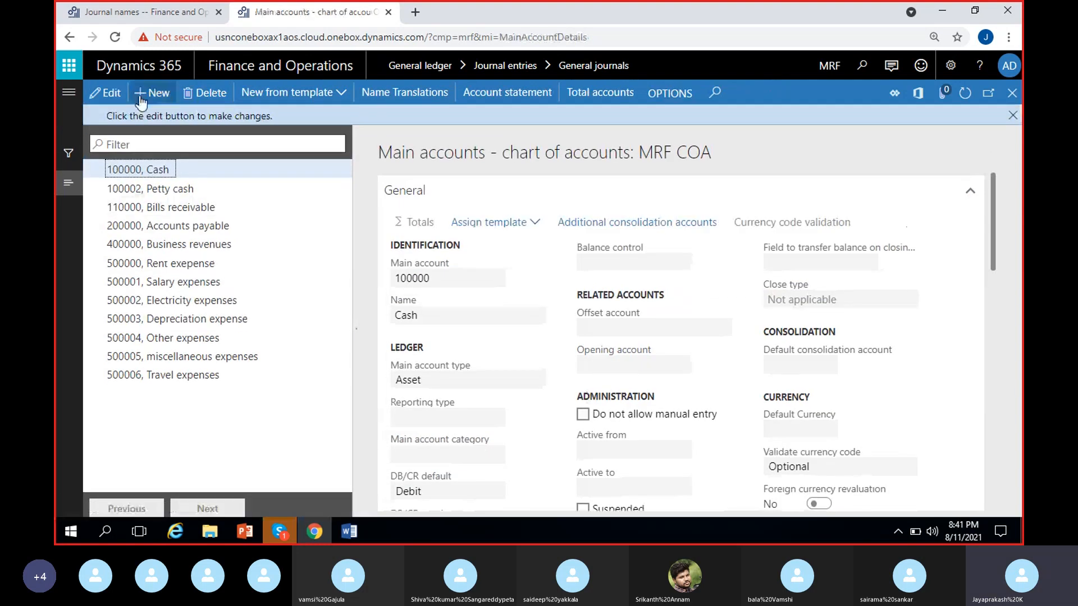
# Step: Add a new main account numbered 500007 and named "Gift expenses"
pyautogui.click(140, 98)
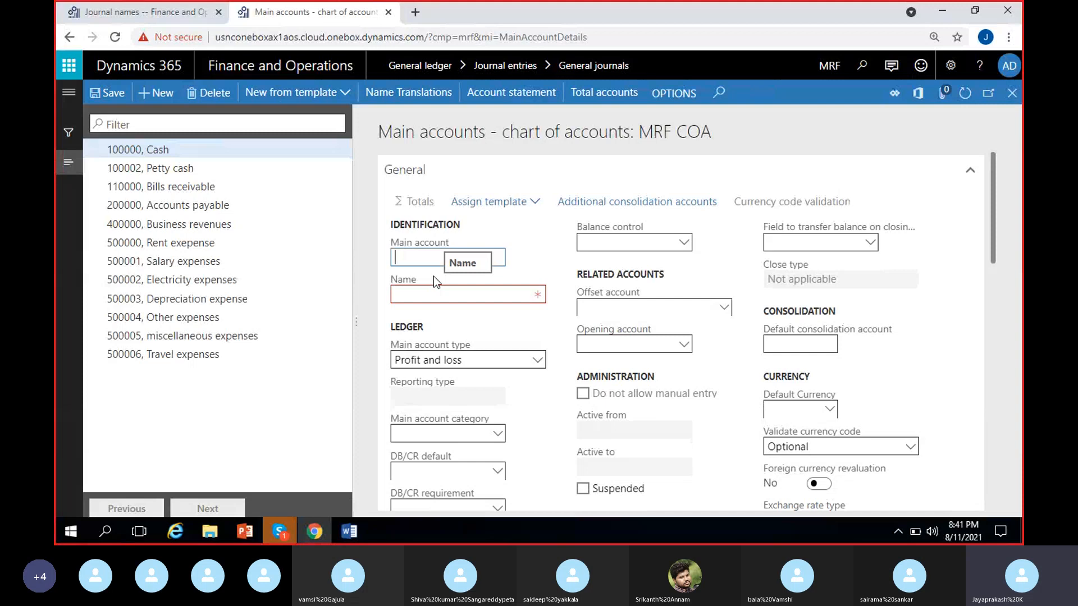
pyautogui.write('500007')
pyautogui.click(438, 293)
pyautogui.write('Gif')
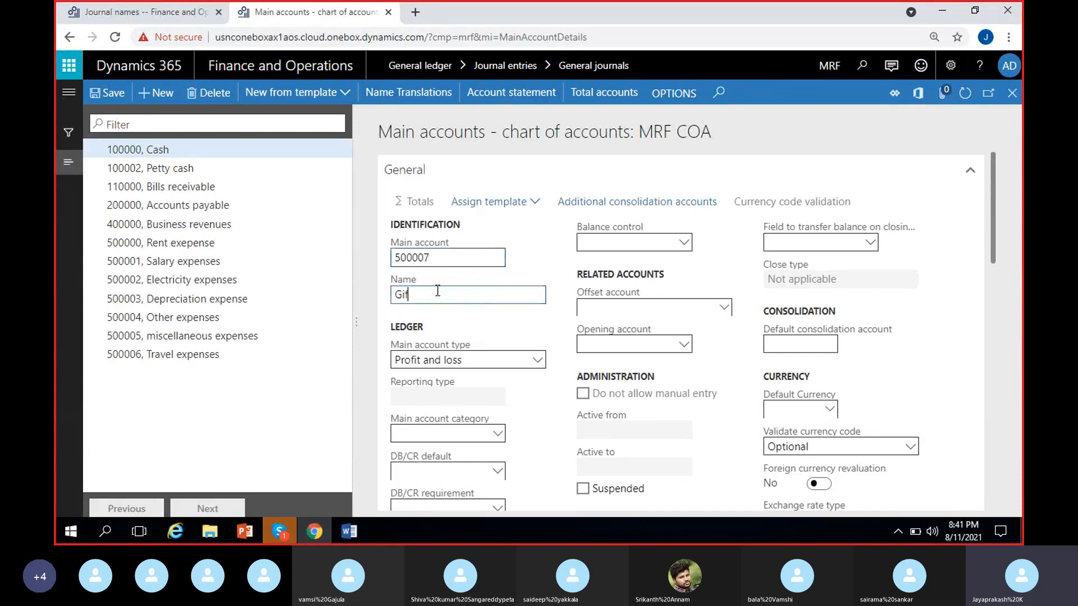
pyautogui.write('t expenses')
pyautogui.click(524, 336)
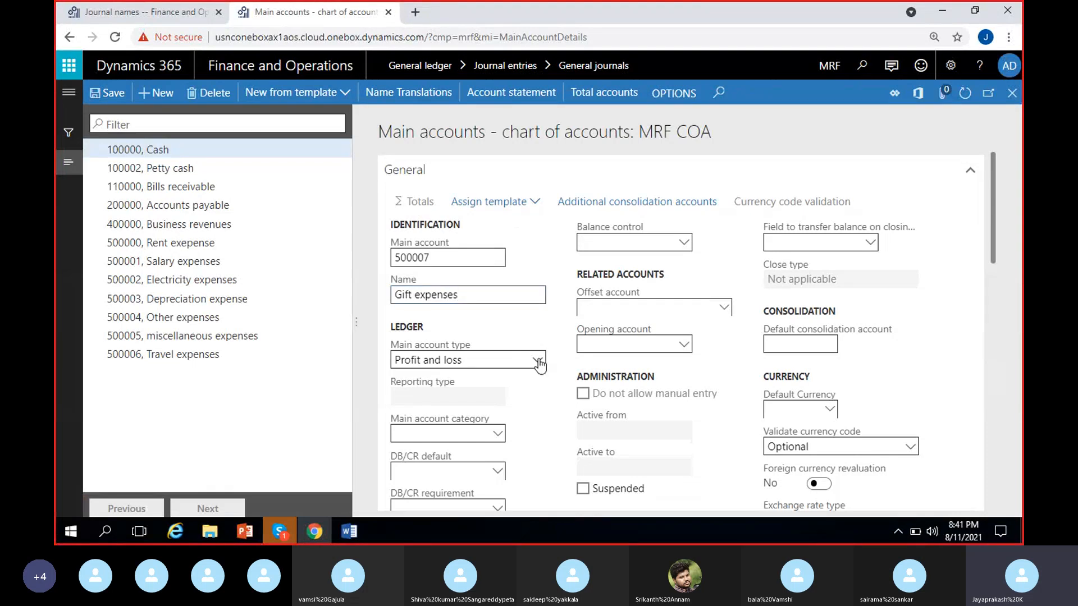
# Step: Set the new account's main account type to Expense, save it, and return to the journal voucher
pyautogui.click(538, 360)
pyautogui.click(416, 210)
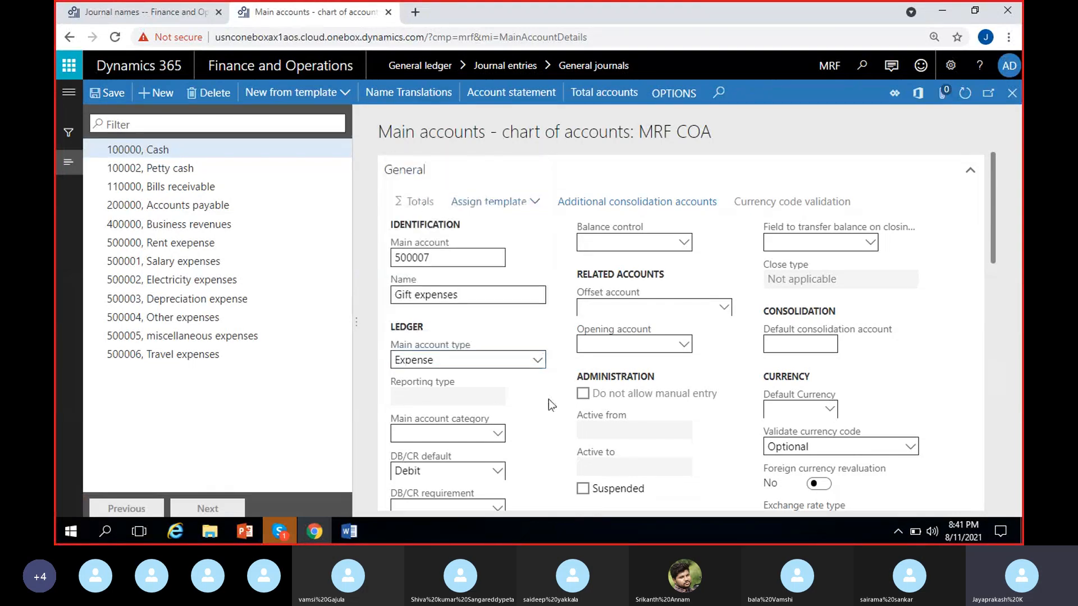
pyautogui.click(101, 93)
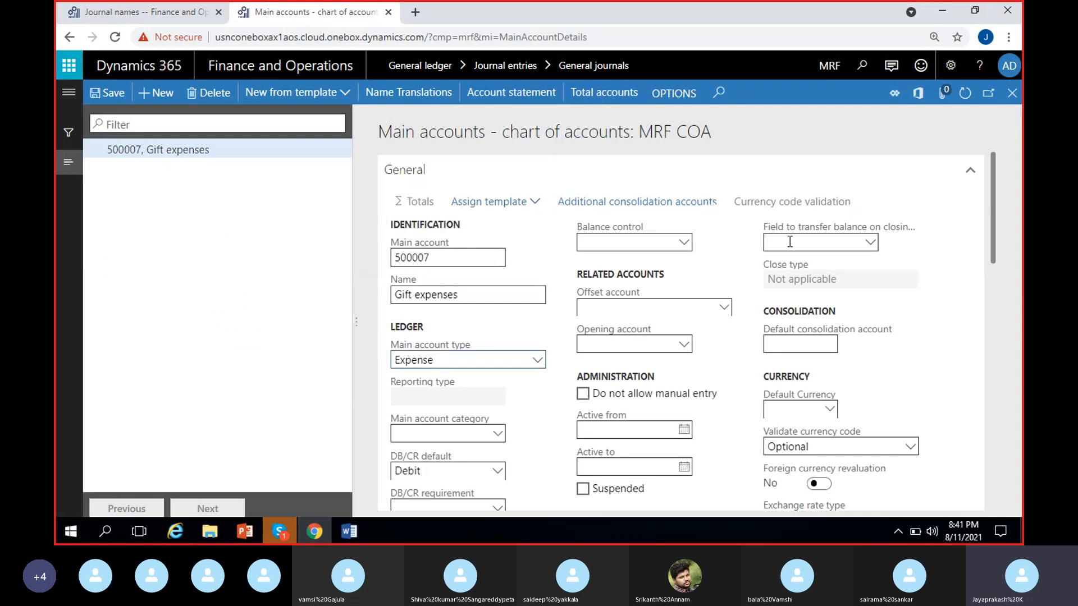
pyautogui.click(1012, 94)
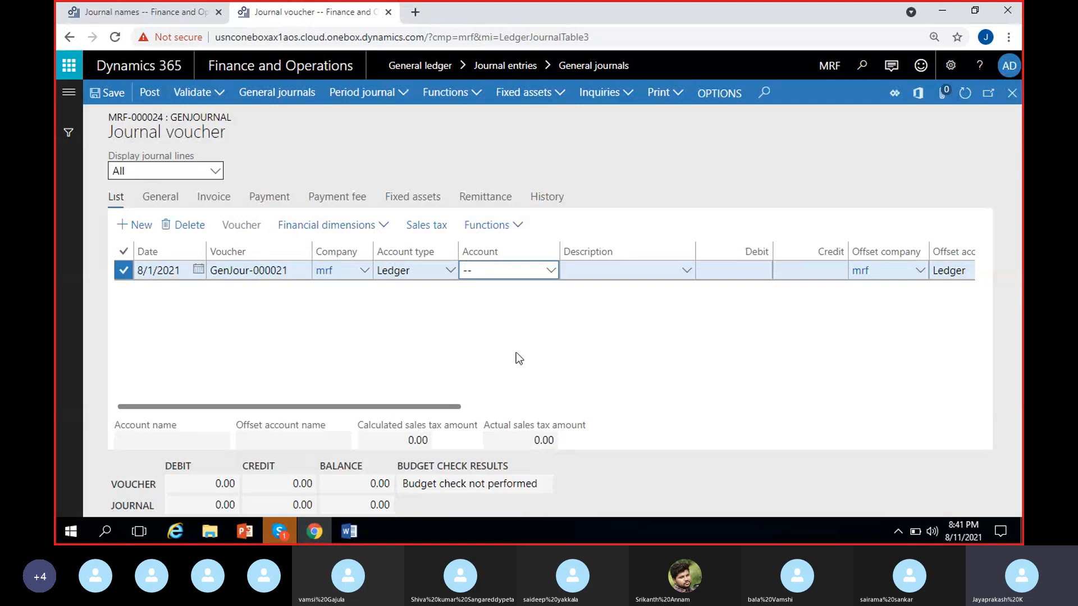
# Step: Set the voucher line's account to 500007 without financial dimensions and enter a debit of 400000
pyautogui.write('500007')
pyautogui.click(554, 274)
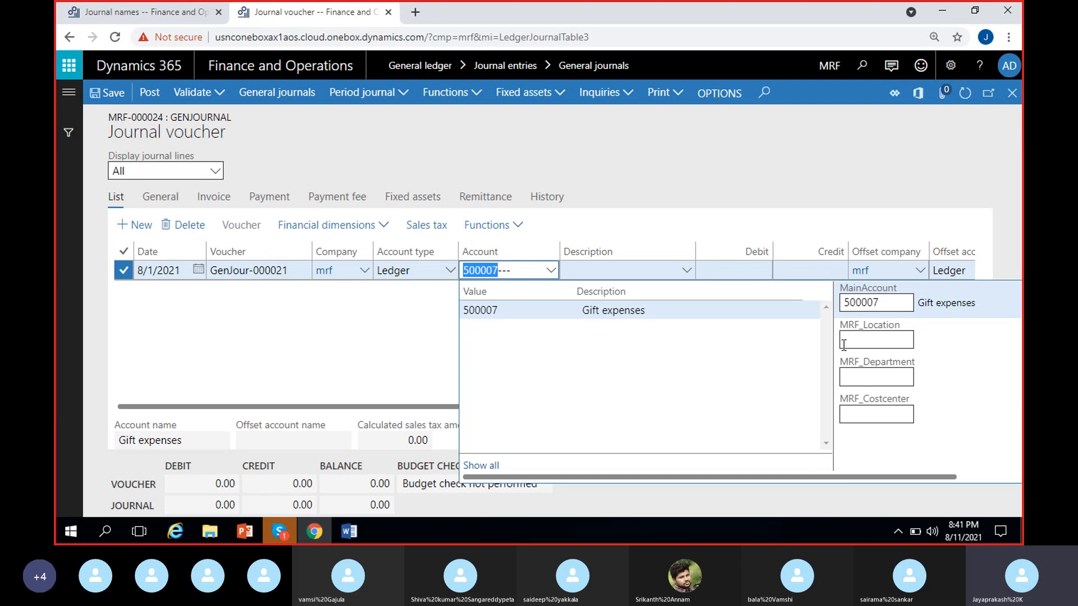
pyautogui.click(366, 373)
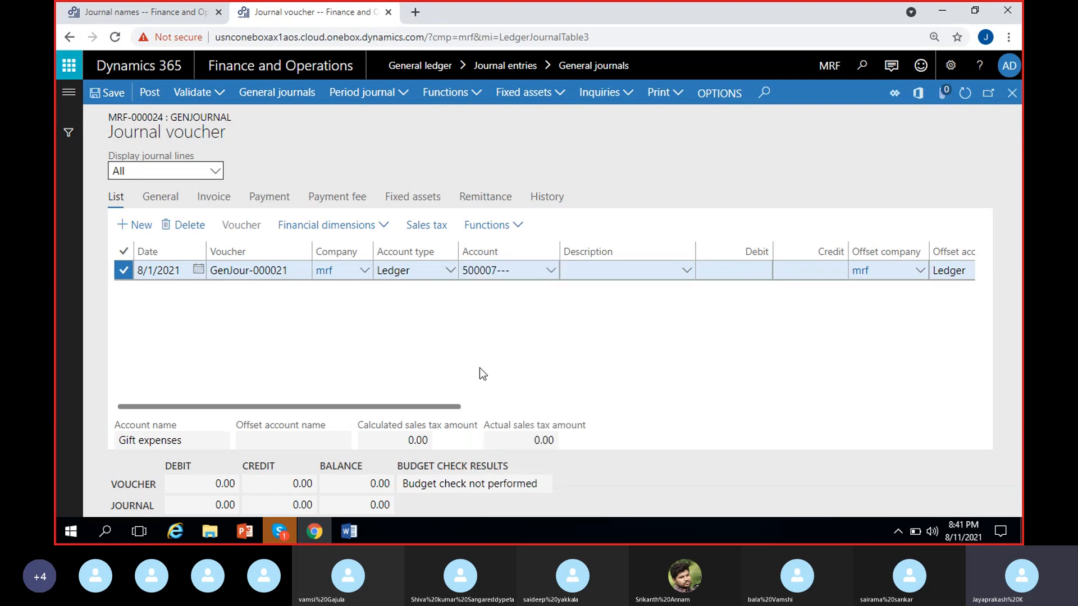
pyautogui.click(745, 274)
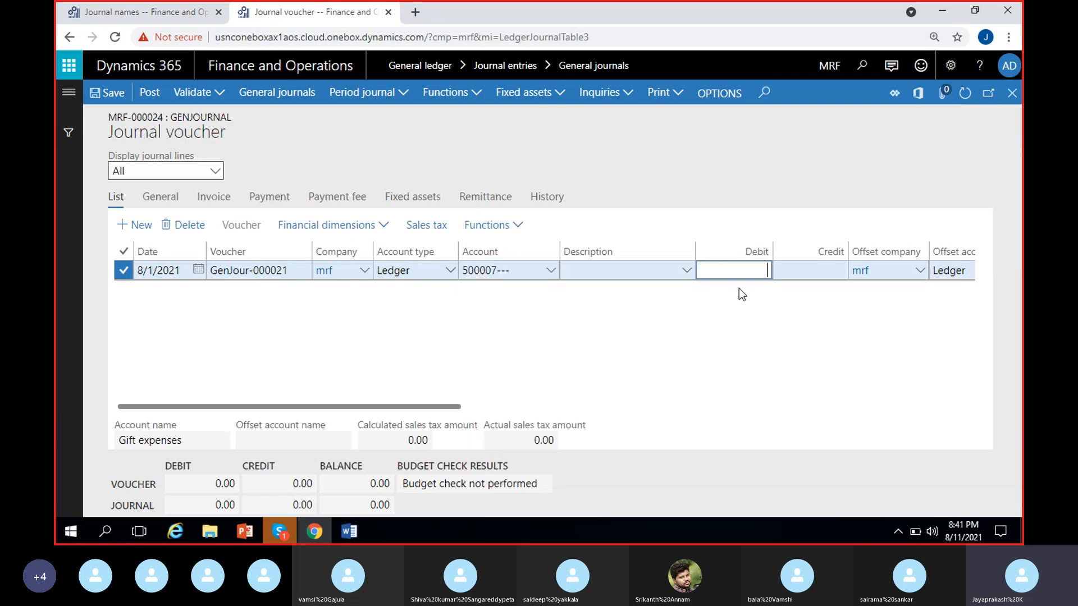
pyautogui.click(730, 315)
# Step: Check the gift expenses and cash entries in the Word notes, then return to the journal voucher
pyautogui.click(350, 531)
pyautogui.click(289, 480)
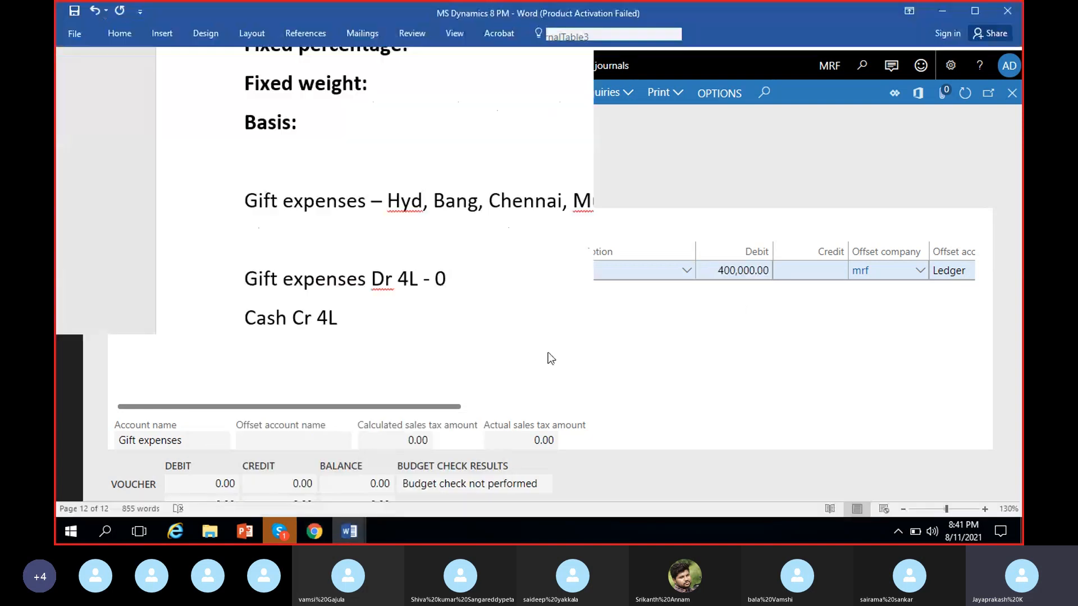
pyautogui.scroll(1, 554, 356)
pyautogui.click(402, 393)
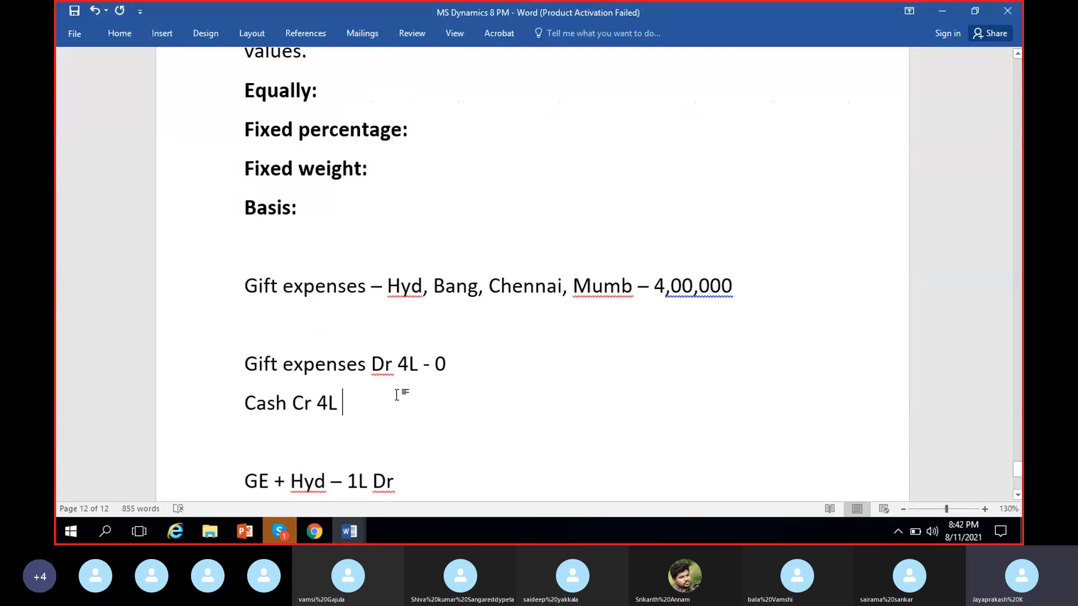
pyautogui.click(941, 14)
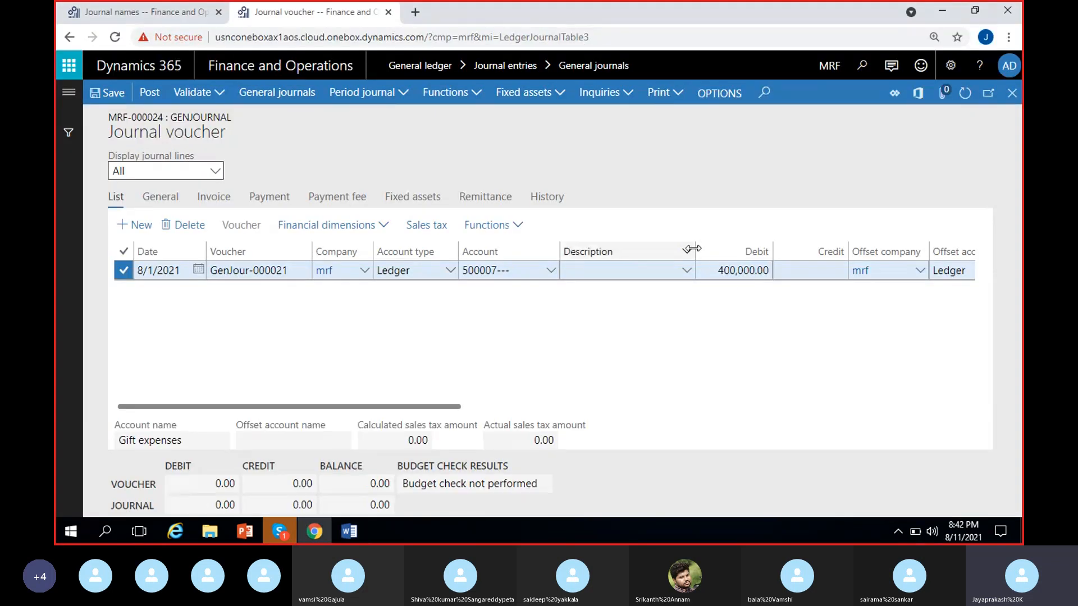
# Step: Set the voucher line's offset account to 100000 (Cash) without financial dimensions and save the journal line
pyautogui.moveTo(692, 249); pyautogui.dragTo(644, 252)
pyautogui.hscroll(2, 605, 352)
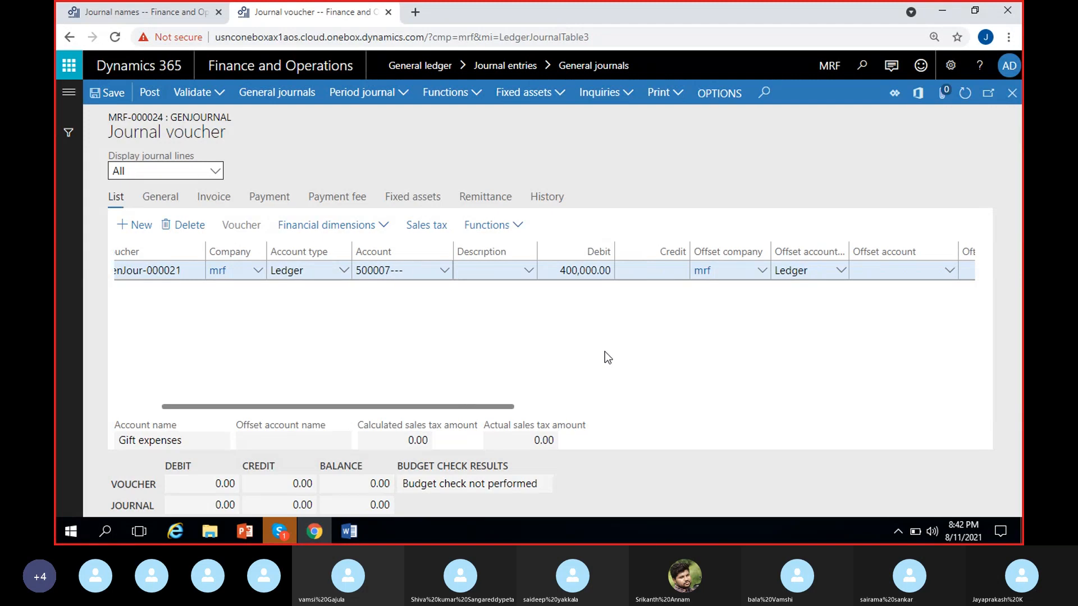
pyautogui.hscroll(2, 605, 352)
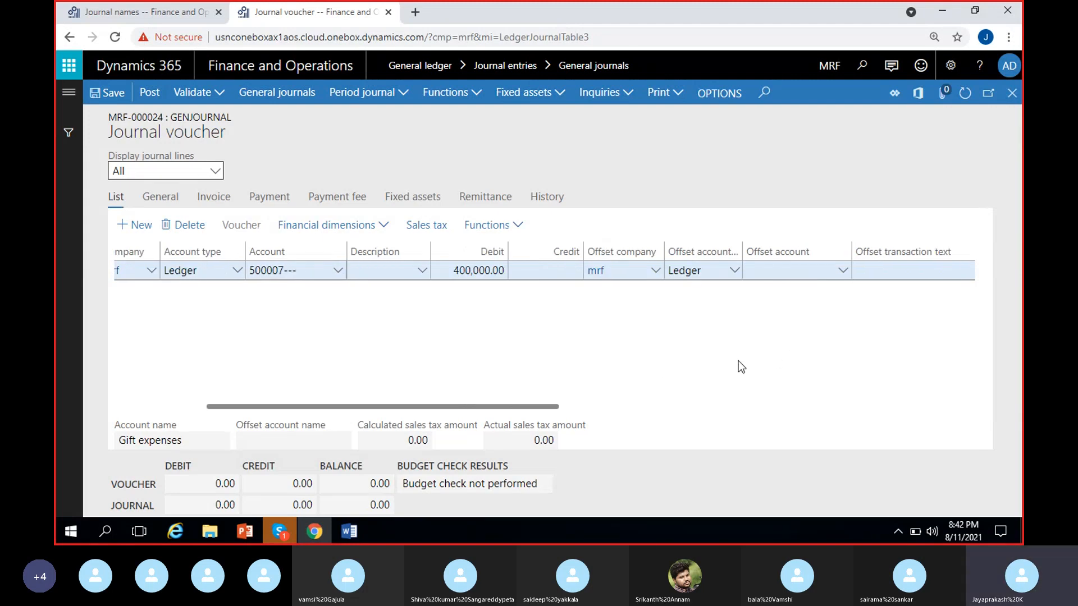
pyautogui.hscroll(2, 737, 348)
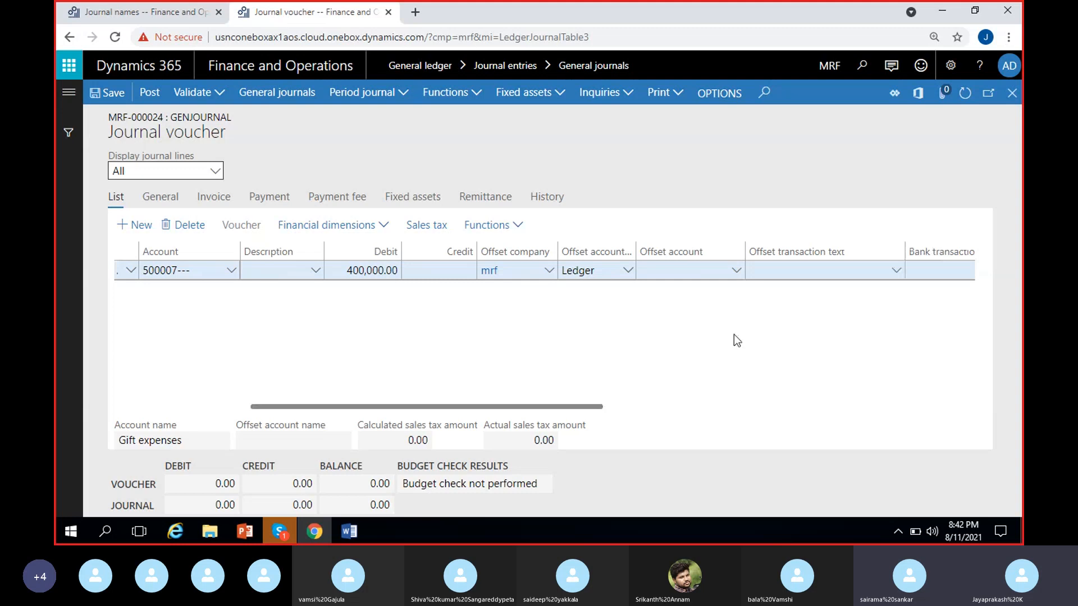
pyautogui.click(742, 274)
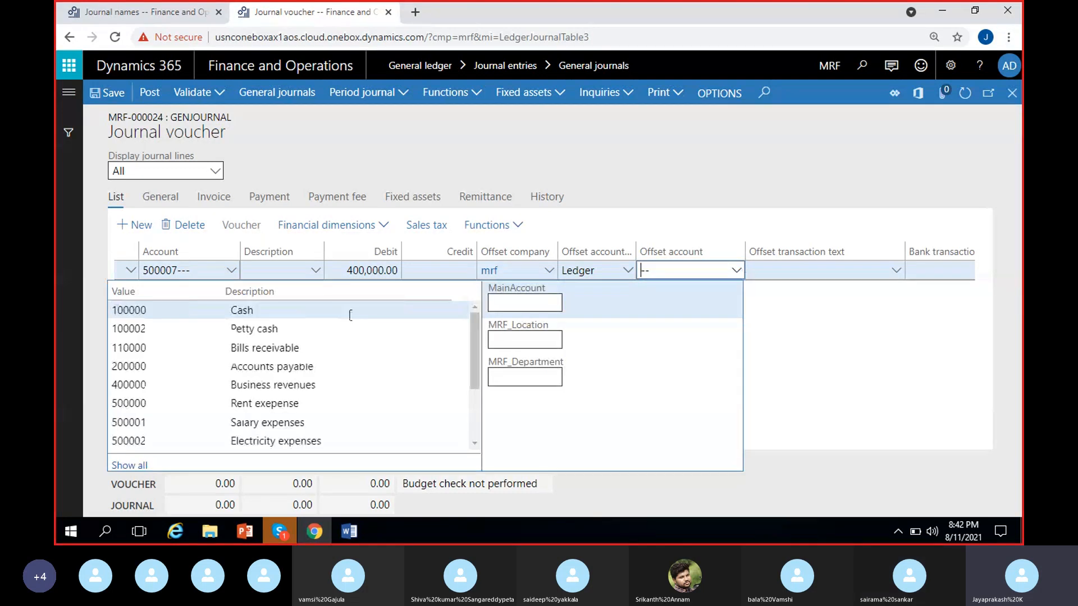
pyautogui.click(344, 309)
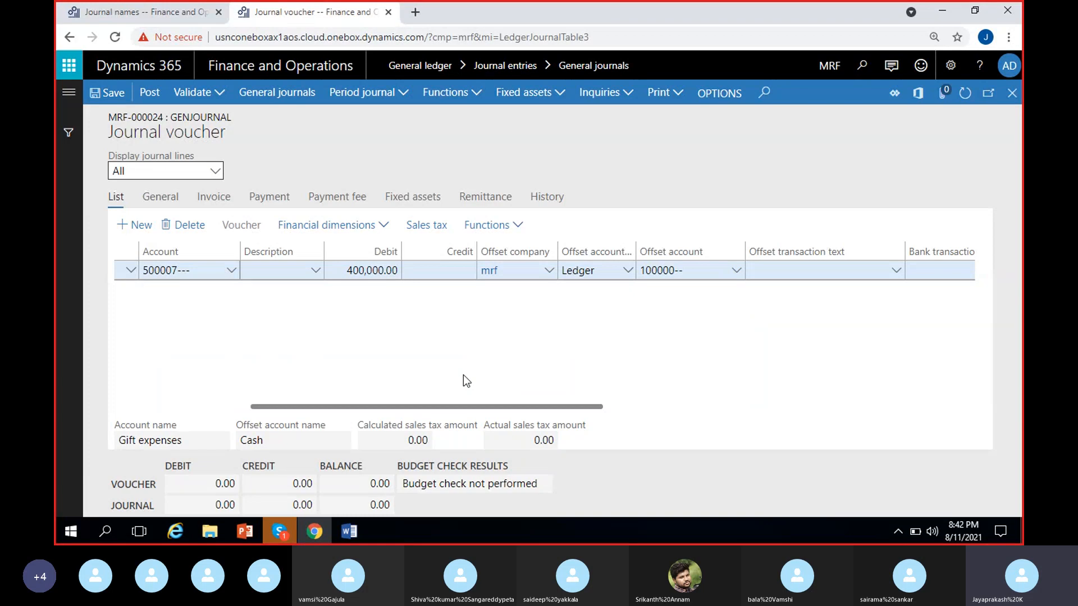
pyautogui.hscroll(-5, 463, 375)
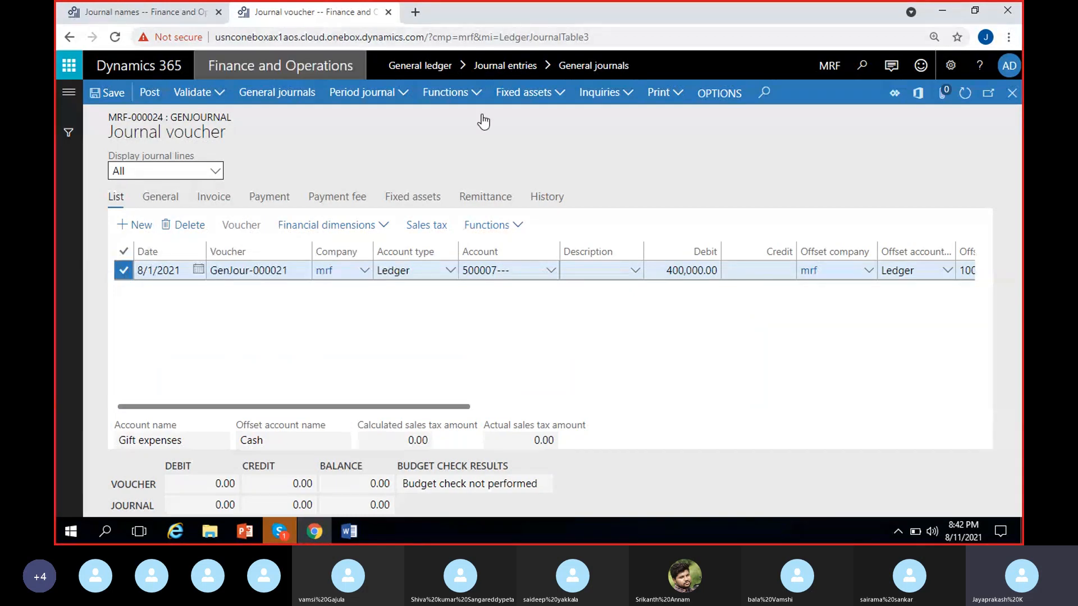
pyautogui.click(111, 94)
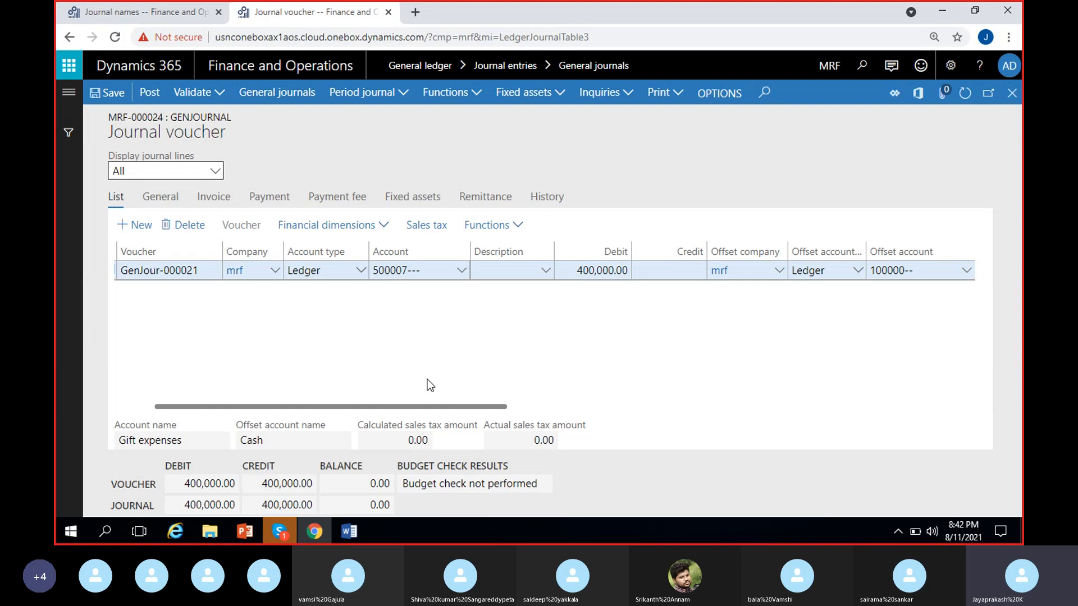
# Step: Describe the voucher line as "Gift expenses to all locations" and widen the description column to fit the text
pyautogui.click(499, 271)
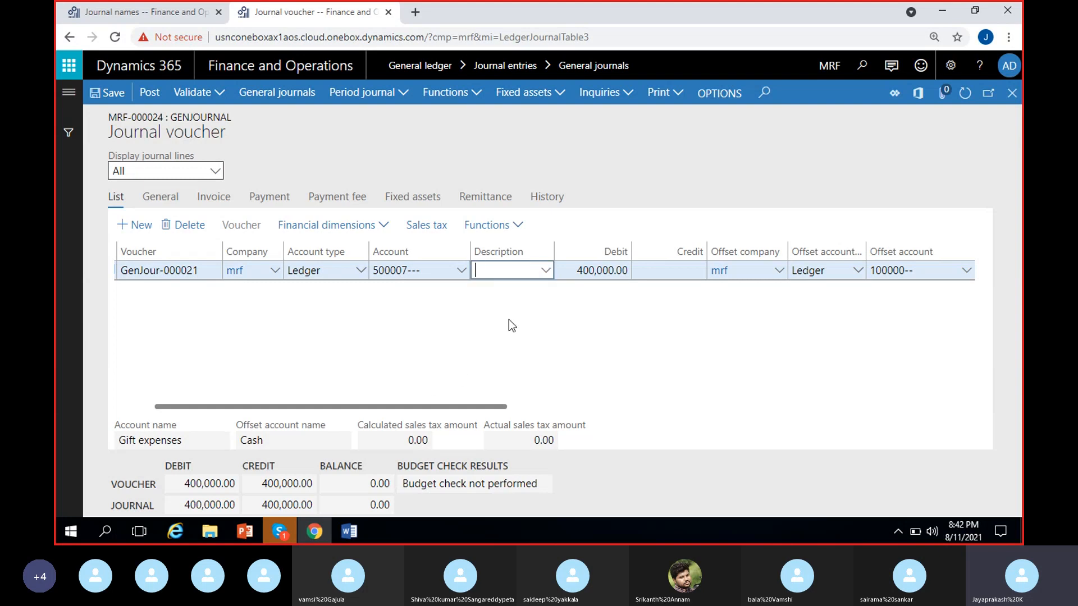
pyautogui.write('Gift ex')
pyautogui.write('pense')
pyautogui.write('s to all ')
pyautogui.write('locations')
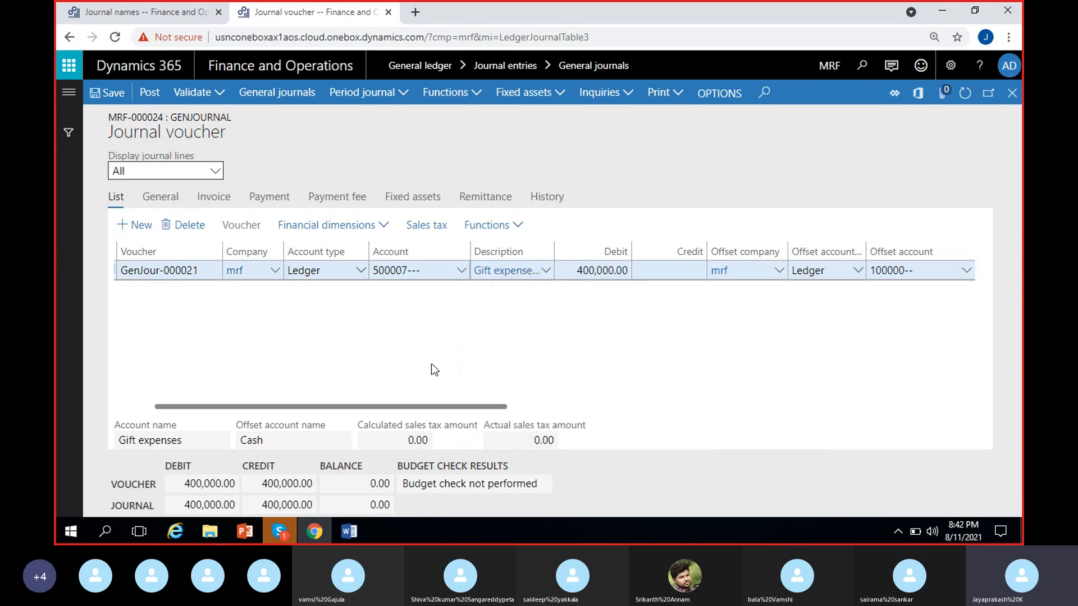
pyautogui.moveTo(554, 251); pyautogui.dragTo(621, 250)
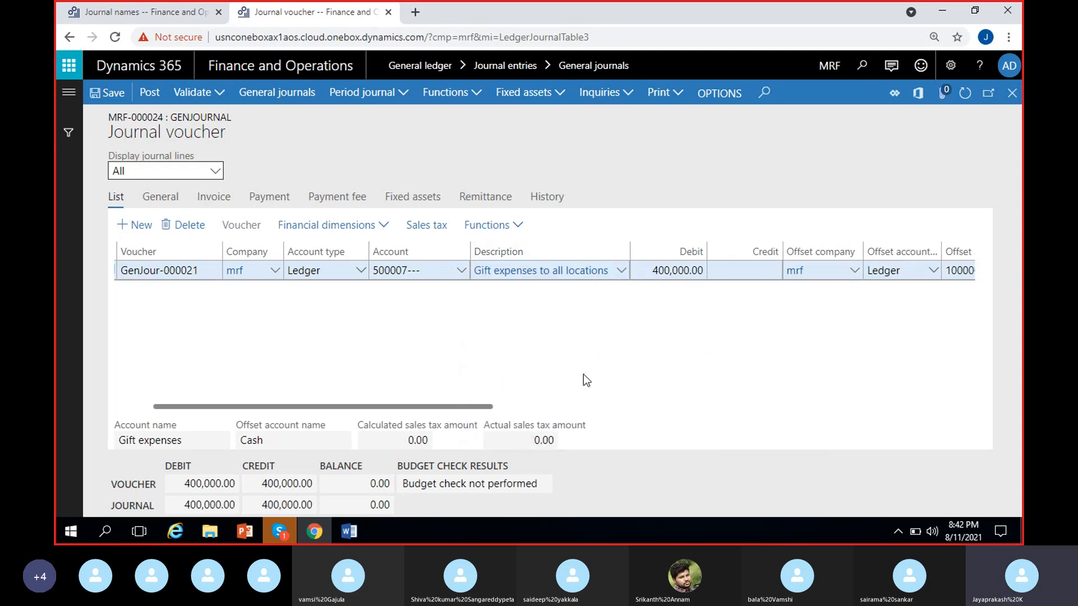
pyautogui.hscroll(2, 584, 374)
pyautogui.hscroll(-3, 474, 377)
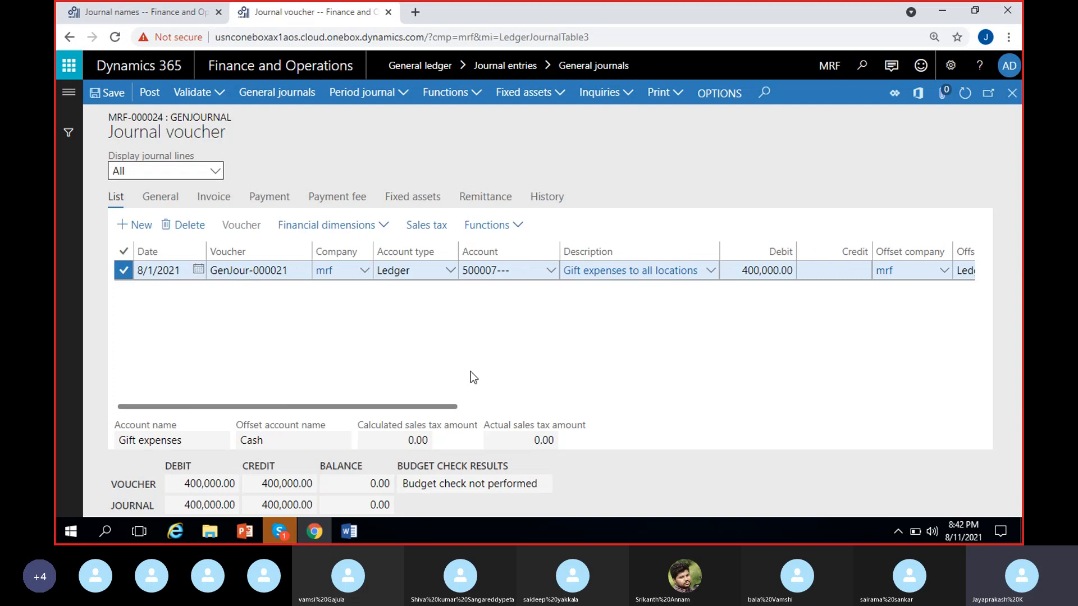
# Step: Validate the gift expenses journal, post it, and dismiss the resulting messages
pyautogui.click(214, 92)
pyautogui.click(213, 115)
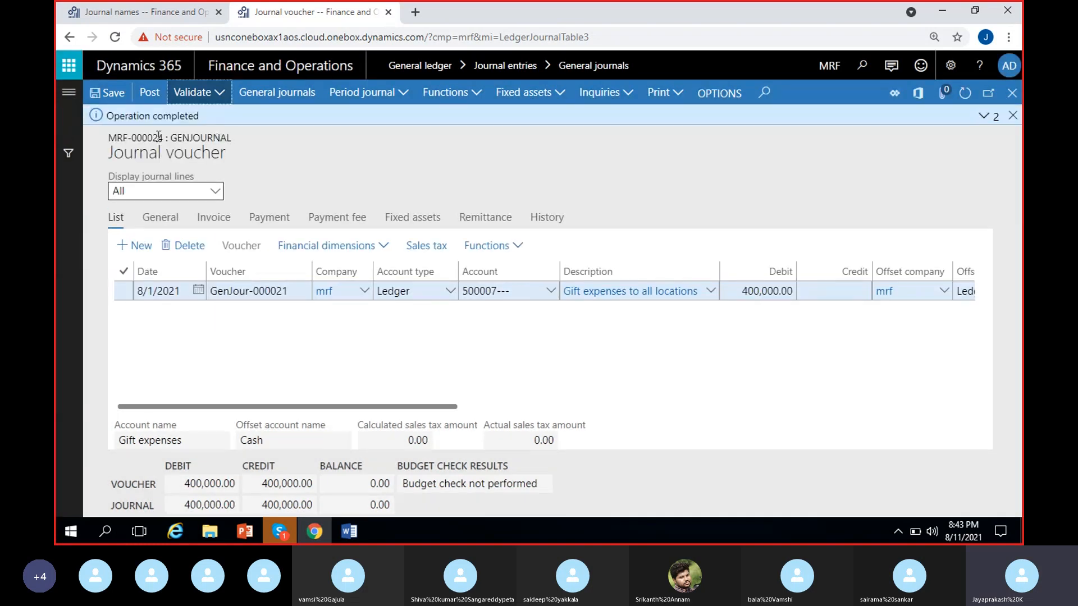
pyautogui.click(983, 115)
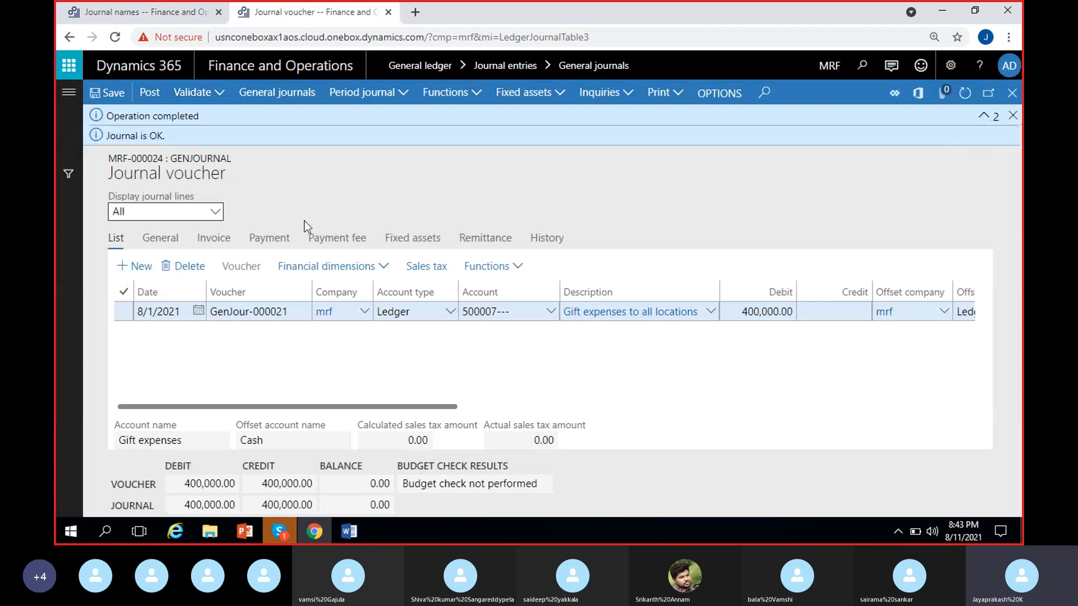
pyautogui.click(148, 96)
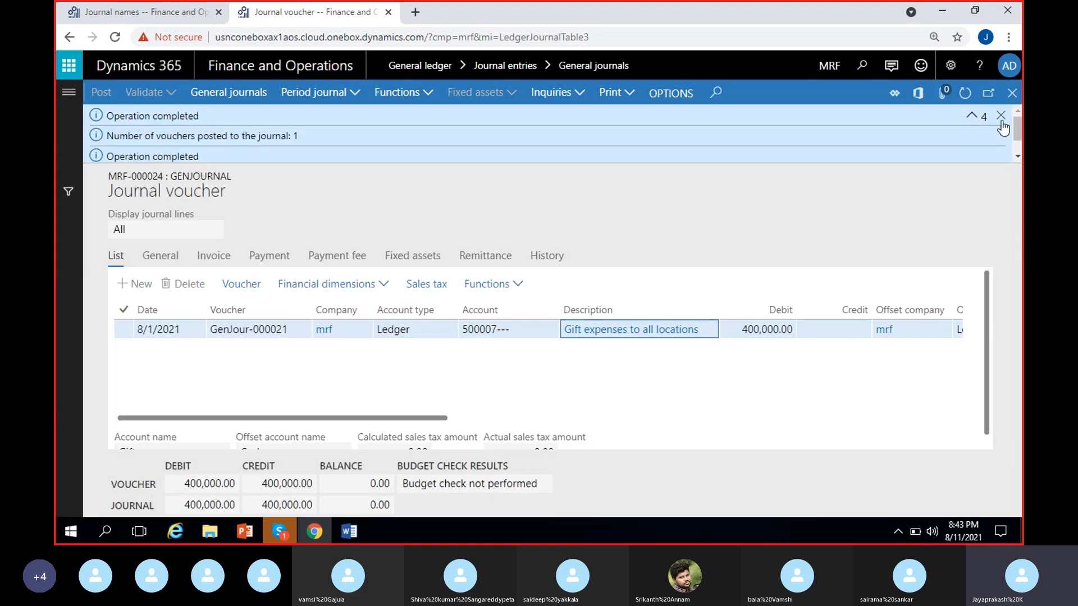
pyautogui.click(1003, 117)
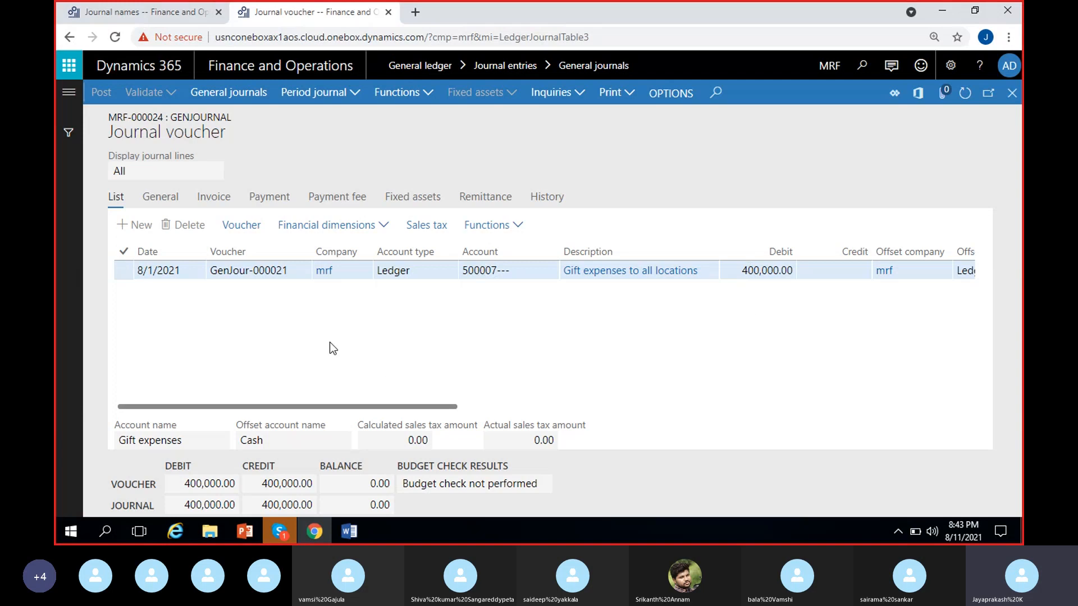
# Step: Glance at the Word notes, then look up the allocation pages within the General ledger module
pyautogui.click(350, 533)
pyautogui.click(230, 326)
pyautogui.click(78, 99)
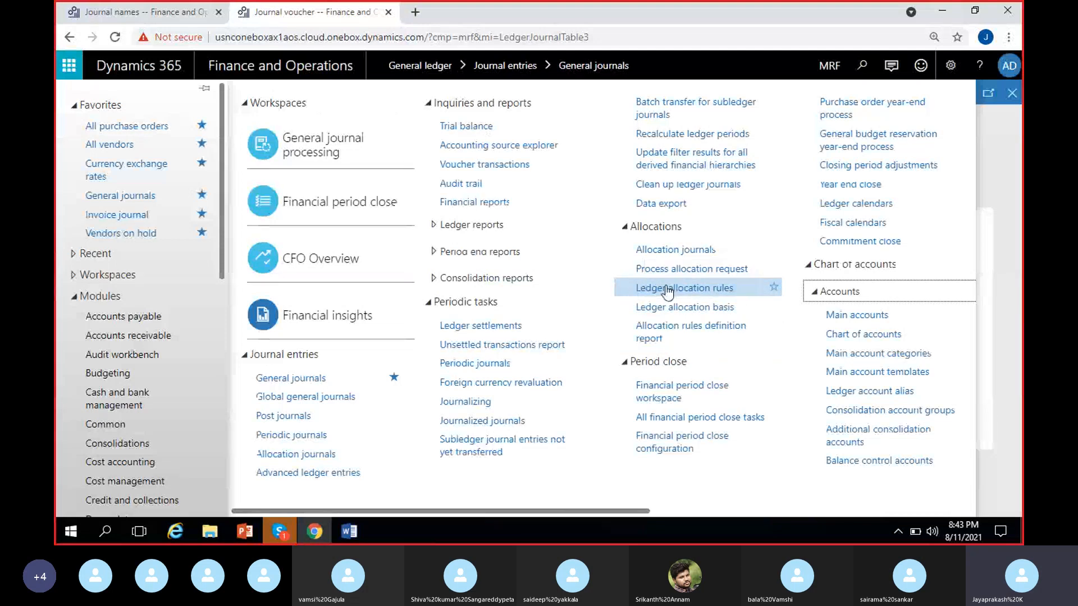
pyautogui.scroll(-2, 188, 447)
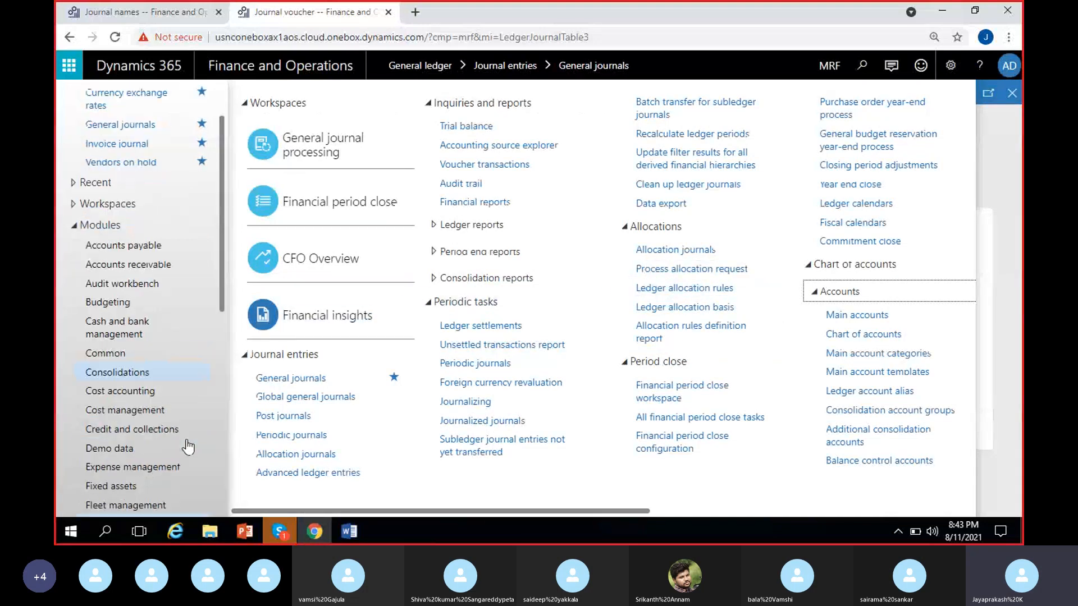
pyautogui.scroll(-4, 188, 447)
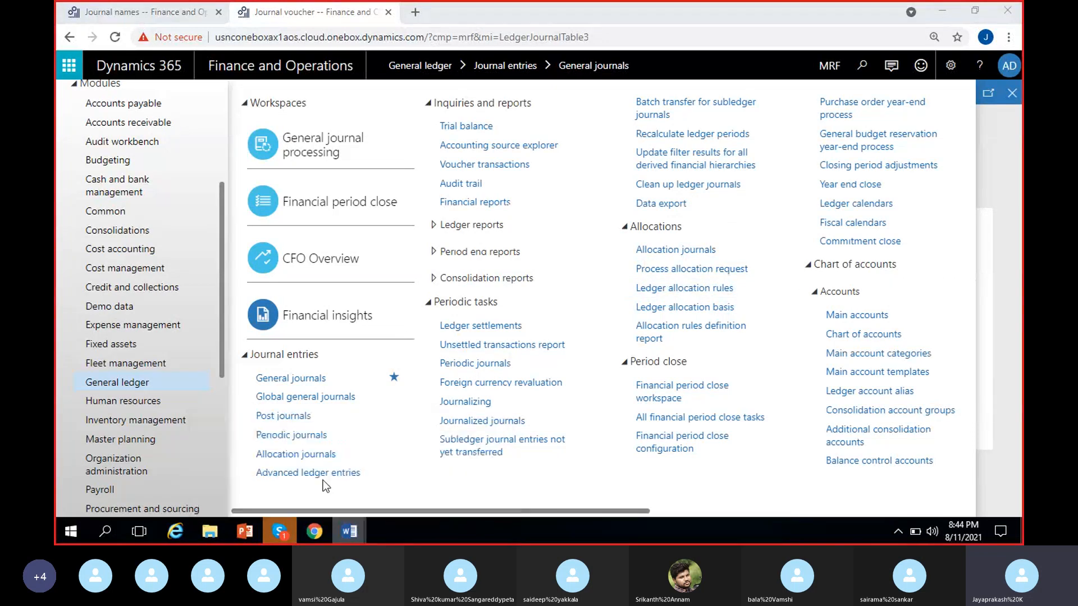
# Step: Switch to the Word notes and add "Ledger allocation rule" as item 2 of the numbered list
pyautogui.click(350, 532)
pyautogui.scroll(-5, 329, 349)
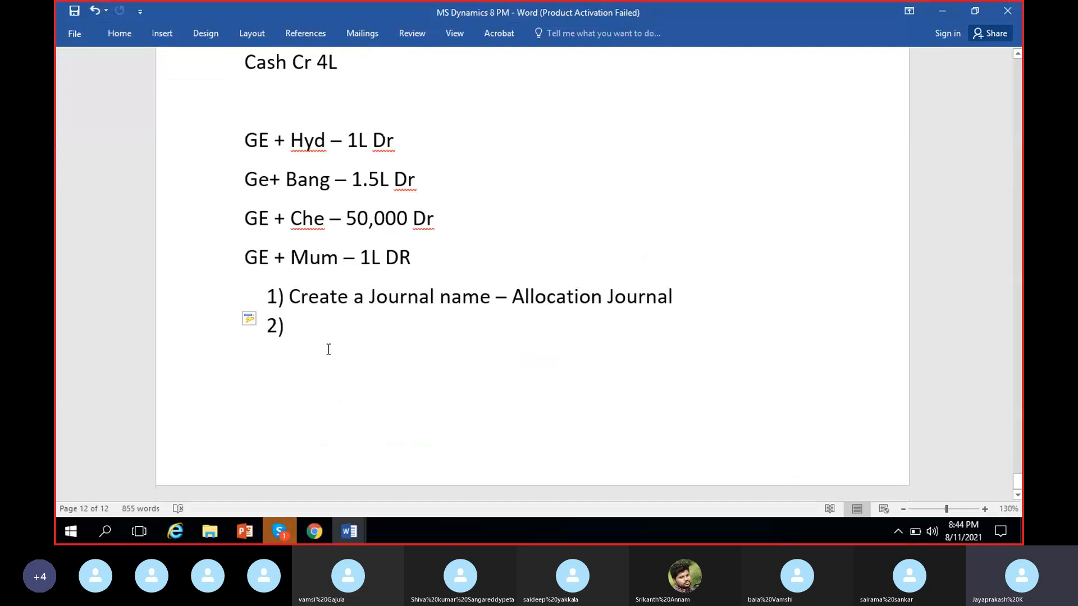
pyautogui.click(329, 326)
pyautogui.write('Ledge')
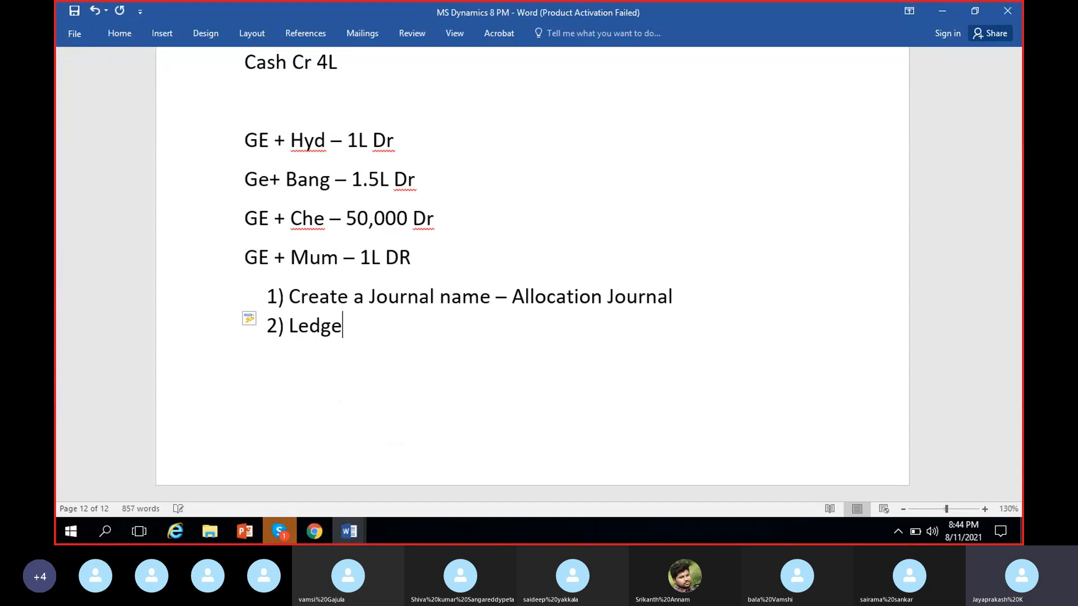
pyautogui.write('r allocatio')
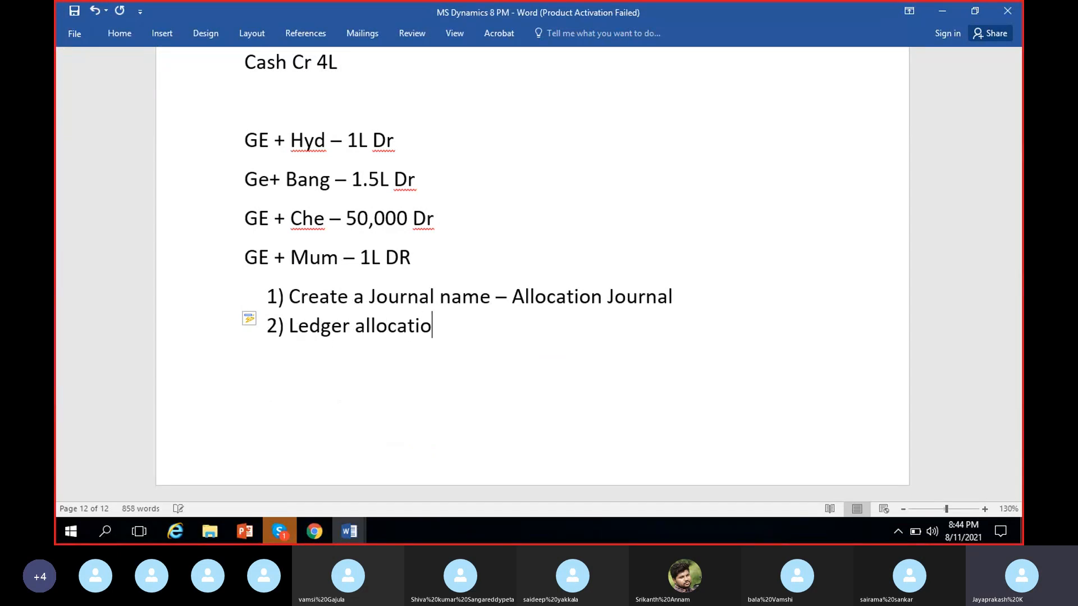
pyautogui.write('n rule')
# Step: Return to Dynamics 365, open the General ledger's Ledger allocation rules page, and dismiss its edit notice
pyautogui.click(942, 12)
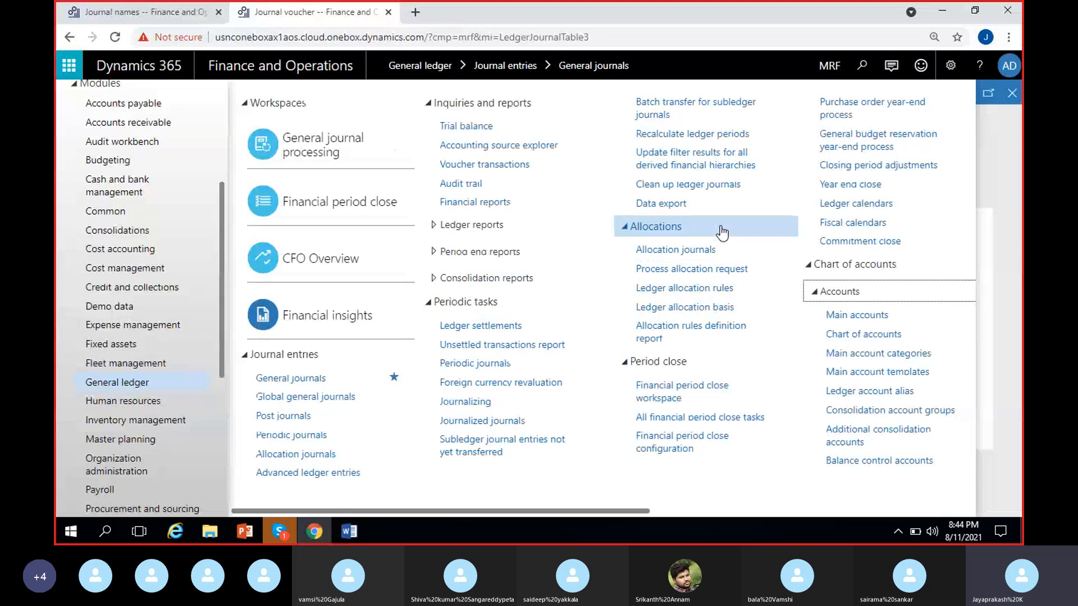
pyautogui.click(691, 293)
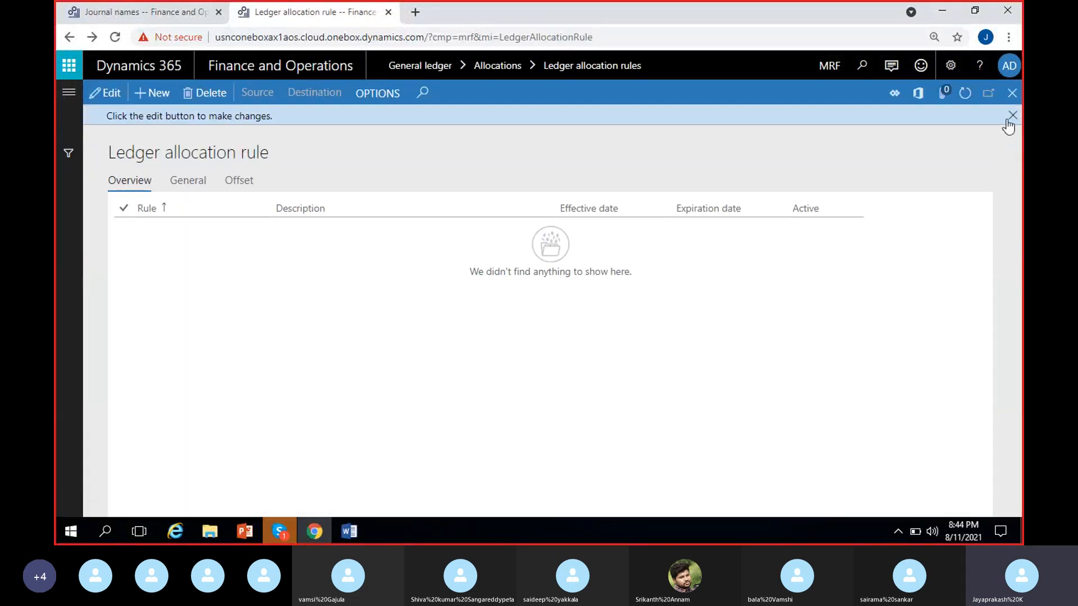
pyautogui.click(1012, 115)
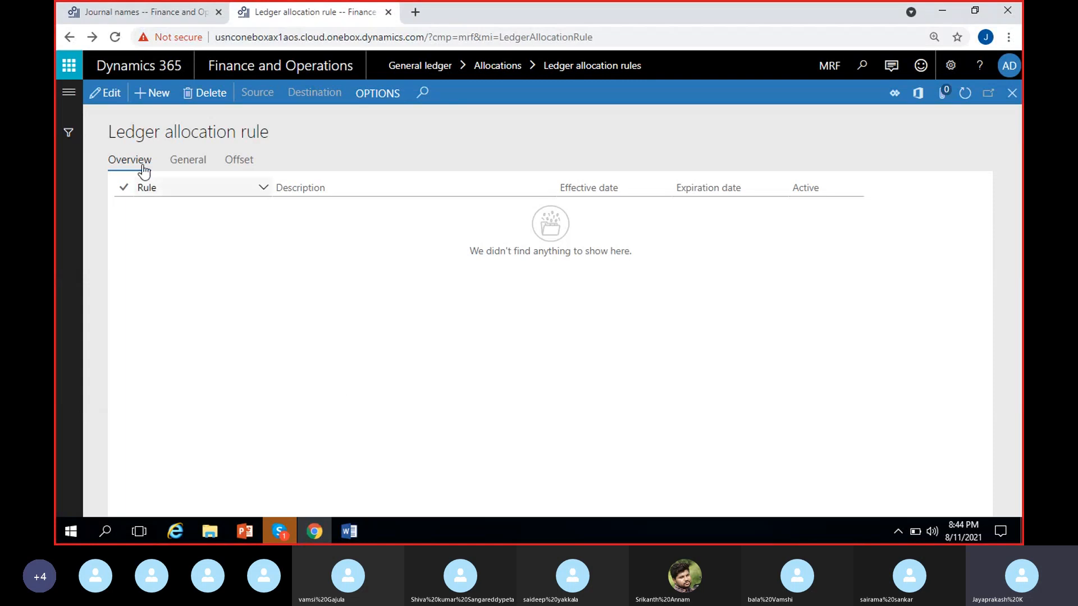
# Step: Create a new ledger allocation rule with the description "Gift expenses allocation - Equally"
pyautogui.click(152, 101)
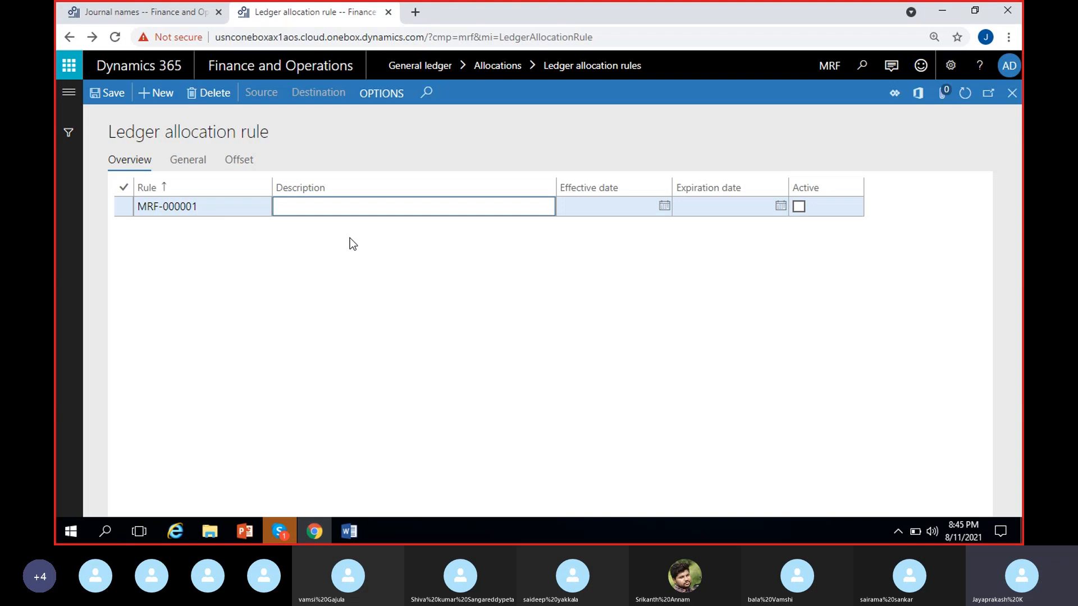
pyautogui.write('Gift expenses allocation -')
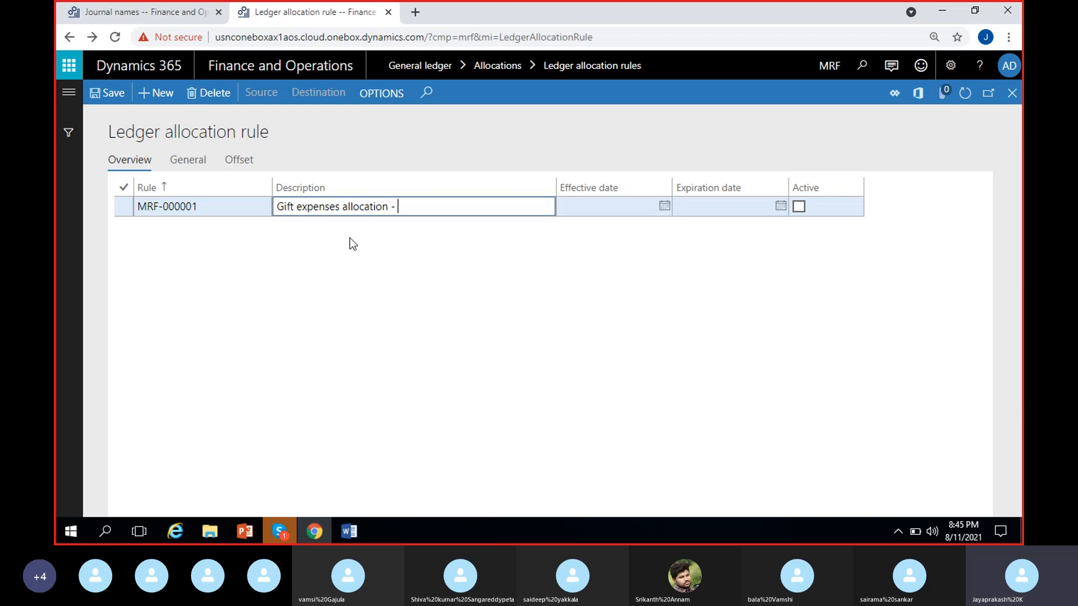
pyautogui.write(' Equ')
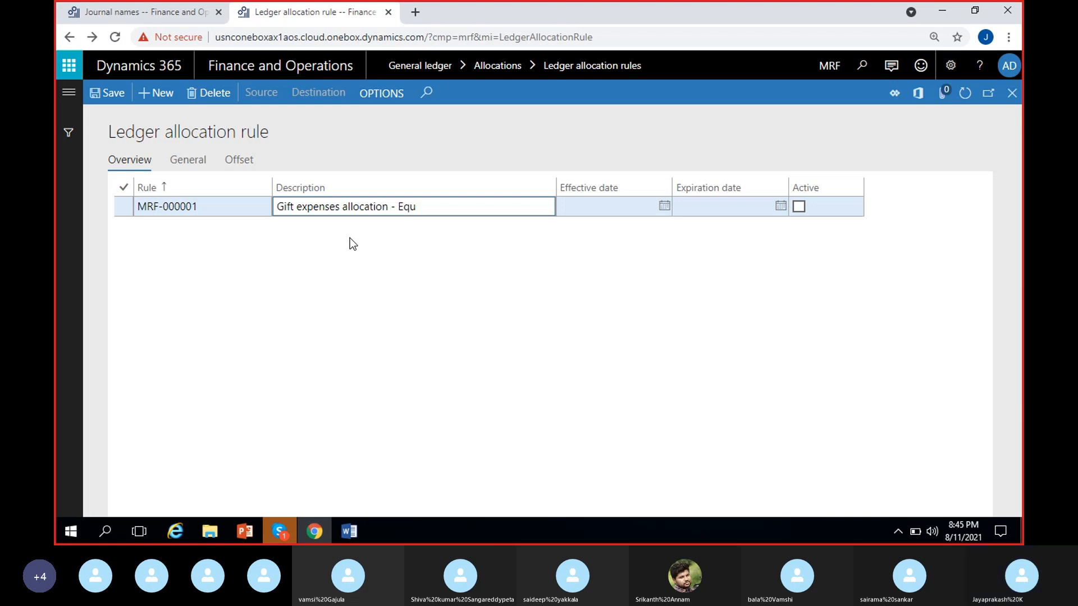
pyautogui.write('ally')
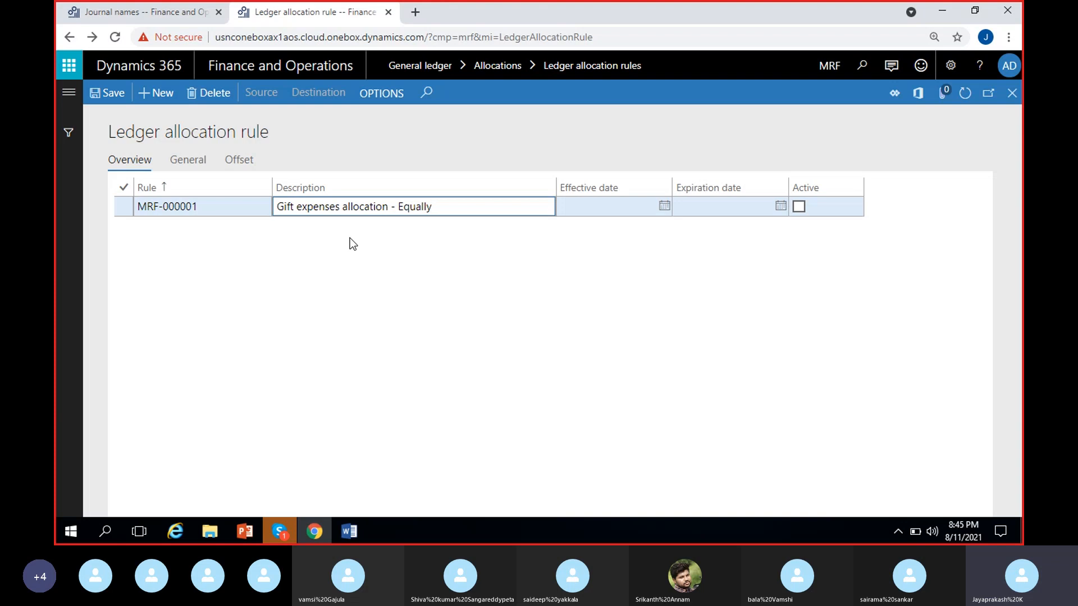
pyautogui.click(387, 264)
pyautogui.click(410, 281)
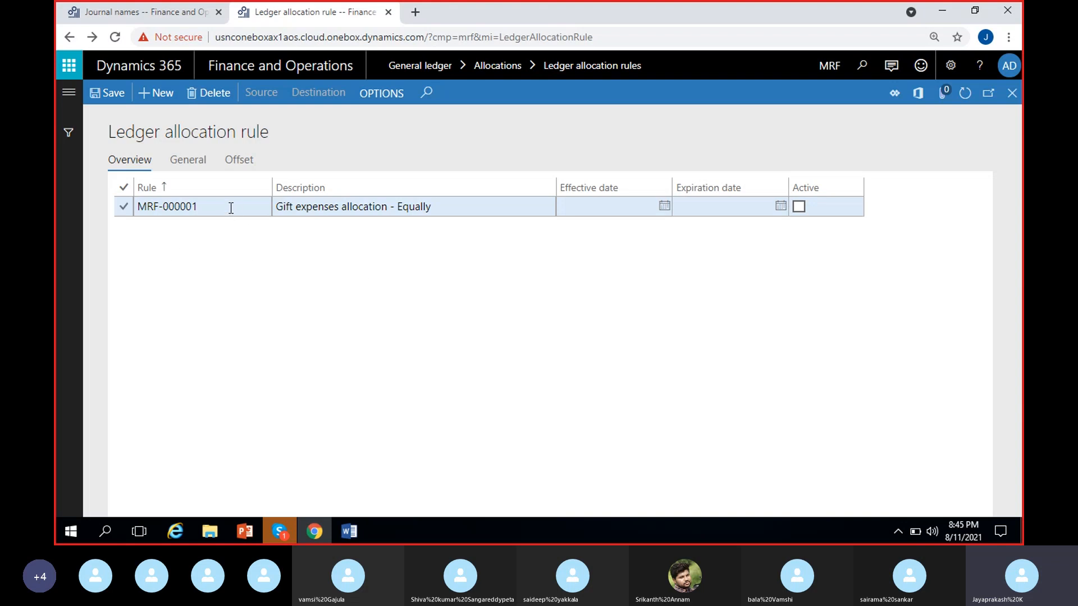
pyautogui.click(453, 209)
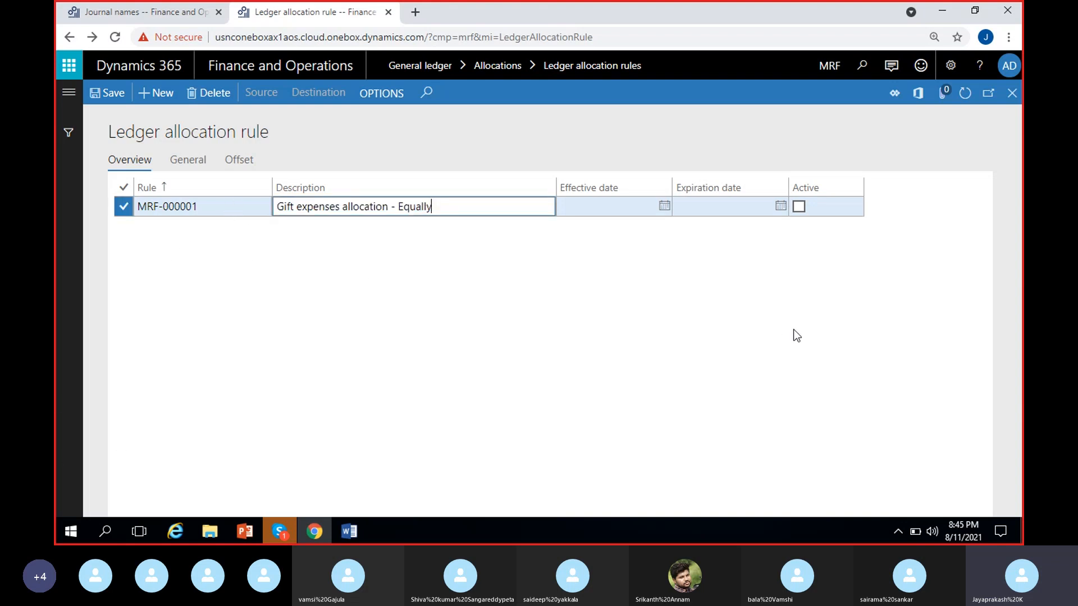
pyautogui.click(625, 208)
pyautogui.click(713, 205)
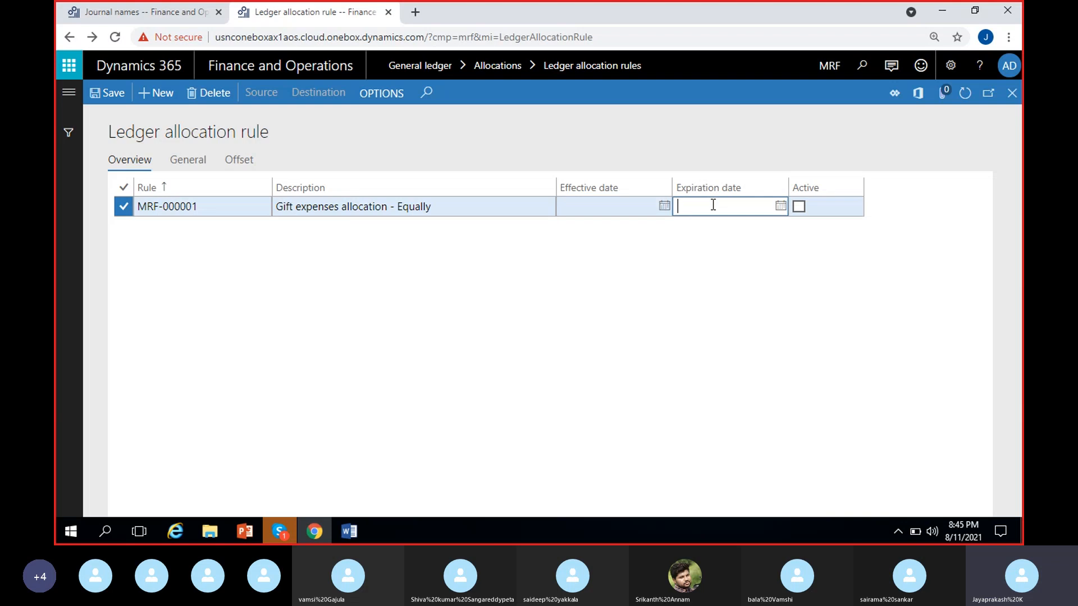
pyautogui.click(576, 284)
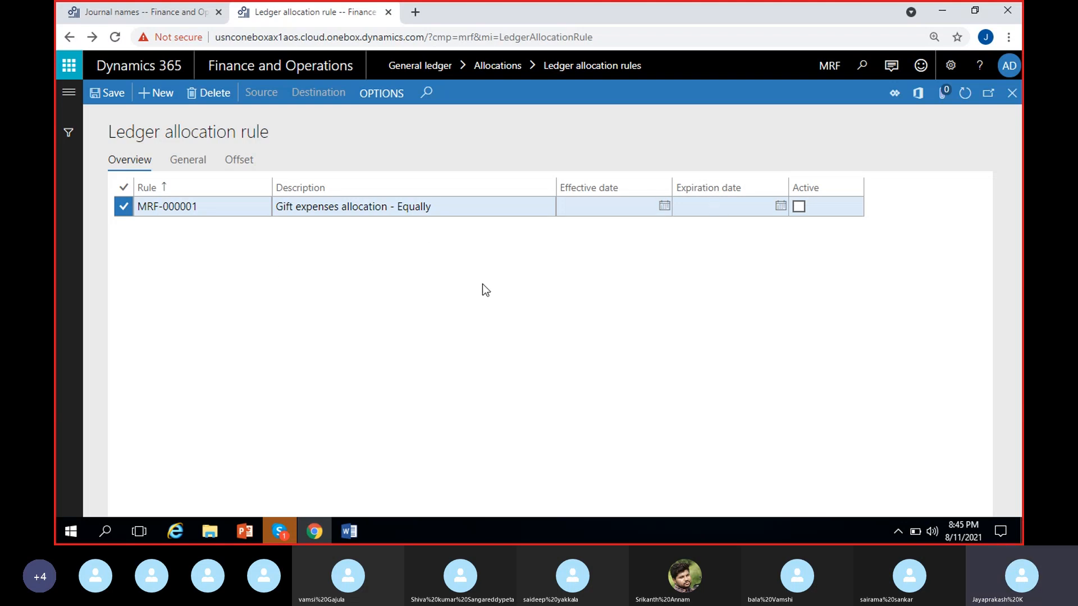
pyautogui.click(625, 209)
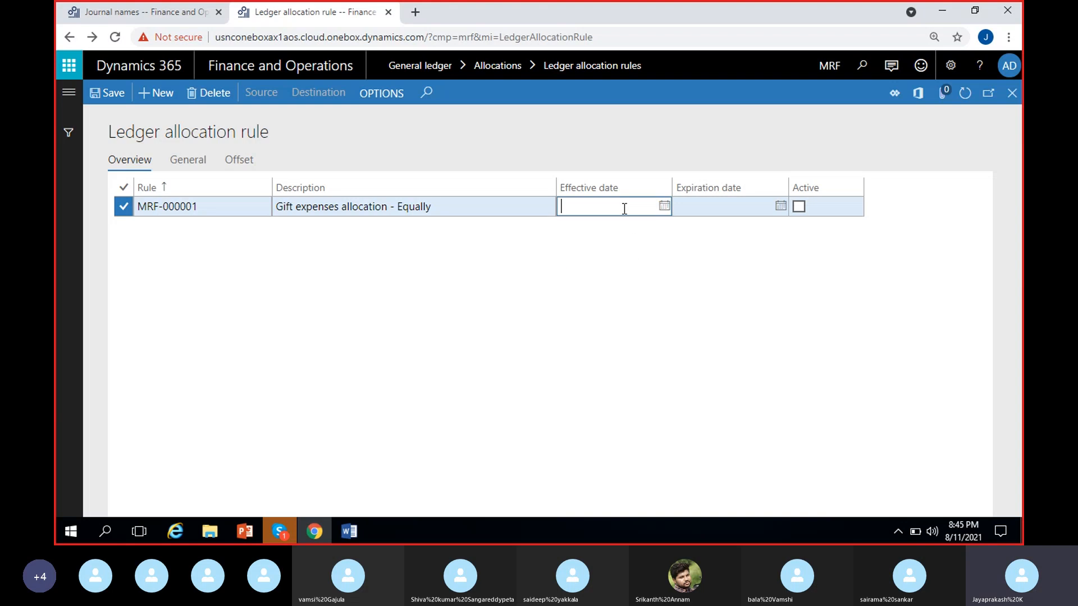
pyautogui.click(723, 210)
pyautogui.click(680, 261)
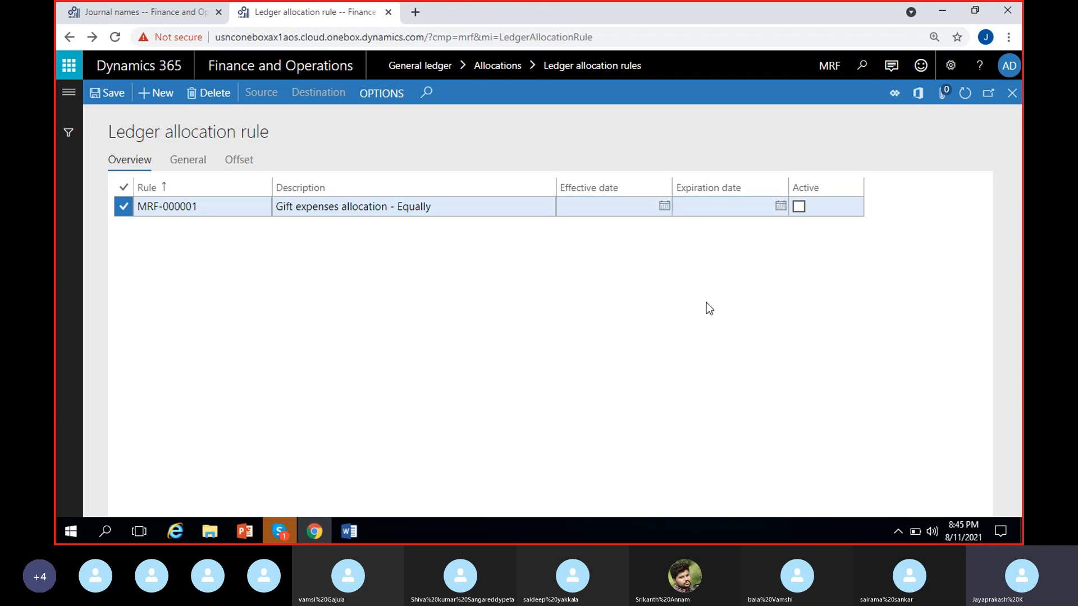
# Step: Mark the gift expenses allocation rule as active and open its general settings
pyautogui.click(799, 207)
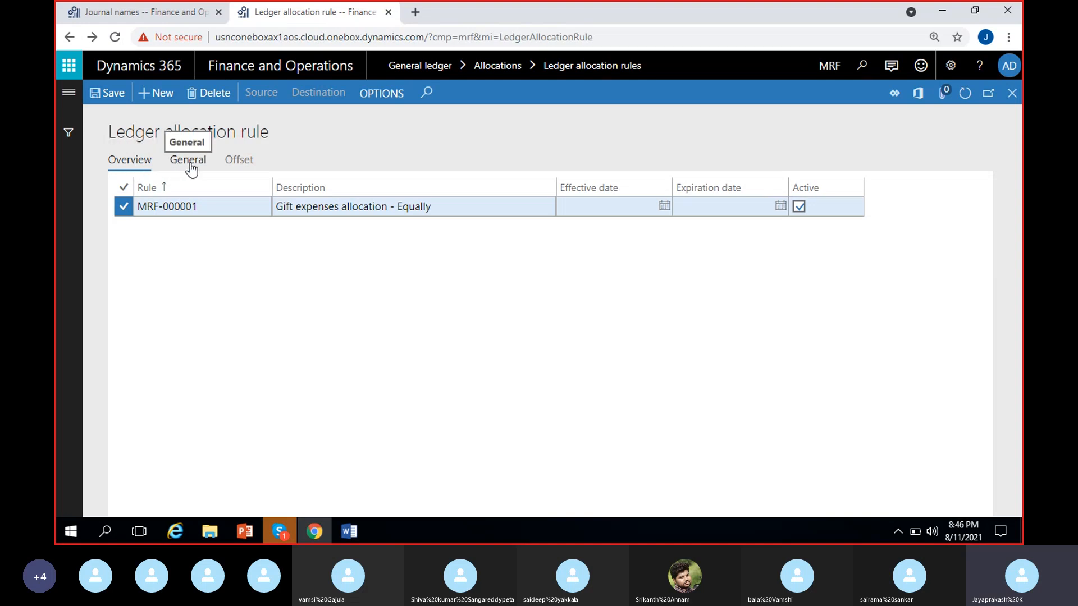
pyautogui.click(328, 209)
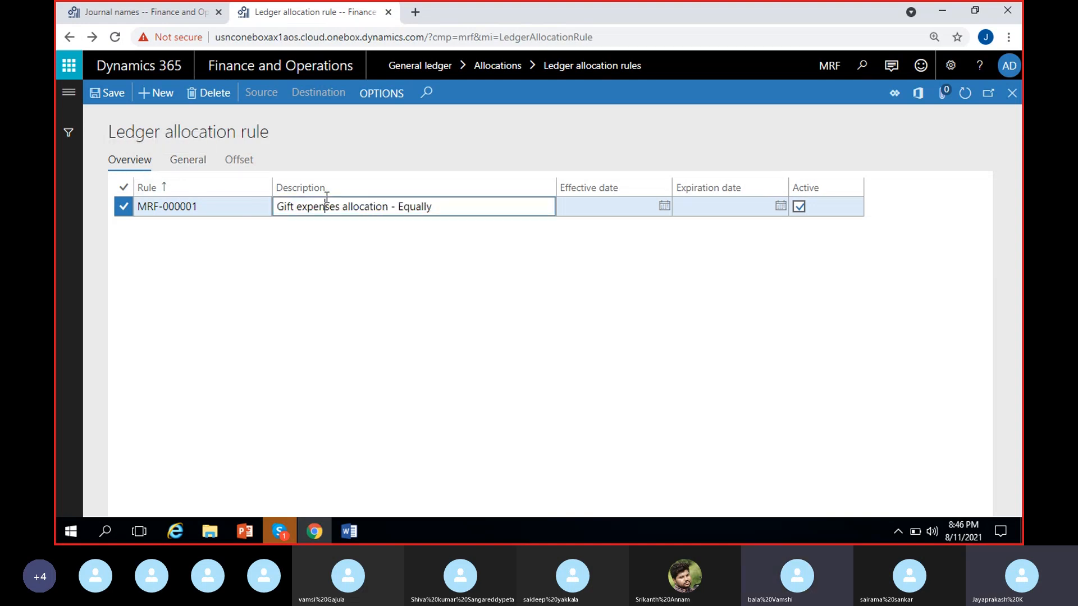
pyautogui.click(191, 167)
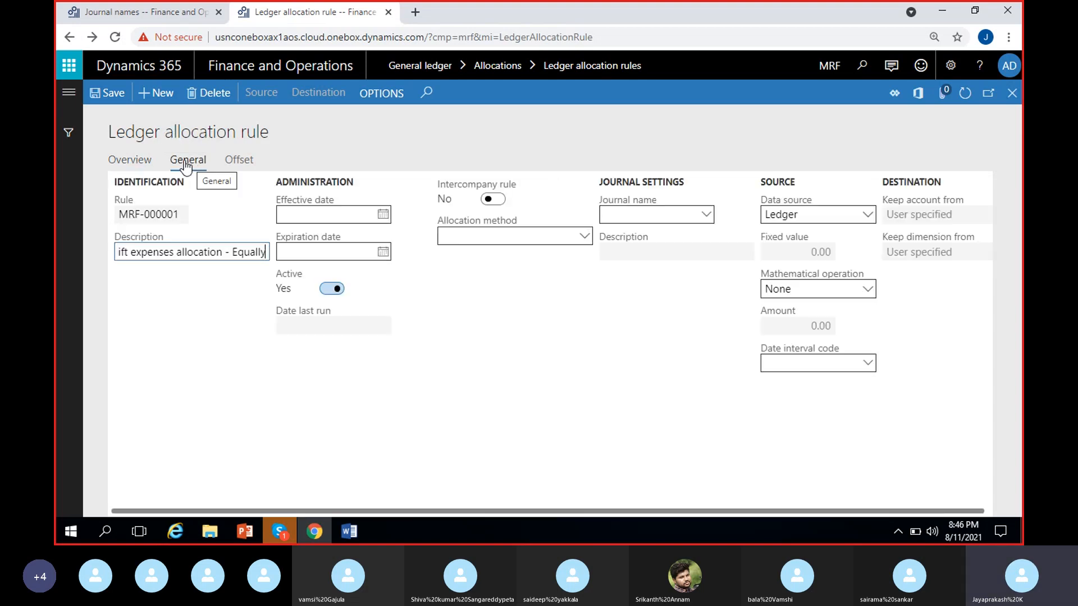
pyautogui.click(180, 215)
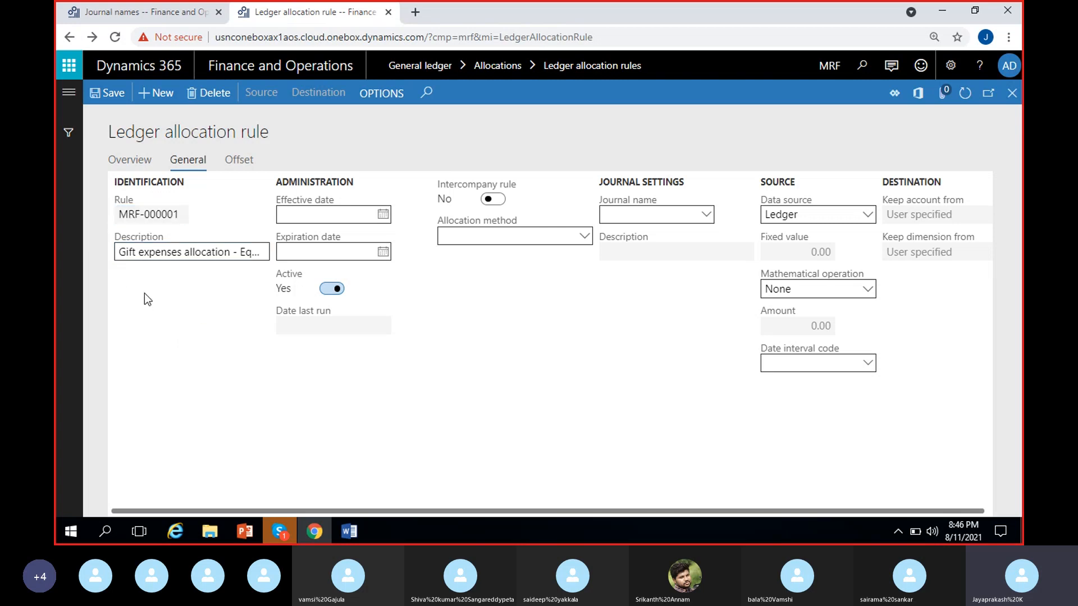
pyautogui.click(134, 253)
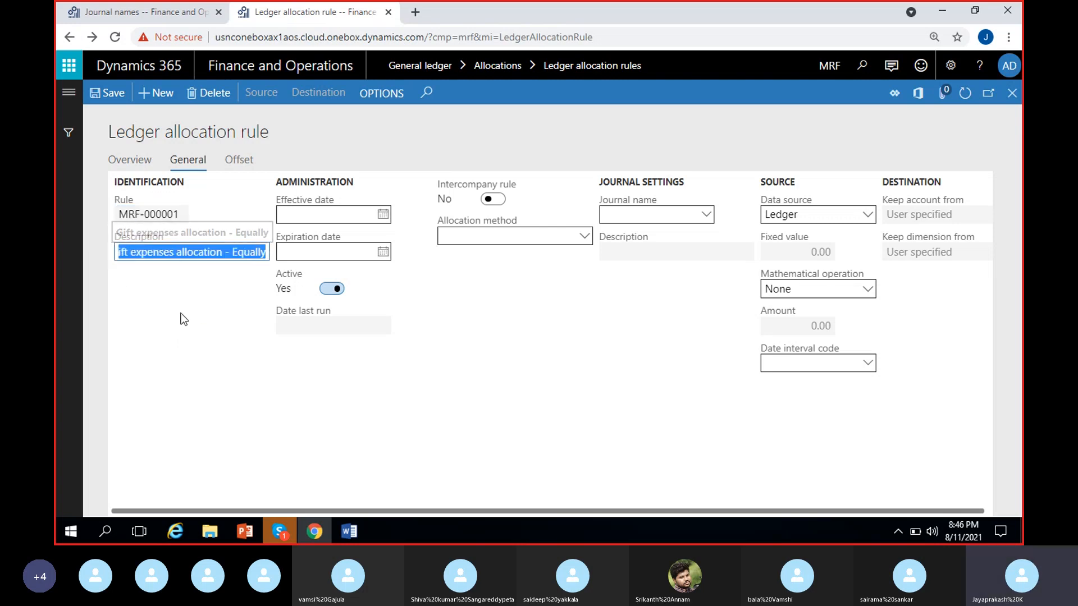
pyautogui.click(235, 298)
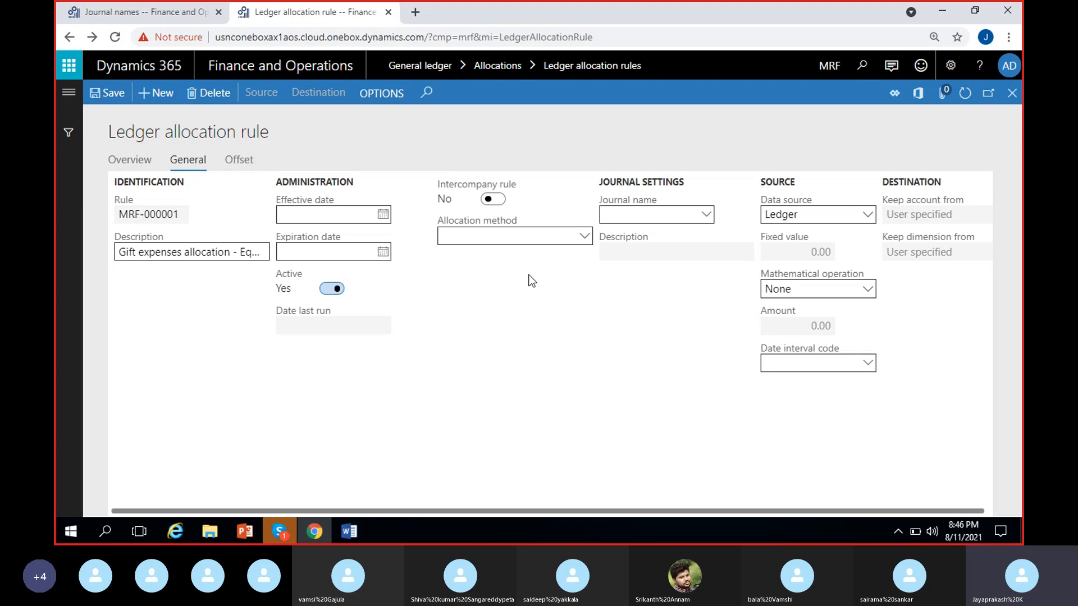
# Step: Set the rule's allocation method to Equally and its journal name to AllocJou, checking that journal's setup in the journal names list
pyautogui.click(481, 236)
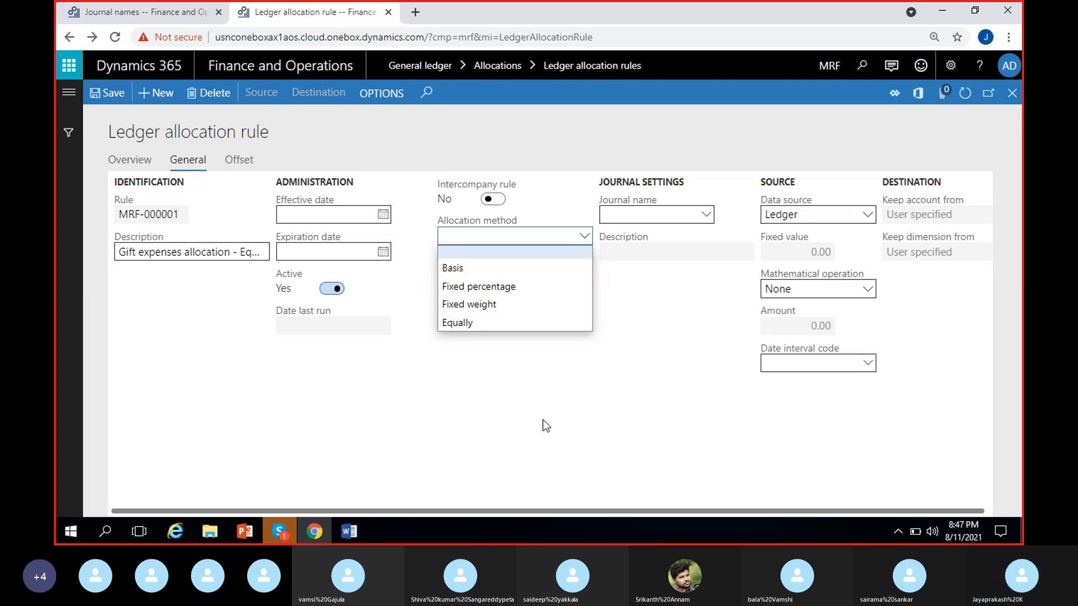
pyautogui.click(482, 324)
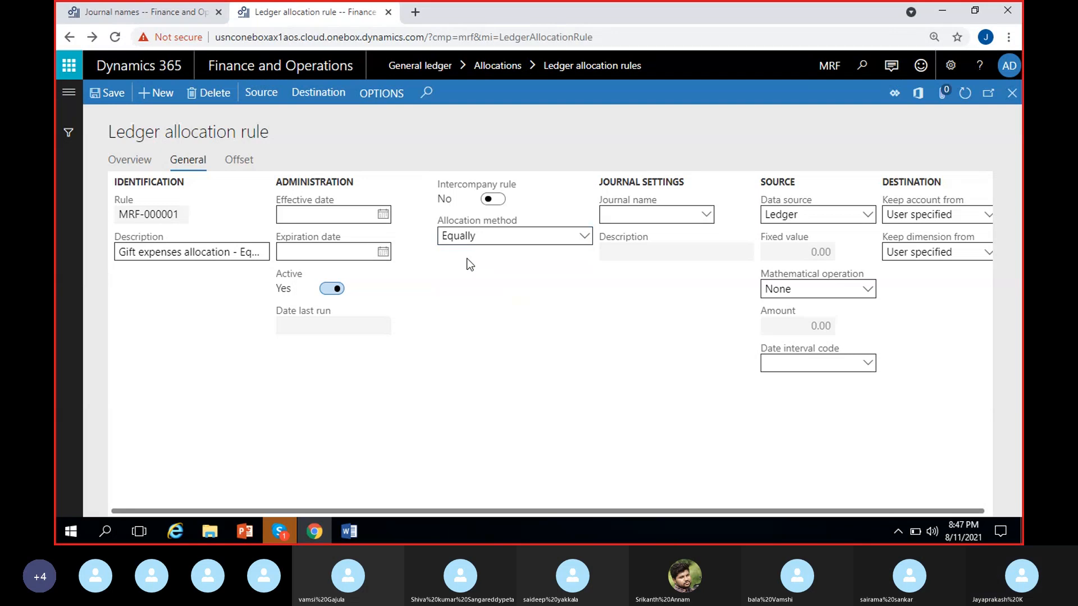
pyautogui.click(646, 214)
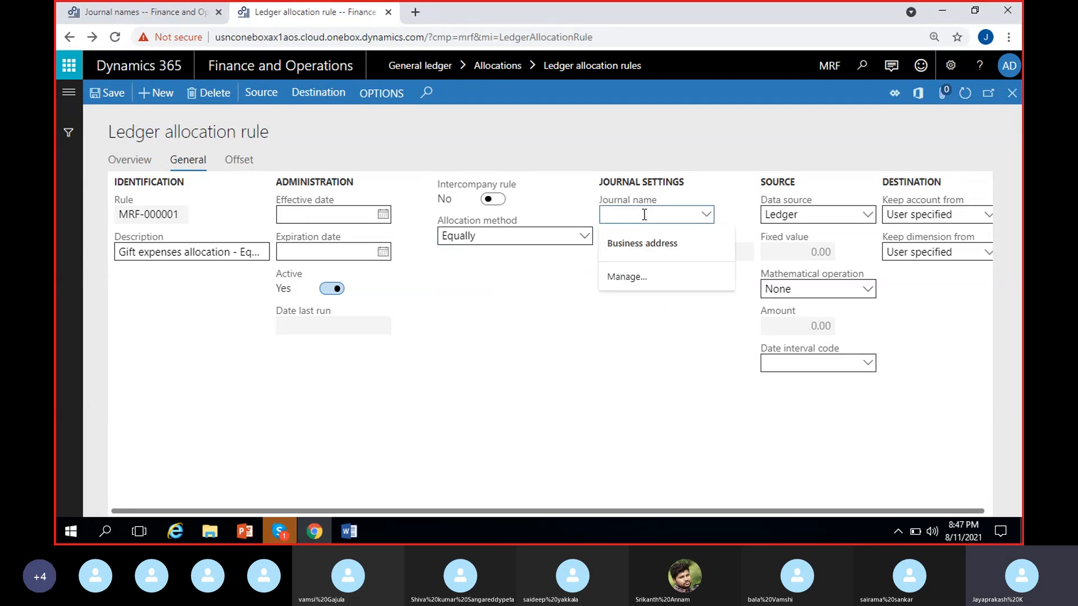
pyautogui.click(565, 308)
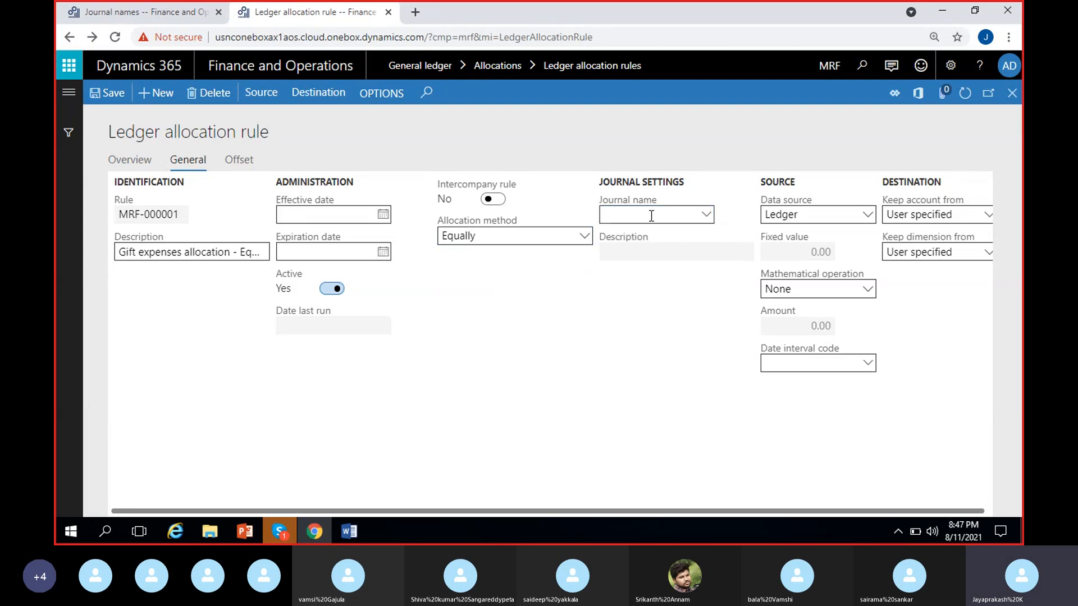
pyautogui.click(706, 215)
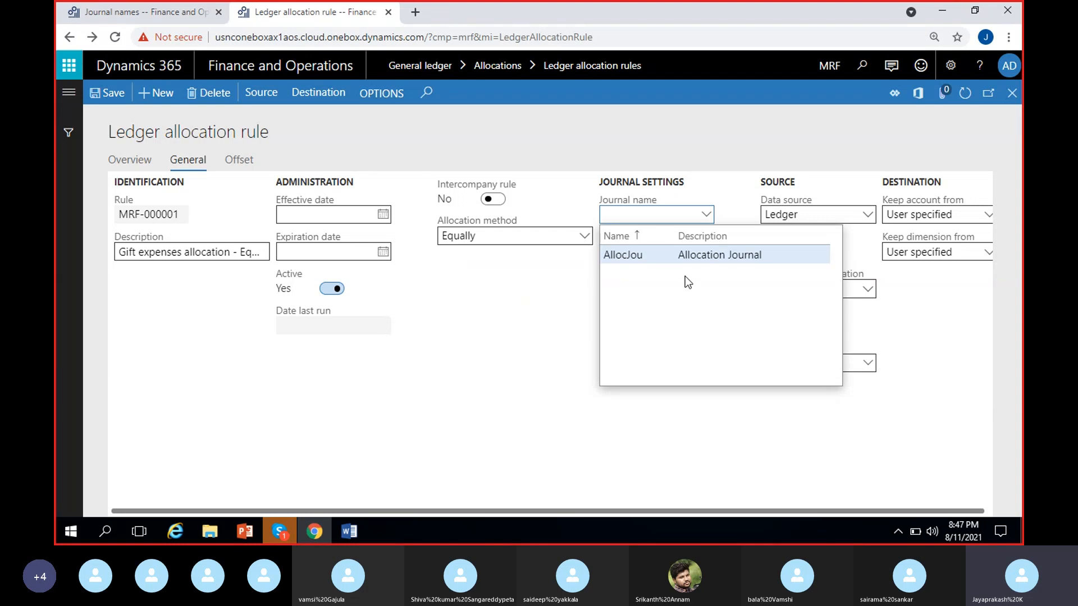
pyautogui.click(695, 256)
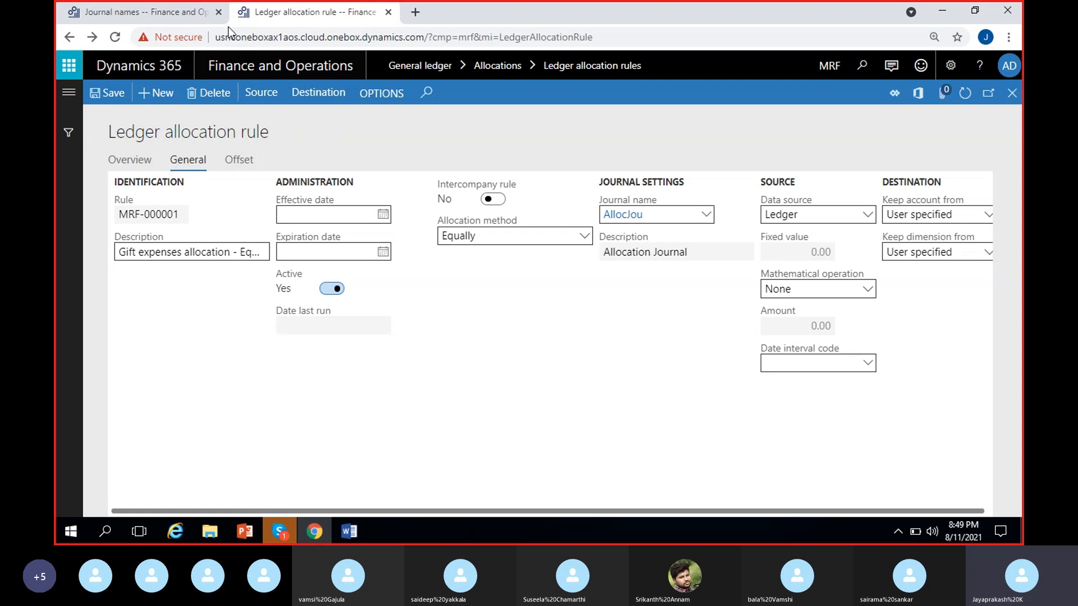
pyautogui.click(159, 14)
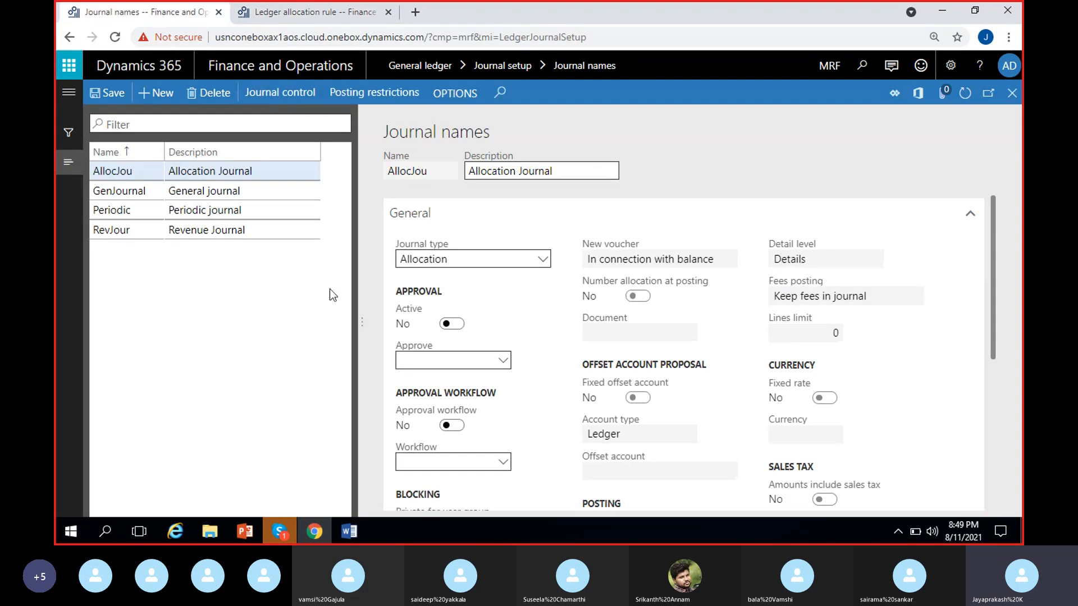
pyautogui.click(312, 17)
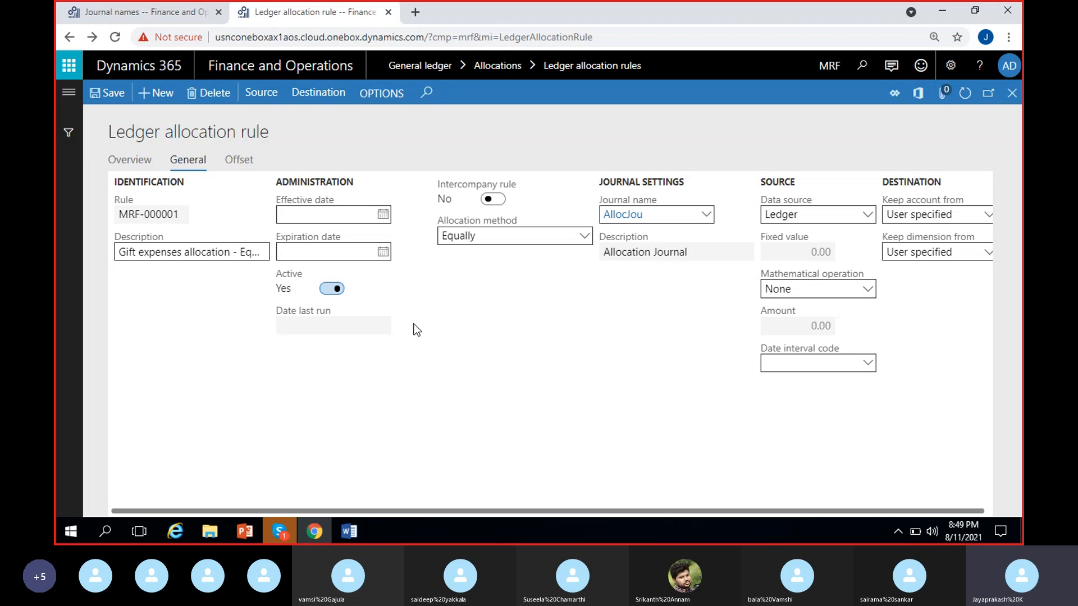
# Step: Add a source line to the rule with field setting Main account and source criteria 500007, Gift expenses
pyautogui.click(264, 93)
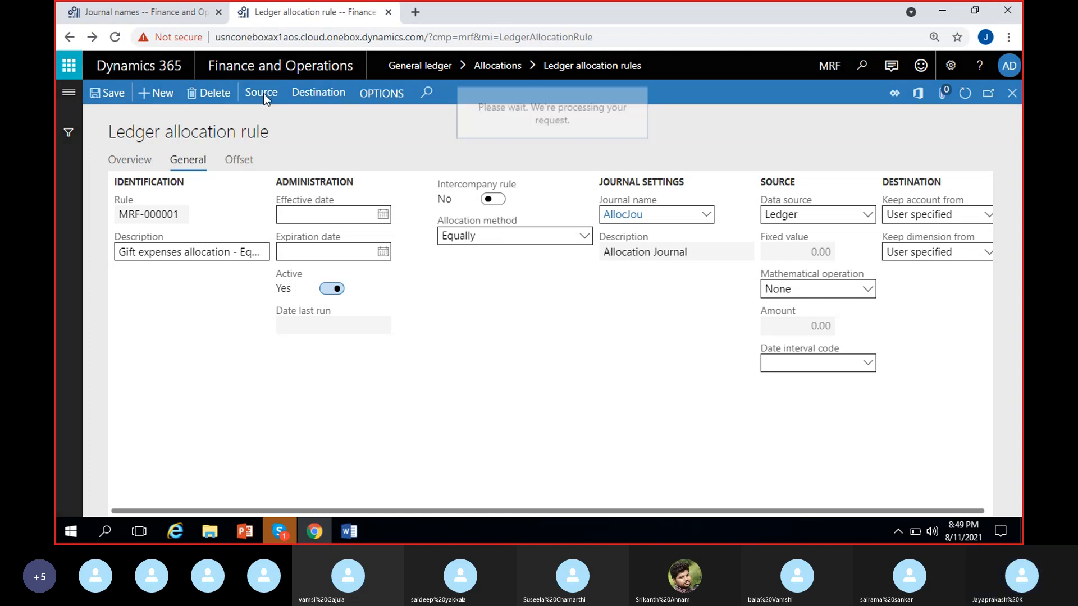
pyautogui.click(153, 93)
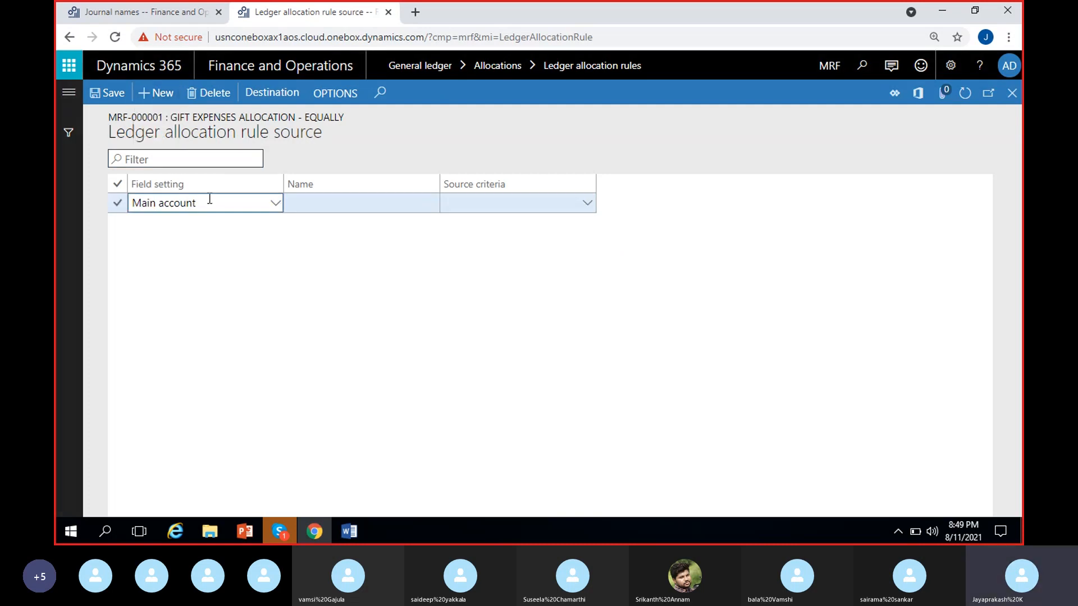
pyautogui.click(212, 201)
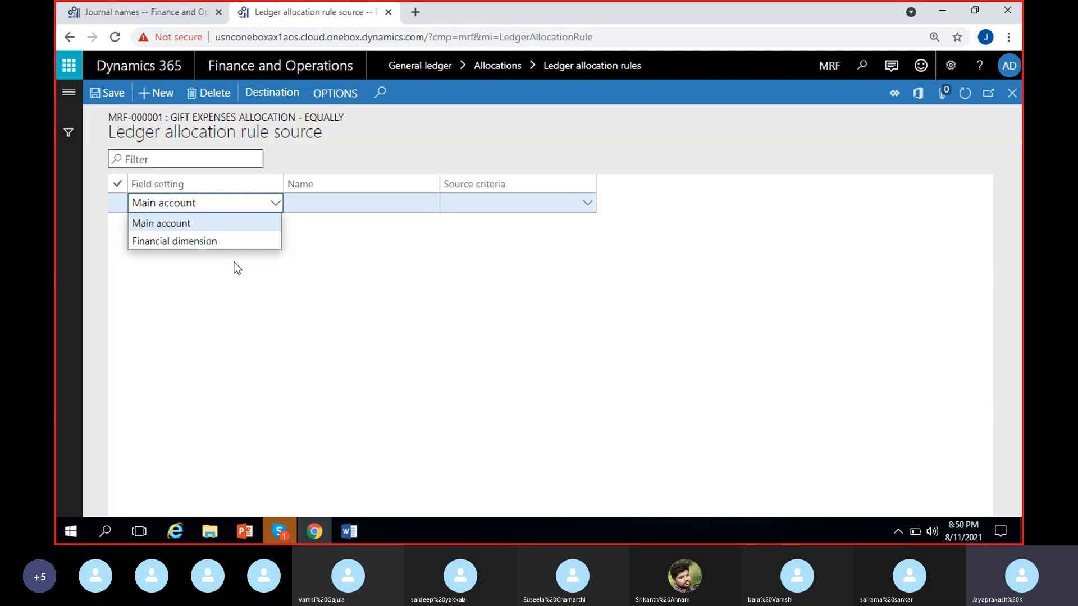
pyautogui.click(202, 225)
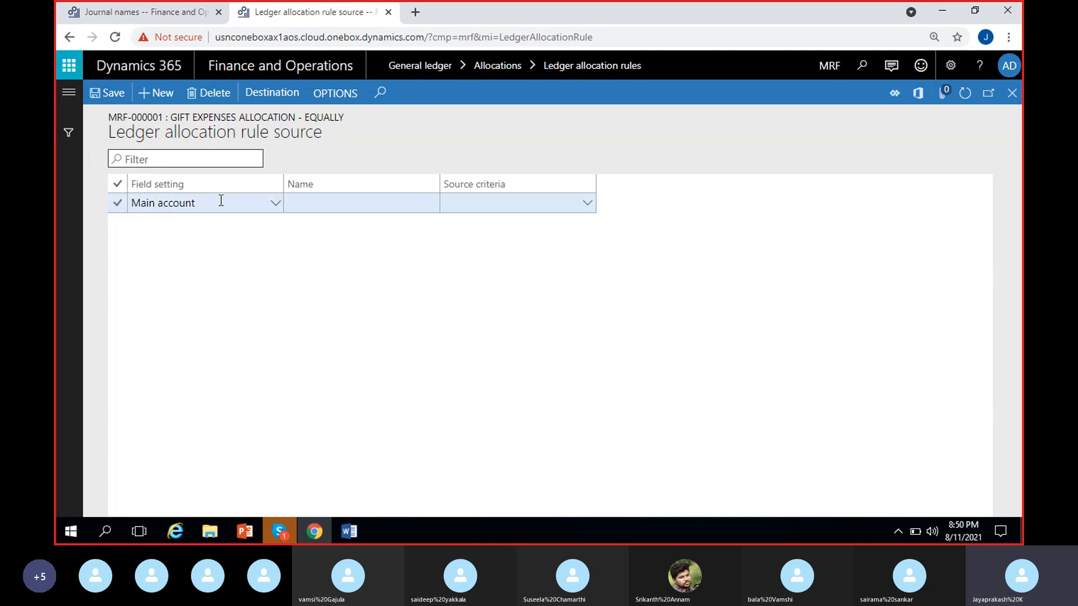
pyautogui.click(478, 207)
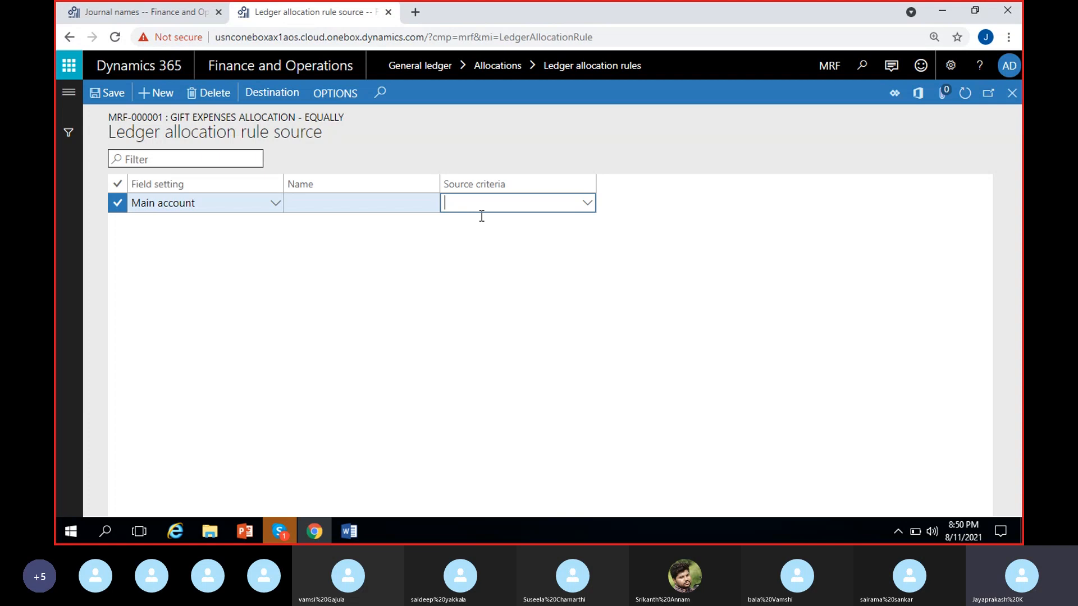
pyautogui.click(591, 204)
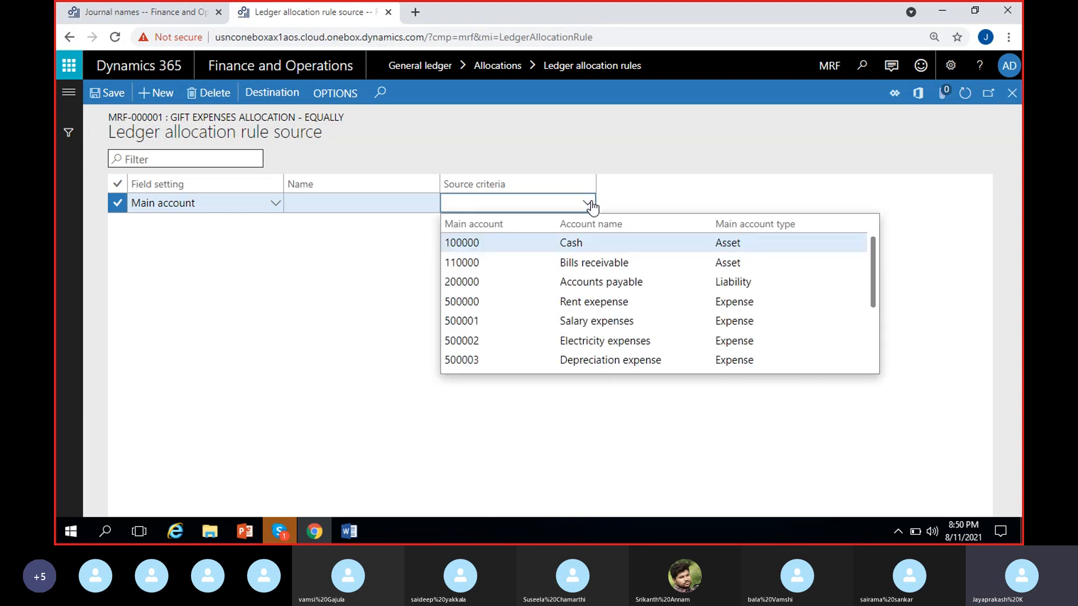
pyautogui.write('gift')
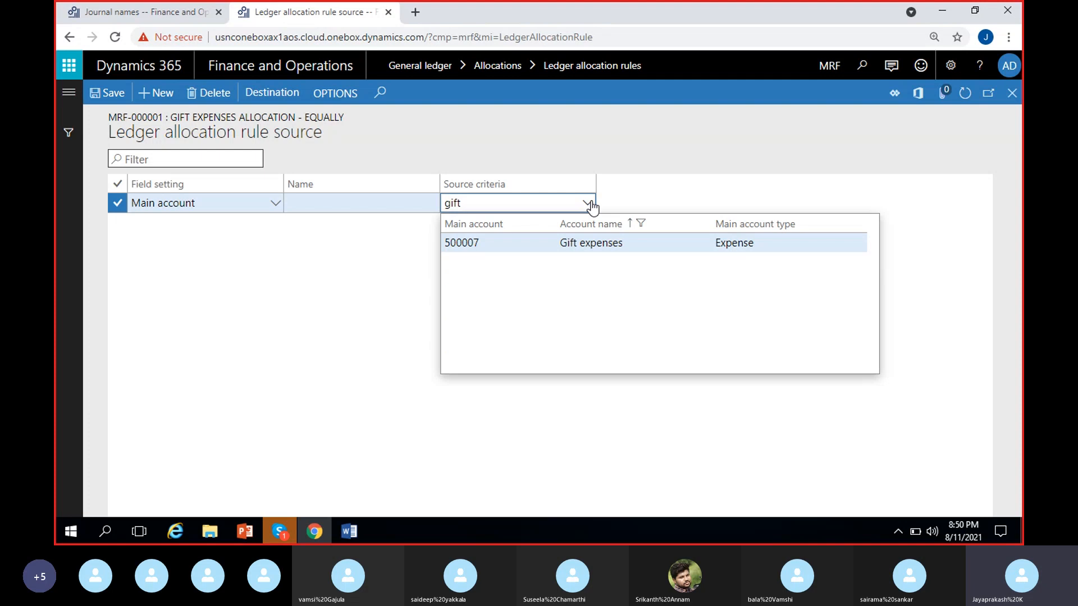
pyautogui.click(607, 249)
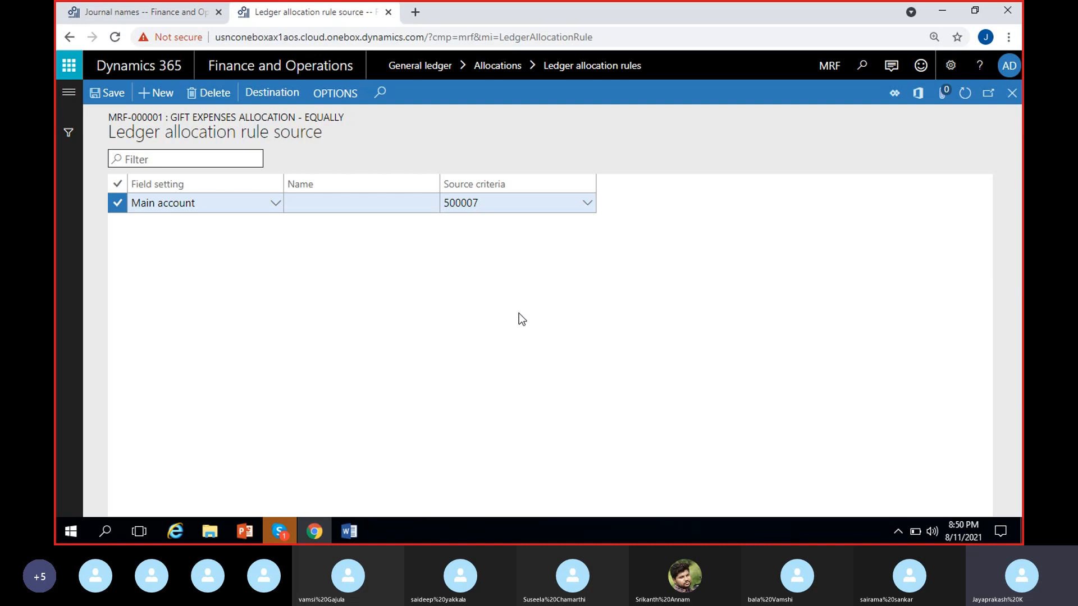
# Step: Switch to the Word notes and compare the original gift expense entry with the planned debit lines for each location
pyautogui.click(349, 532)
pyautogui.click(308, 470)
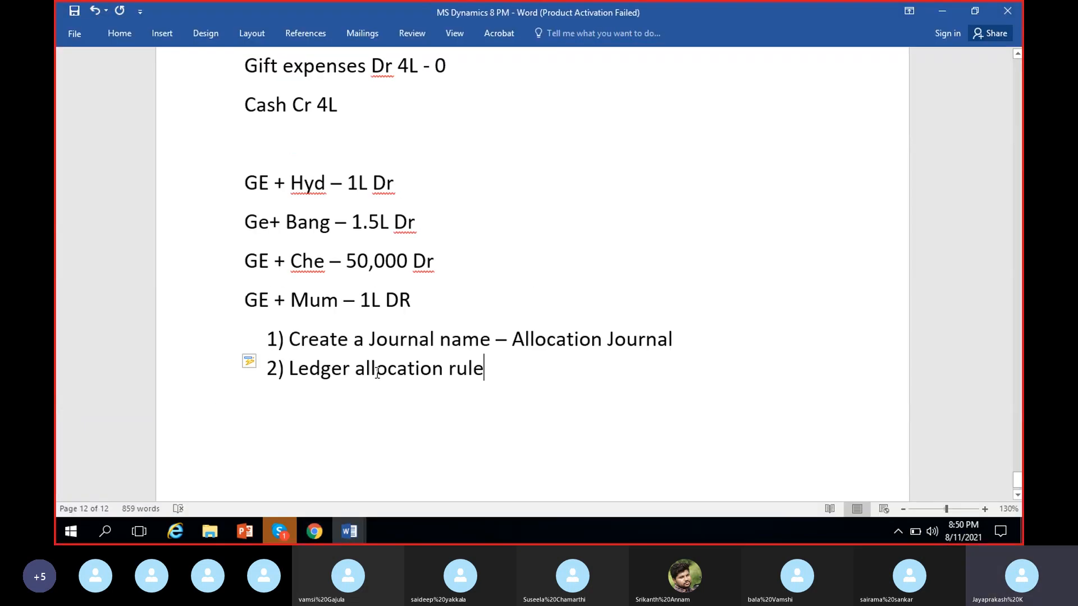
pyautogui.scroll(2, 360, 185)
pyautogui.moveTo(360, 185); pyautogui.dragTo(247, 157)
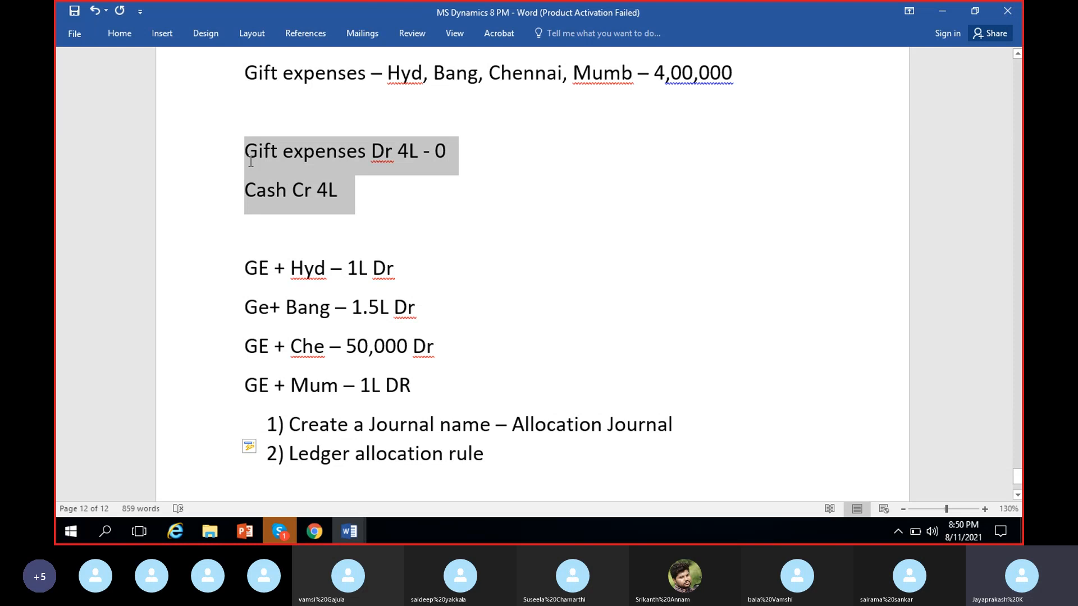
pyautogui.scroll(-1, 378, 208)
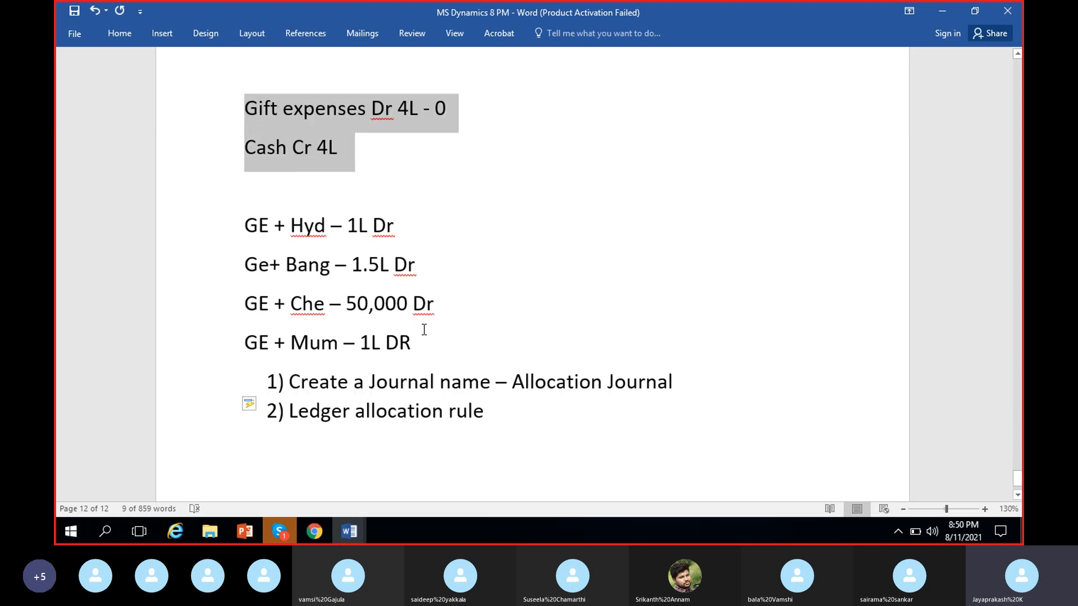
pyautogui.moveTo(423, 343); pyautogui.dragTo(231, 228)
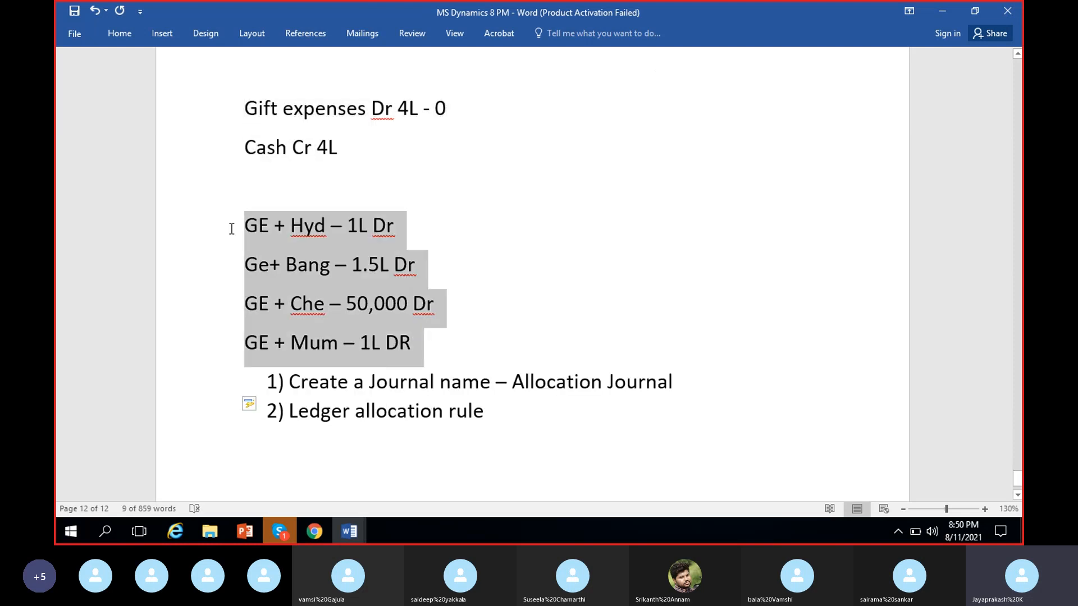
pyautogui.click(422, 342)
pyautogui.moveTo(424, 344); pyautogui.dragTo(228, 229)
pyautogui.click(260, 226)
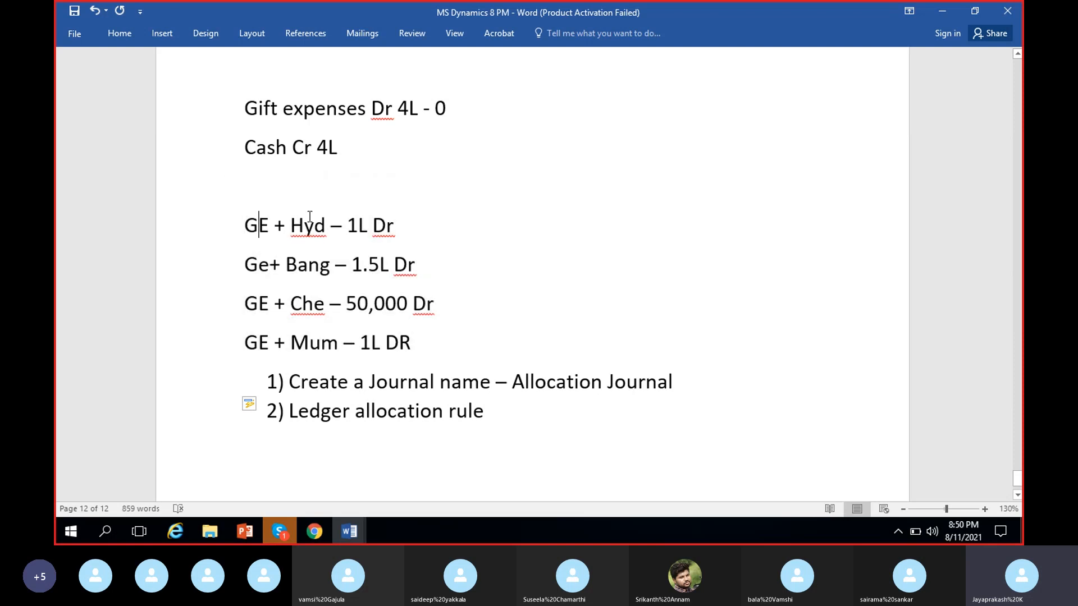
pyautogui.click(270, 274)
pyautogui.click(321, 266)
pyautogui.moveTo(380, 142); pyautogui.dragTo(263, 114)
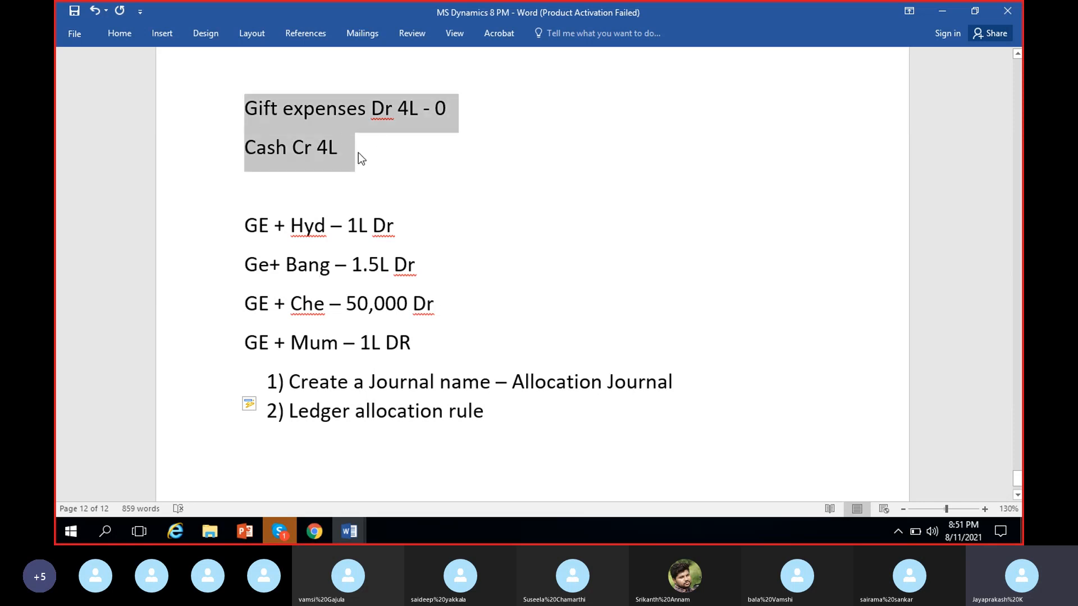
pyautogui.moveTo(413, 344); pyautogui.dragTo(232, 249)
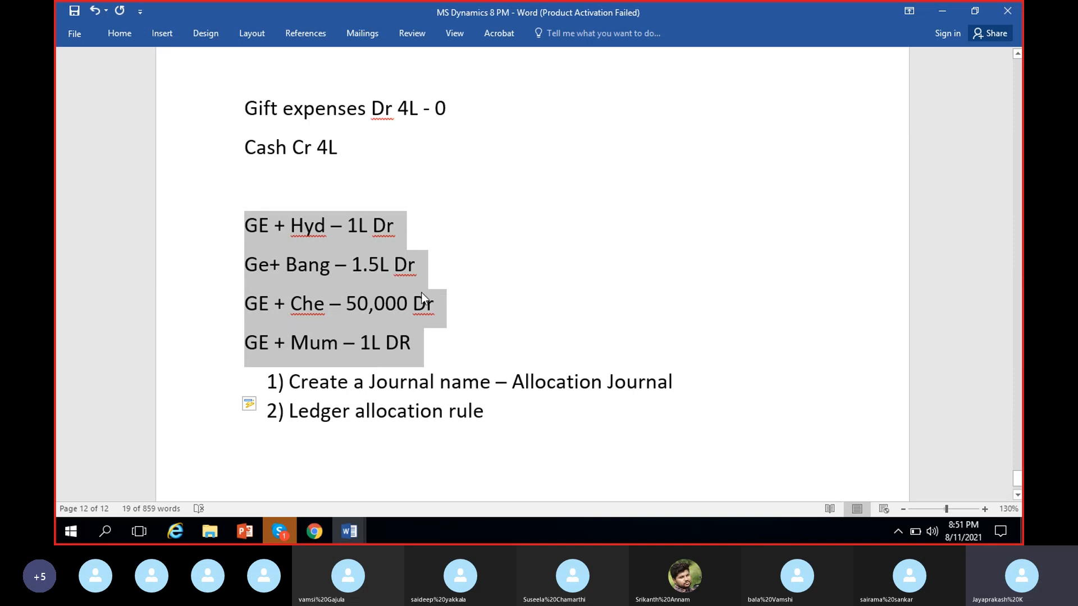
pyautogui.moveTo(430, 349); pyautogui.dragTo(251, 228)
pyautogui.click(436, 336)
pyautogui.scroll(1, 443, 337)
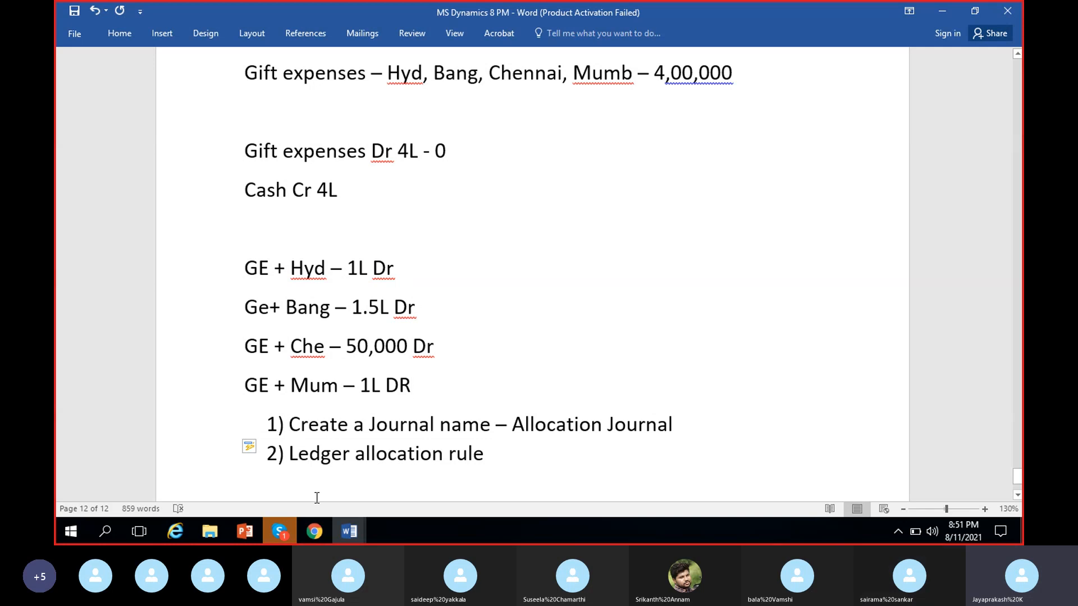
# Step: Return to Dynamics 365, recheck the rule's source line, and open the rule's destination page
pyautogui.click(318, 531)
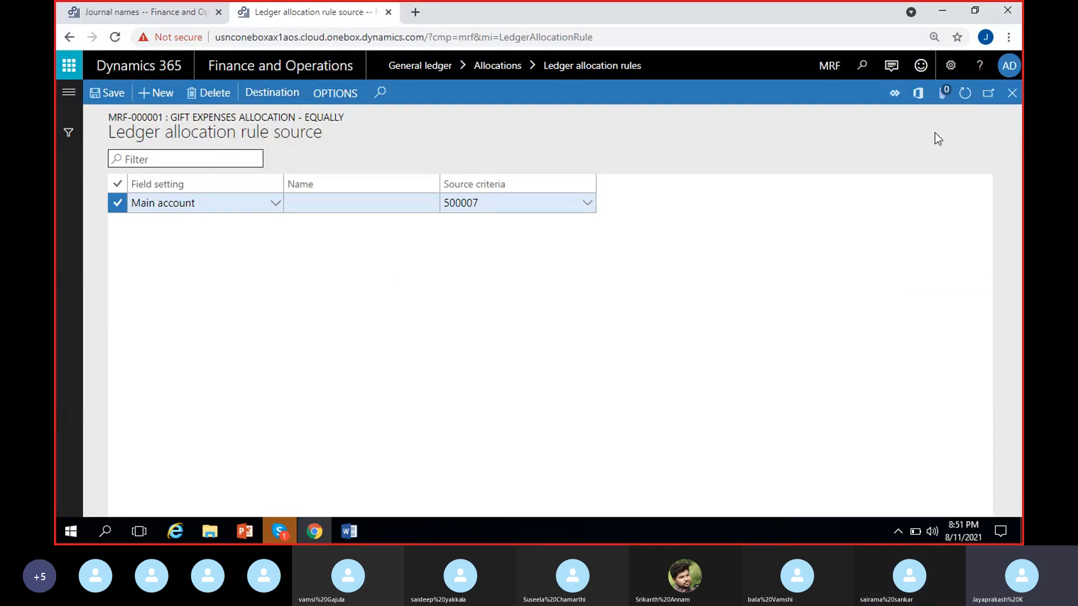
pyautogui.click(1012, 93)
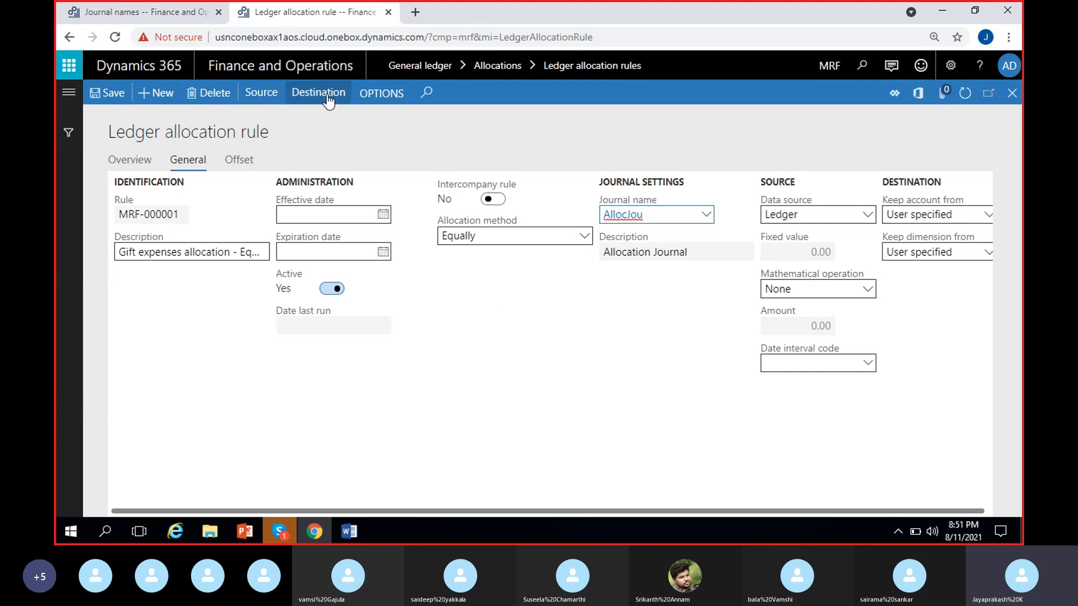
pyautogui.click(269, 99)
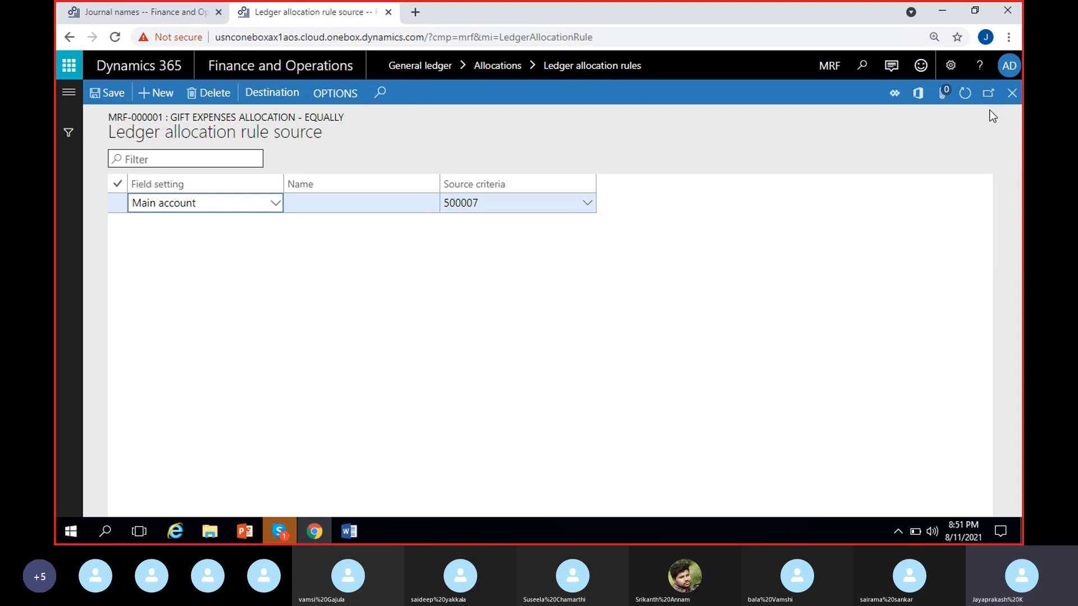
pyautogui.click(1012, 92)
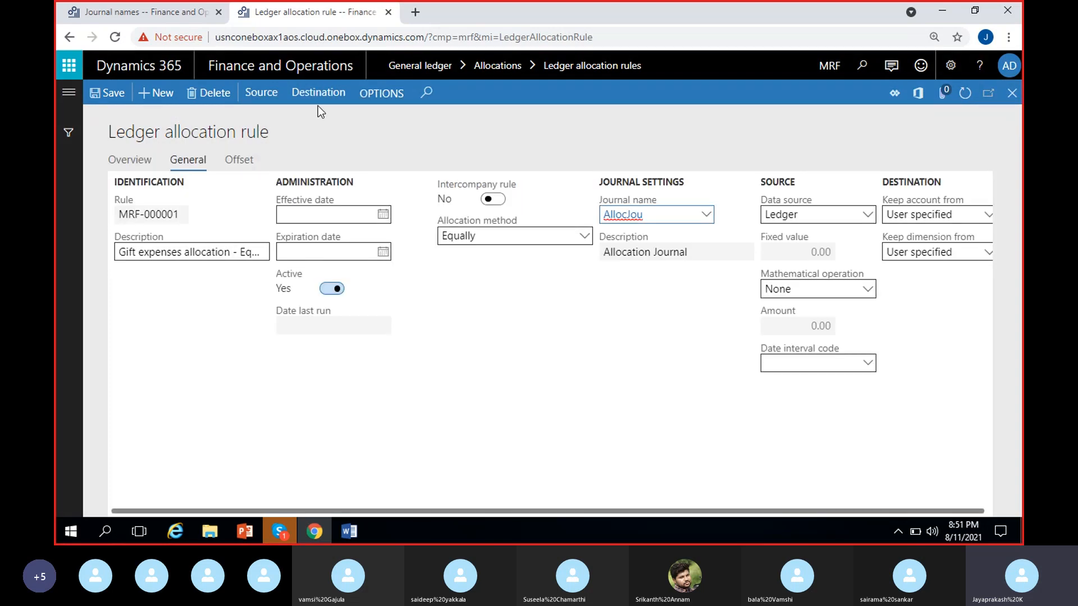
pyautogui.click(316, 93)
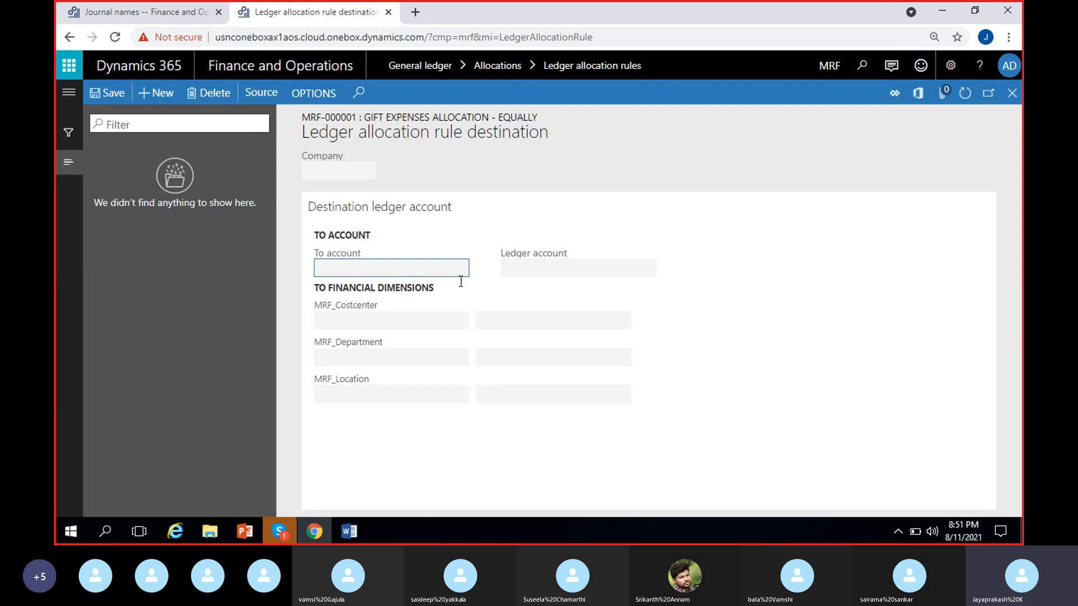
# Step: Add a destination line to the allocation rule with To account 500007, Gift expenses
pyautogui.click(239, 287)
pyautogui.click(150, 95)
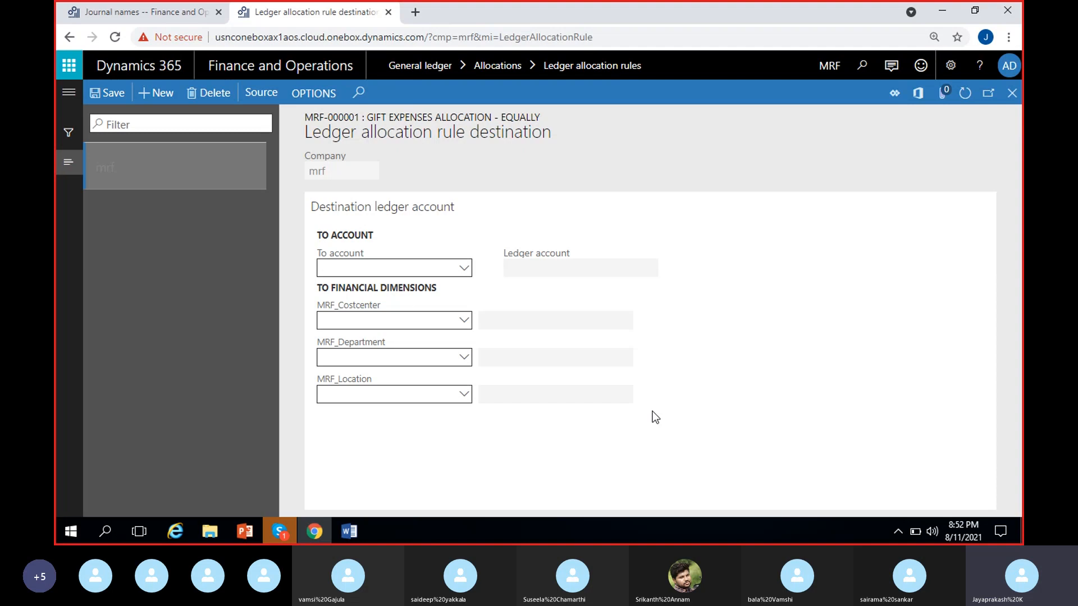
pyautogui.click(386, 268)
pyautogui.write('Gift')
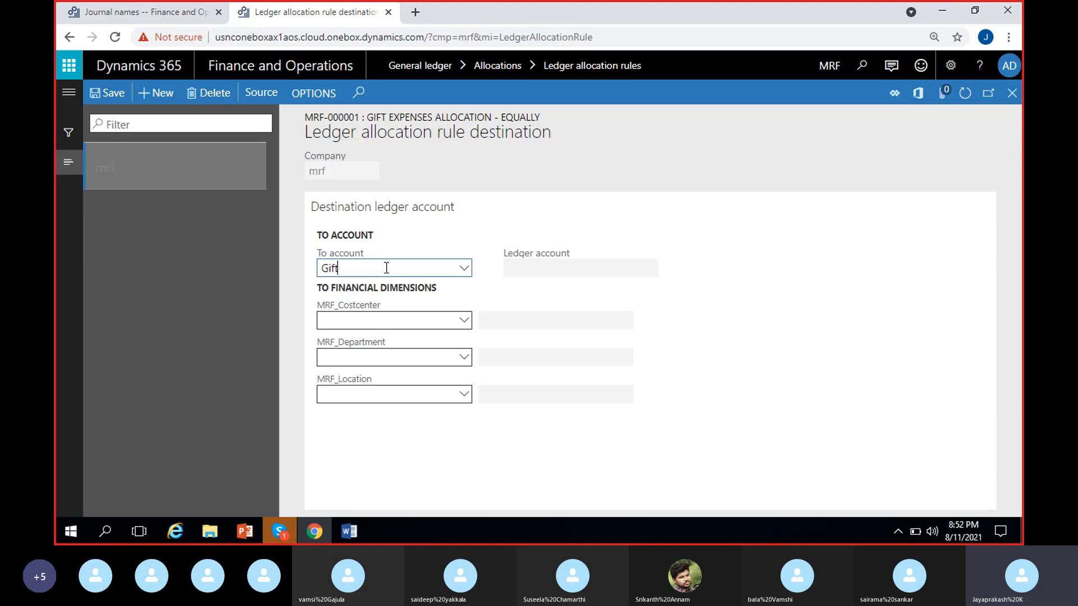
pyautogui.click(464, 269)
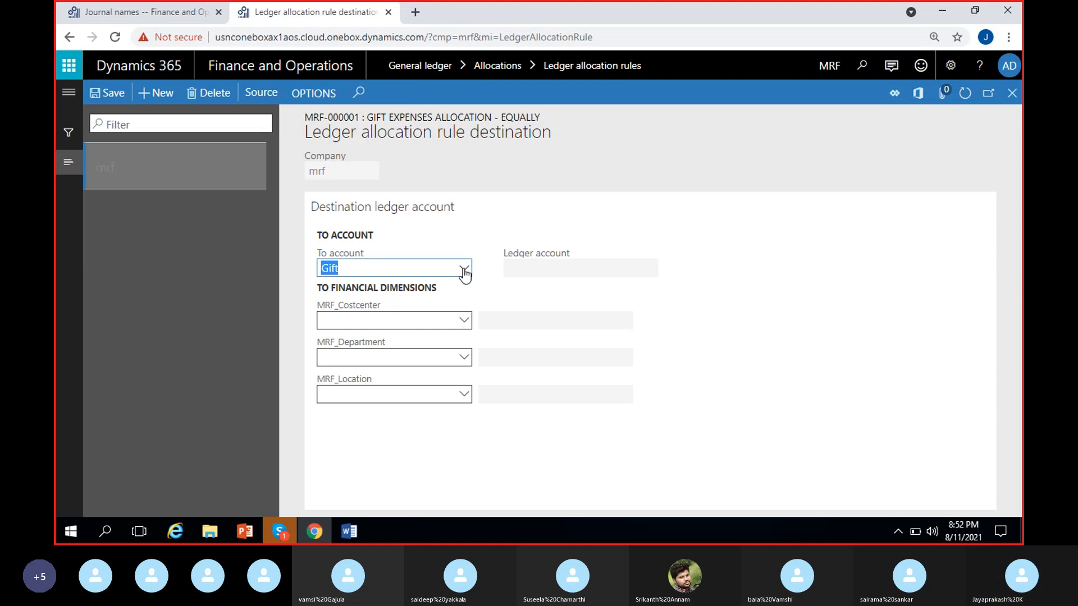
pyautogui.click(495, 304)
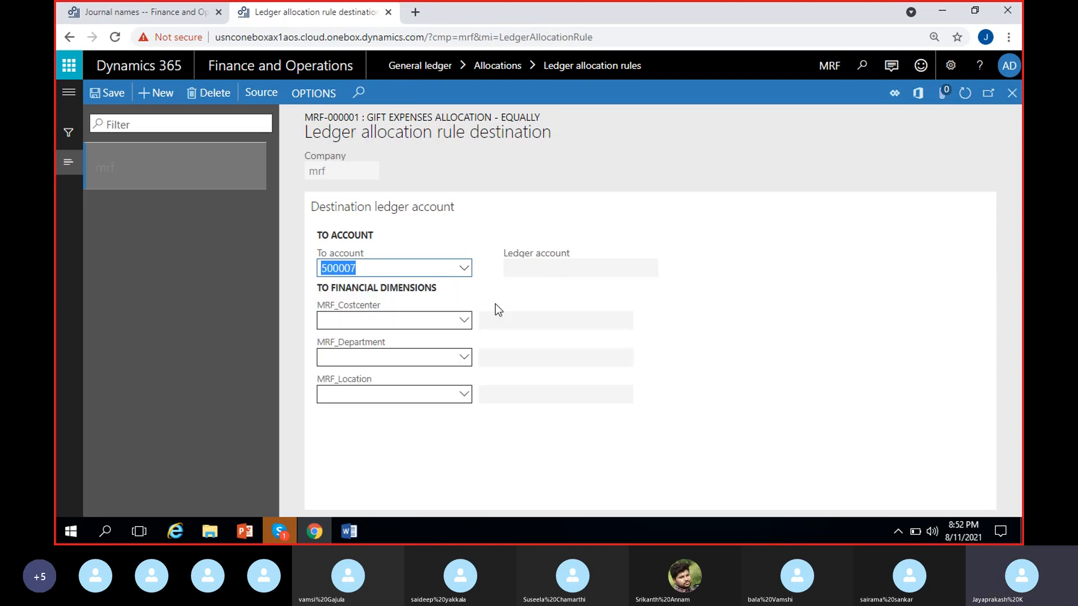
# Step: Check the planned location lines in the Word notes, and set the destination's MRF_Location to 100, Hyderabad, in Dynamics 365
pyautogui.click(384, 400)
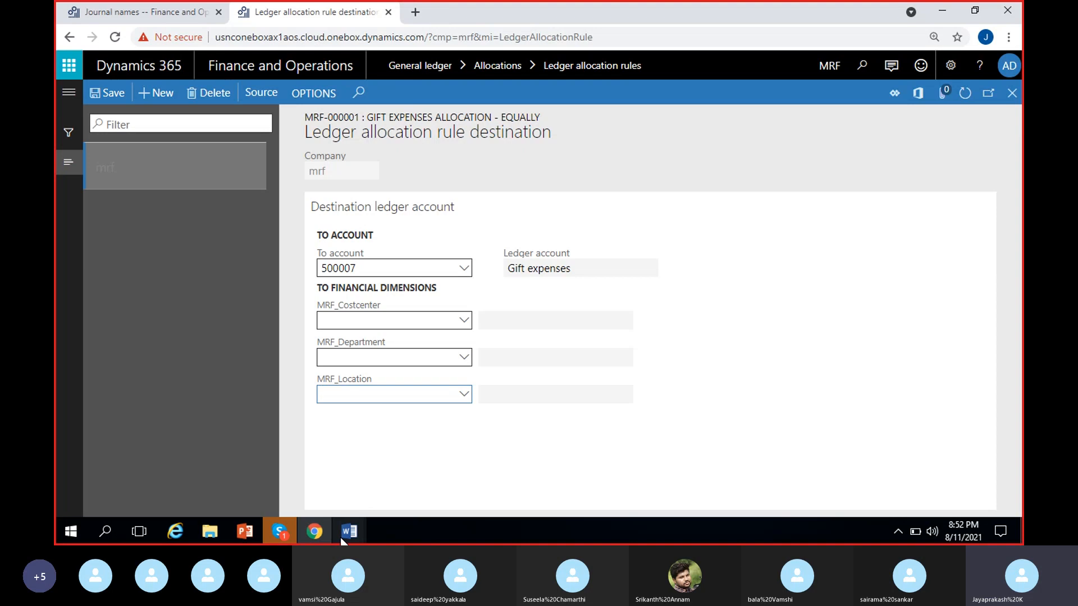
pyautogui.moveTo(344, 540)
pyautogui.click(298, 494)
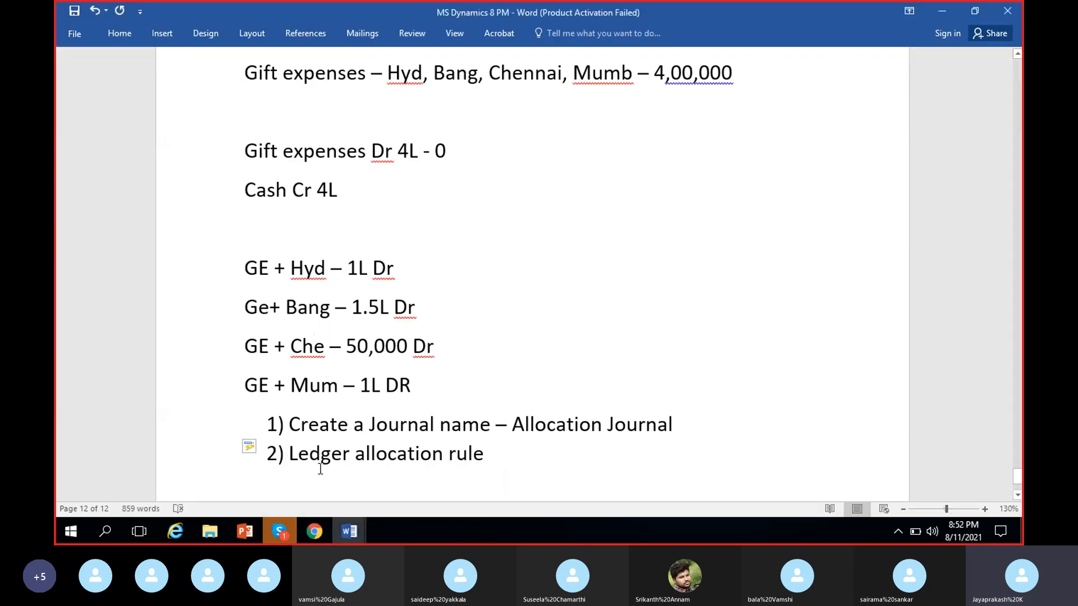
pyautogui.click(315, 531)
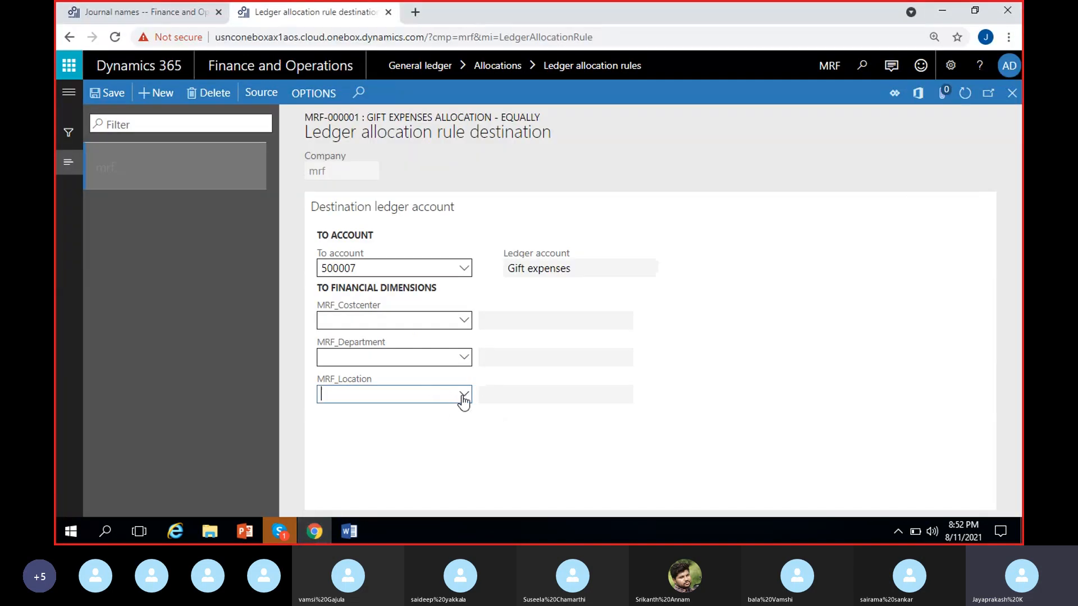
pyautogui.click(464, 395)
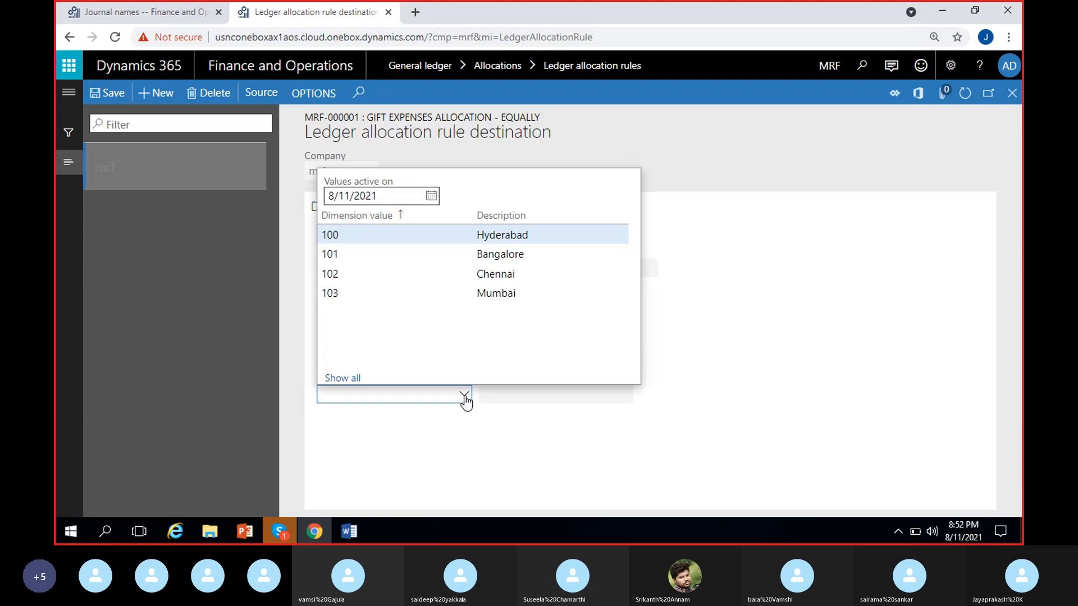
pyautogui.click(460, 238)
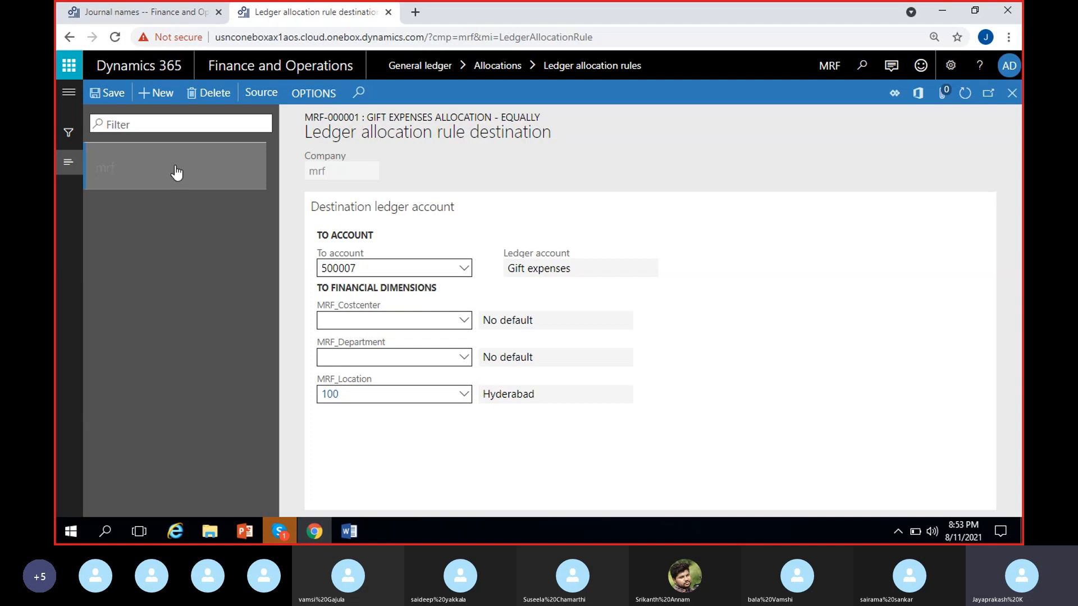
# Step: Add a second destination line with To account 500007, Gift expenses, and MRF_Location 101, Bangalore
pyautogui.click(157, 103)
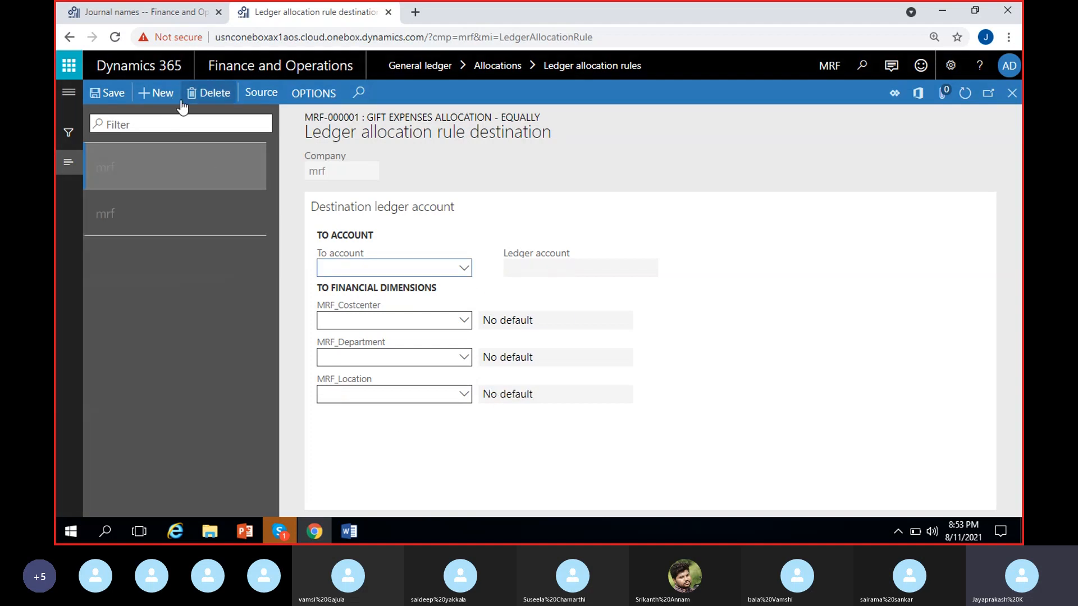
pyautogui.click(466, 269)
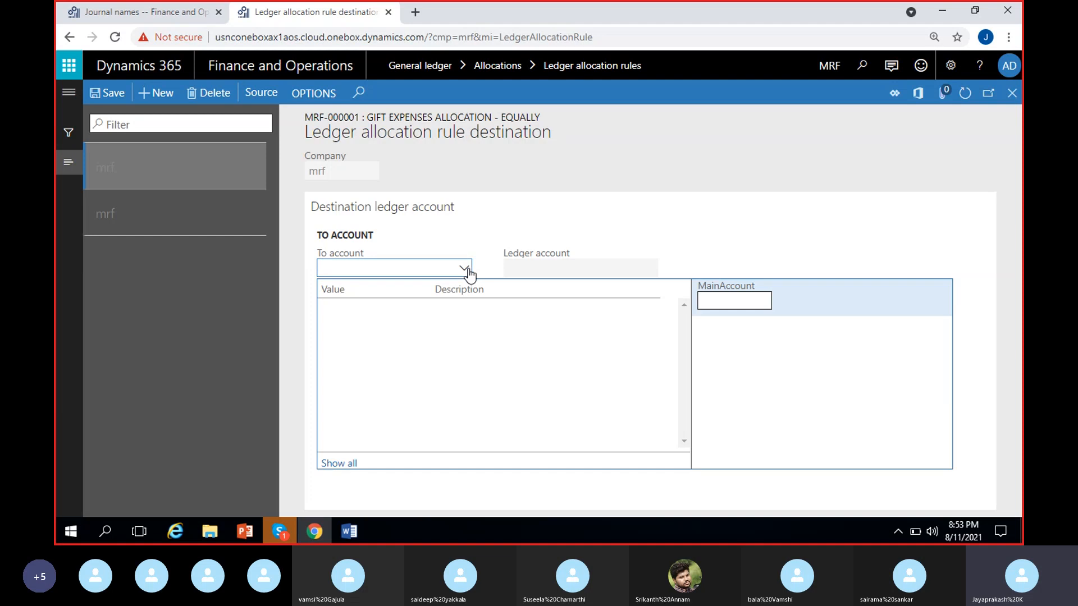
pyautogui.write('gif')
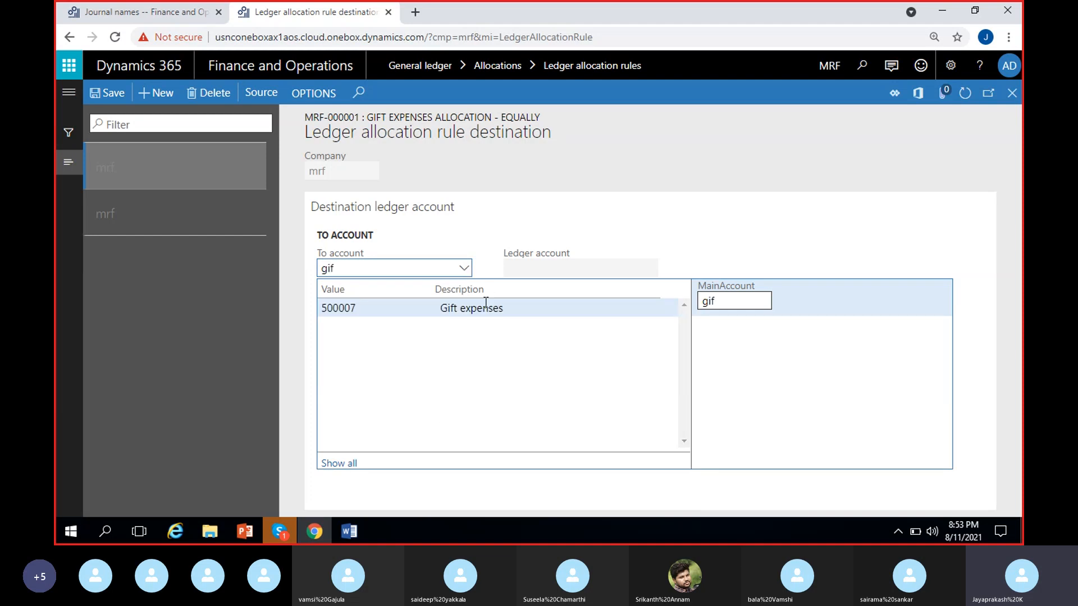
pyautogui.click(514, 309)
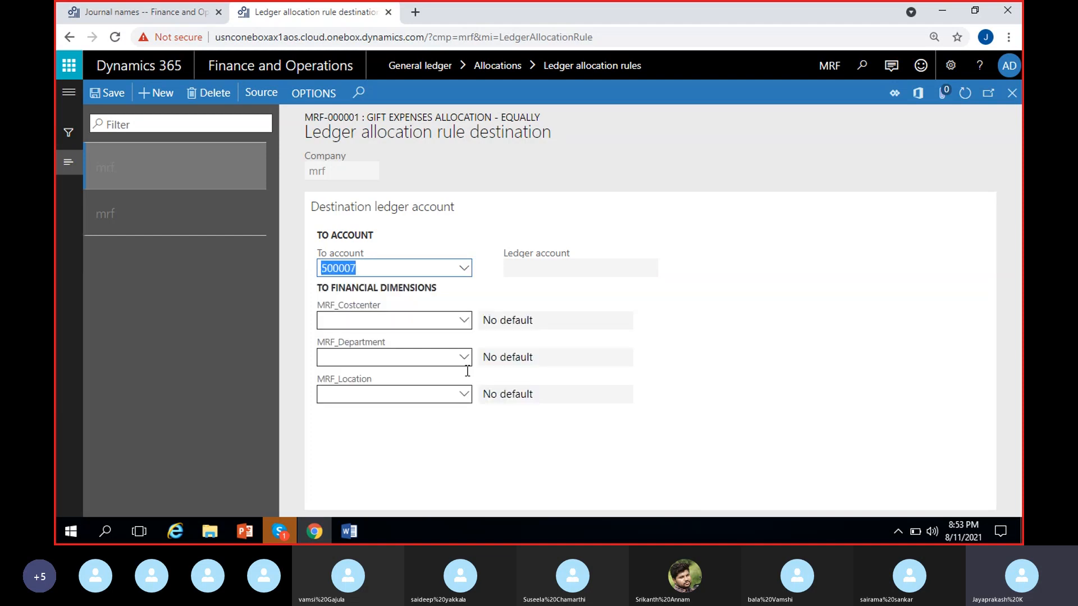
pyautogui.click(465, 395)
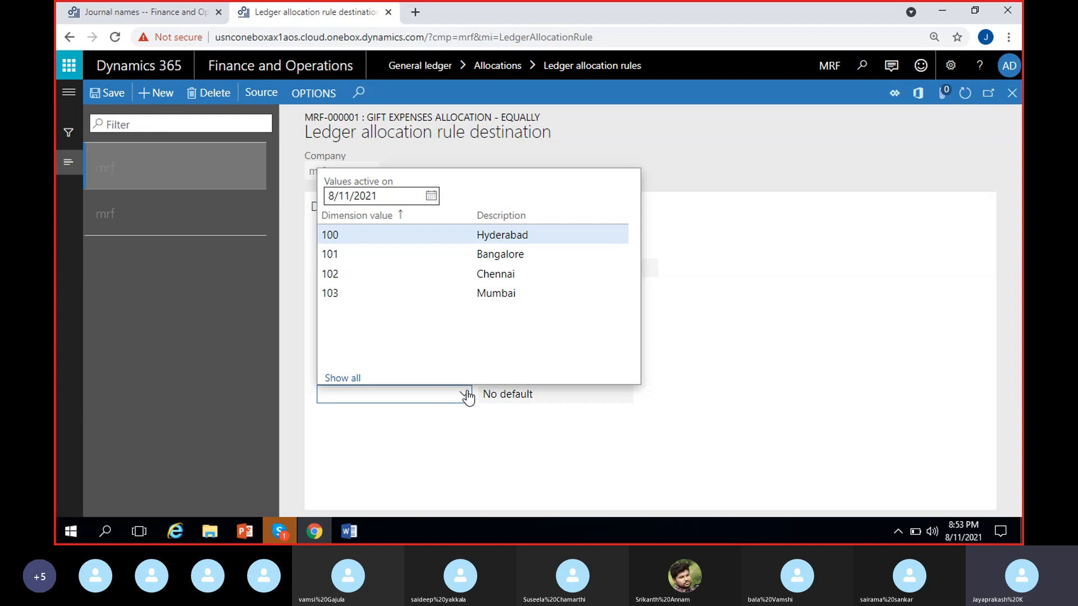
pyautogui.click(436, 252)
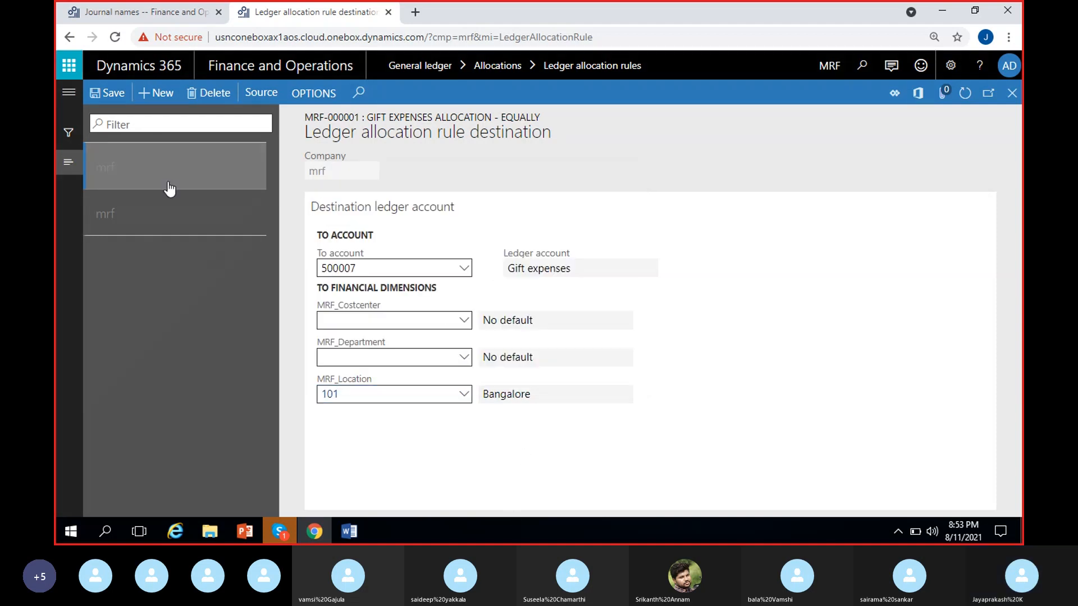
# Step: Add a third destination line with To account 500007, Gift expenses, and MRF_Location 102, Chennai
pyautogui.click(156, 93)
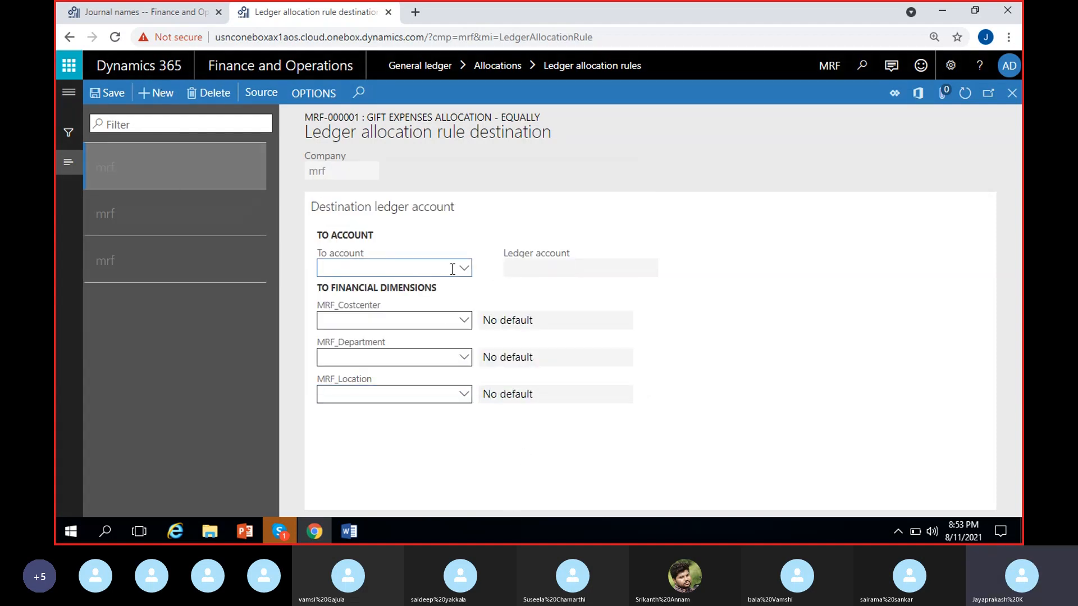
pyautogui.write('5000707')
pyautogui.click(572, 461)
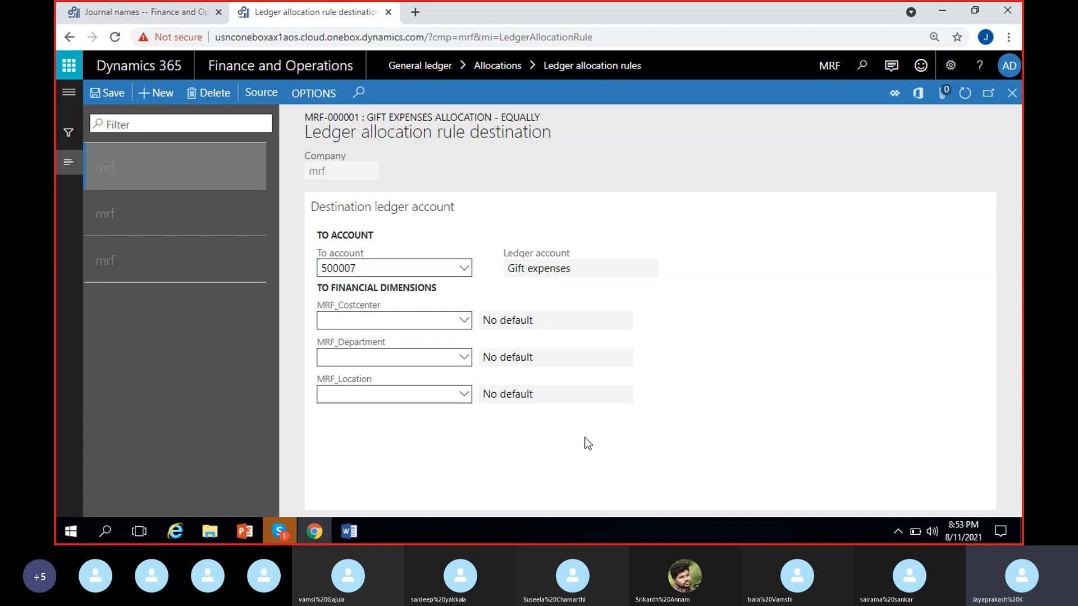
pyautogui.click(464, 395)
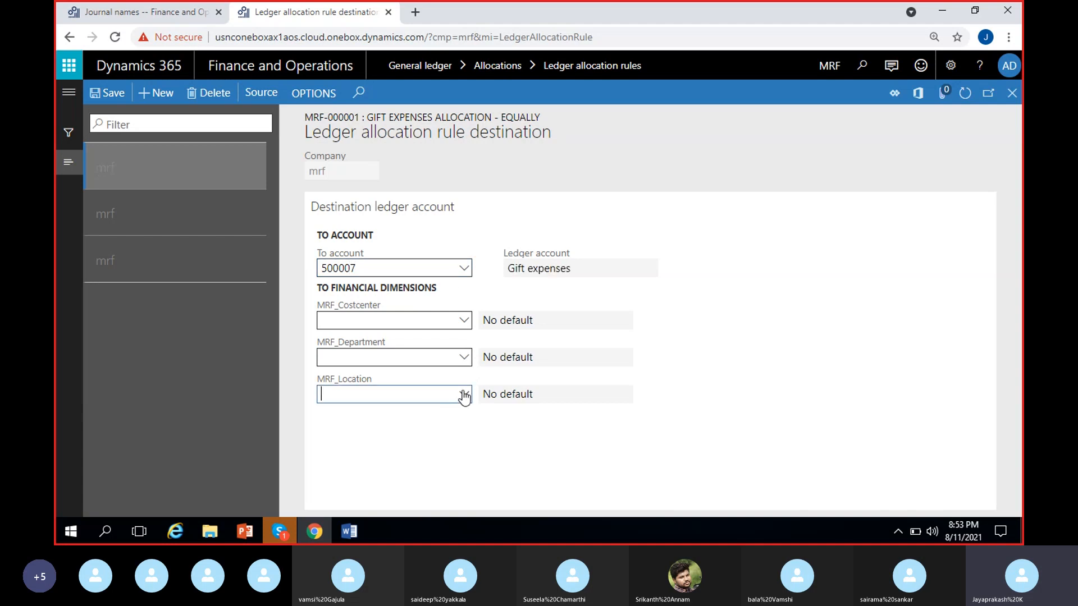
pyautogui.click(464, 396)
pyautogui.click(480, 274)
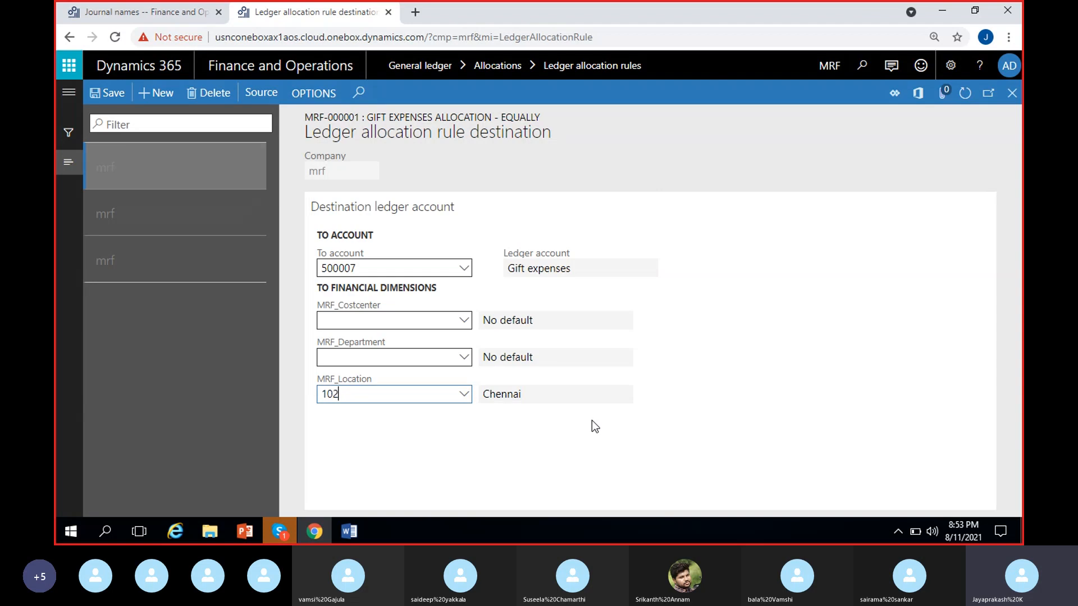
# Step: Add a fourth destination line with To account 500007, Gift expenses, and MRF_Location 103, Mumbai, and save the destinations
pyautogui.click(146, 94)
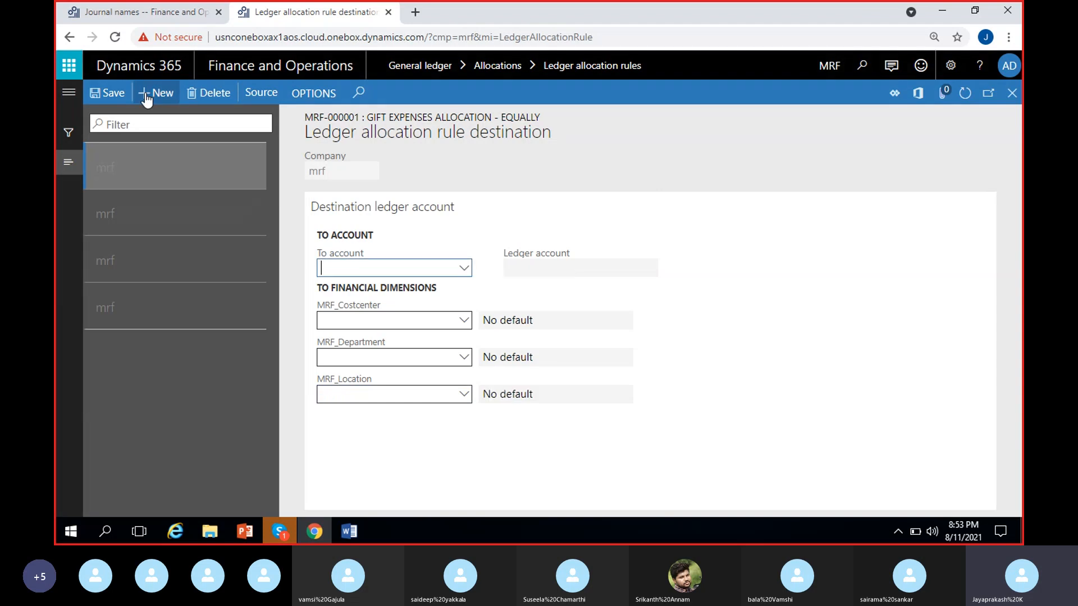
pyautogui.click(465, 269)
pyautogui.write('gift')
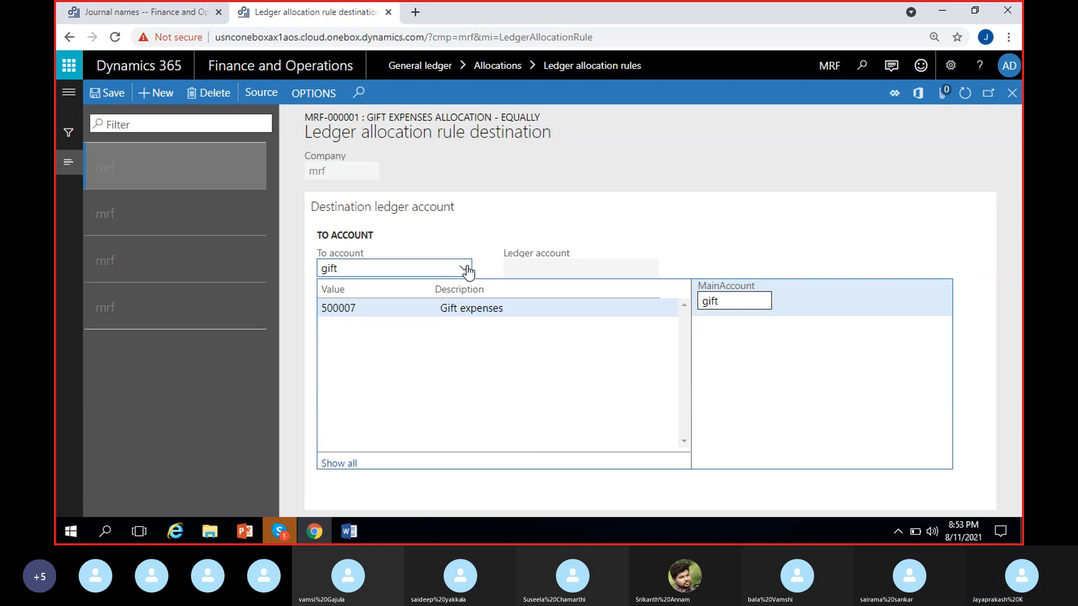
pyautogui.click(444, 308)
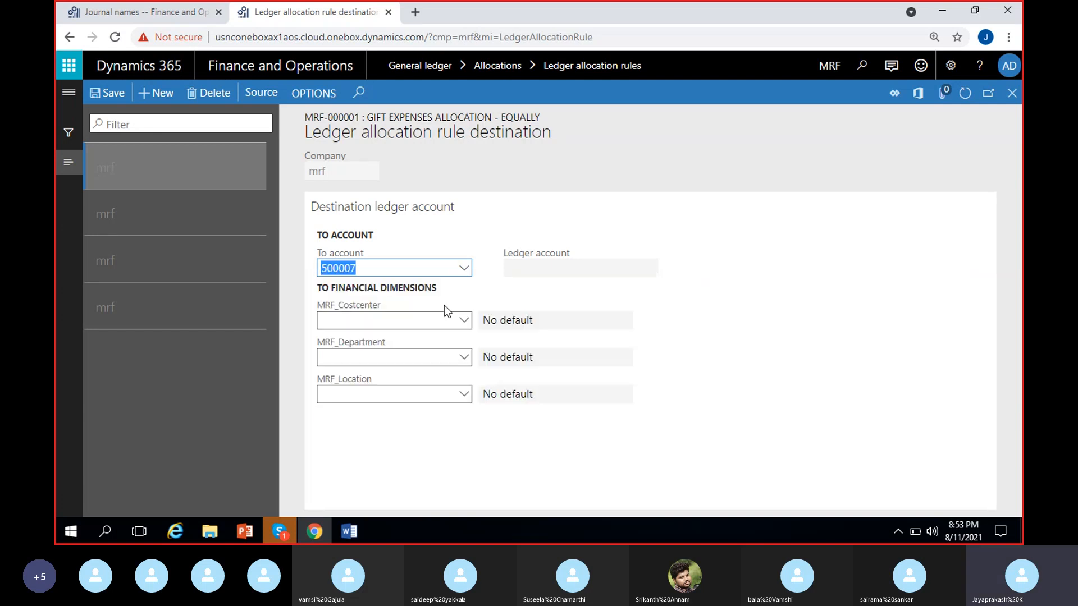
pyautogui.click(465, 395)
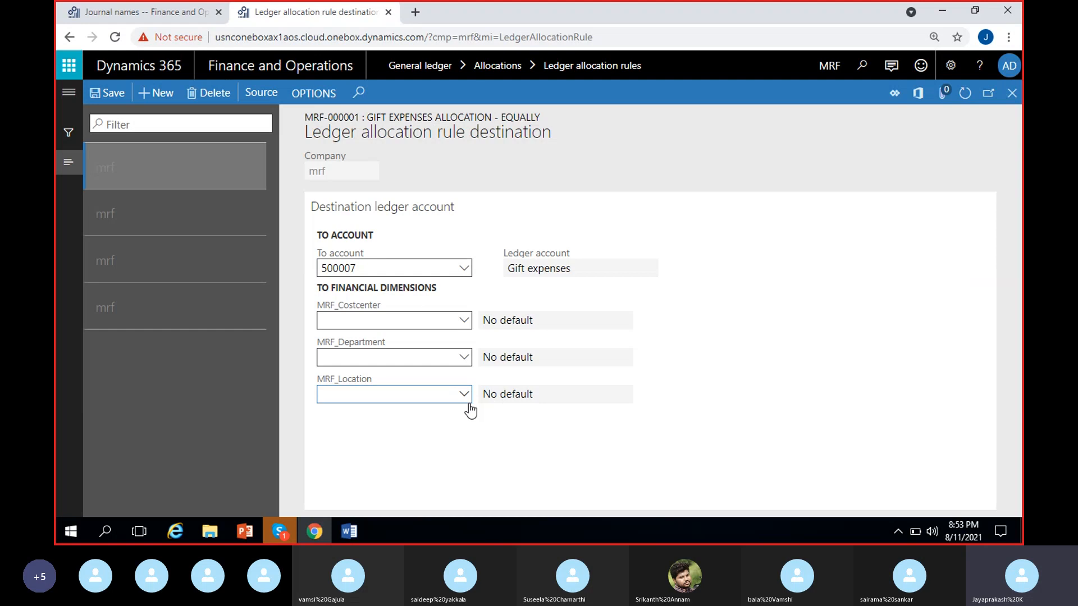
pyautogui.click(463, 396)
pyautogui.click(463, 396)
pyautogui.click(464, 396)
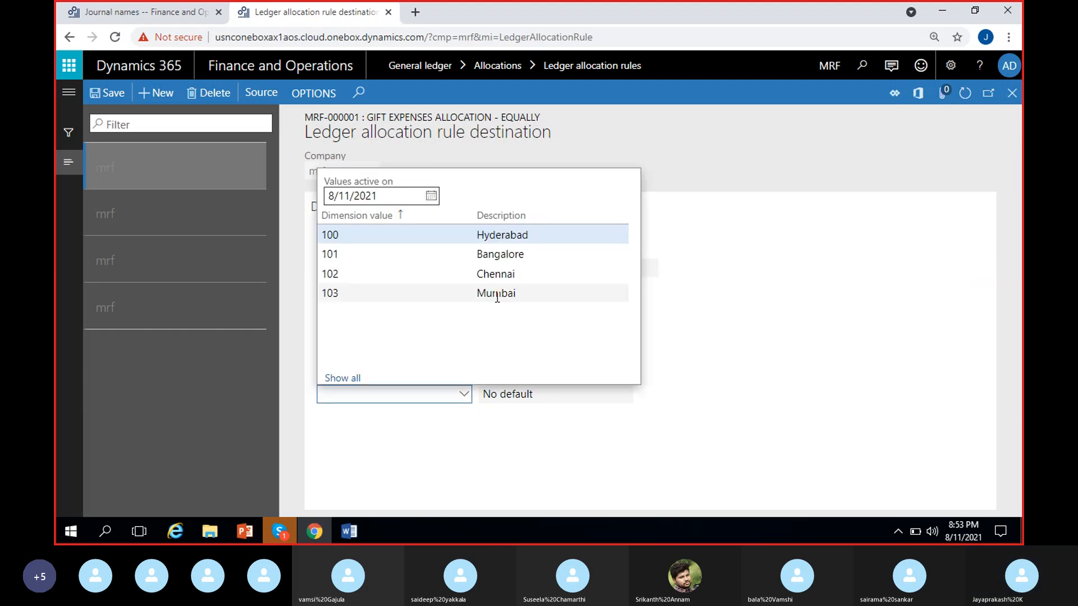
pyautogui.click(497, 294)
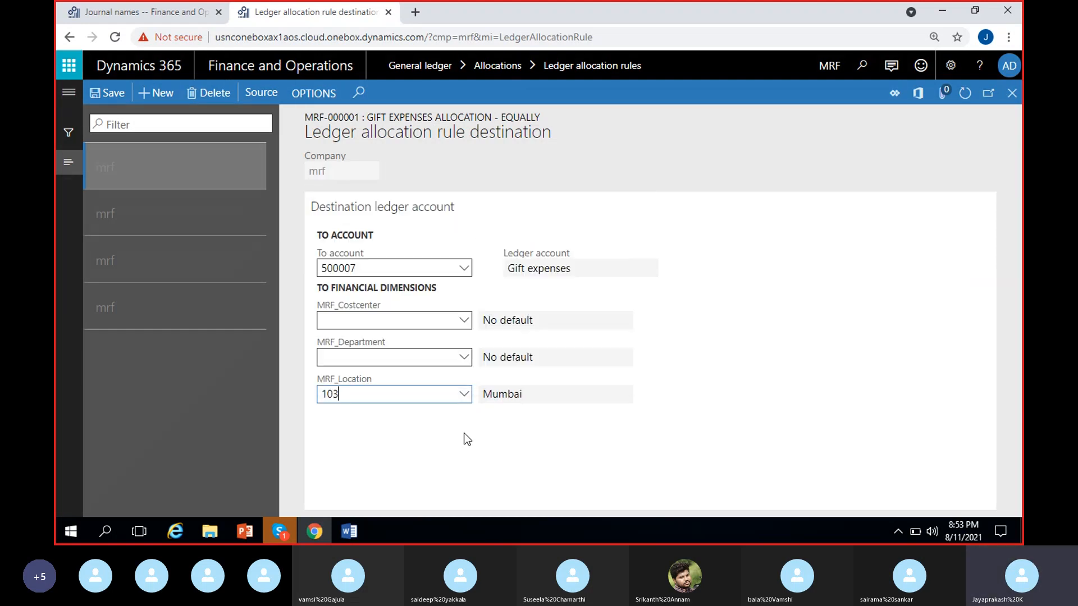
pyautogui.click(106, 95)
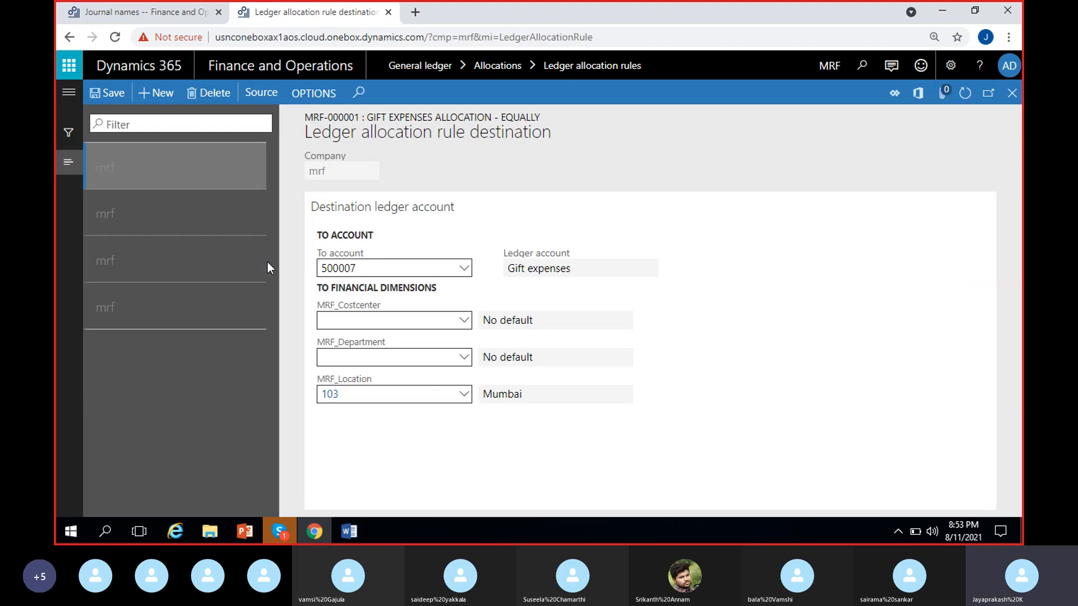
# Step: Refresh the destination list and review the To account and location of the first destination line
pyautogui.click(968, 100)
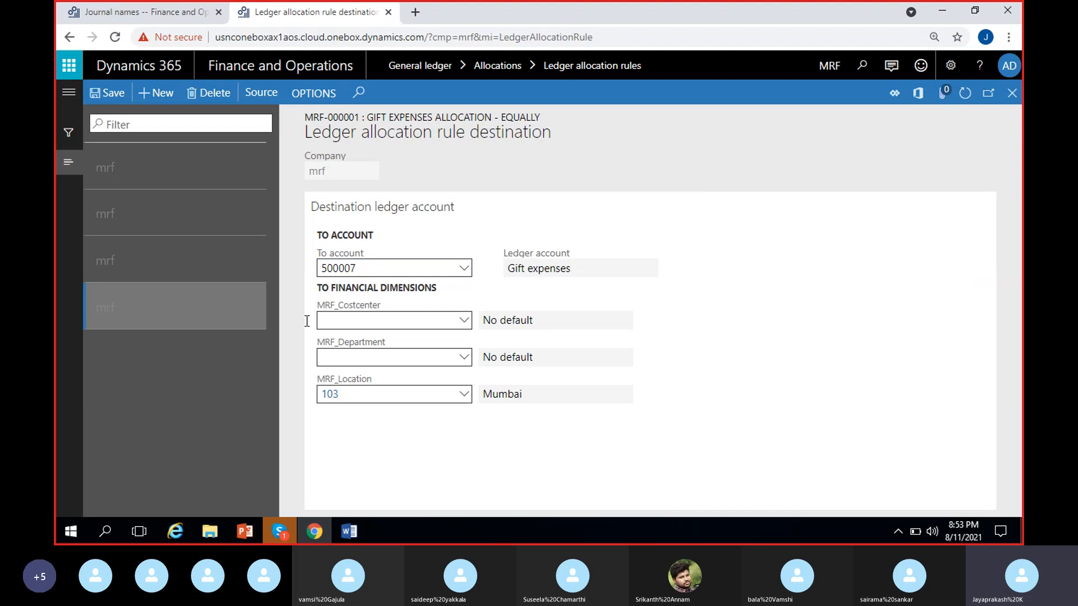
pyautogui.click(190, 179)
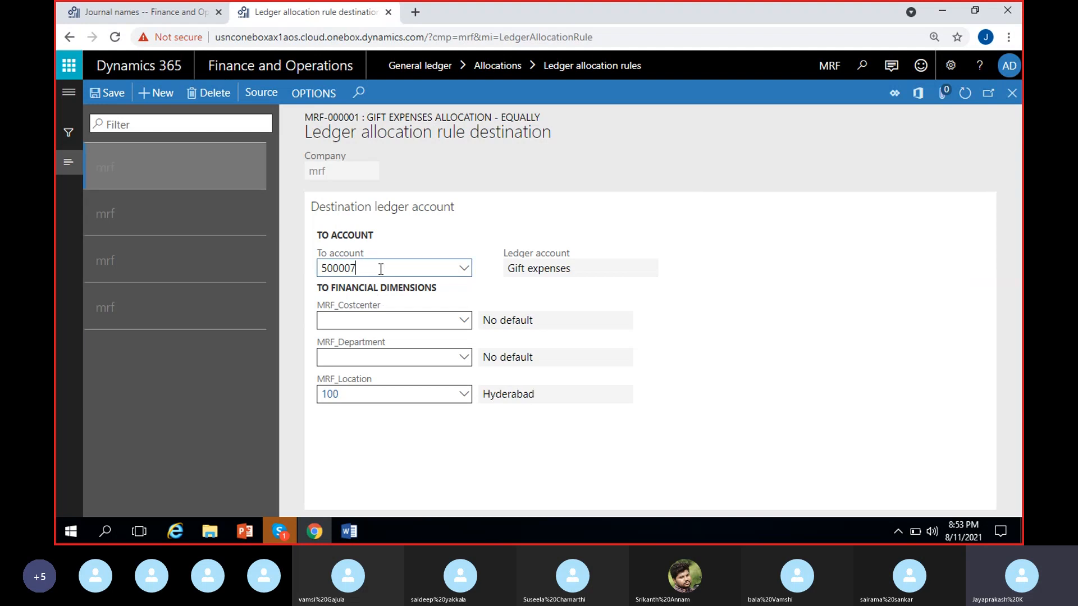
pyautogui.click(571, 269)
pyautogui.click(544, 400)
pyautogui.click(508, 443)
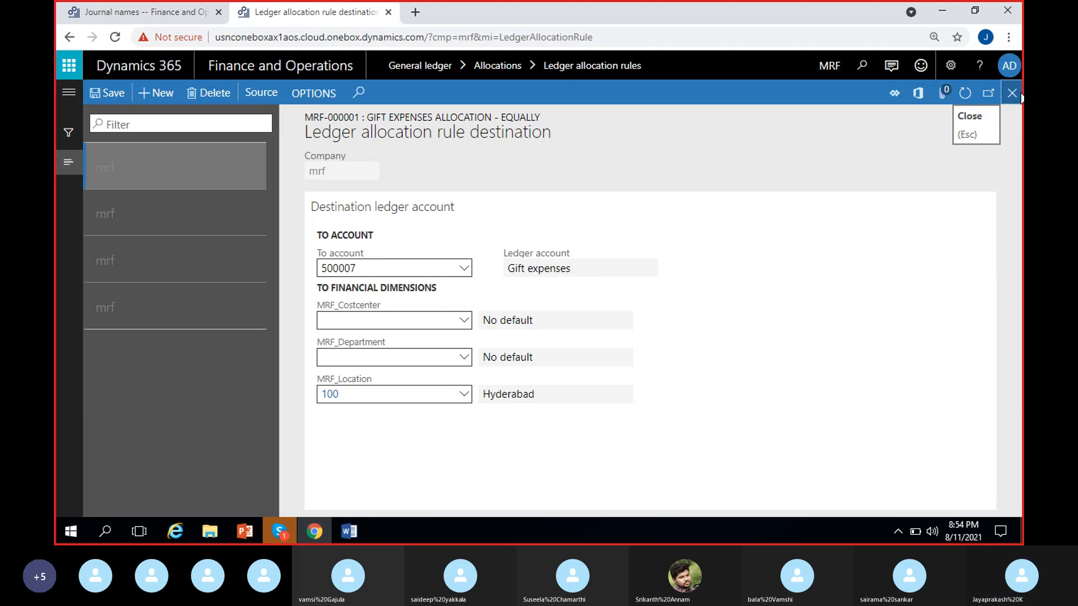
# Step: Close the destination page and reopen the ledger allocation rules from the General ledger module
pyautogui.click(1012, 93)
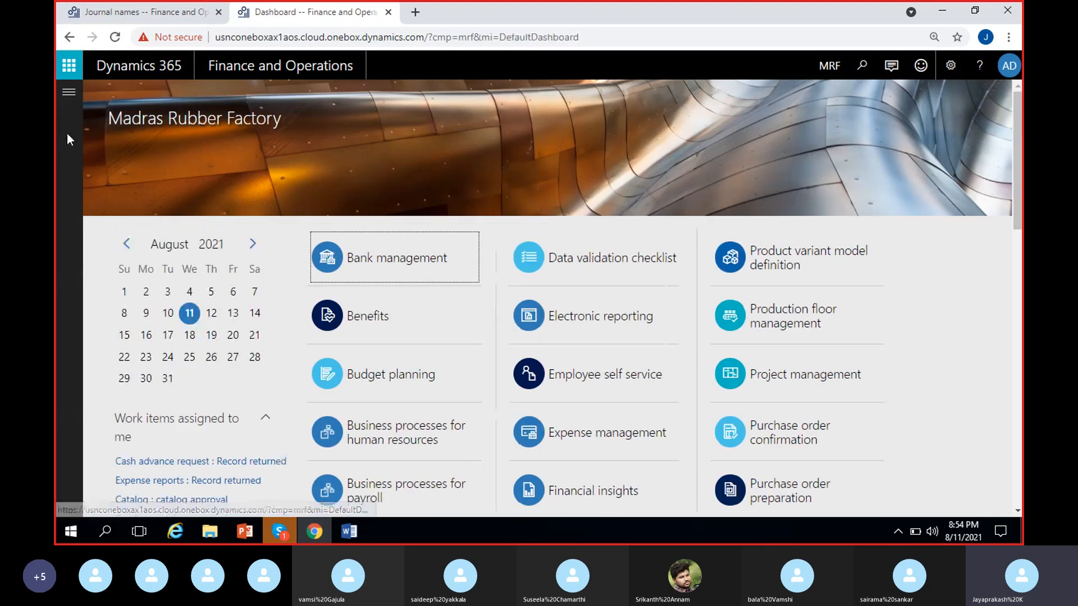
pyautogui.click(69, 93)
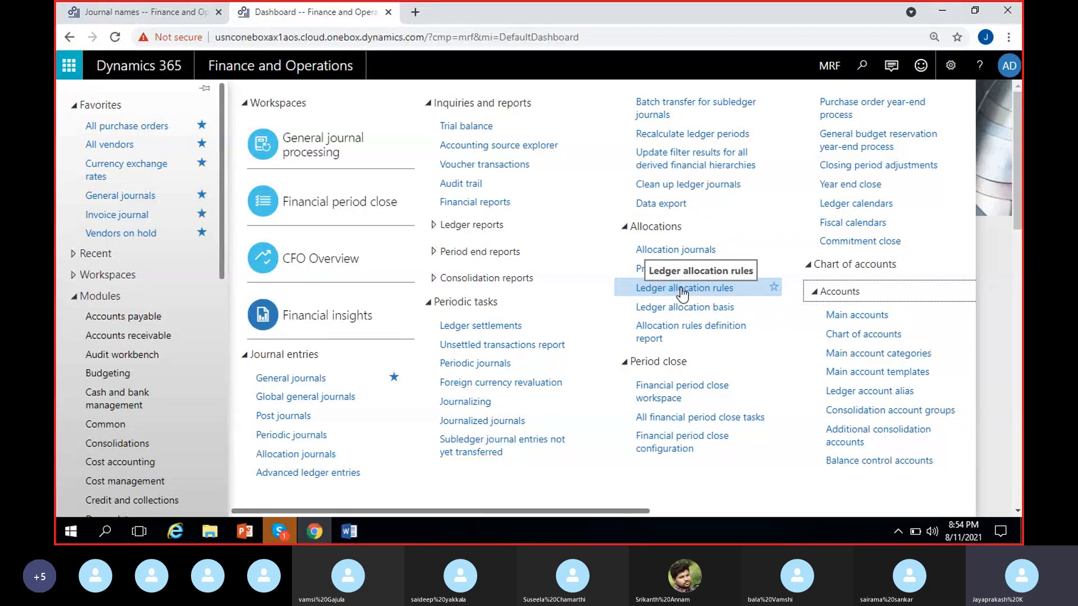
pyautogui.click(682, 289)
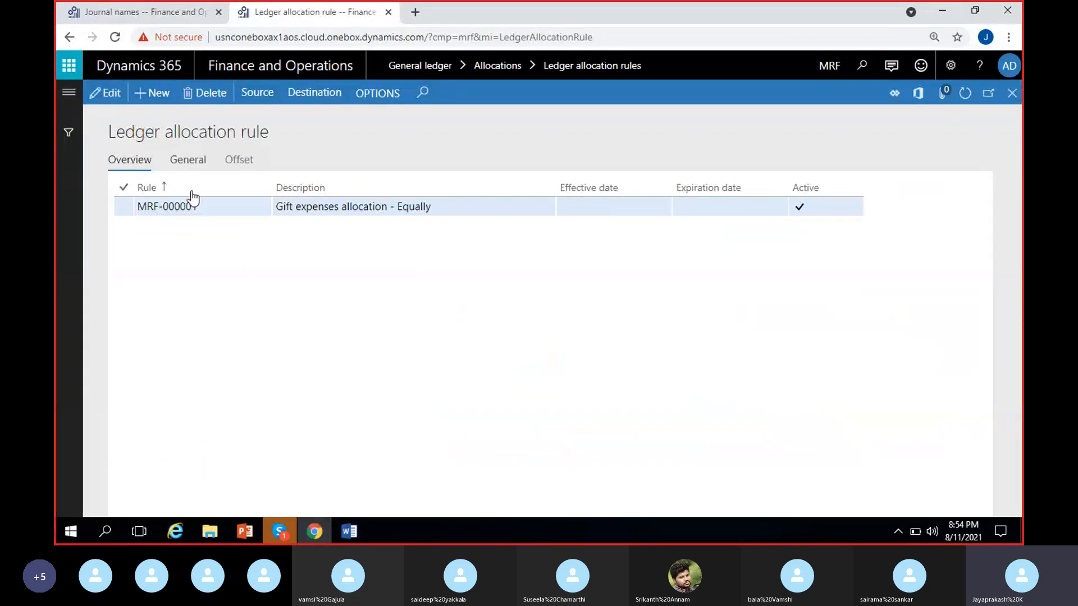
# Step: Open the Gift expenses allocation - Equally rule for editing, review its general settings, and return to the rule overview
pyautogui.click(220, 210)
pyautogui.click(440, 204)
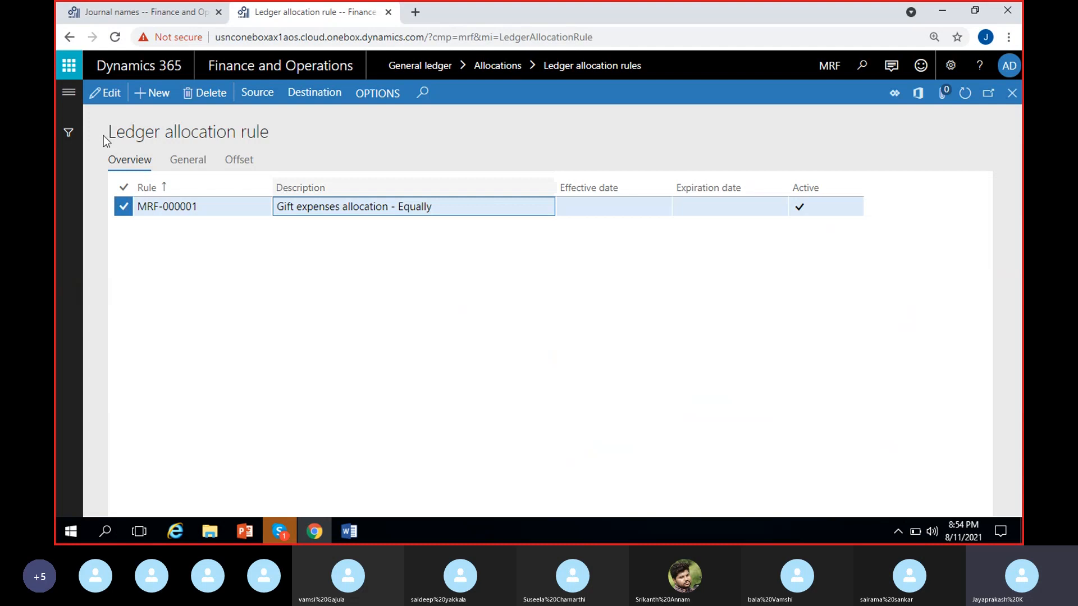
pyautogui.click(104, 92)
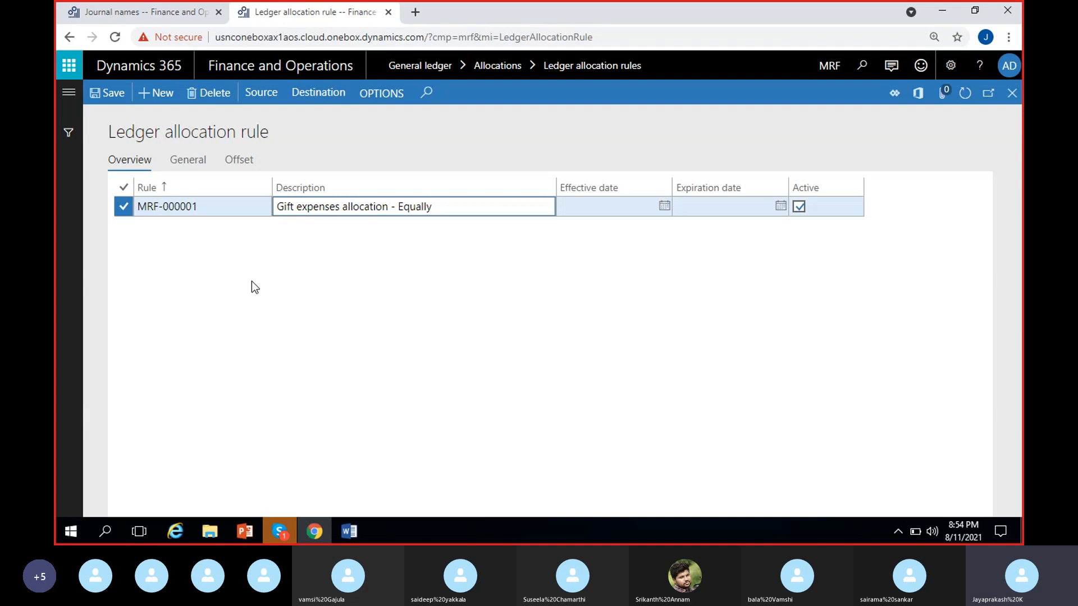
pyautogui.click(183, 163)
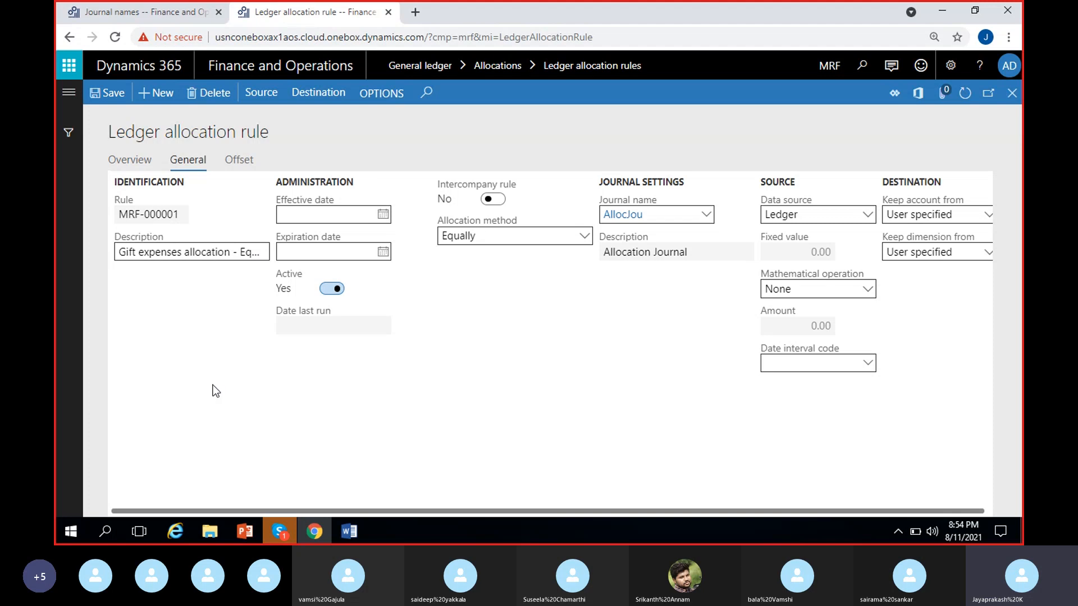
pyautogui.click(130, 160)
# Step: Review the rule's general settings, keeping Equally as the allocation method and AllocJou as the journal name
pyautogui.click(188, 161)
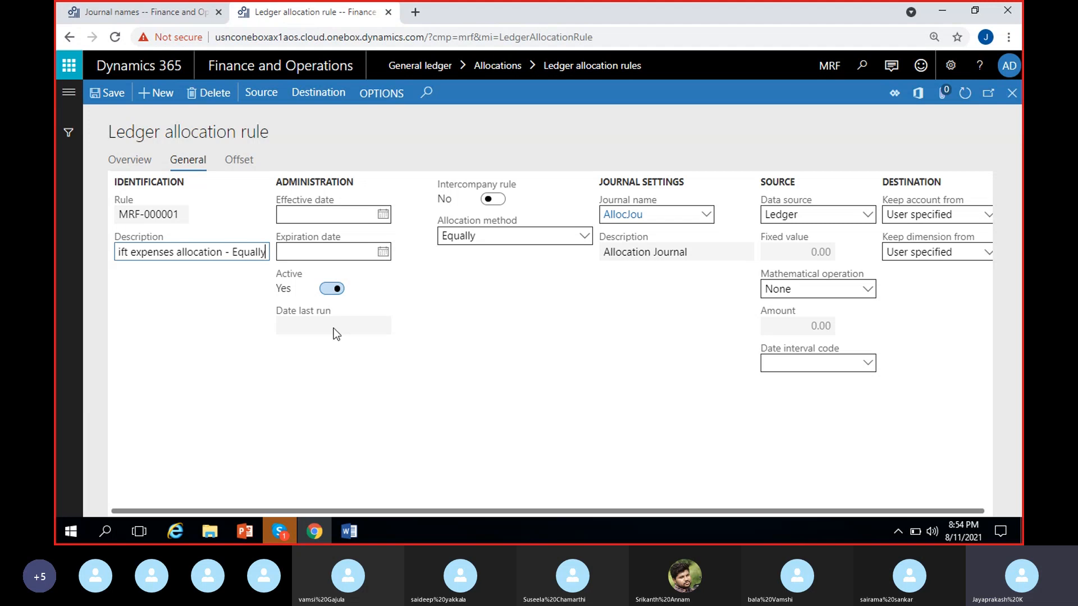
pyautogui.click(481, 310)
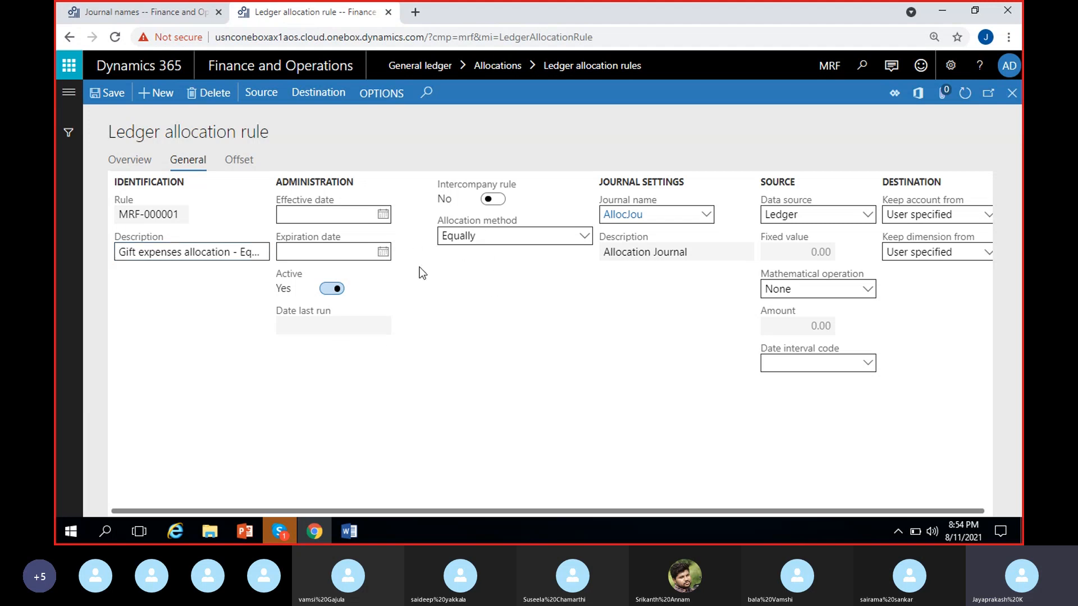
pyautogui.click(583, 237)
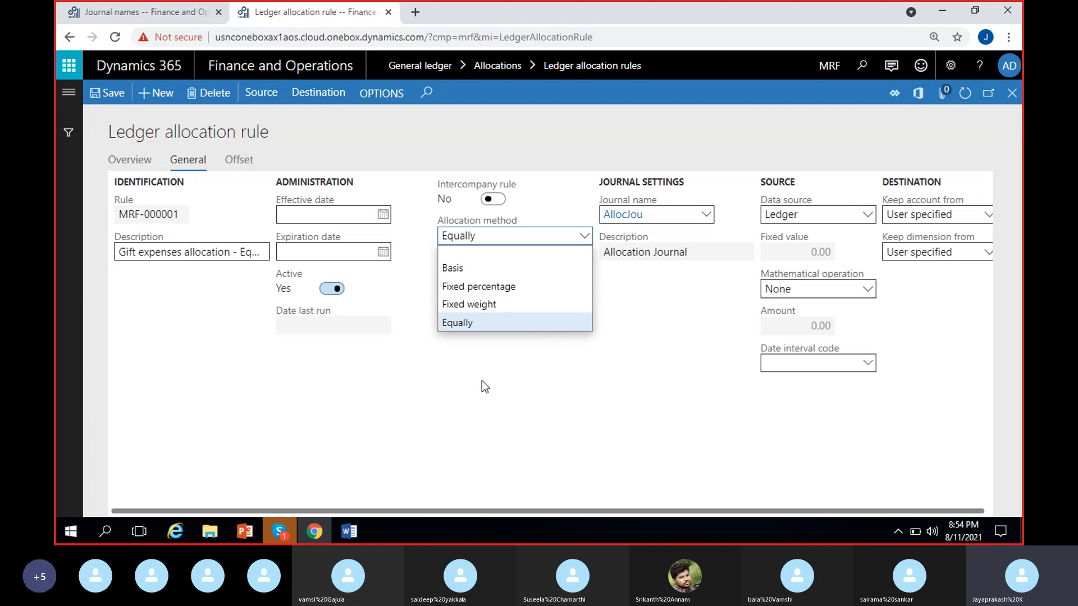
pyautogui.click(478, 324)
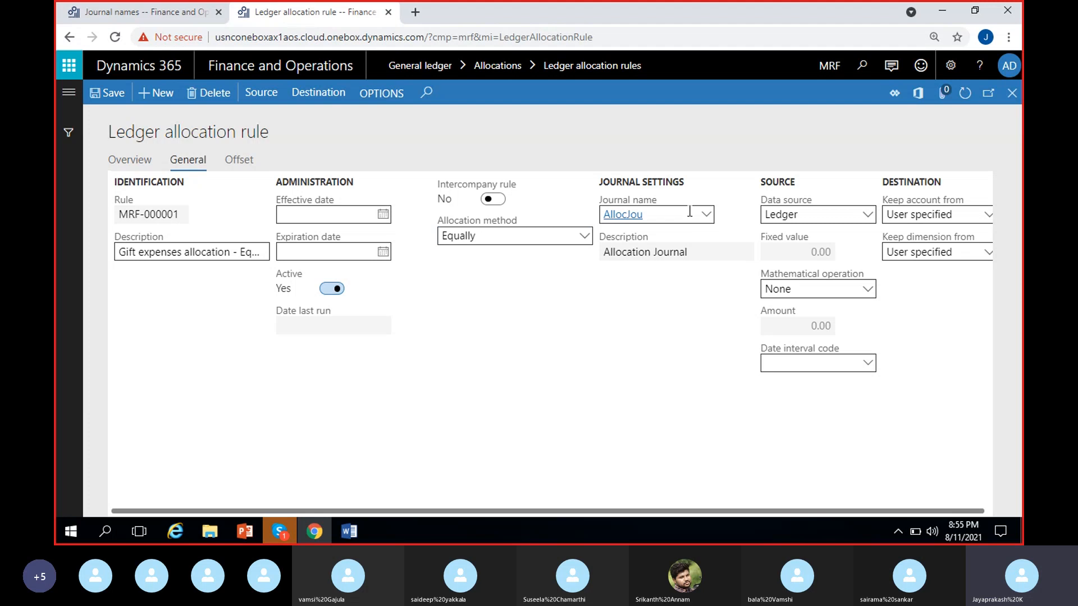
pyautogui.click(704, 219)
pyautogui.click(704, 219)
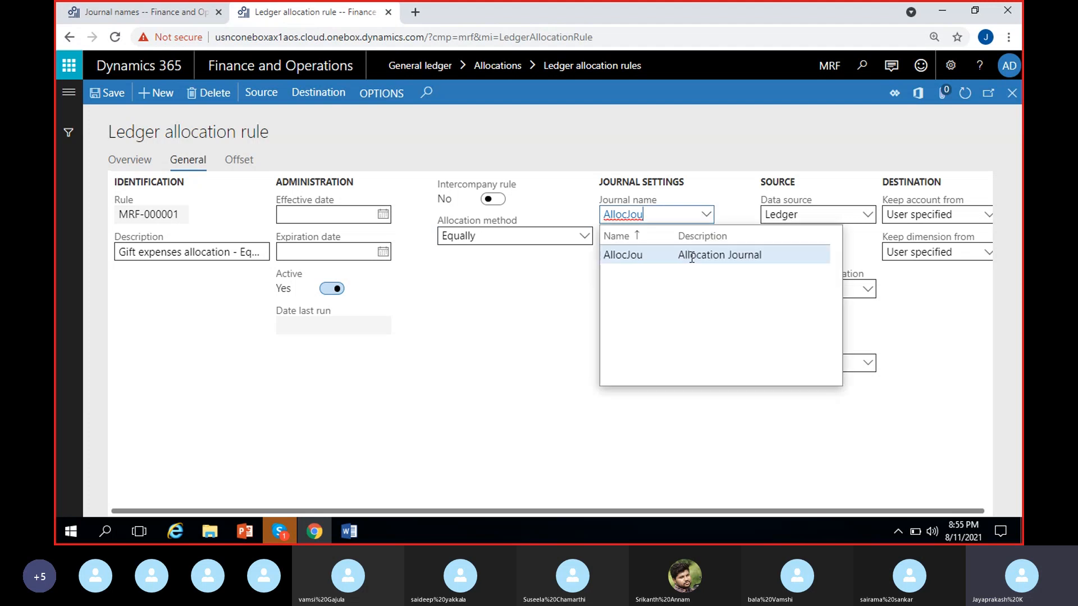
pyautogui.click(692, 257)
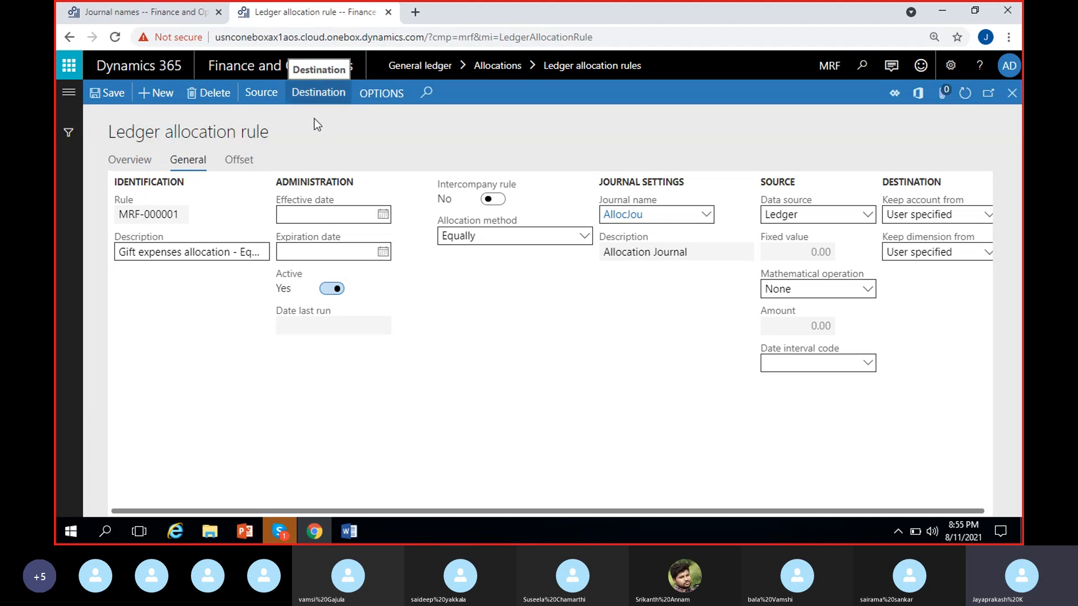
# Step: Review the rule's source criteria and the account and location of its first destination line
pyautogui.click(260, 99)
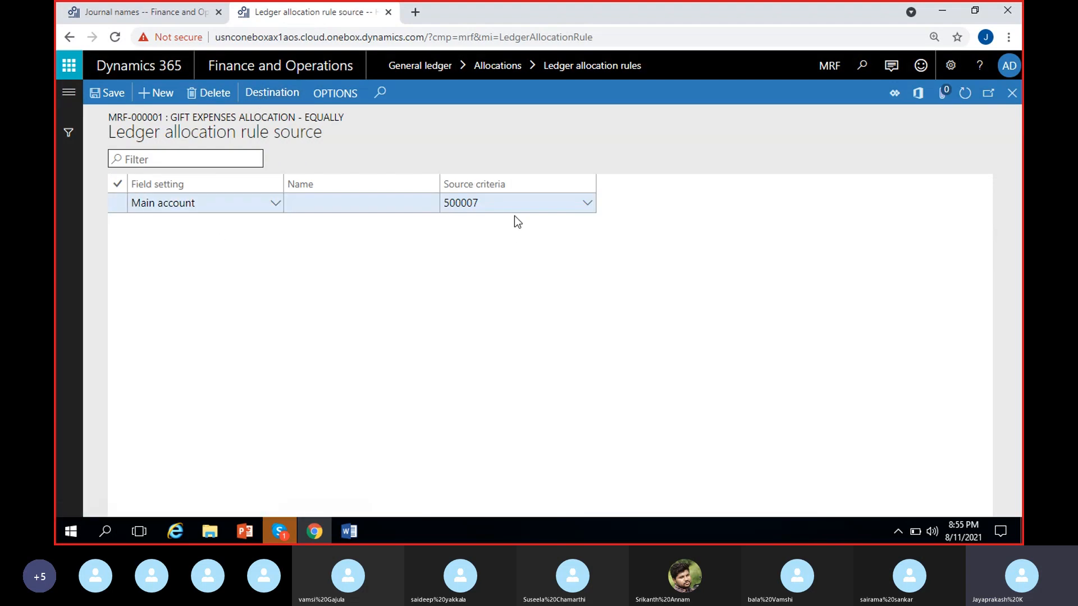
pyautogui.click(513, 208)
pyautogui.click(515, 204)
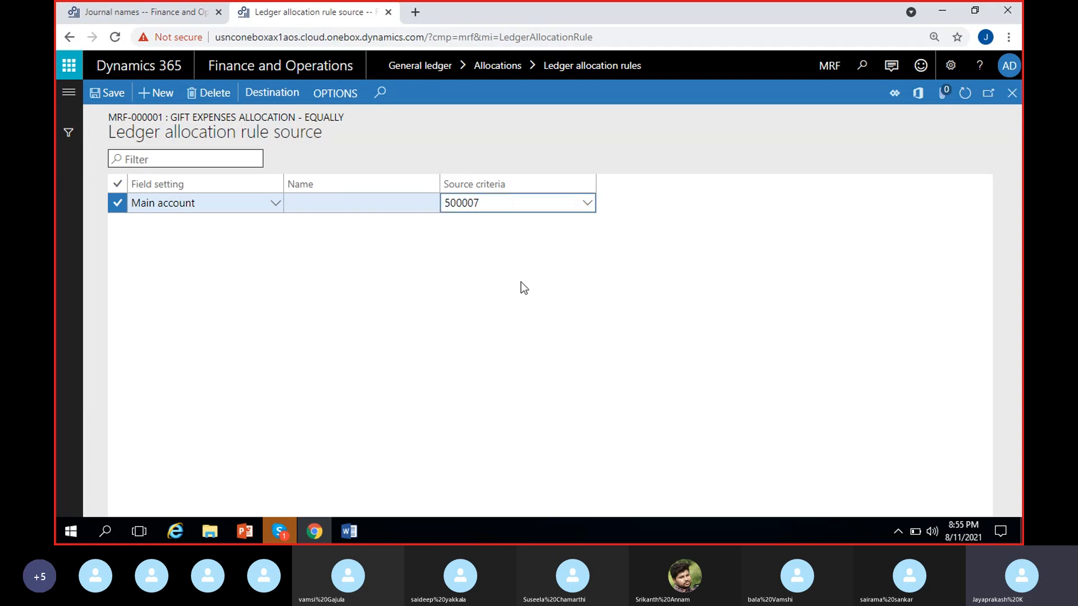
pyautogui.click(269, 96)
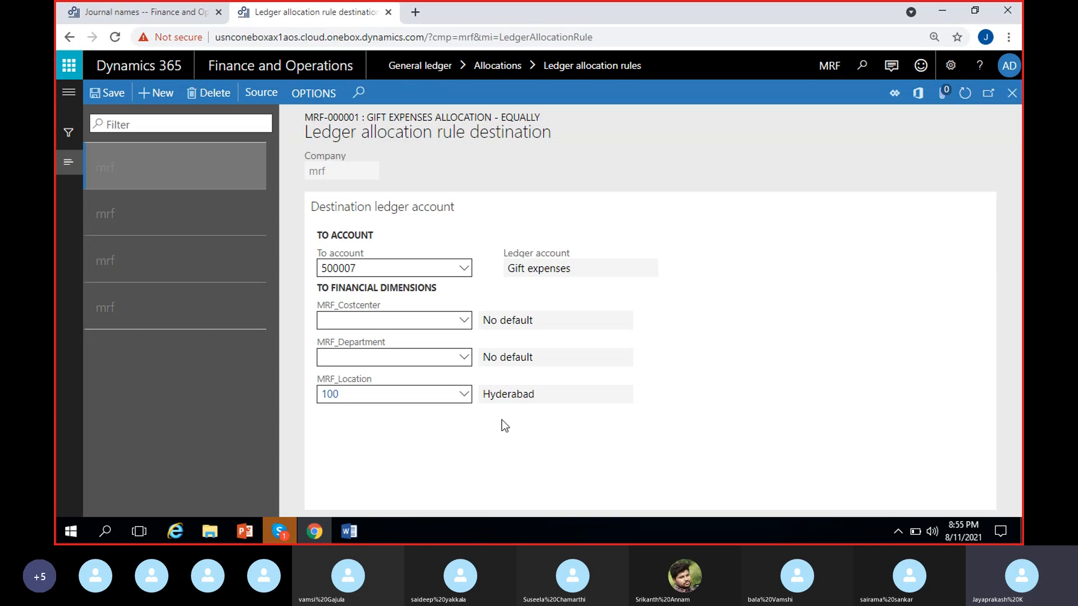
pyautogui.click(537, 399)
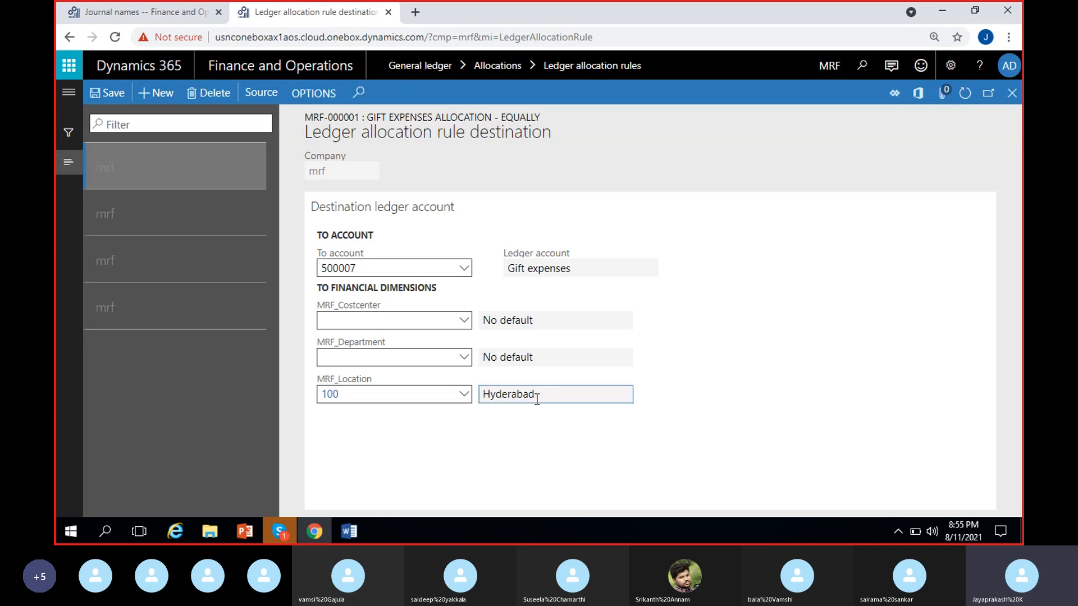
pyautogui.click(572, 417)
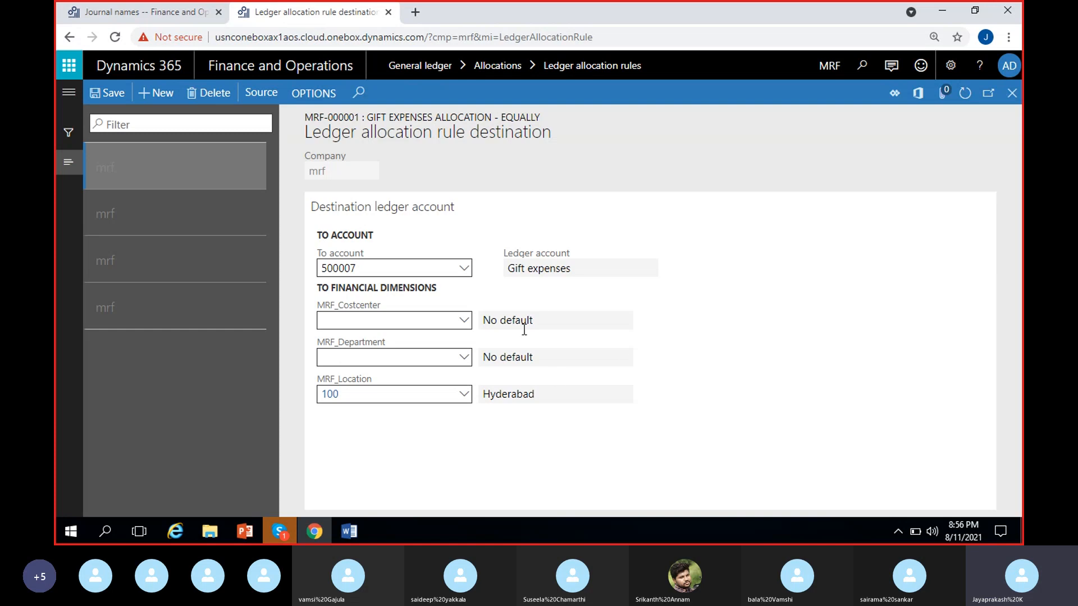
# Step: Close the destination and source pages, return to the rule overview, and save the allocation rule
pyautogui.click(1012, 92)
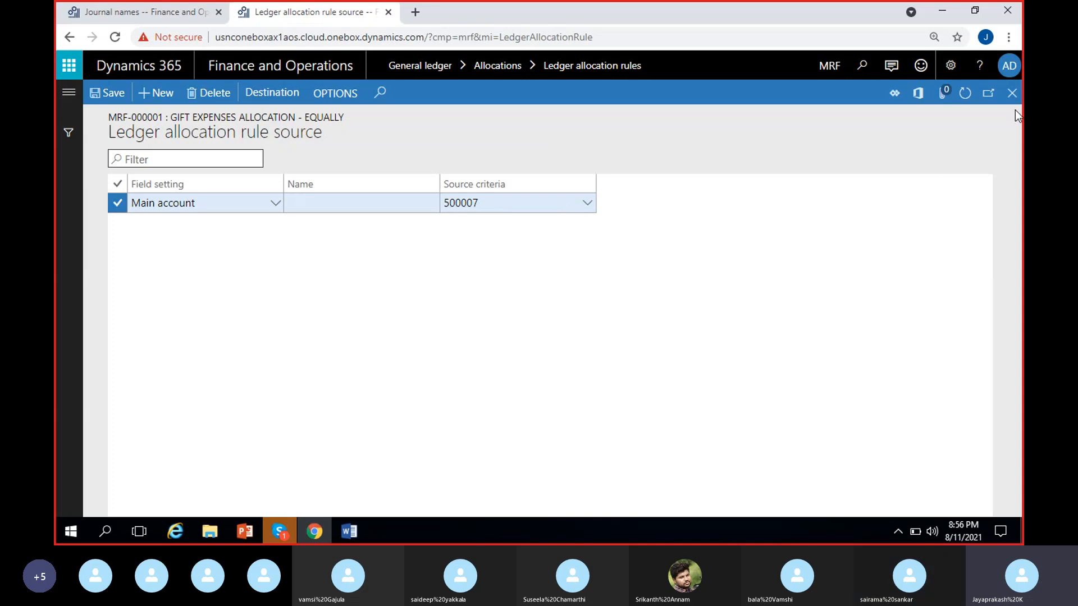
pyautogui.click(1012, 92)
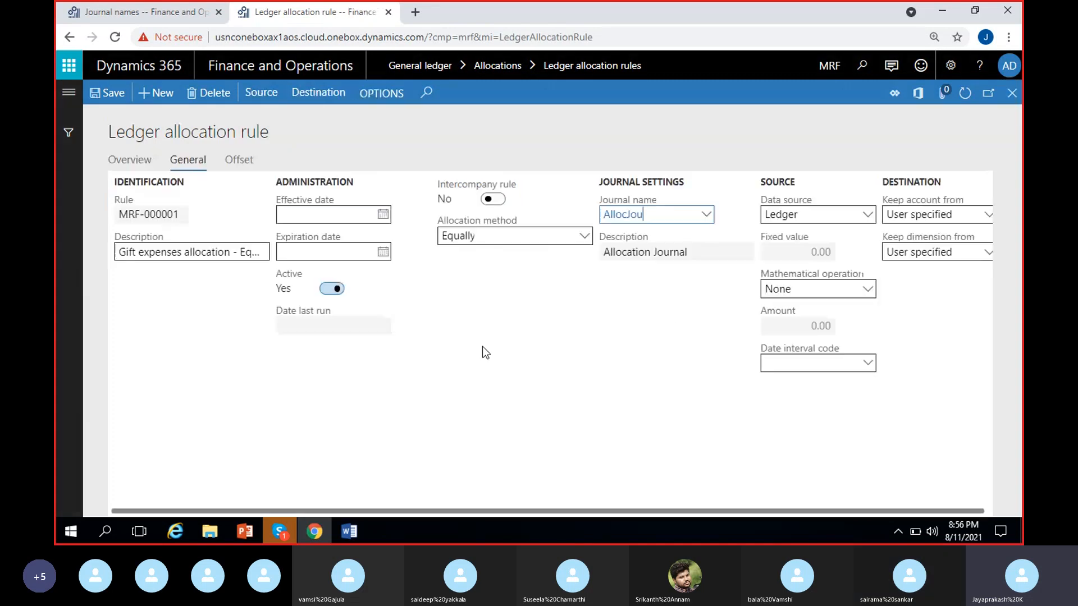
pyautogui.click(130, 160)
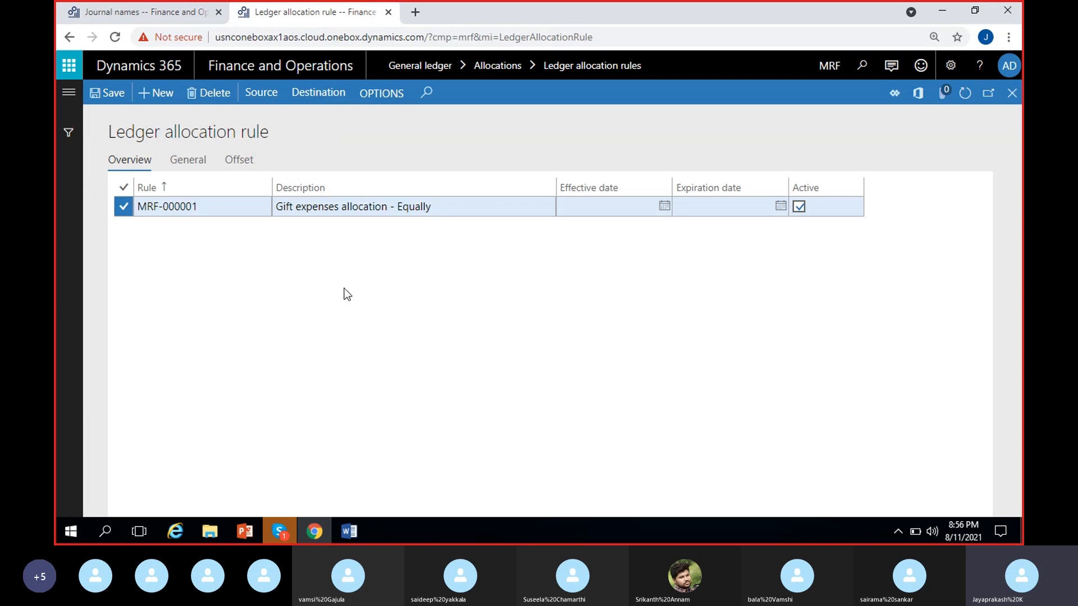
pyautogui.click(104, 97)
pyautogui.click(396, 269)
pyautogui.click(56, 97)
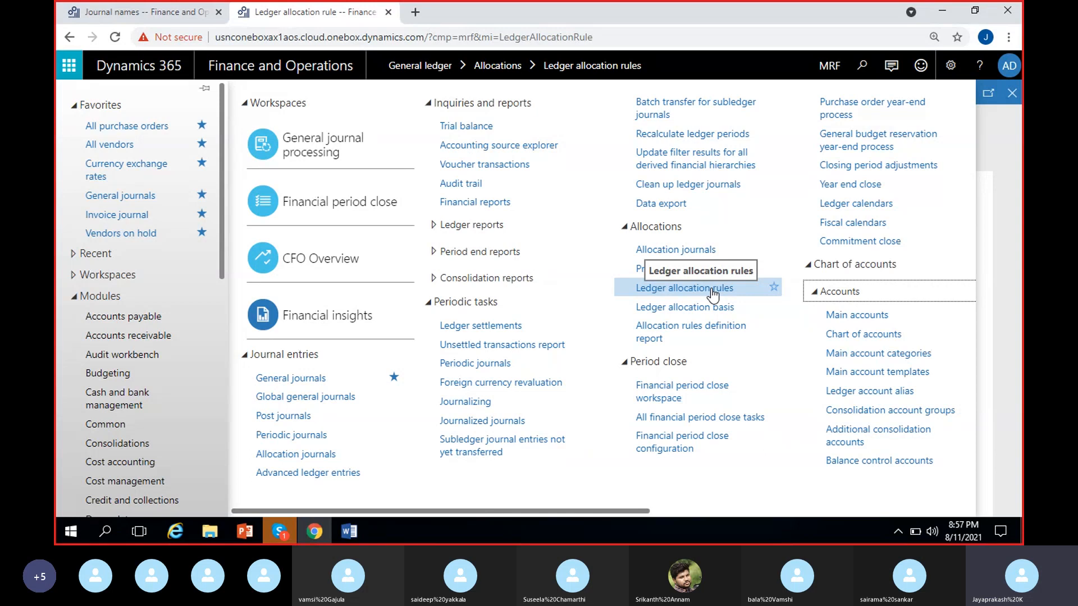
# Step: Switch to the Word notes, change the Bang amount to 1.L and the Che amount to 1L, and save the document
pyautogui.click(349, 531)
pyautogui.click(317, 472)
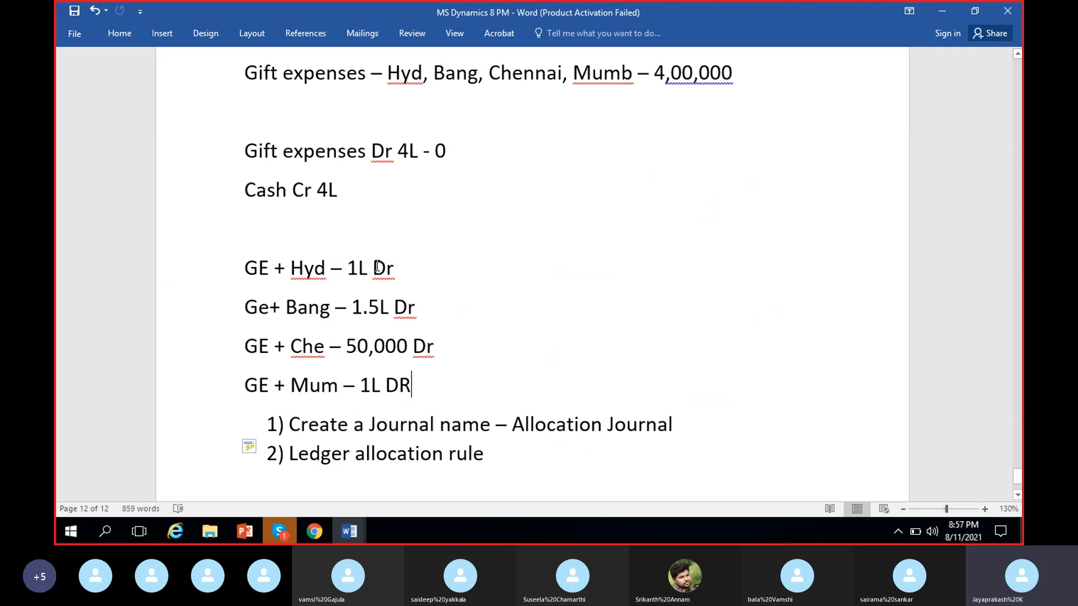
pyautogui.click(380, 309)
pyautogui.press('BackSpace')
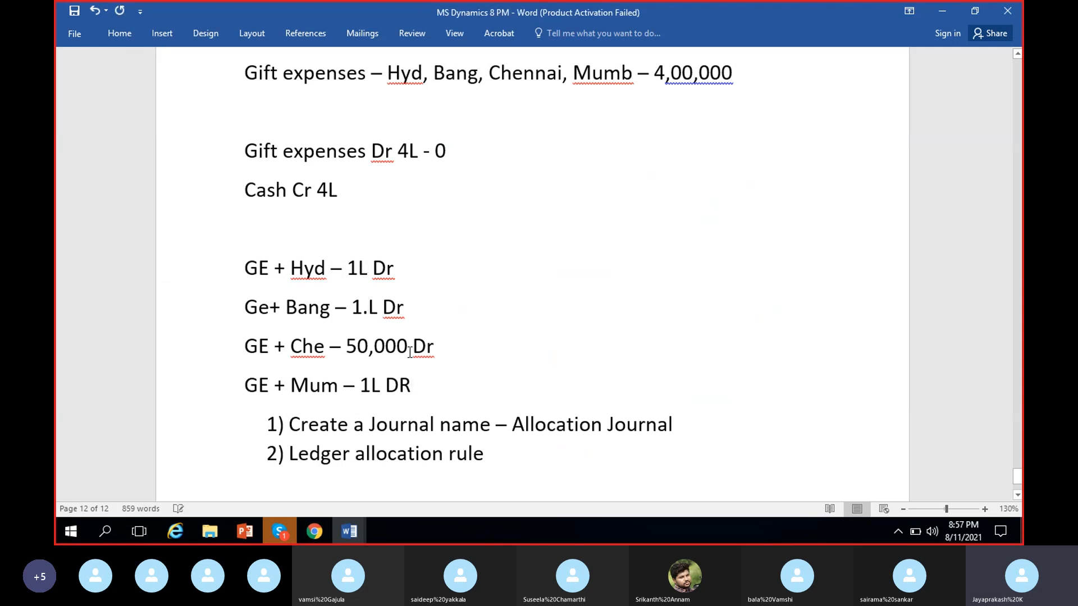
pyautogui.doubleClick(353, 347)
pyautogui.write('1L')
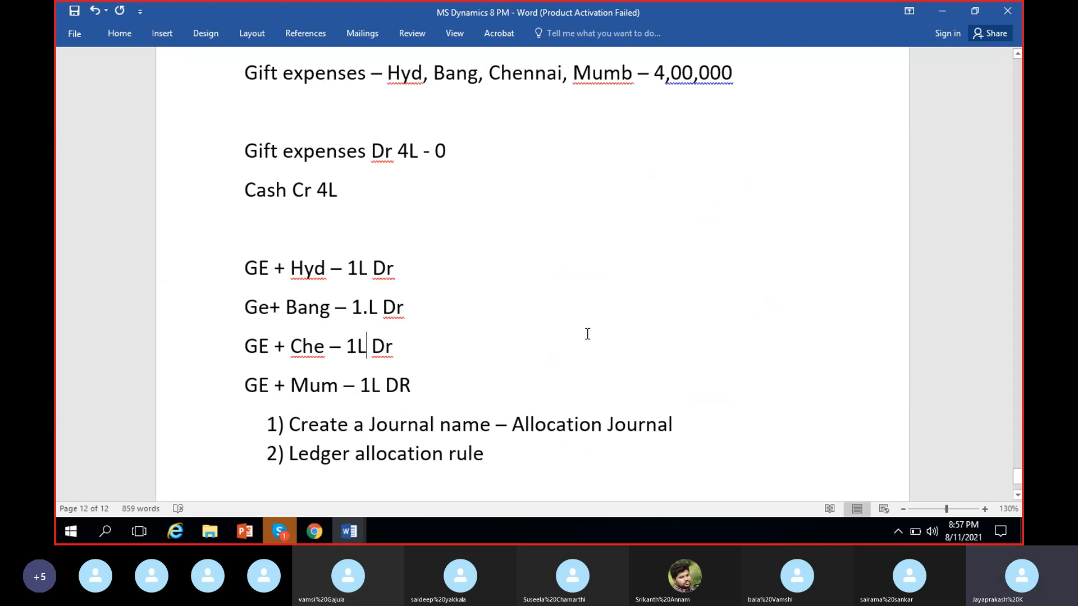
pyautogui.hotkey('ctrl', 's')
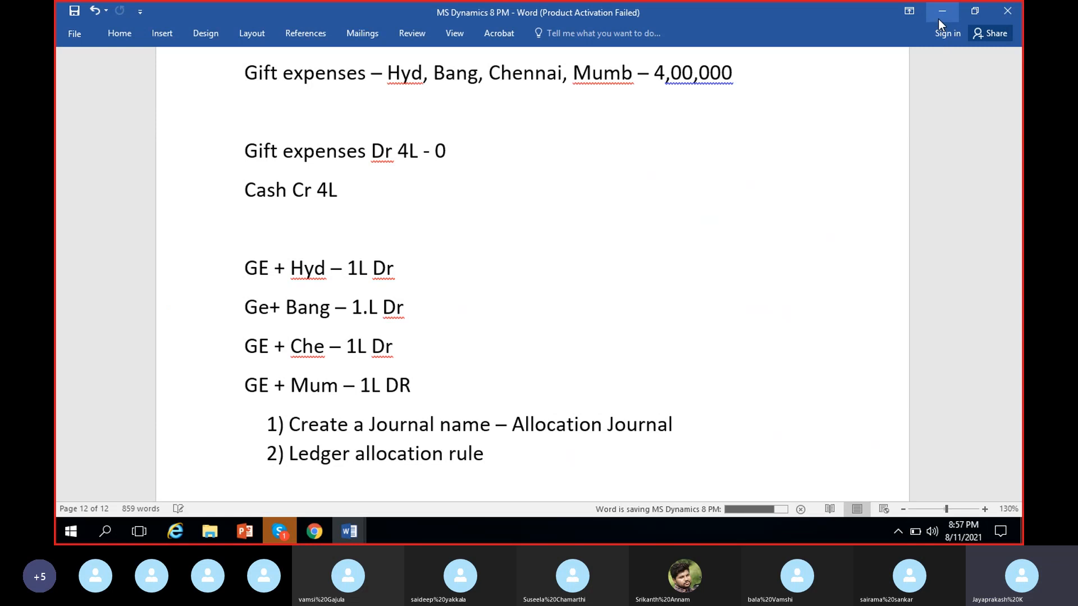
pyautogui.click(941, 14)
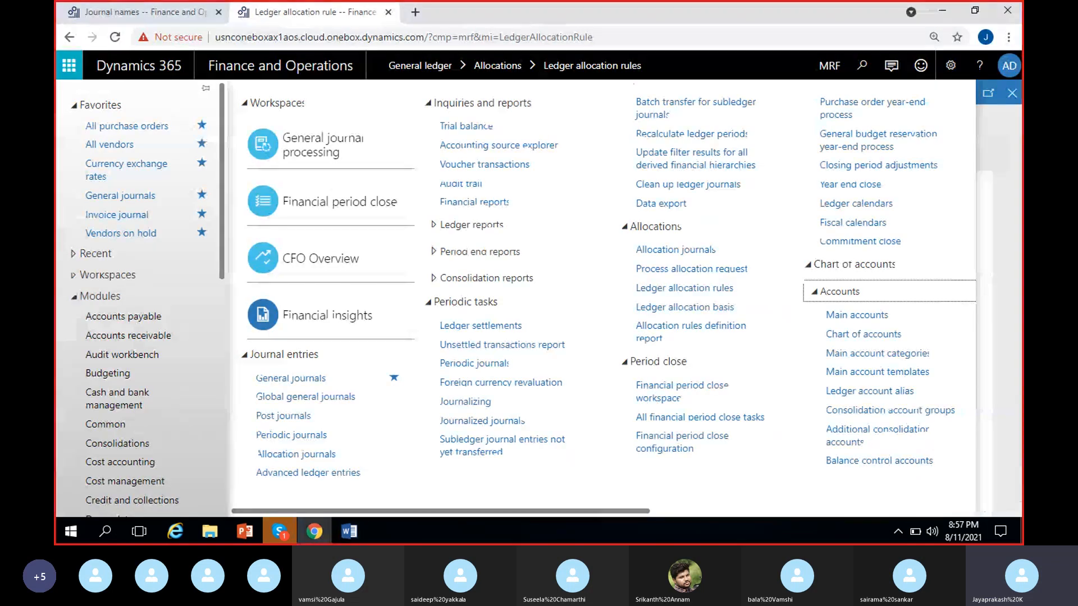
# Step: Start a process allocation request from the General ledger allocations and select rule MRF-000001, Gift expenses allocation - Equally
pyautogui.click(646, 272)
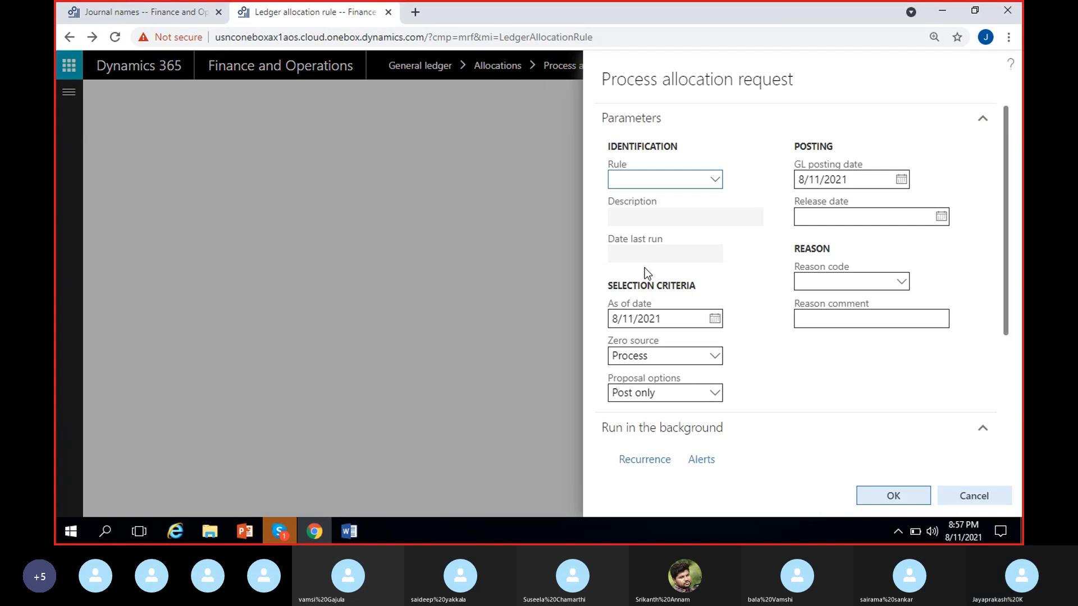
pyautogui.click(768, 369)
pyautogui.scroll(-2, 771, 374)
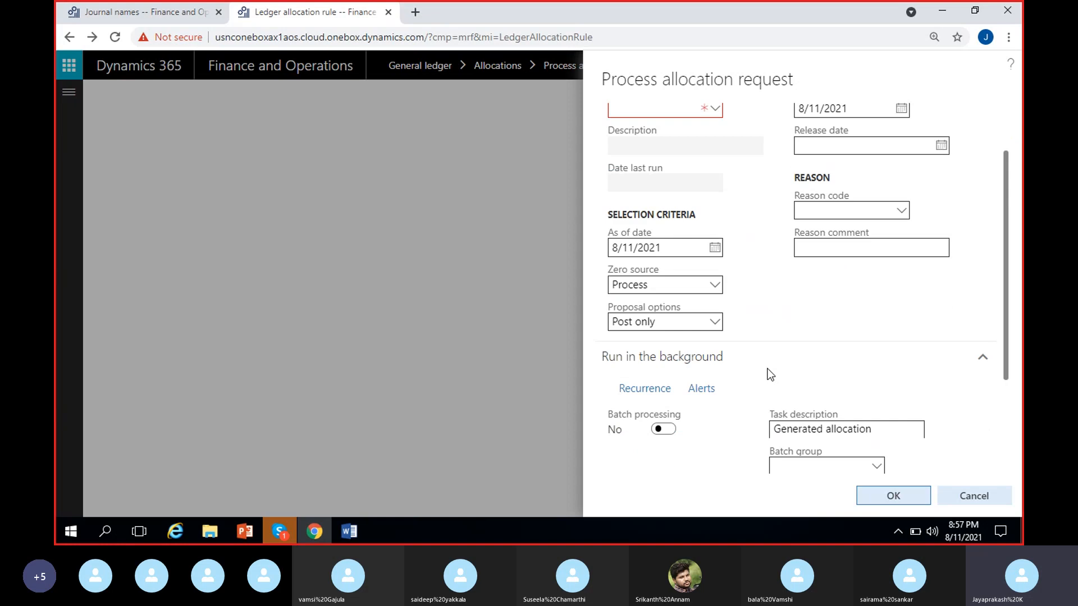
pyautogui.scroll(2, 769, 374)
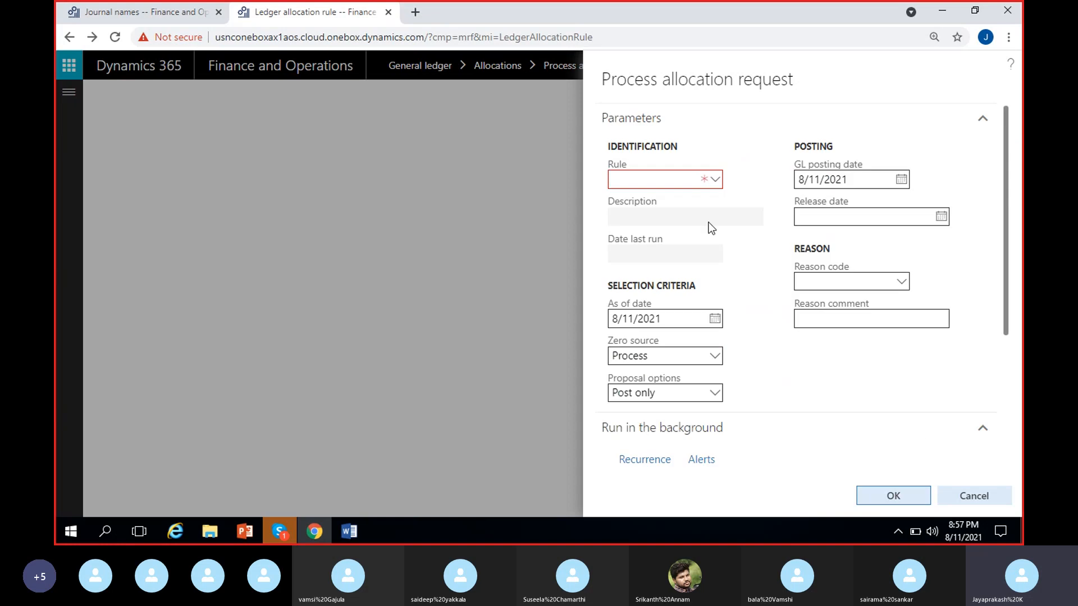
pyautogui.click(716, 179)
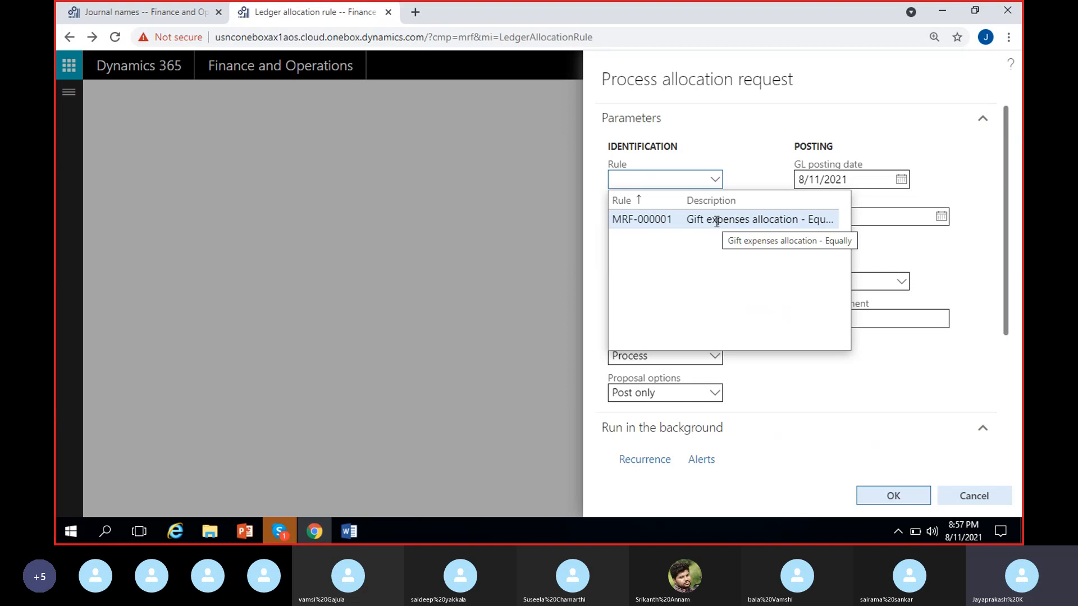
pyautogui.click(717, 220)
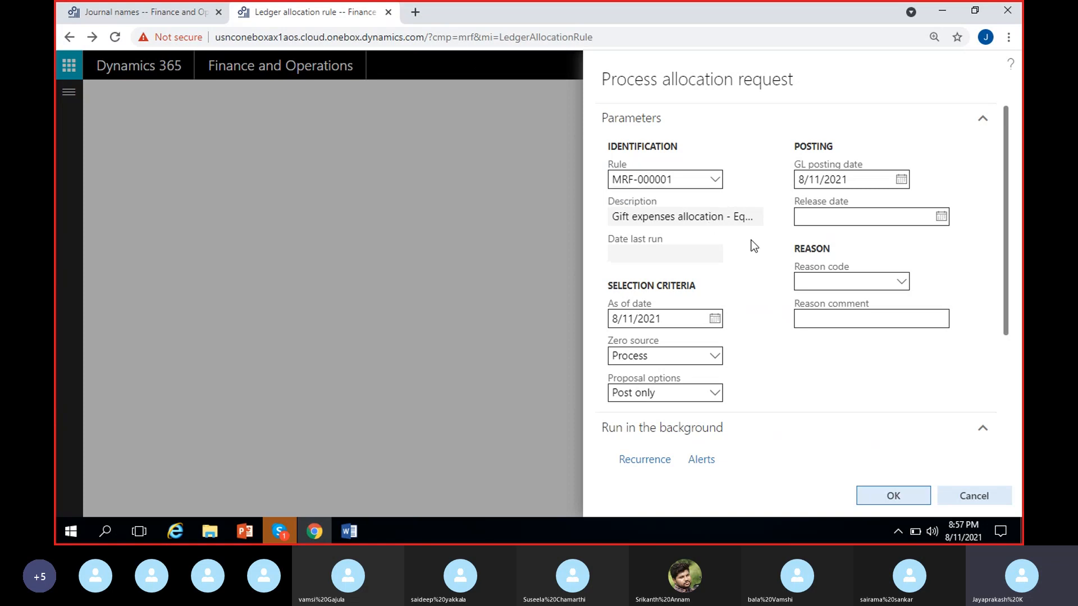
pyautogui.scroll(-2, 754, 246)
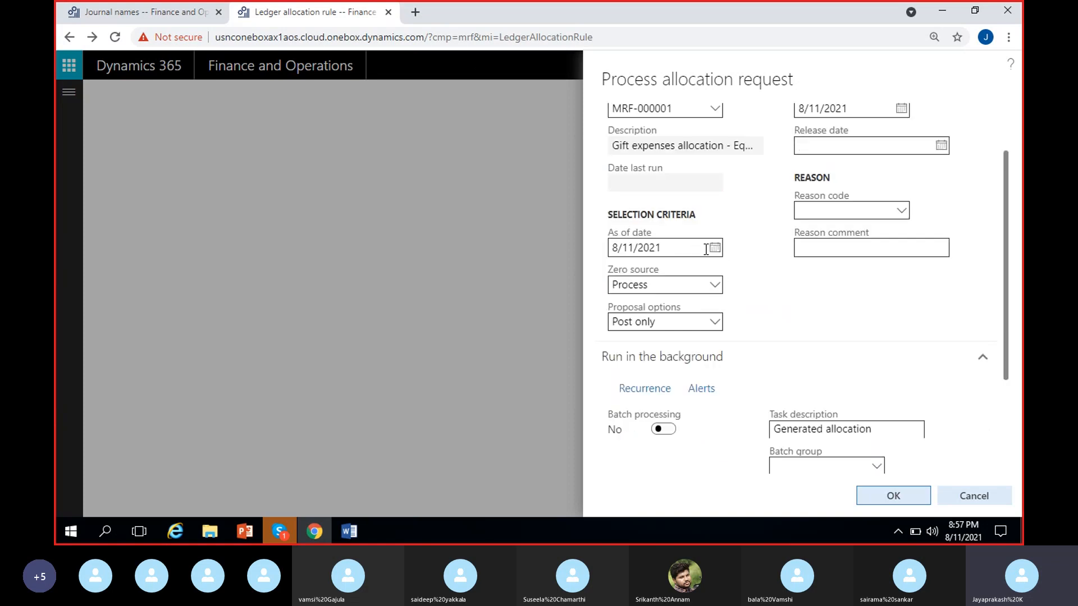
pyautogui.scroll(2, 814, 332)
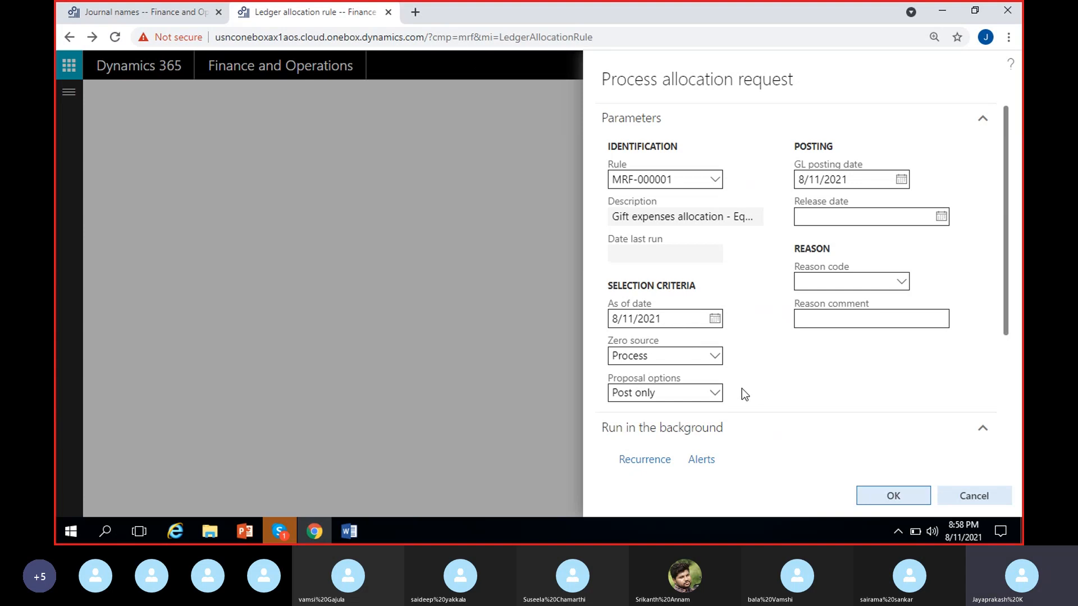
# Step: Try both Post only and Proposal only in the request's proposal options, and leave it set to Proposal only
pyautogui.click(713, 392)
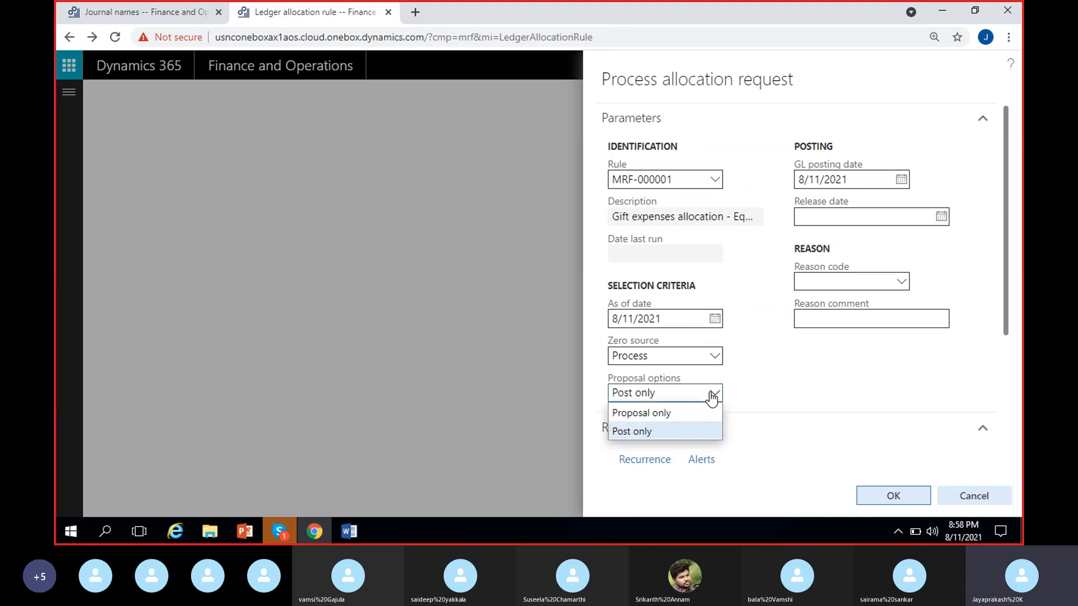
pyautogui.click(685, 415)
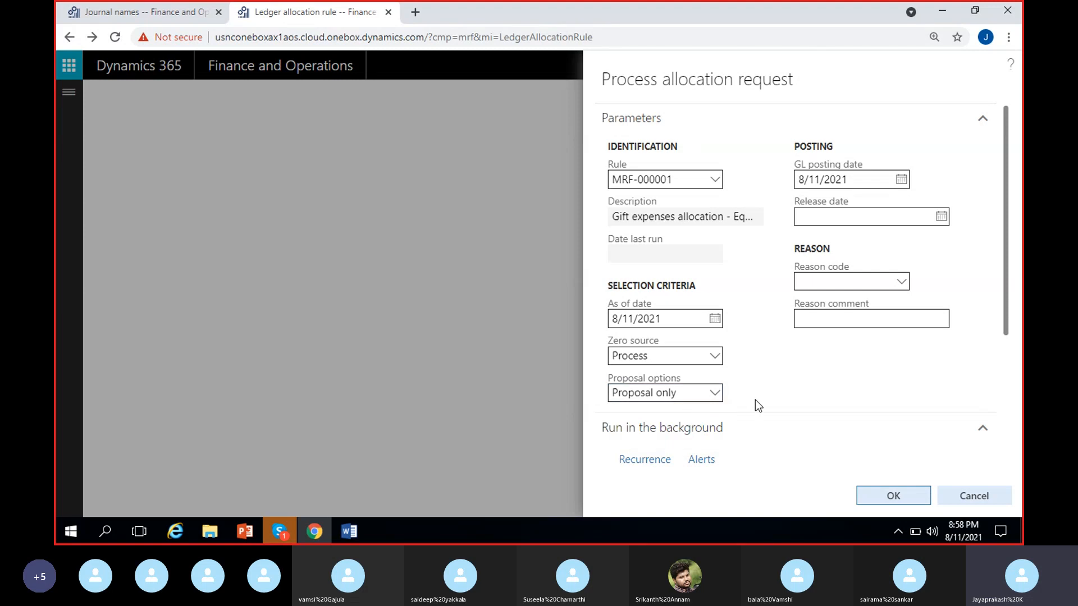
pyautogui.click(721, 394)
pyautogui.click(693, 427)
pyautogui.click(716, 394)
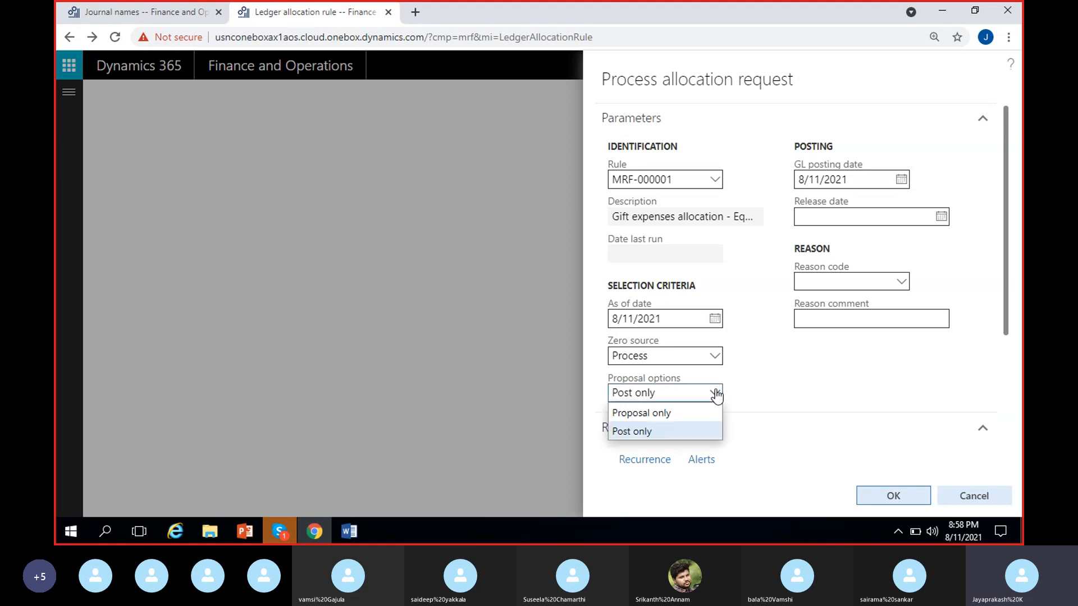
pyautogui.click(672, 413)
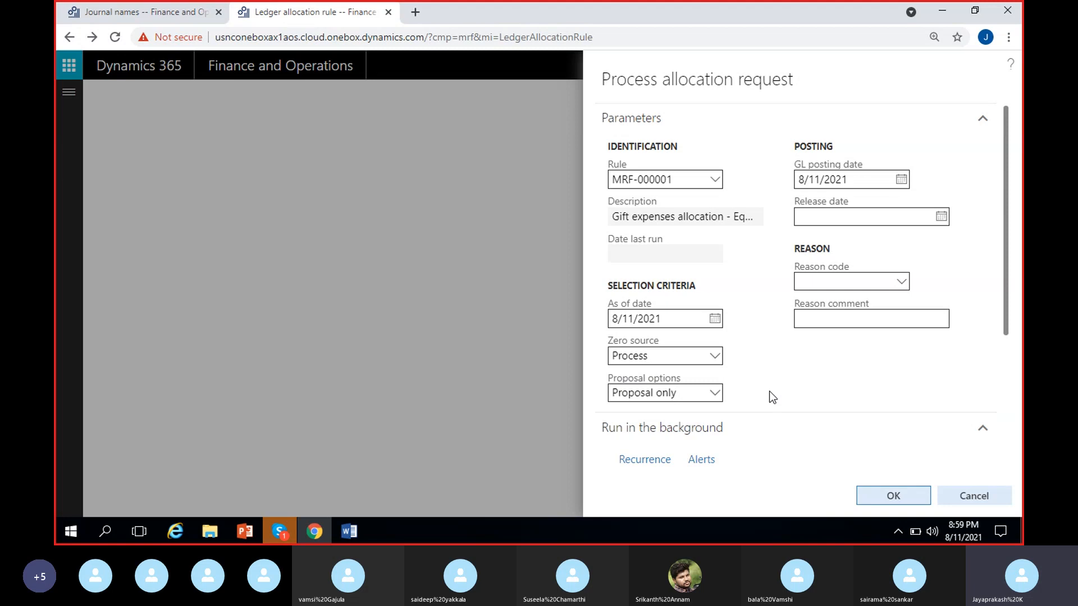
# Step: Recheck the proposal options, run the allocation request, and open the resulting notification in the Action center
pyautogui.click(719, 393)
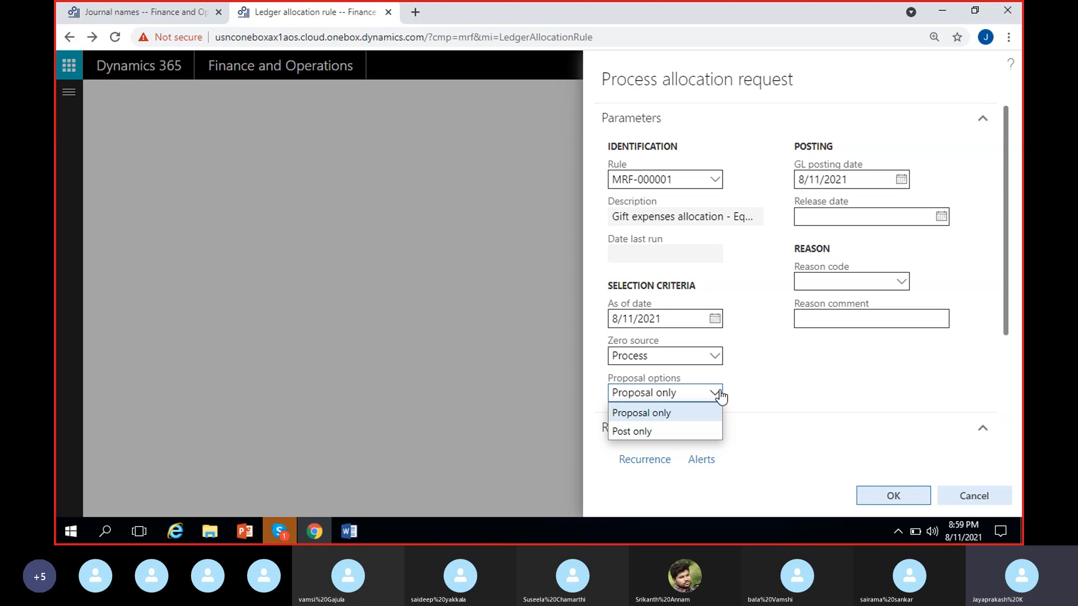
pyautogui.click(749, 389)
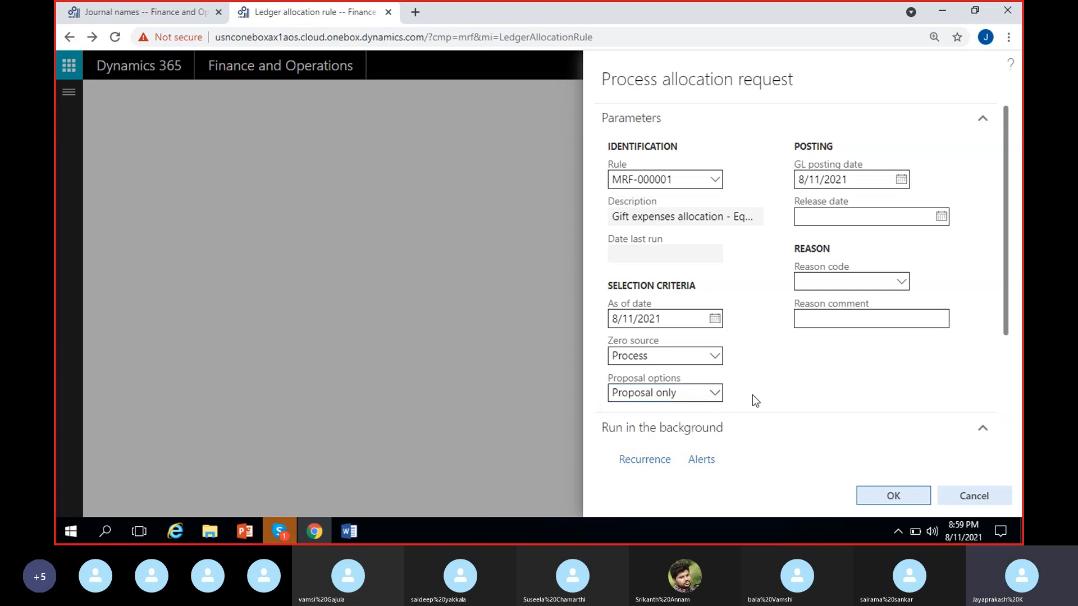
pyautogui.click(896, 498)
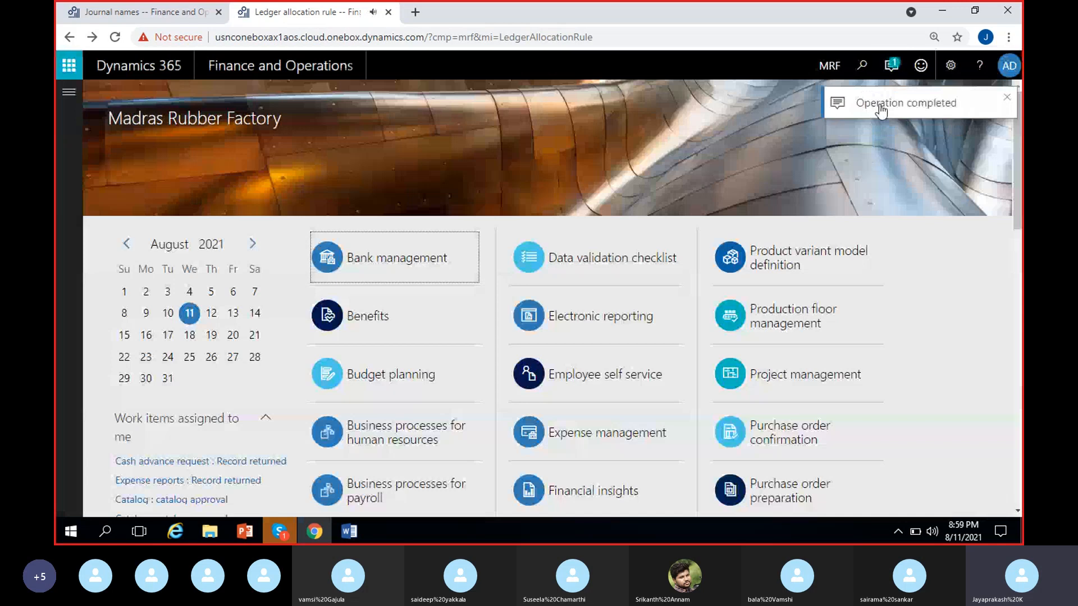
pyautogui.click(893, 67)
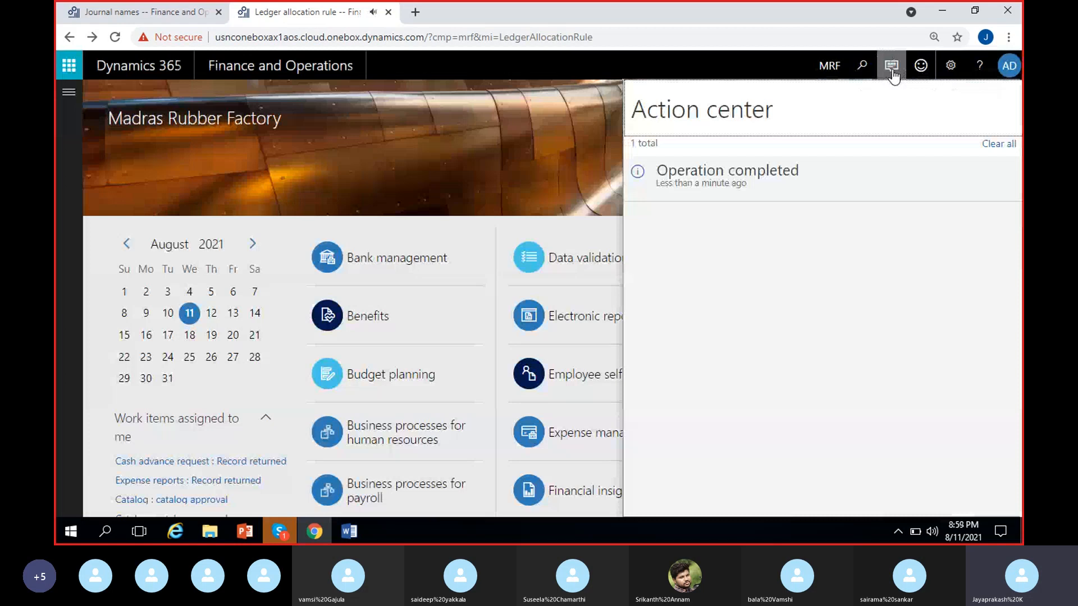
# Step: Open the voucher lines of allocation journal MRF-000025 from the General ledger allocations, narrow the Account column, and make the voucher editable
pyautogui.click(893, 67)
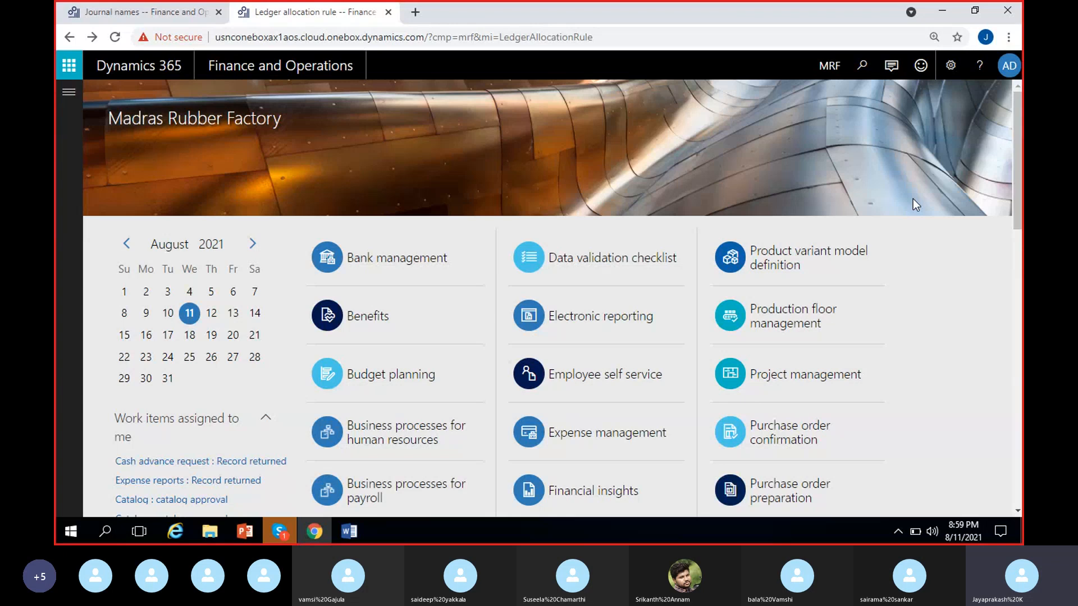
pyautogui.click(68, 92)
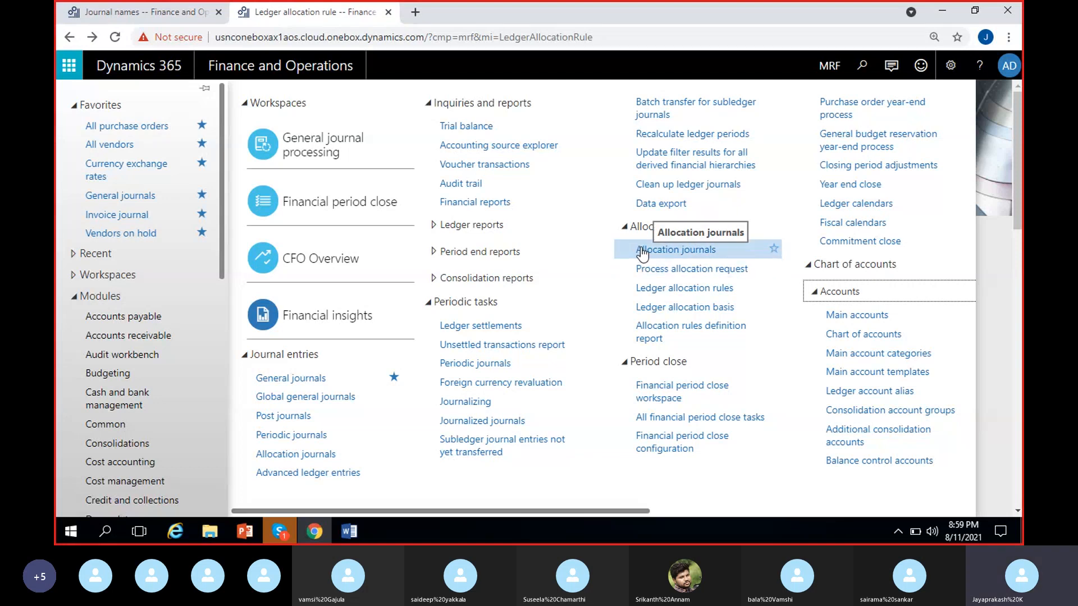
pyautogui.click(666, 255)
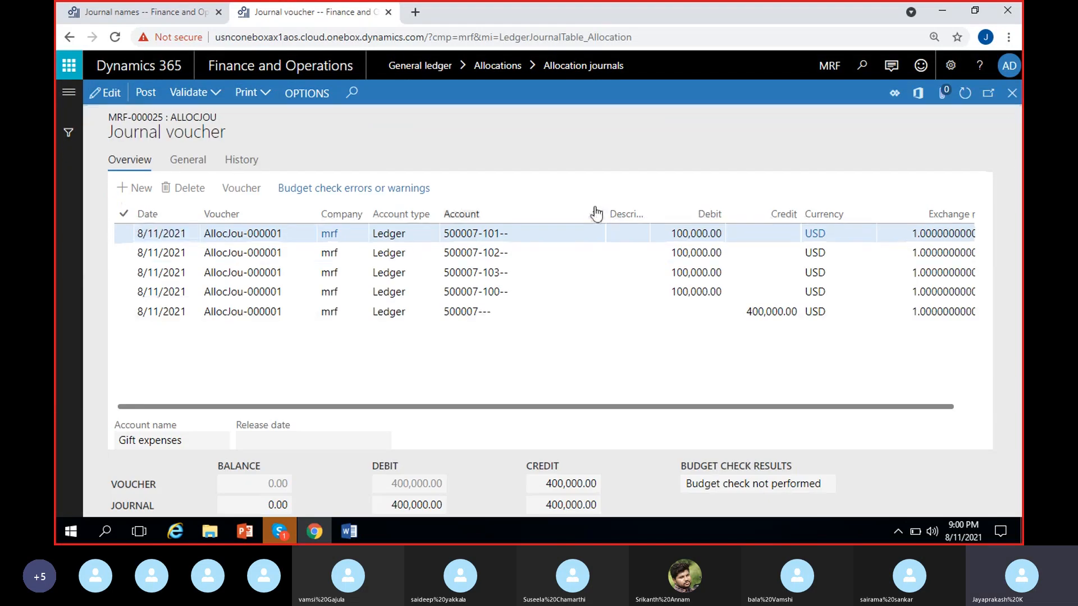
pyautogui.moveTo(597, 213); pyautogui.dragTo(528, 213)
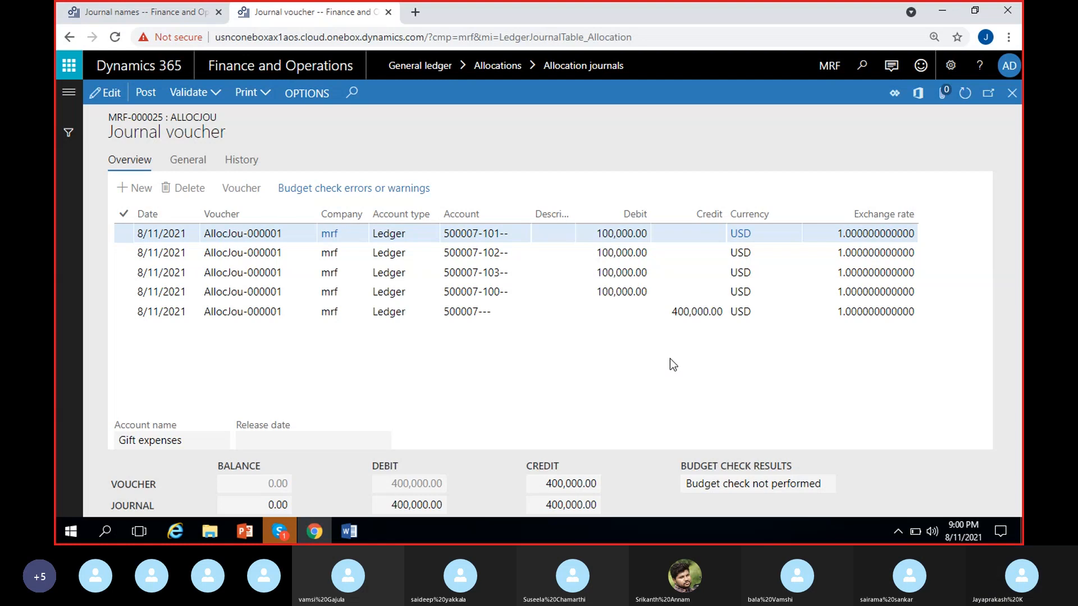
pyautogui.press('F2')
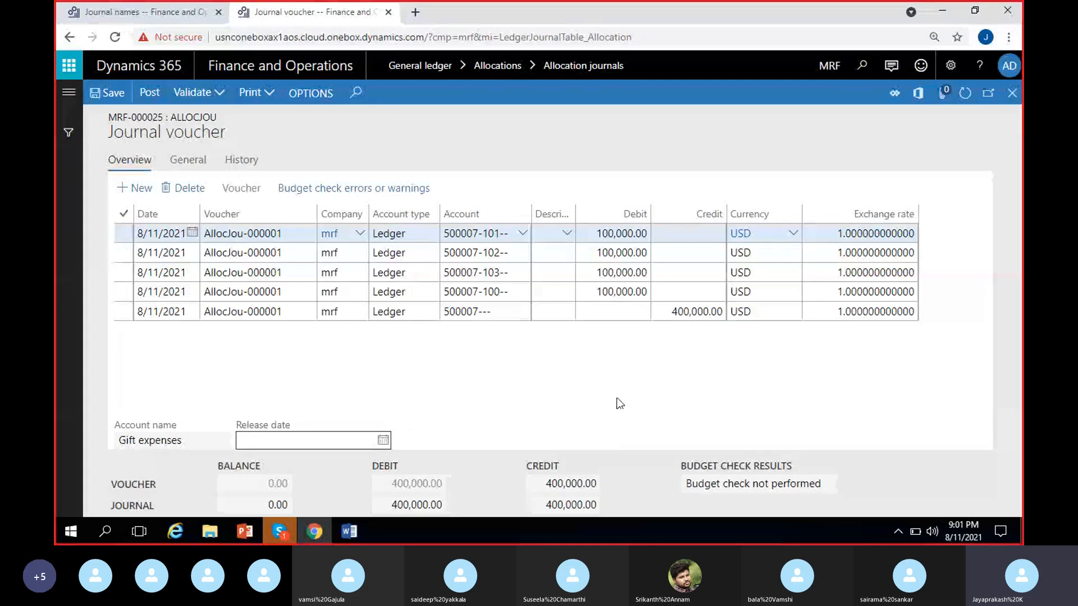
# Step: Switch to the Word notes and add the line "Gift expenses Cr 4L" above the GE + Hyd entry
pyautogui.hotkey('alt', 'Tab')
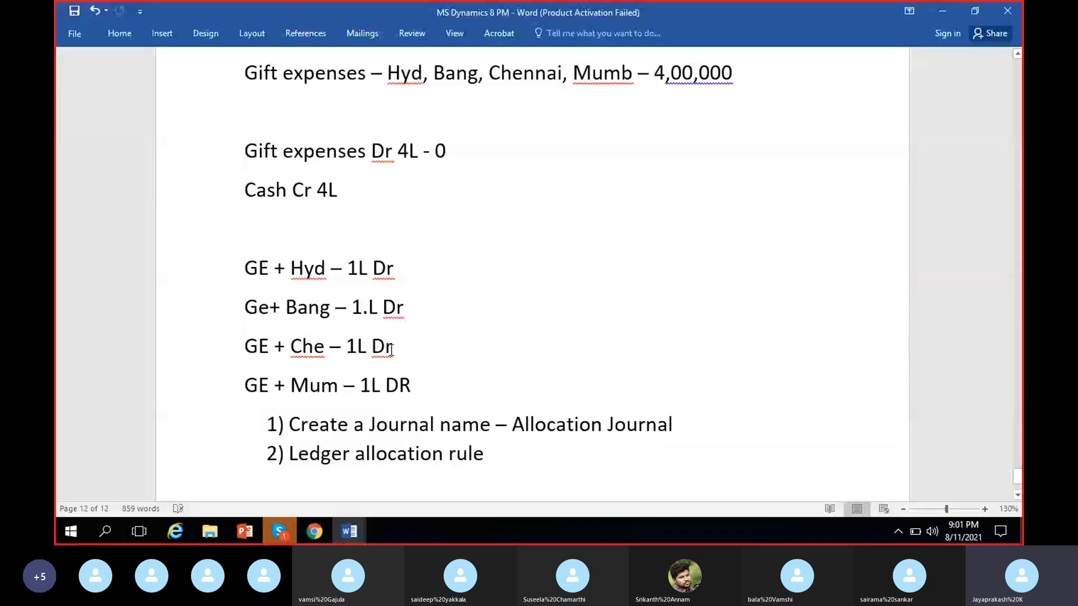
pyautogui.click(377, 238)
pyautogui.press('Return')
pyautogui.write('Gift expenses Cr 4L')
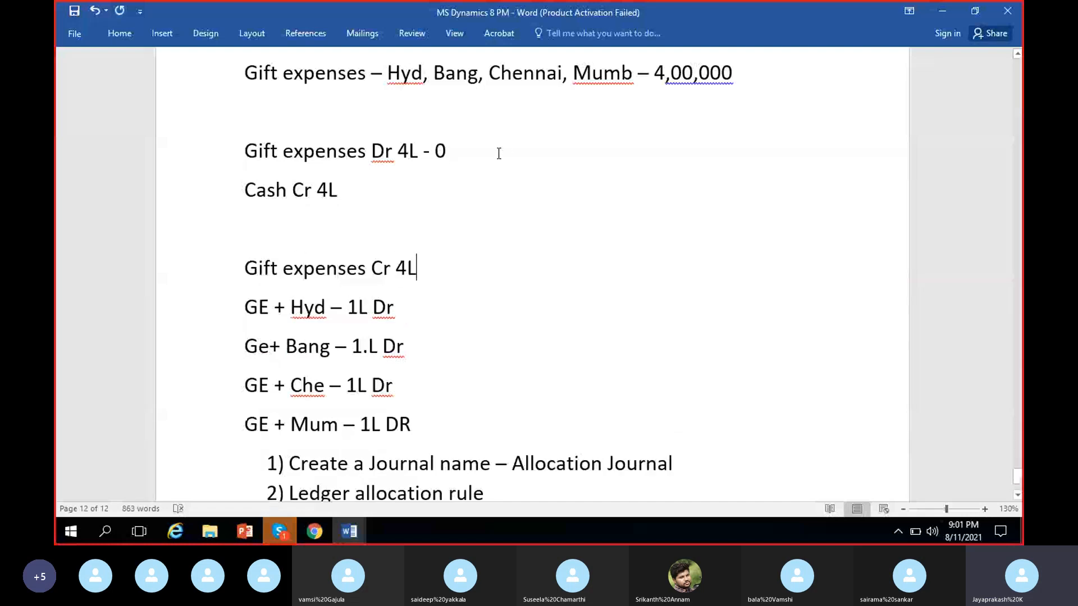
# Step: Mark the Gift expenses Dr 4L and Cr 4L lines with an X, and add "– 0" before the X on the Cr line
pyautogui.click(499, 153)
pyautogui.write('X')
pyautogui.click(469, 272)
pyautogui.write('X')
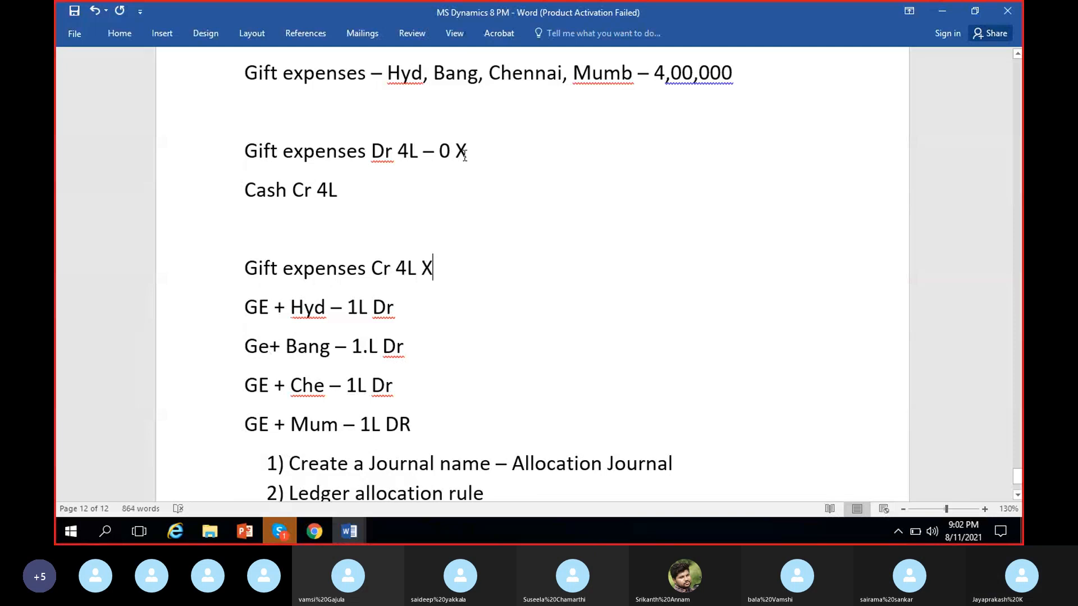
pyautogui.press('Left')
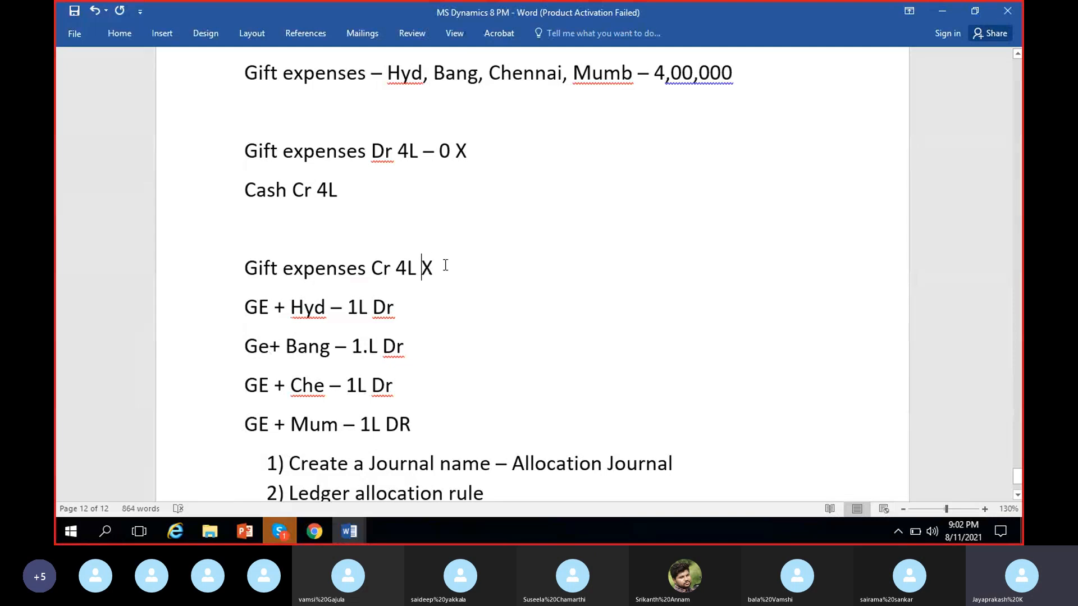
pyautogui.write('- 0')
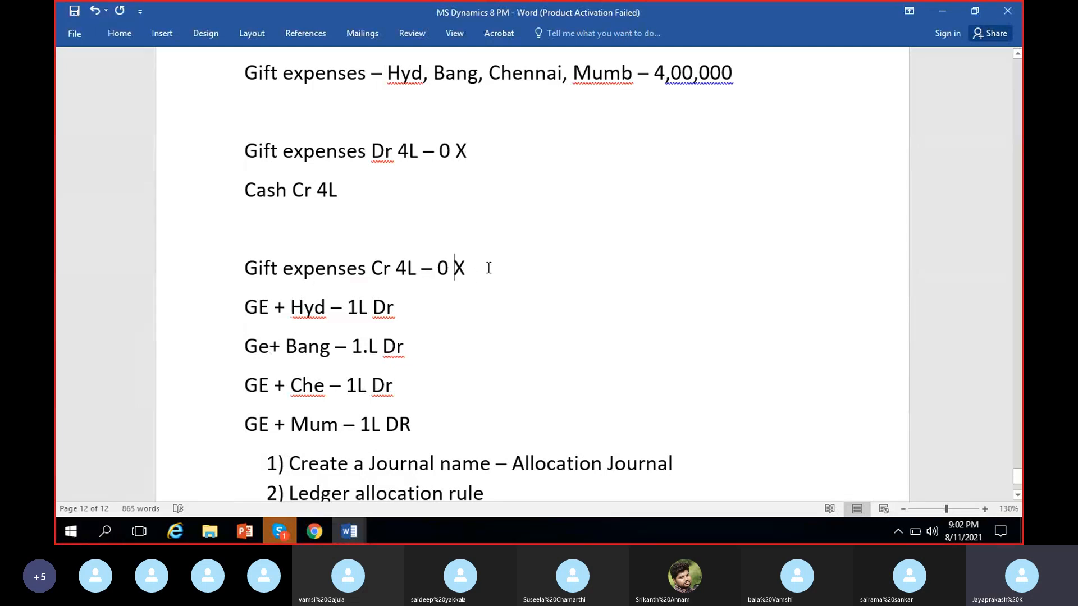
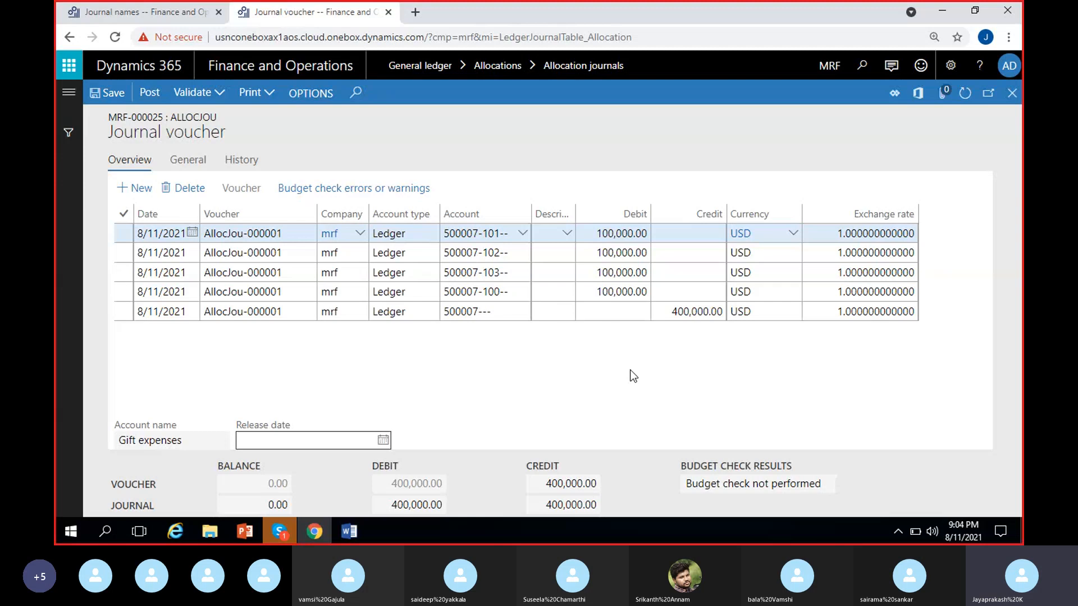
pyautogui.click(280, 531)
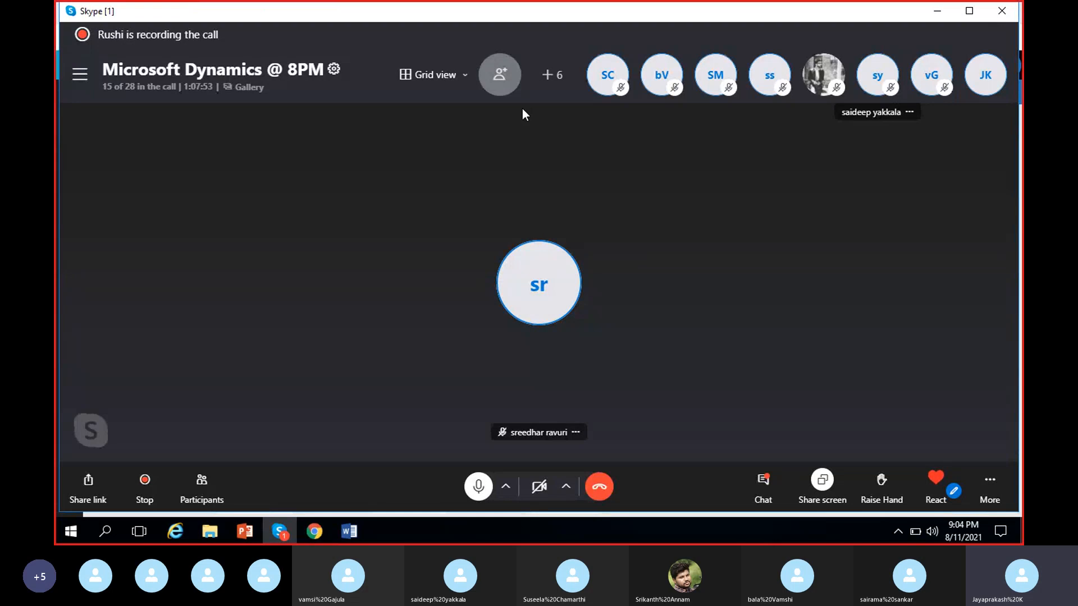
pyautogui.click(277, 539)
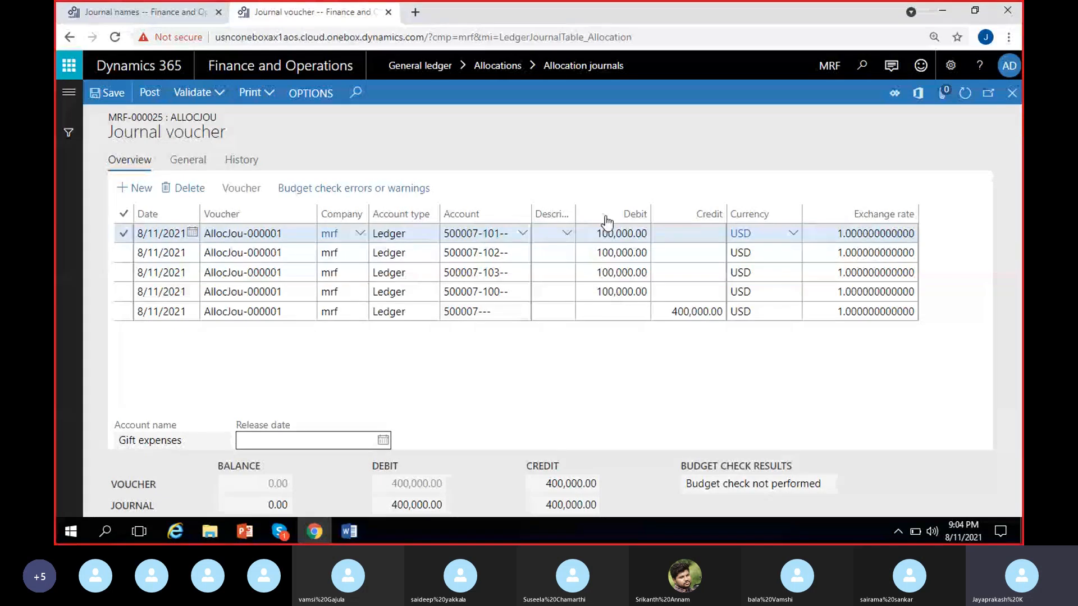
pyautogui.click(695, 312)
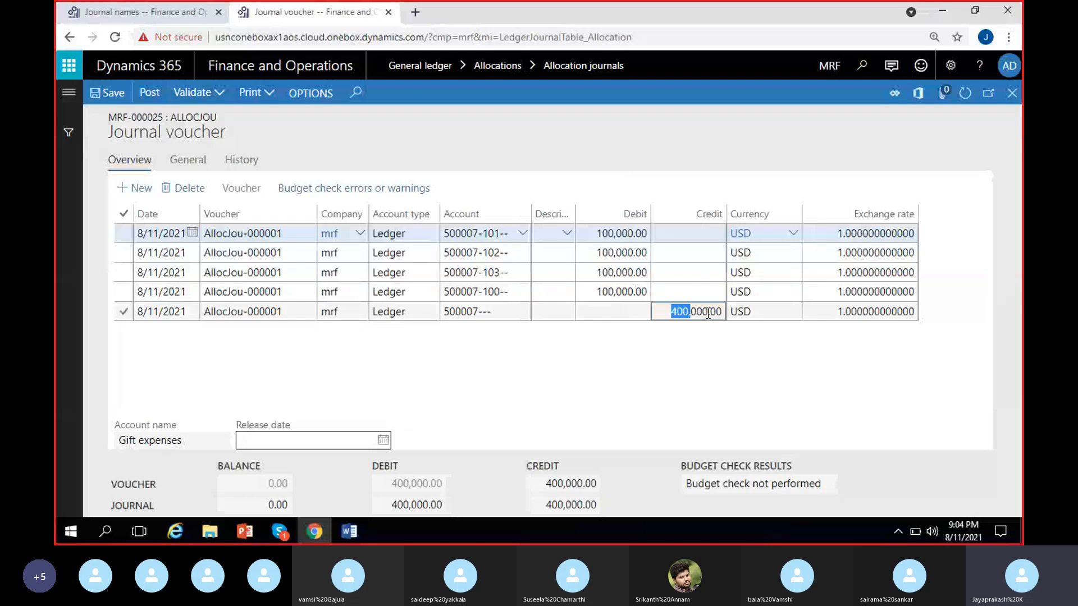
pyautogui.click(615, 366)
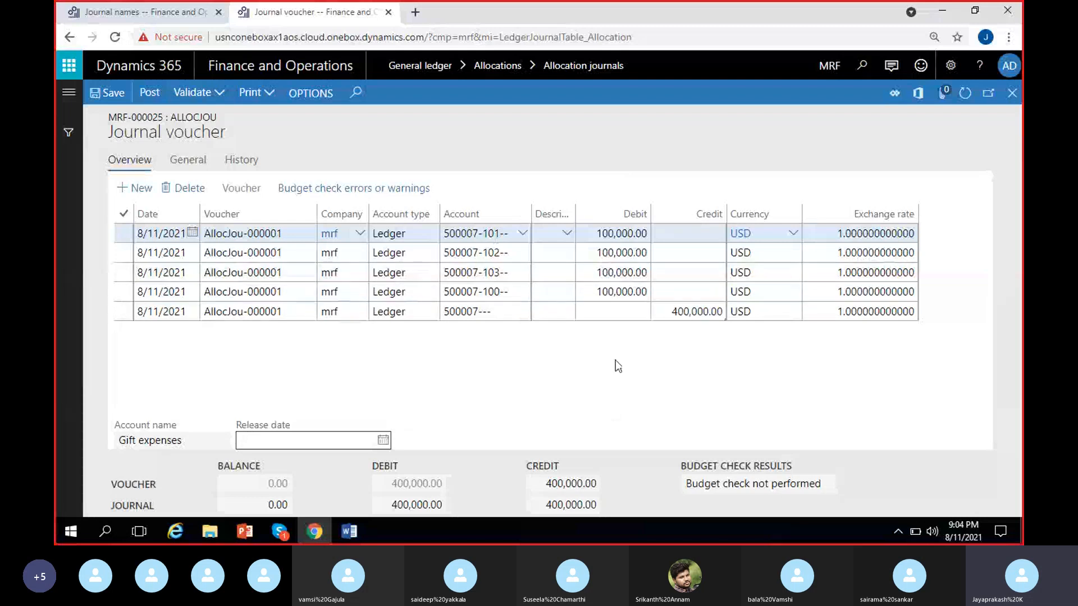
# Step: Validate and post allocation journal MRF-000025, and dismiss the completion notice
pyautogui.click(220, 96)
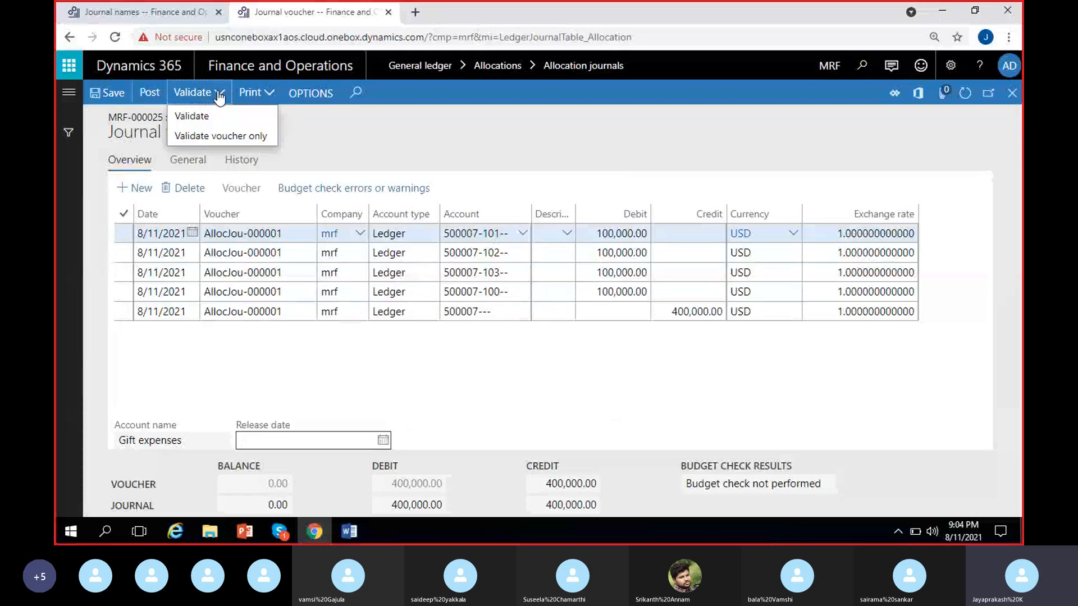
pyautogui.click(211, 121)
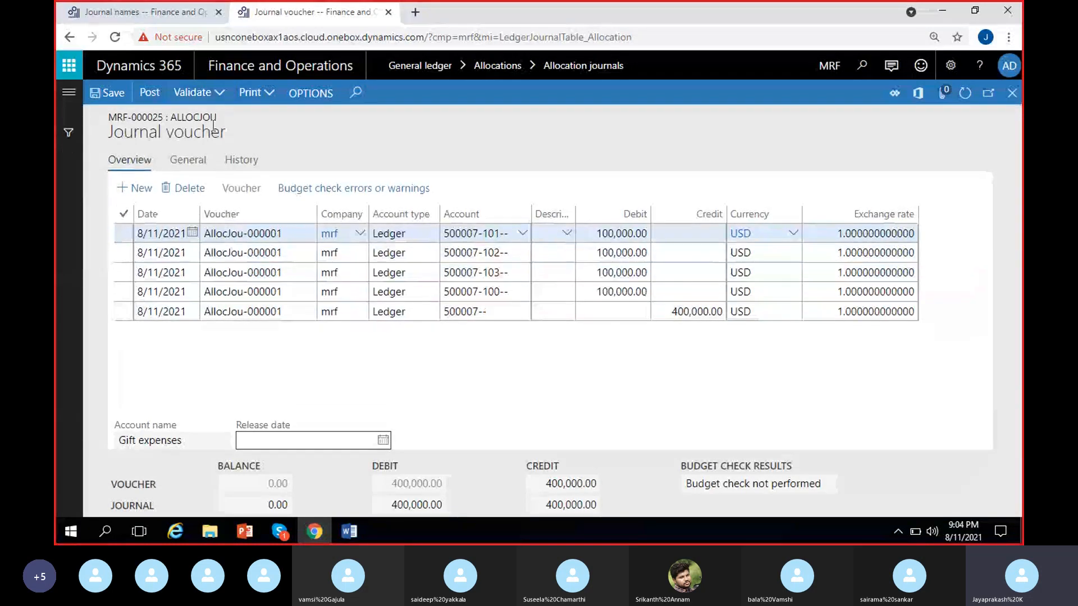
pyautogui.click(149, 93)
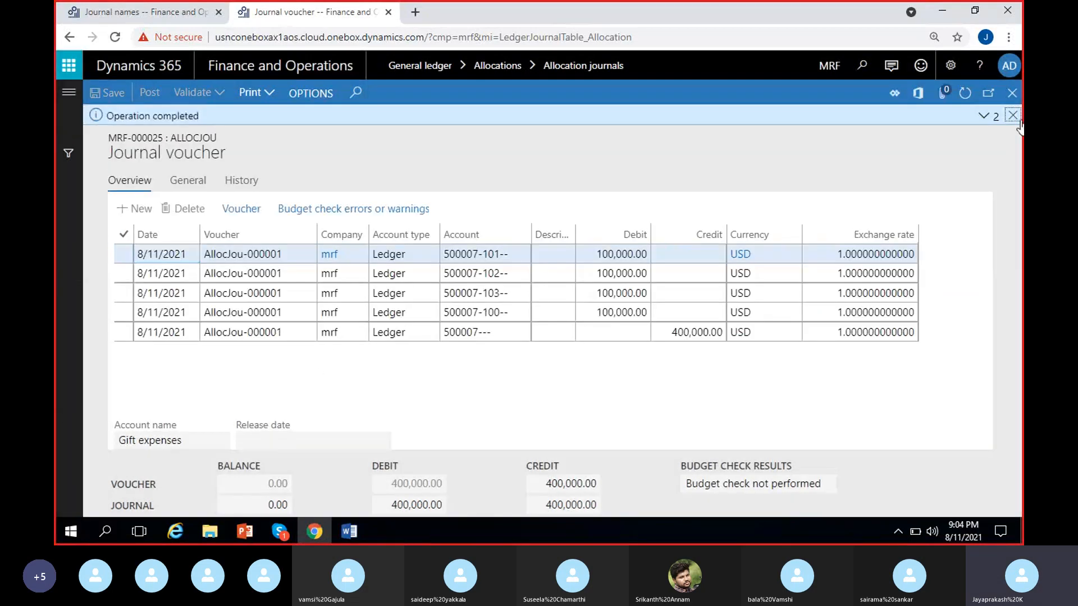
pyautogui.click(1014, 117)
# Step: Switch to the MS Dynamics 8 PM Word notes and add "Process allocation request" as item 3 of the numbered list
pyautogui.click(355, 531)
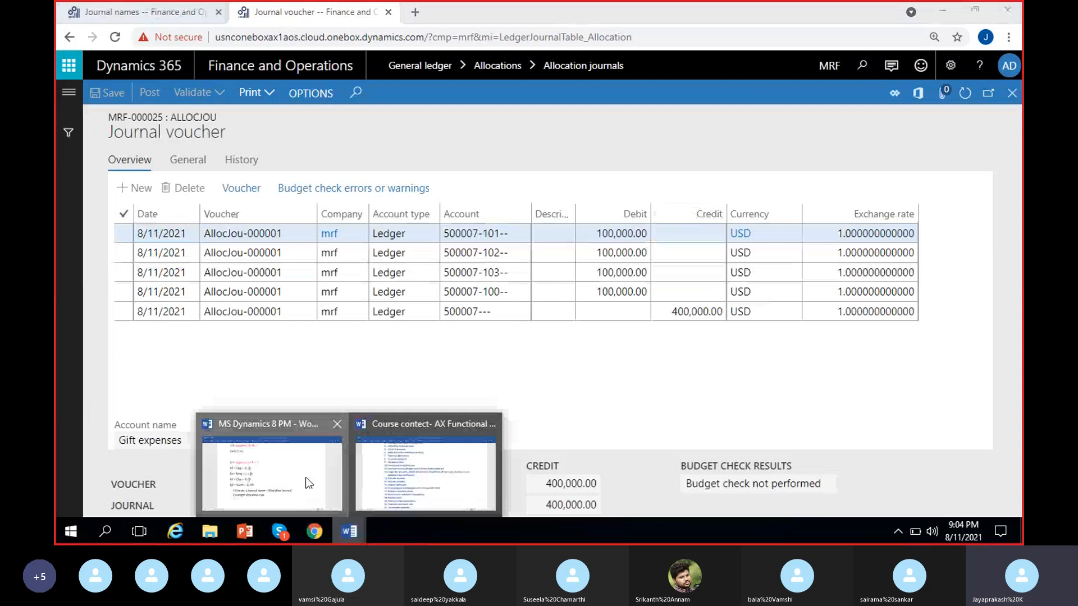
pyautogui.click(309, 483)
pyautogui.click(523, 374)
pyautogui.press('Return')
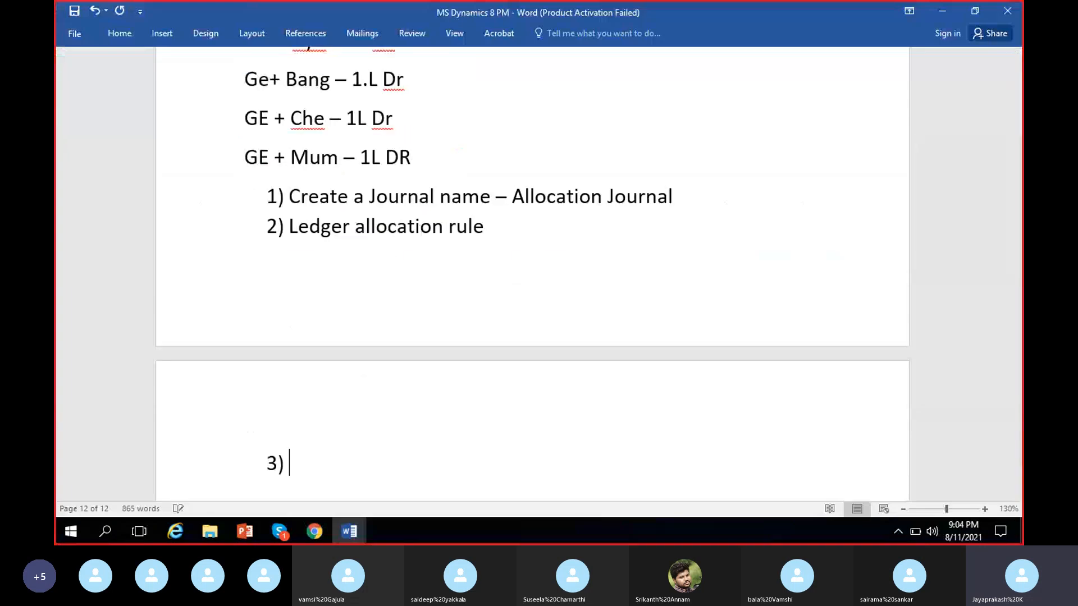
pyautogui.write('Process')
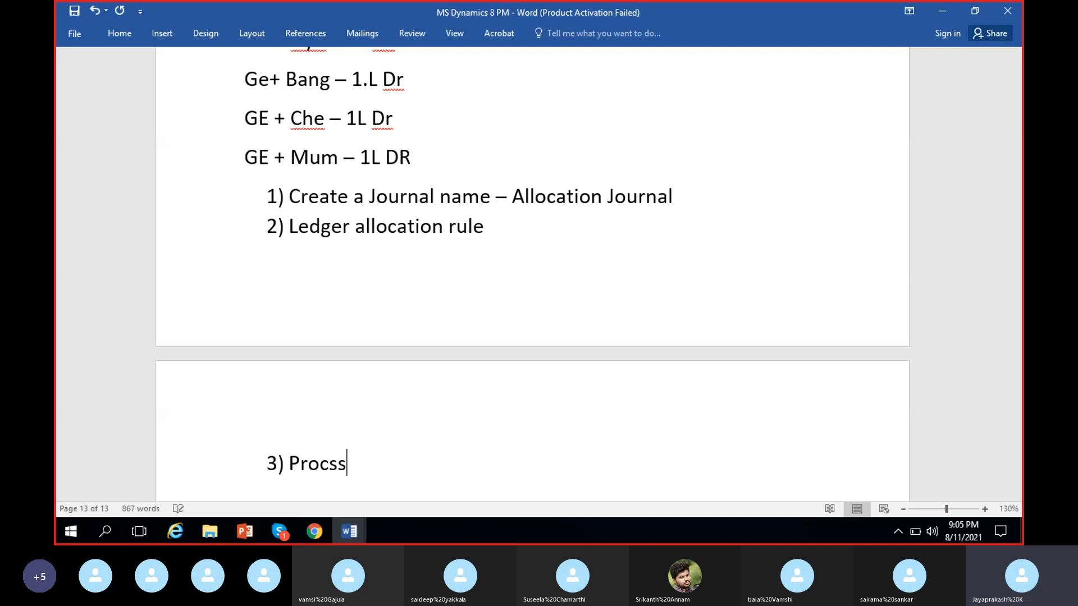
pyautogui.write(' allocation requ')
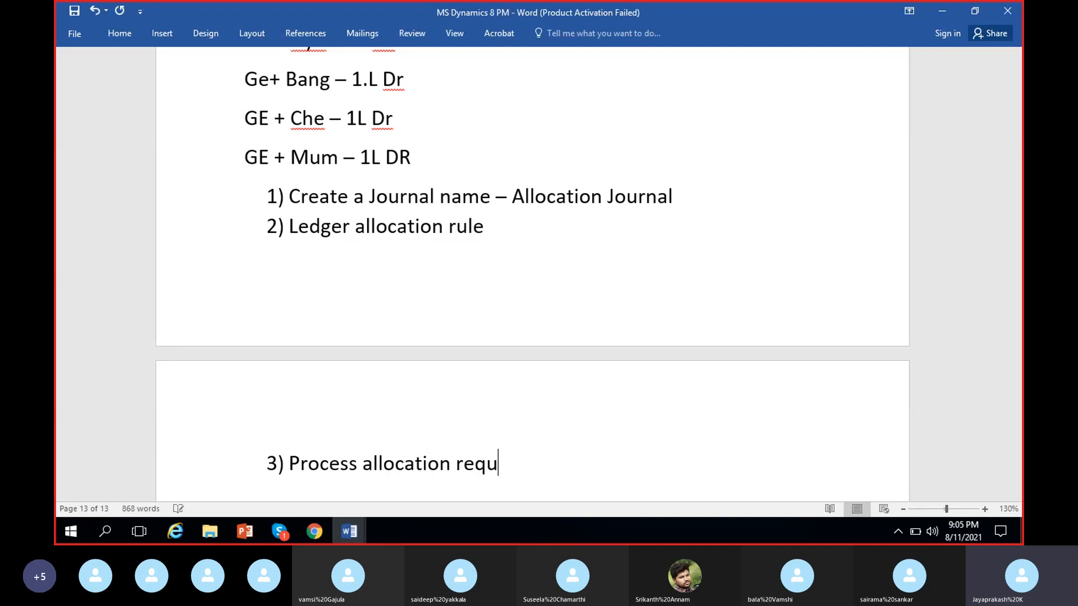
pyautogui.write('est')
# Step: Add "Allocation journal" as item 4 and end the numbered list on the line after it
pyautogui.press('Return')
pyautogui.write('Alloc')
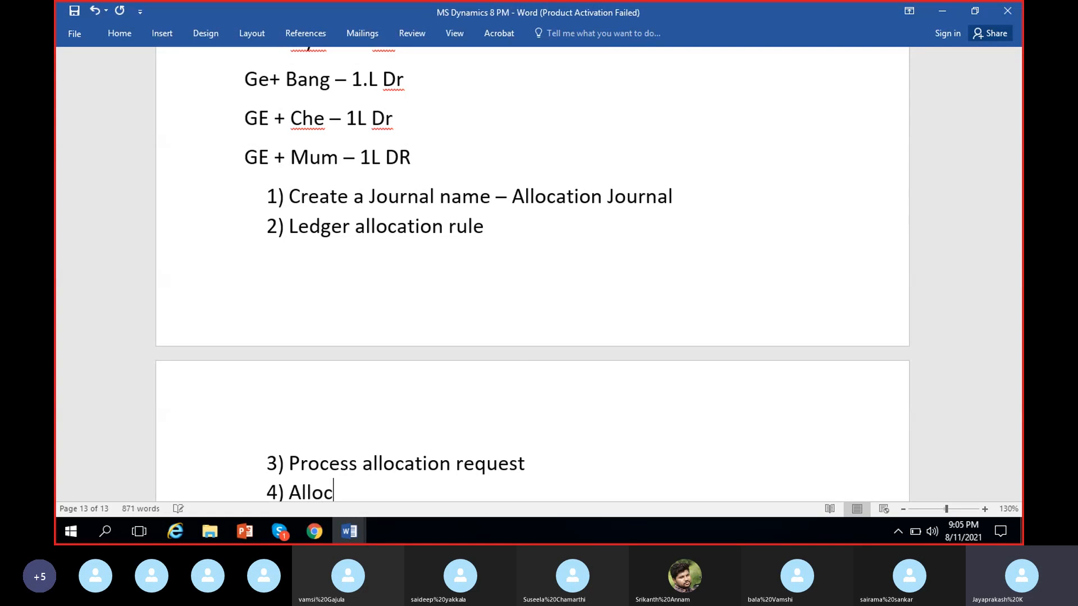
pyautogui.write('ation jour')
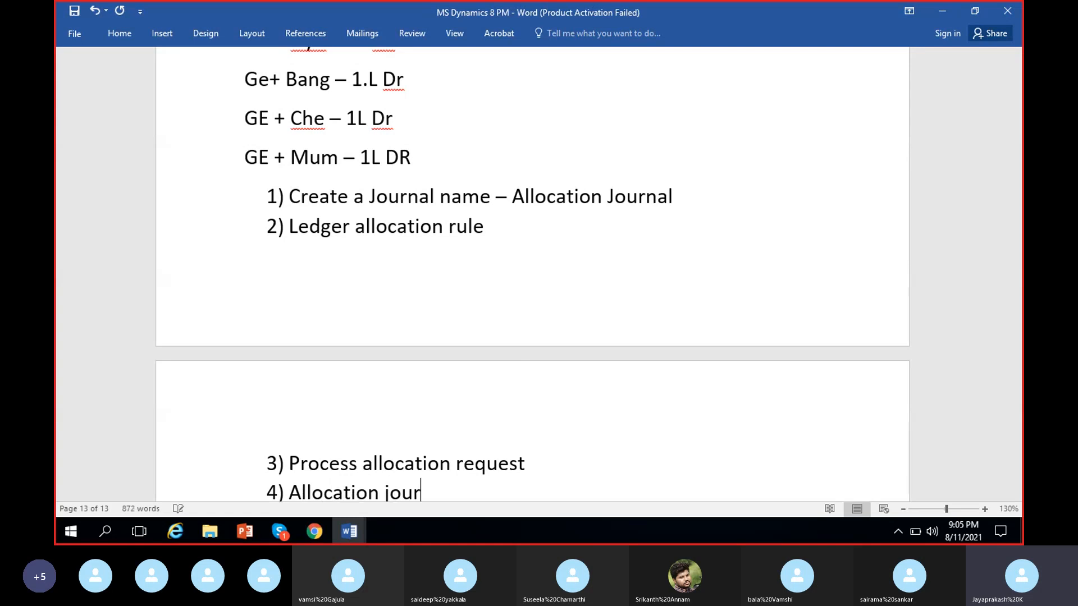
pyautogui.write('nal')
pyautogui.press('Return')
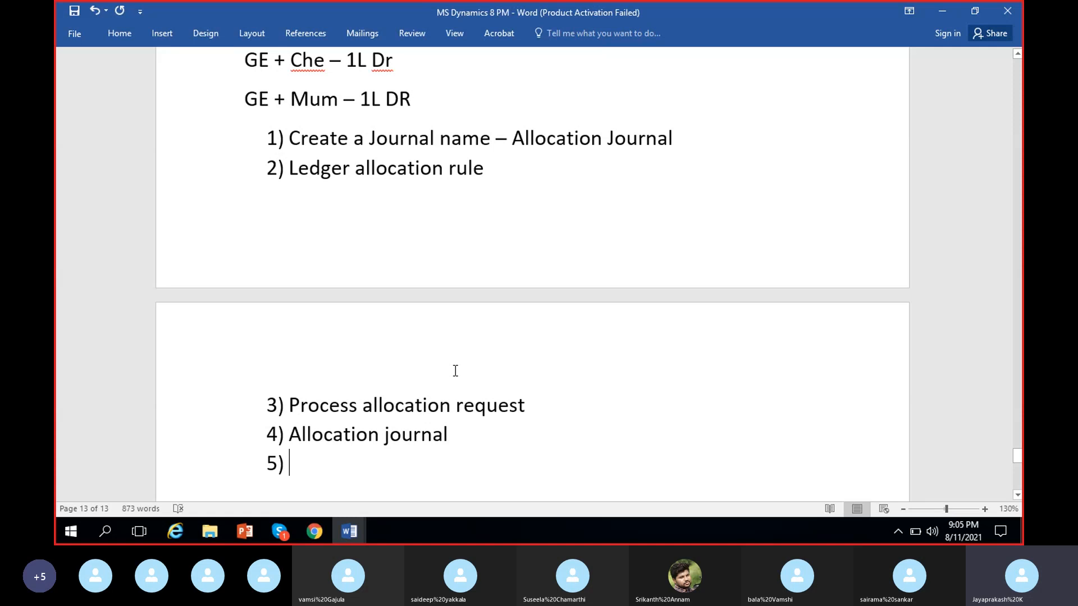
pyautogui.press('BackSpace')
# Step: Switch back to the Dynamics 365 journal voucher and check the voucher number on the first line
pyautogui.hotkey('alt', 'Tab')
pyautogui.click(289, 231)
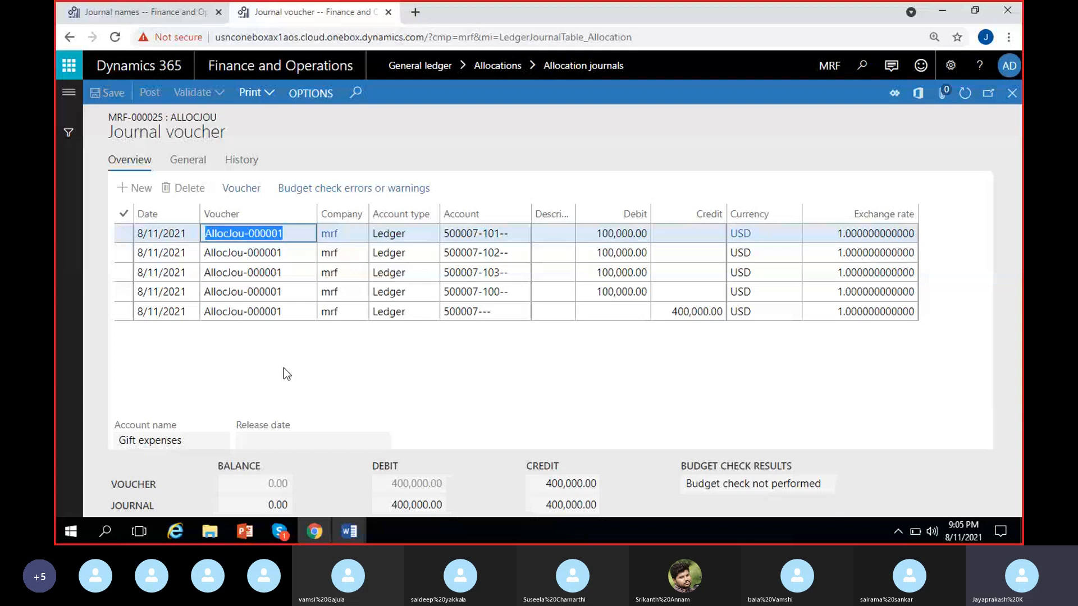
pyautogui.click(291, 236)
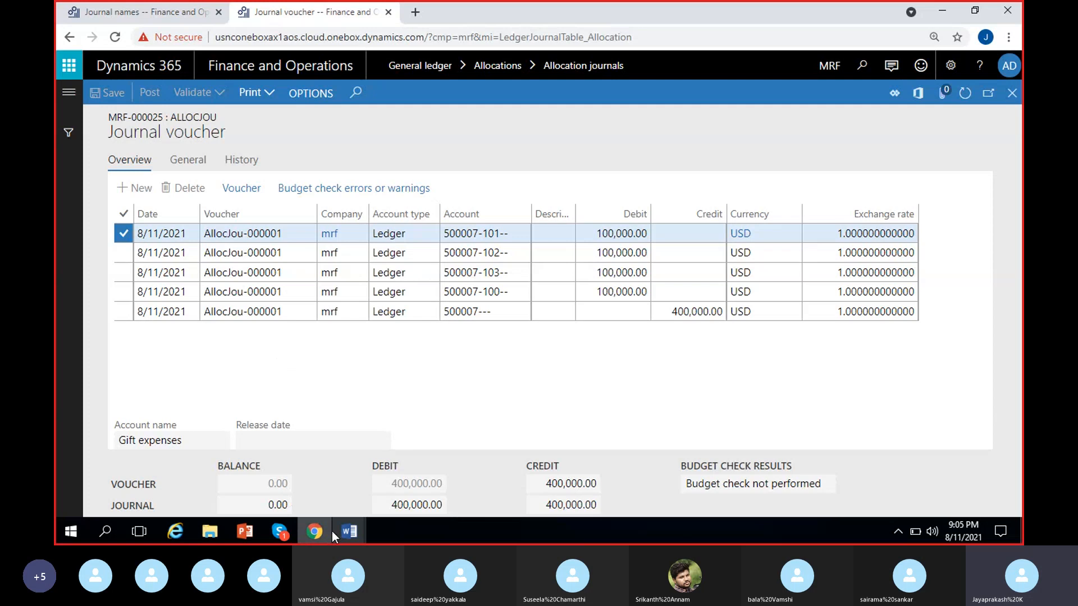
# Step: Return to the Word notes and insert blank lines after the GE + Mum entry so the numbered list sits on one page
pyautogui.moveTo(336, 530)
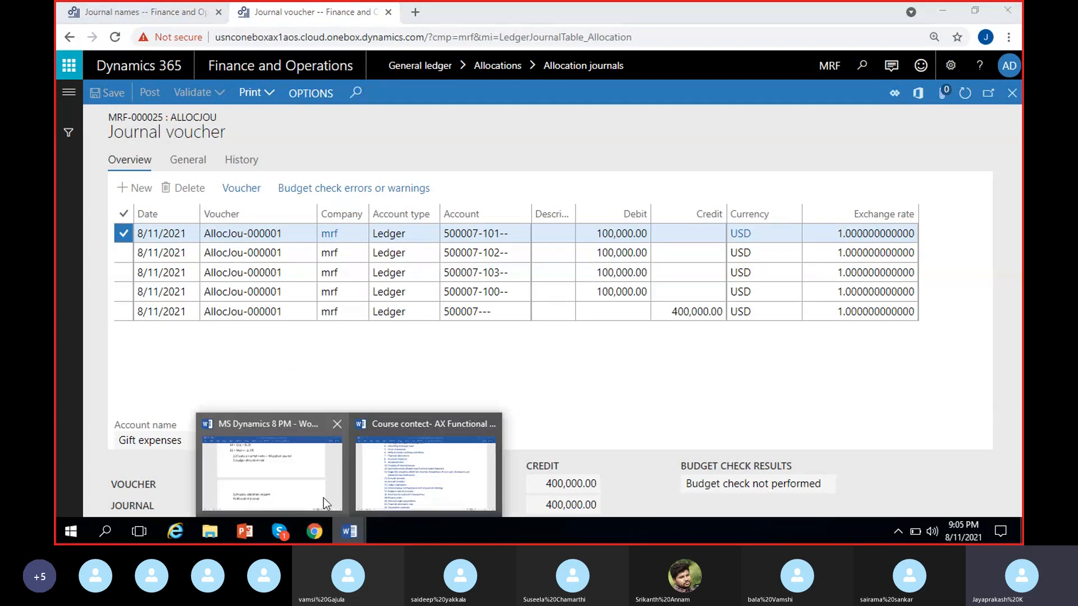
pyautogui.click(305, 495)
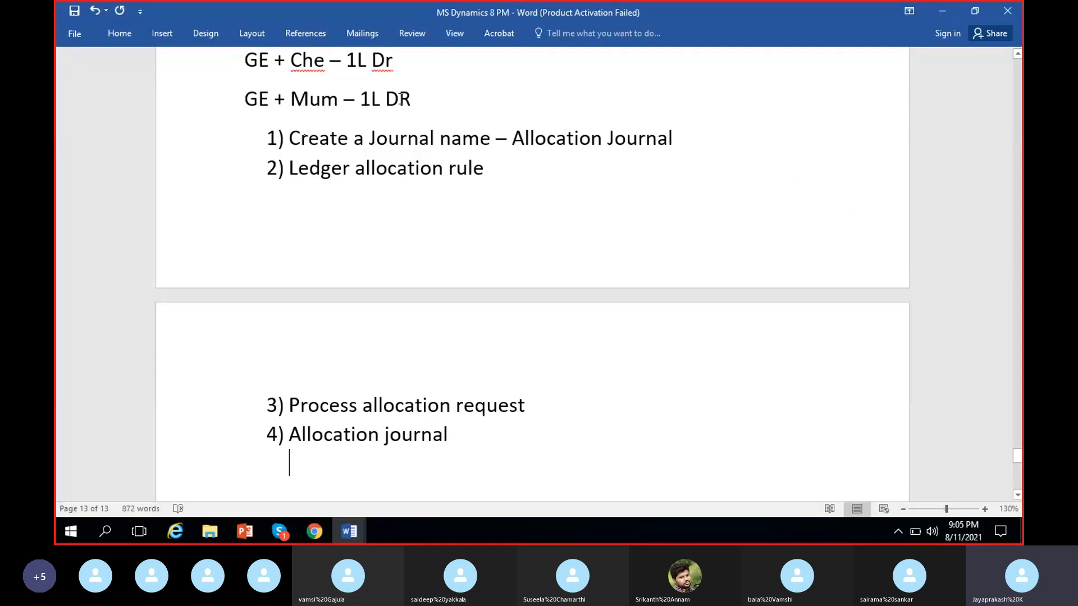
pyautogui.press('Return')
pyautogui.press('Return')
pyautogui.scroll(-3, 449, 315)
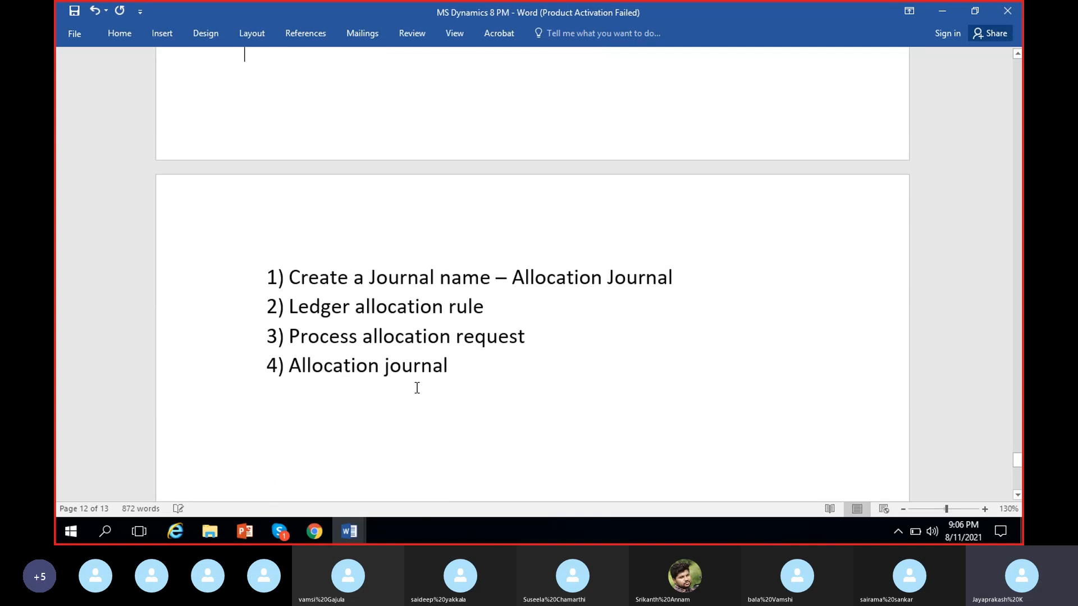
# Step: Review the four numbered allocation steps in the notes, from creating the journal name to the allocation journal
pyautogui.moveTo(677, 276); pyautogui.dragTo(439, 278)
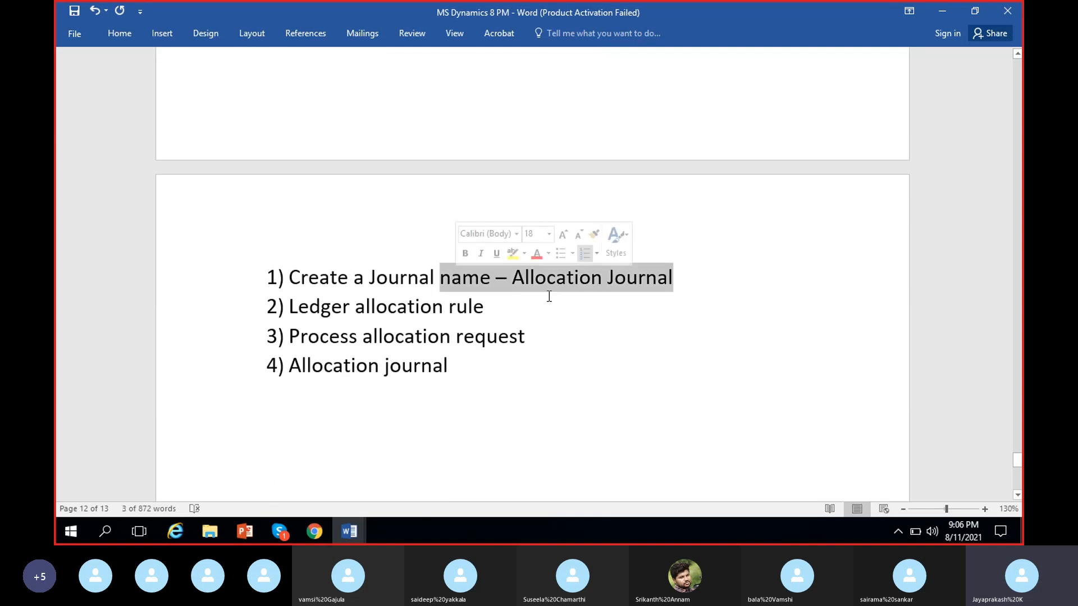
pyautogui.click(528, 291)
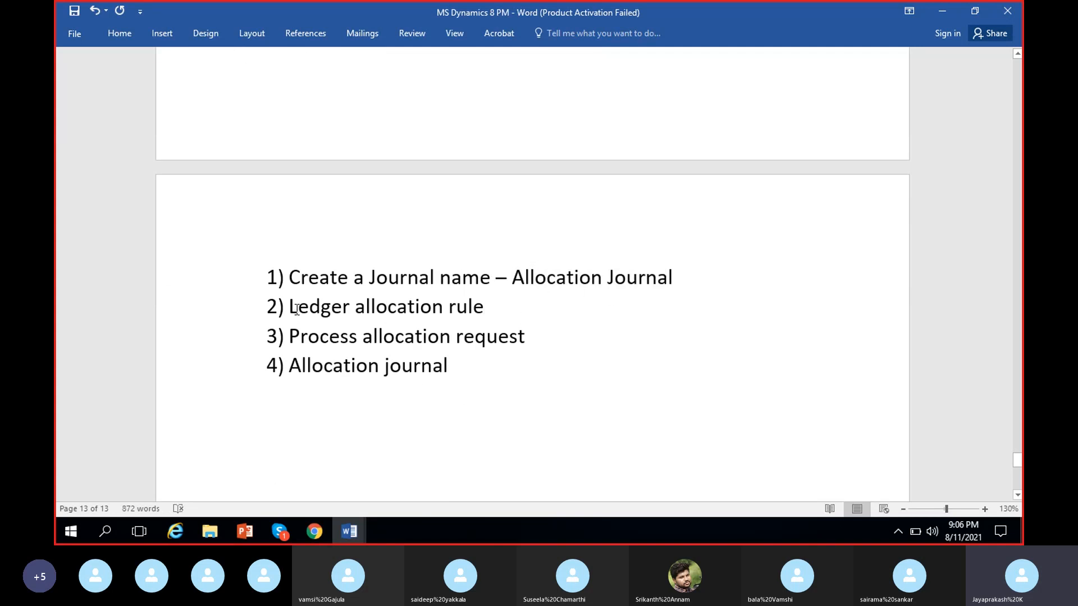
pyautogui.moveTo(291, 309); pyautogui.dragTo(309, 309)
pyautogui.moveTo(361, 343); pyautogui.dragTo(392, 390)
pyautogui.click(366, 365)
pyautogui.click(280, 531)
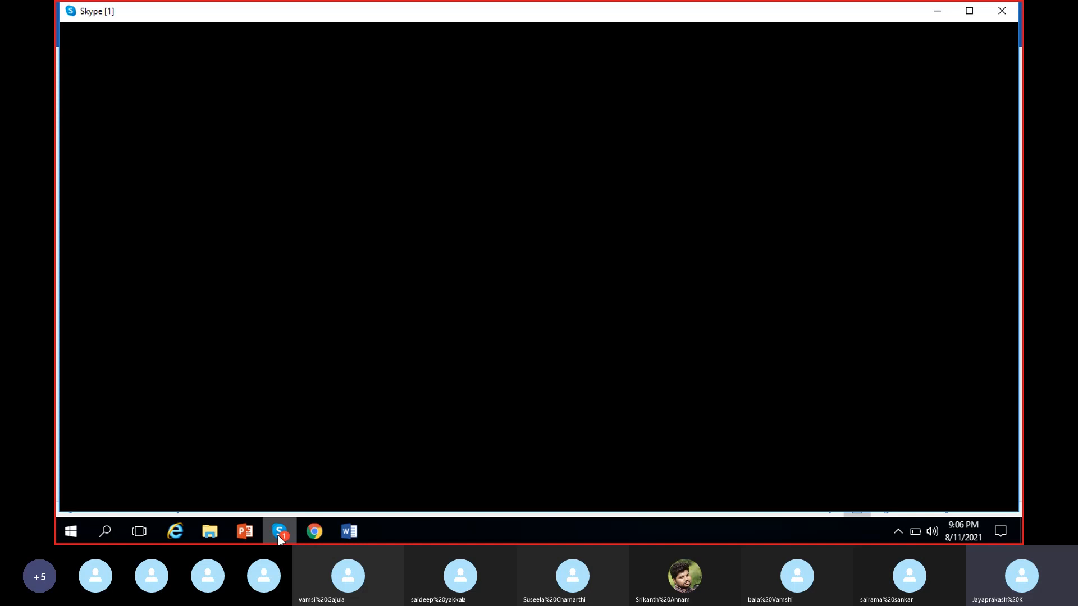
pyautogui.click(280, 534)
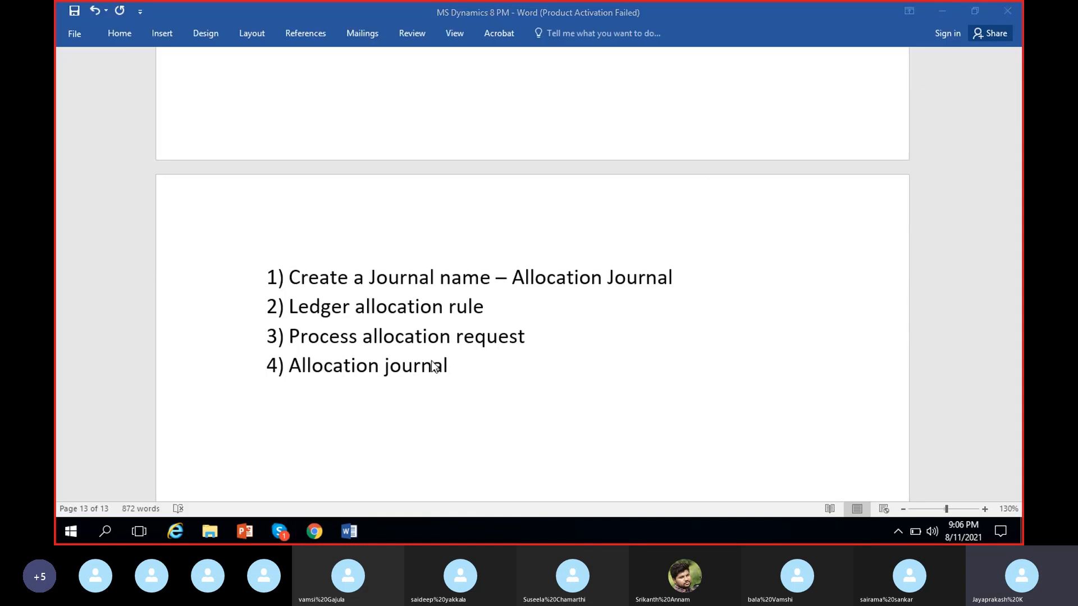
pyautogui.doubleClick(457, 367)
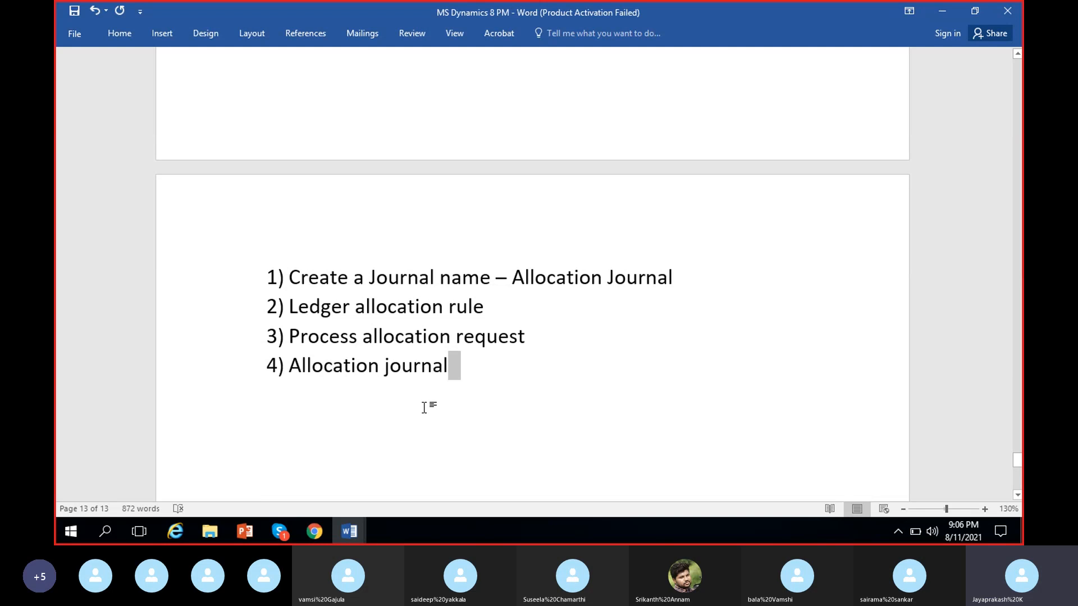
pyautogui.click(497, 373)
# Step: Reread the gift expense debit and credit entries in the notes, and switch back to the Dynamics 365 journal voucher
pyautogui.scroll(7, 563, 413)
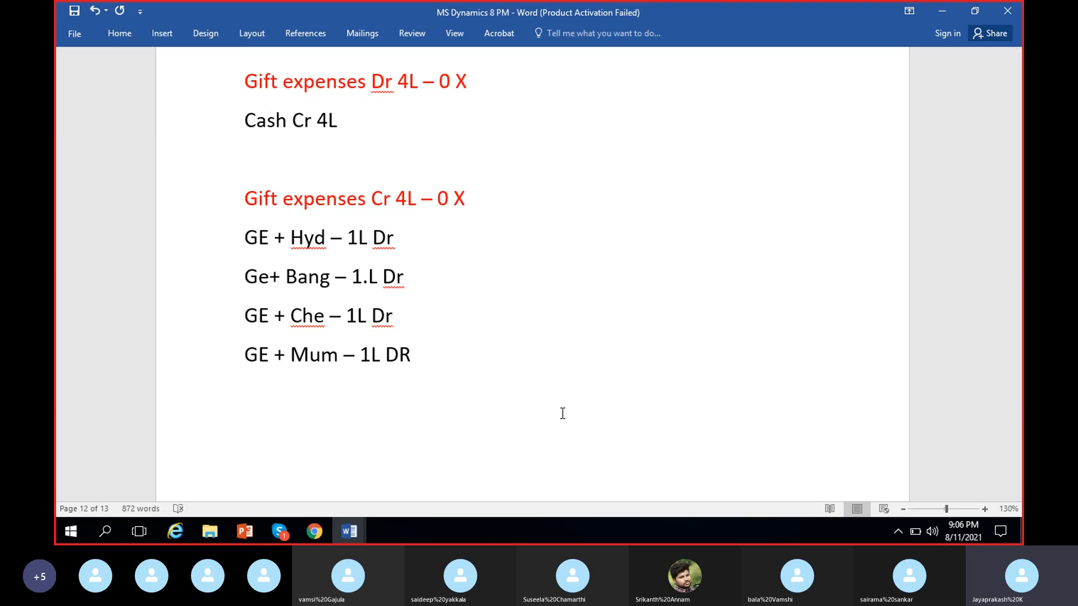
pyautogui.scroll(1, 515, 435)
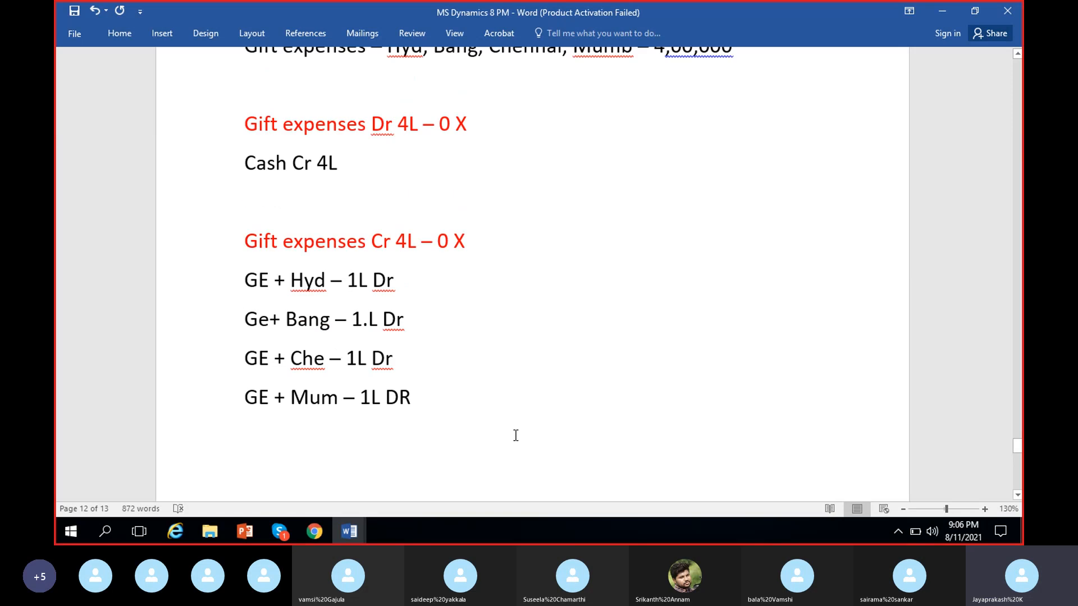
pyautogui.scroll(1, 515, 435)
pyautogui.scroll(-1, 516, 436)
pyautogui.scroll(-2, 516, 436)
pyautogui.scroll(-1, 516, 435)
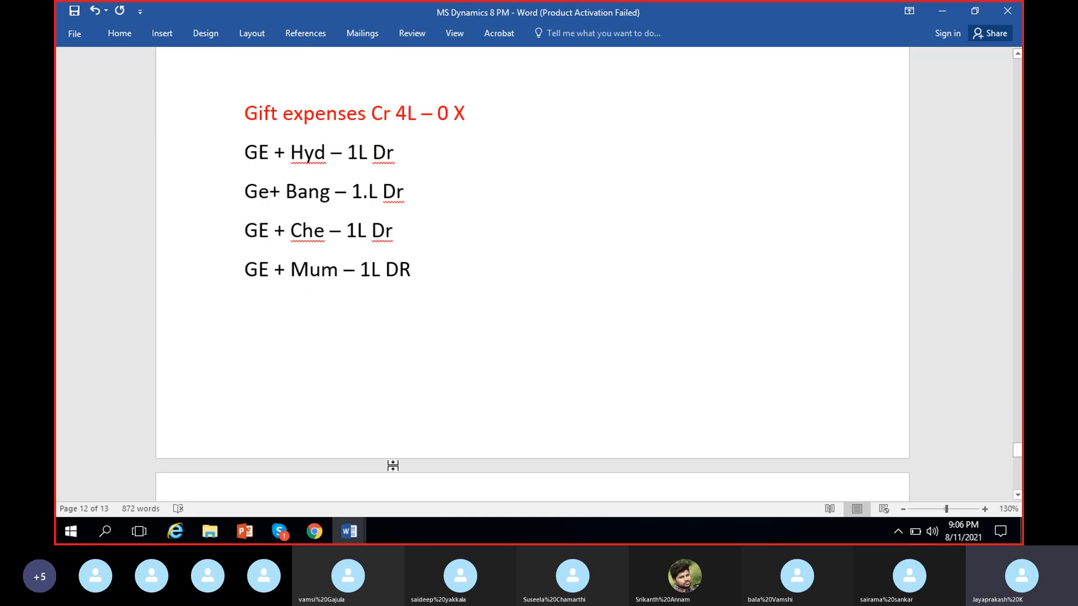
pyautogui.click(316, 531)
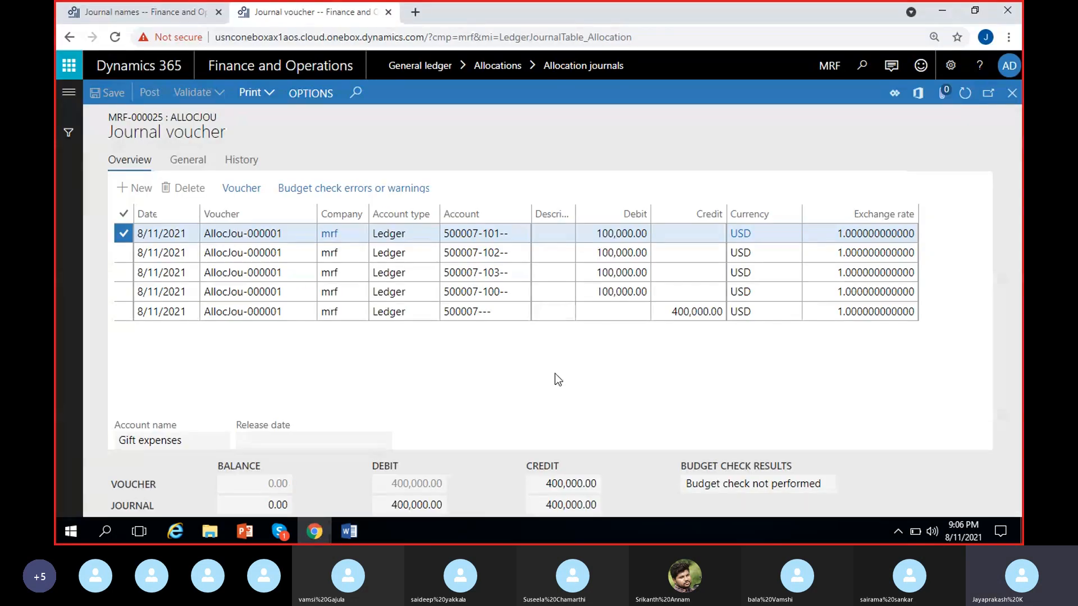